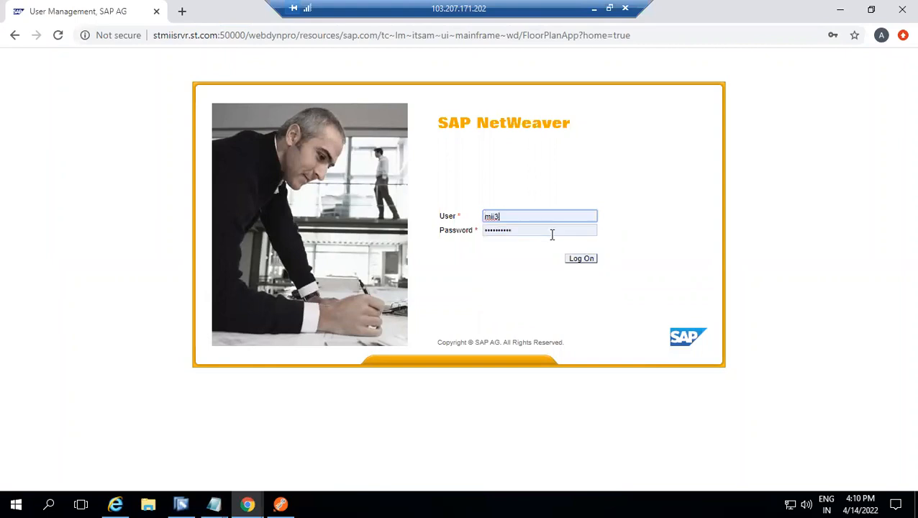
Log on to SAP NetWeaver Administrator and open Application Resources from the Infrastructure section of Configuration
click(581, 258)
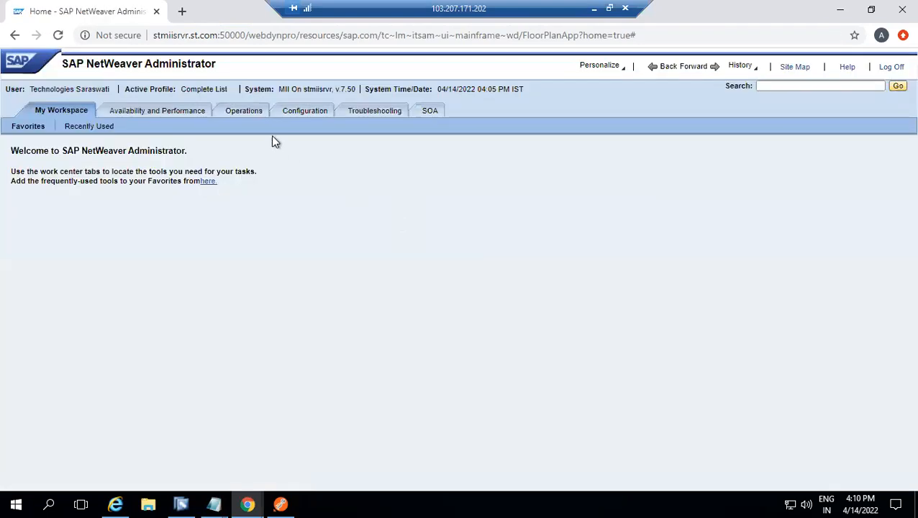
click(304, 114)
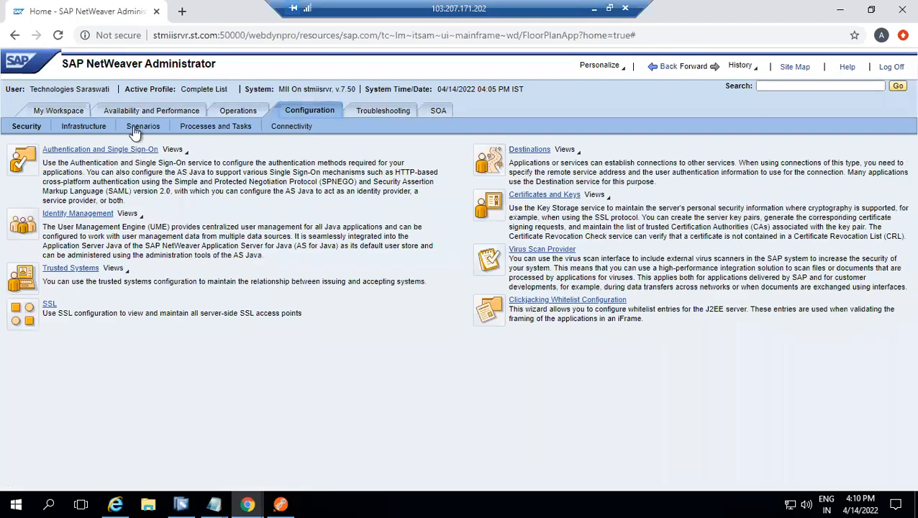
click(88, 127)
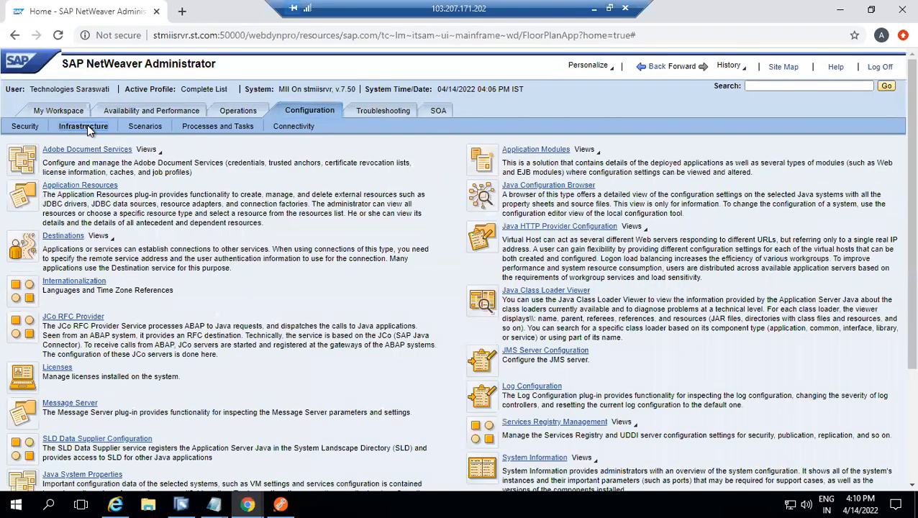
click(89, 190)
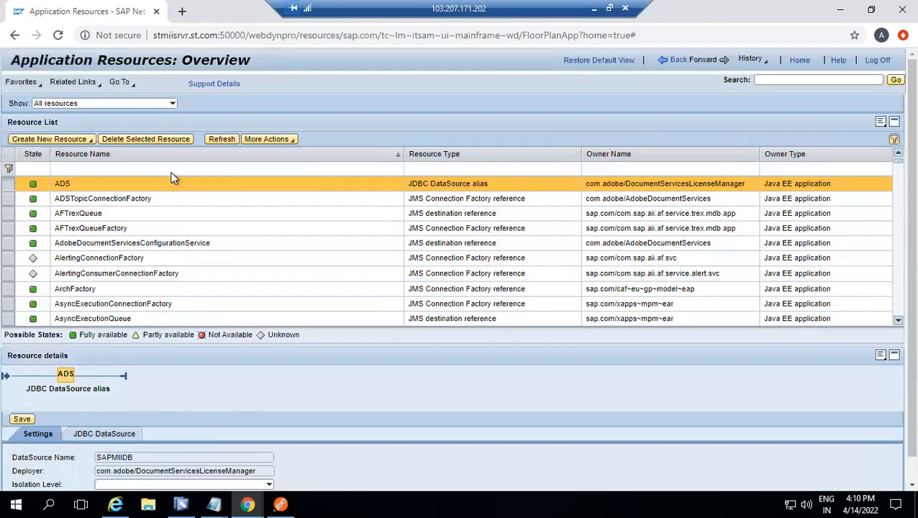
Filter the resource list by the resource name XMII
click(171, 170)
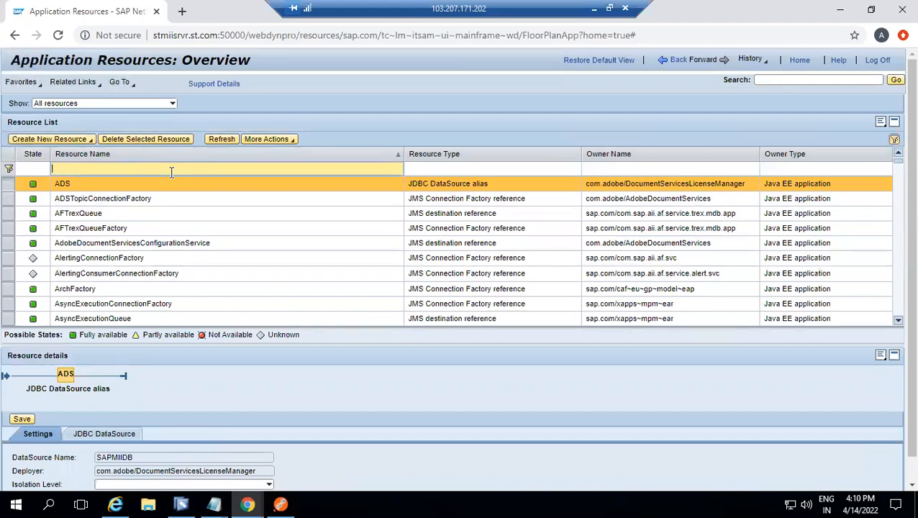
text(XMII)
key(Return)
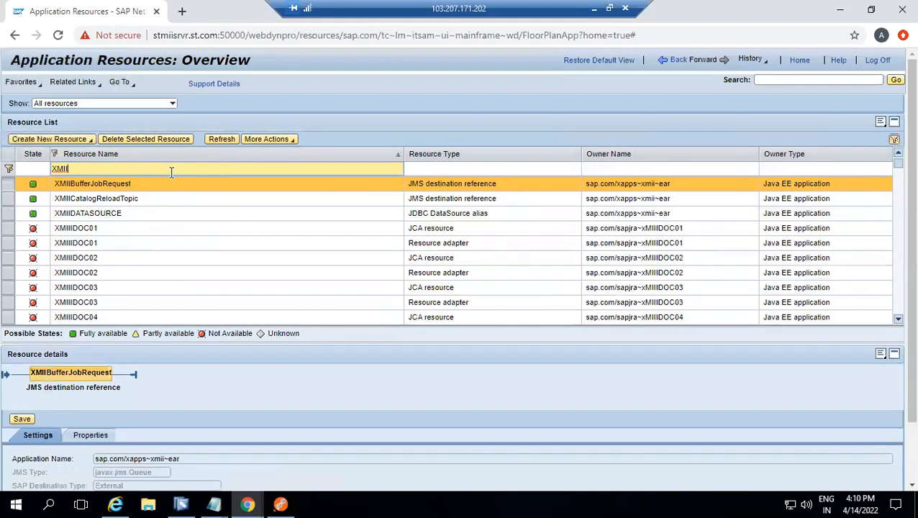
Select the first XMIIIDOC01 resource adapter and examine its connection properties, from ProgramID through Language
click(9, 245)
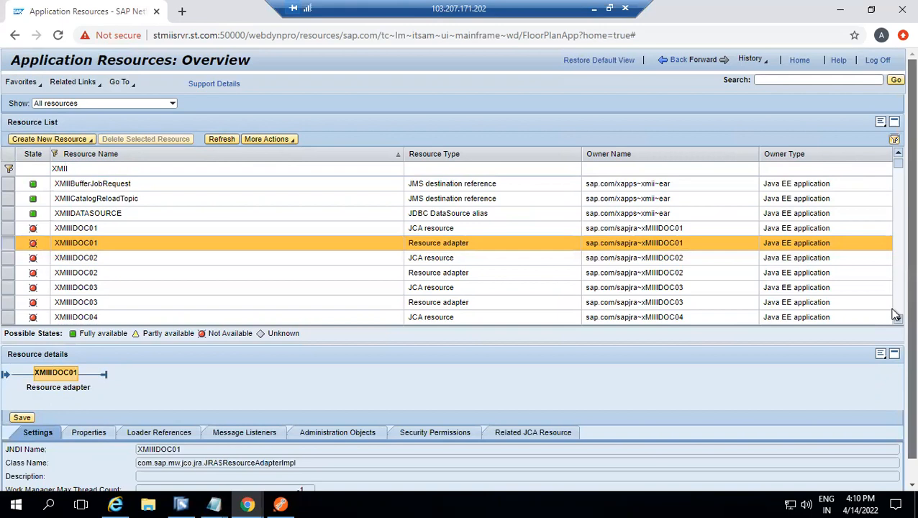
scroll(896, 316, down, 1)
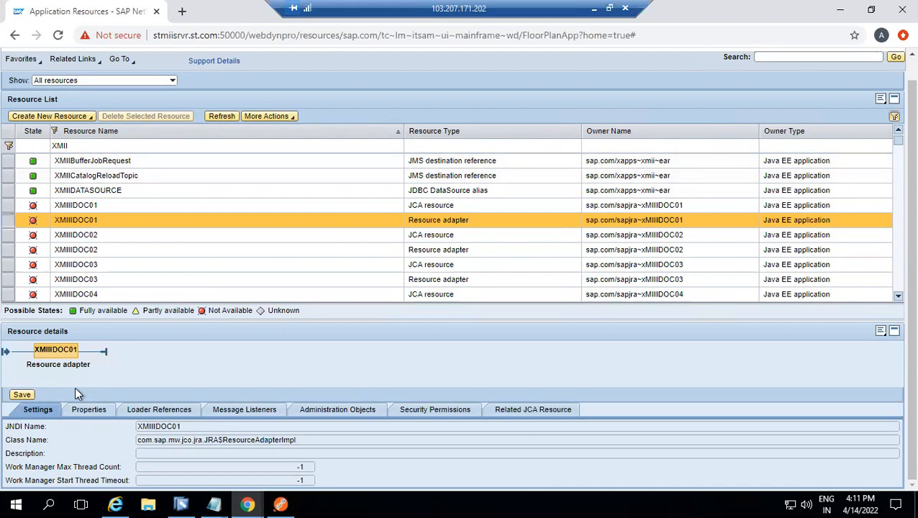
click(86, 412)
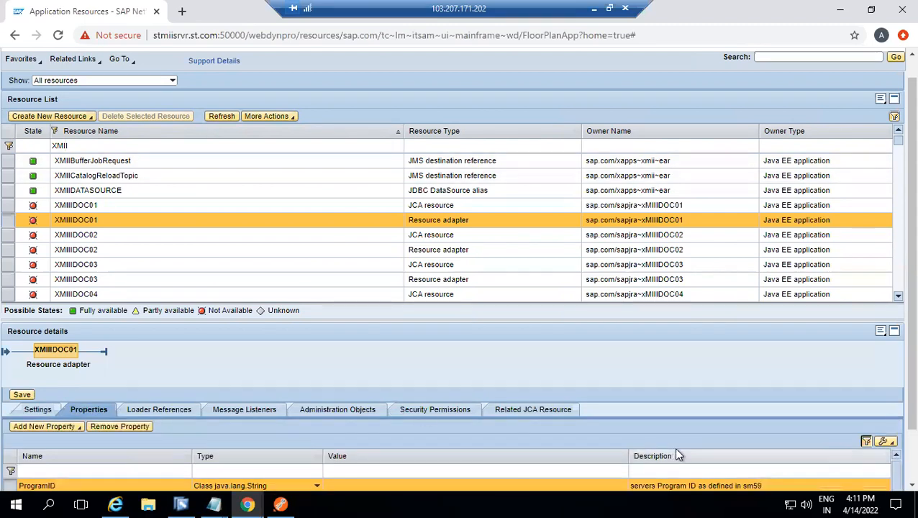
scroll(895, 453, down, 1)
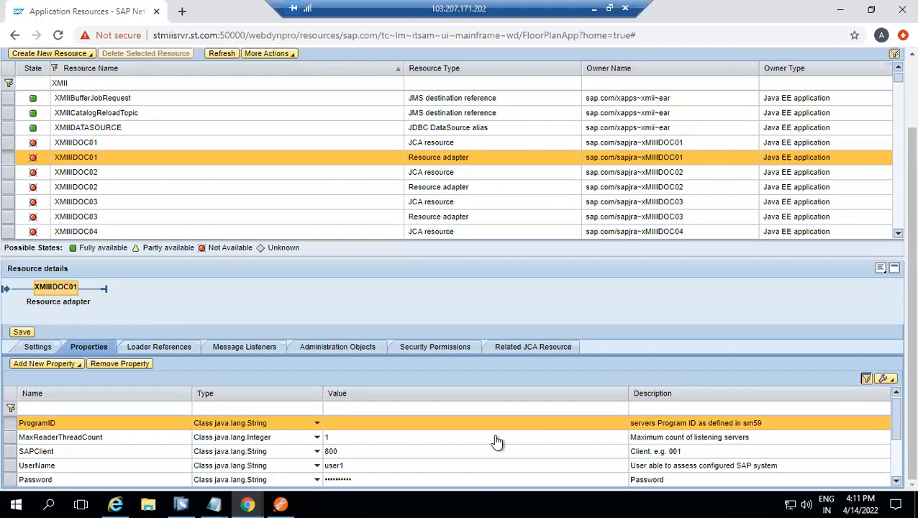
click(895, 482)
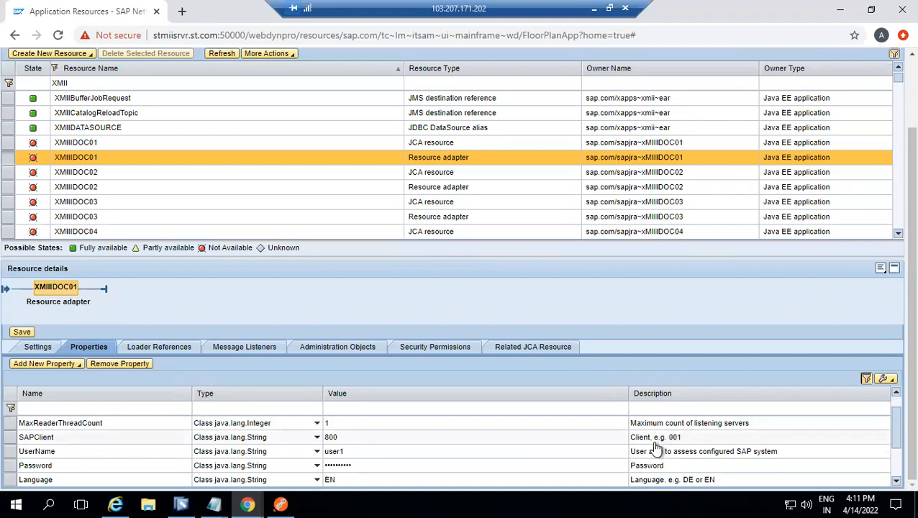
click(895, 392)
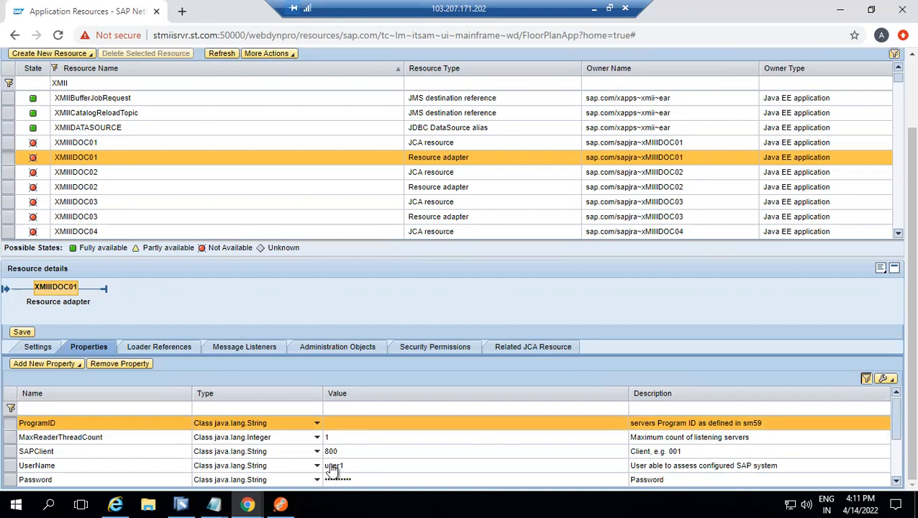
Start a new Notepad document beside the resource properties and write "1. Program id" as the first list entry
mouse_move(214, 501)
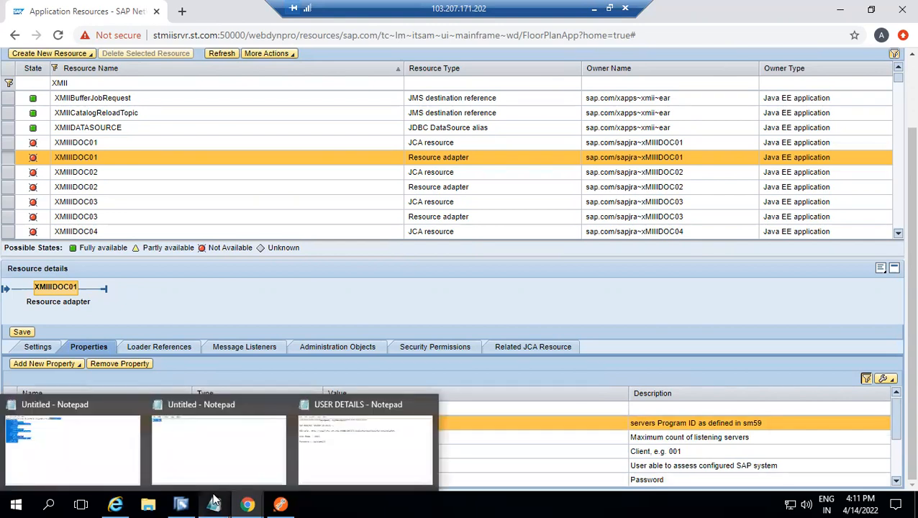
right_click(213, 503)
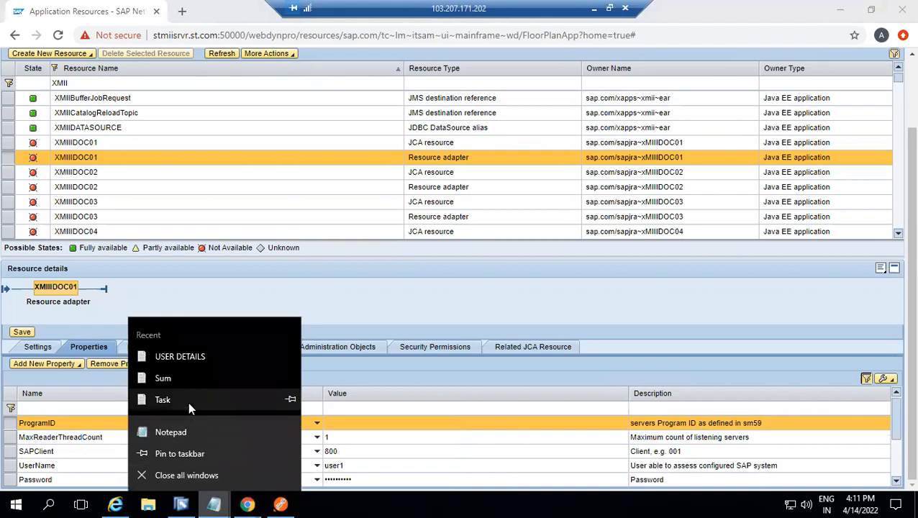
click(189, 431)
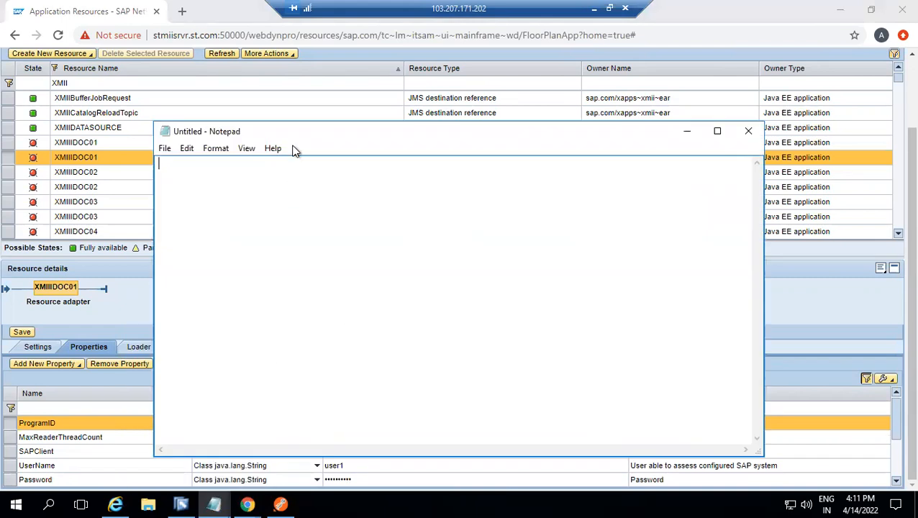
drag(299, 137, 609, 148)
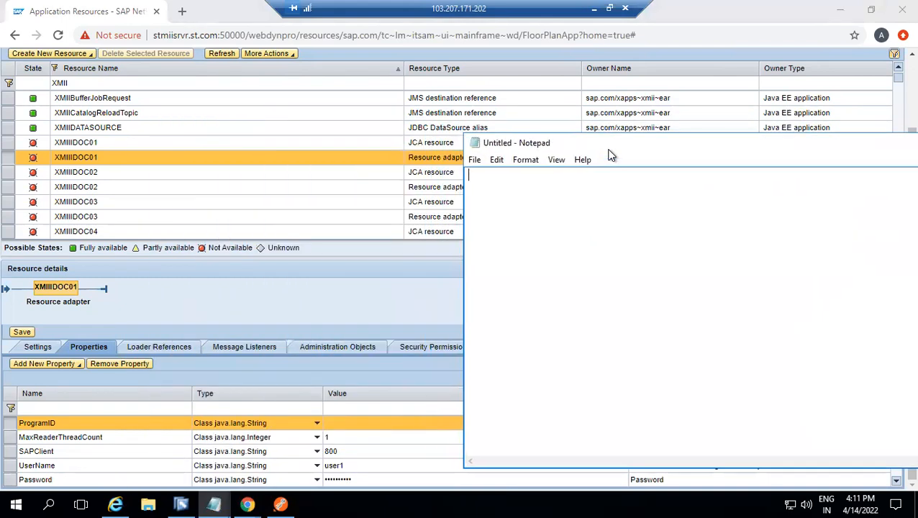
text(1. Program id)
key(Return)
Add "2. SAP server" as the second entry in the list of required parameters
text(Ser)
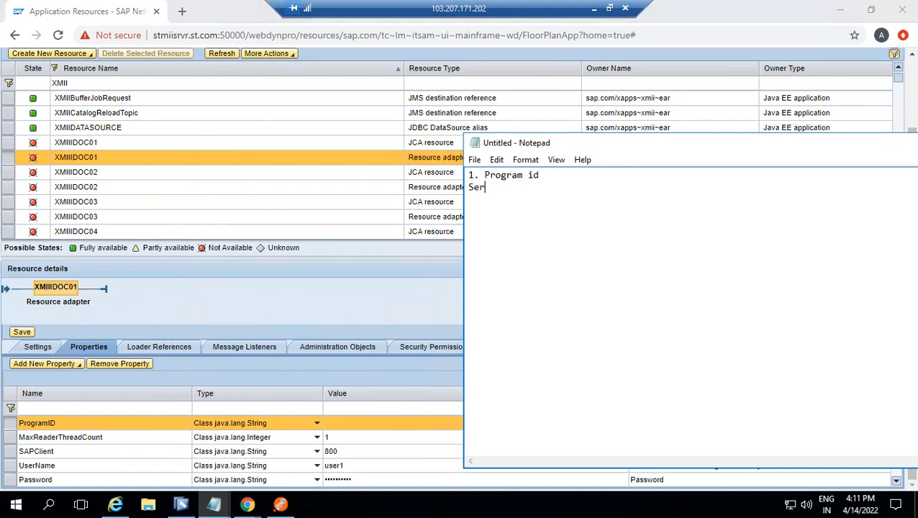
key(BackSpace)
key(BackSpace)
key(BackSpace)
text(2. SAP server)
key(Return)
Add "3. Client" and "4. System id" as the next entries in the parameter list
text(3. )
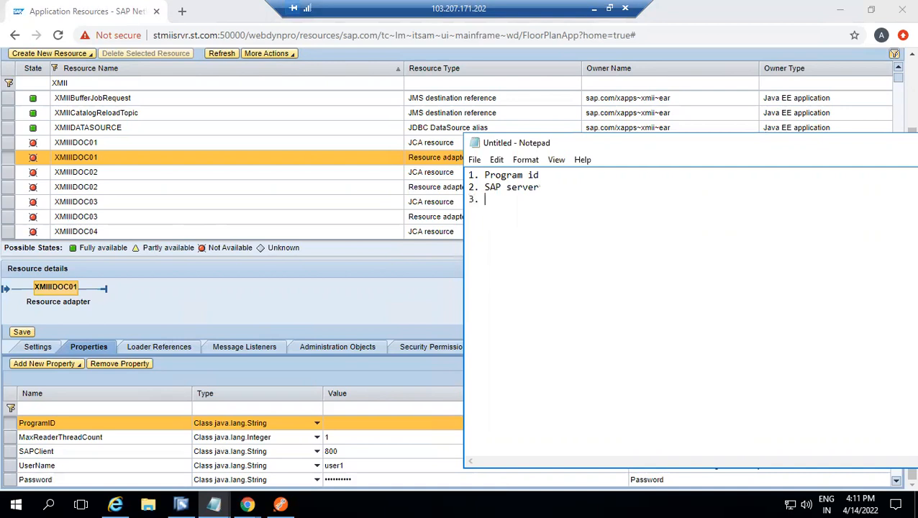
text(Client)
key(Return)
text(4. System id)
key(Return)
Finish the parameter list with the entry "5. username and password"
text(4. username an)
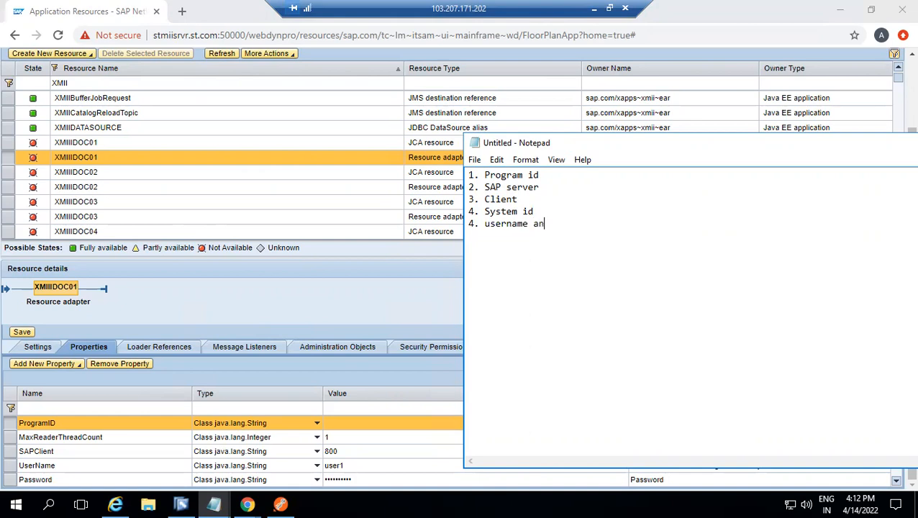
text(d password)
click(475, 225)
key(BackSpace)
text(5)
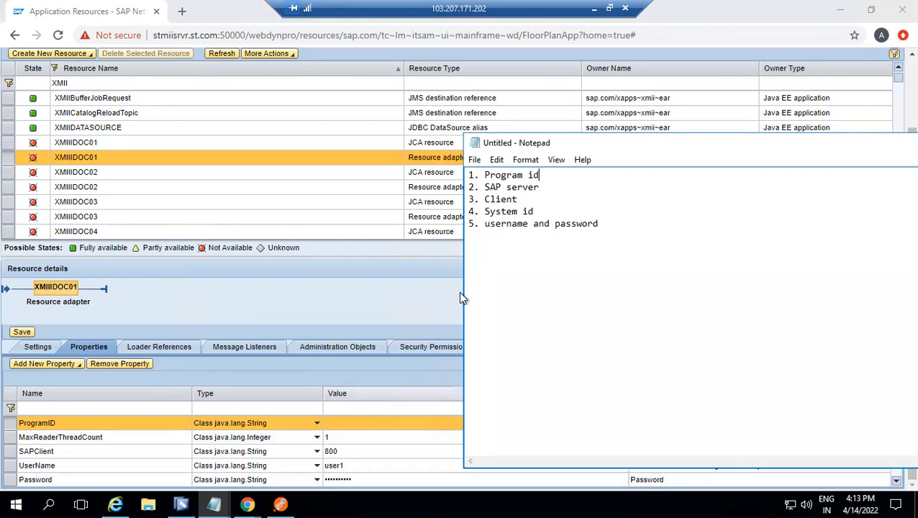
Review the noted parameters, switch back to the browser and compare the properties of the XMIIIDOC01 and XMIIIDOC02 resource adapters
drag(470, 175, 597, 232)
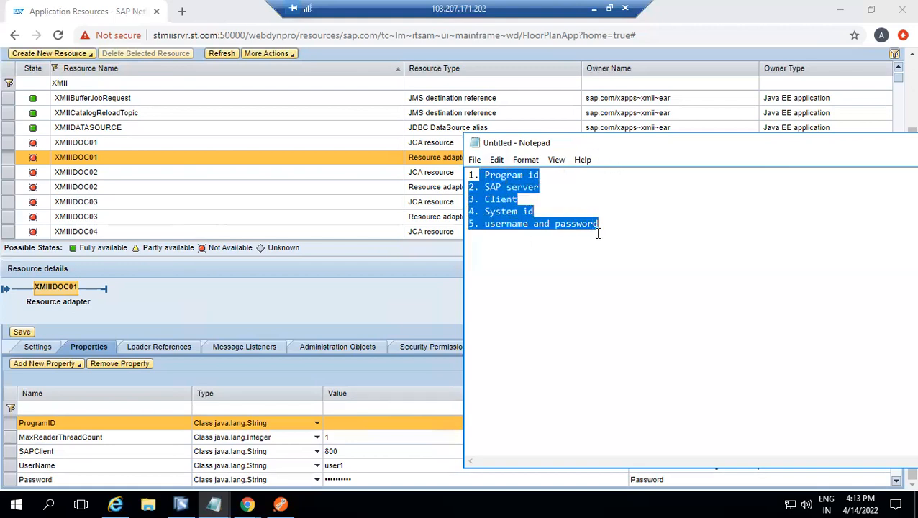
click(87, 162)
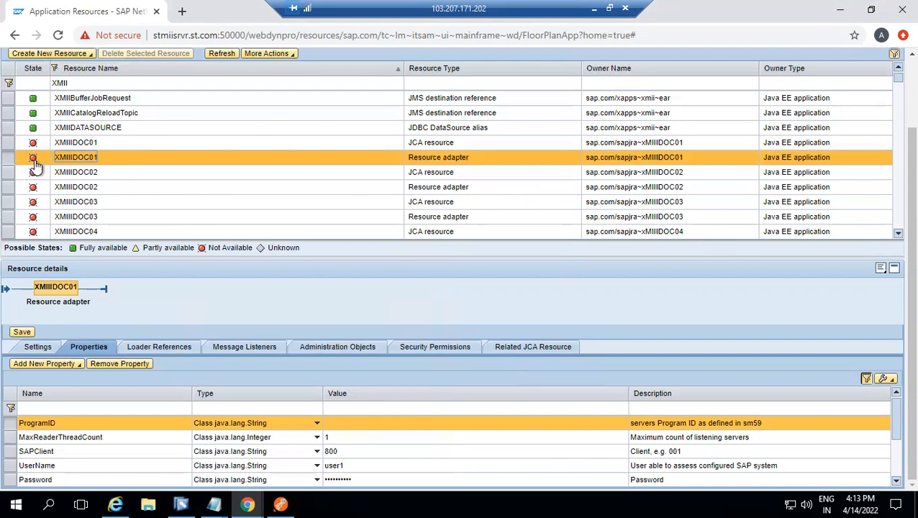
mouse_move(36, 161)
drag(56, 159, 99, 165)
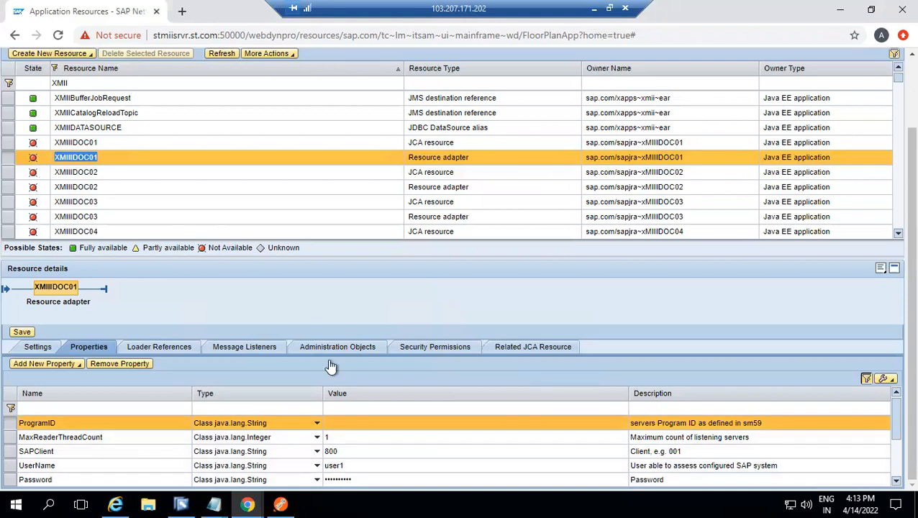
click(56, 161)
drag(56, 159, 106, 161)
click(68, 174)
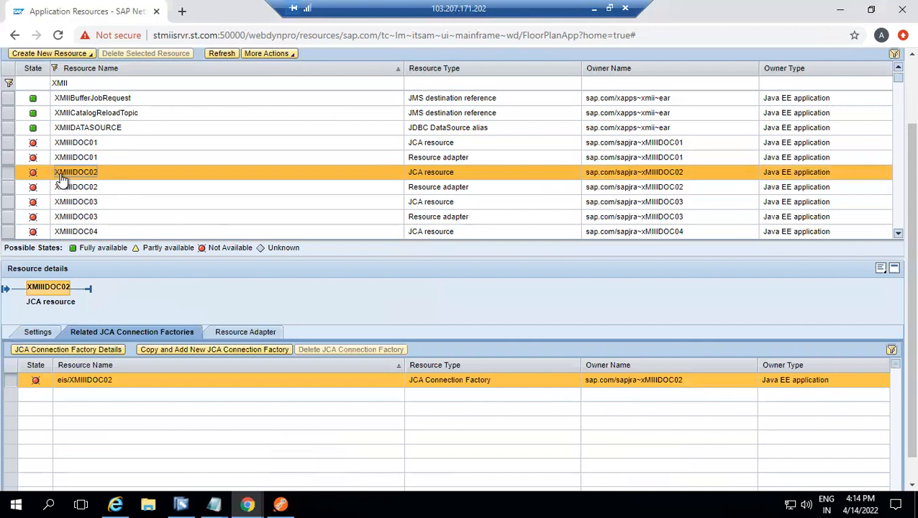
click(96, 190)
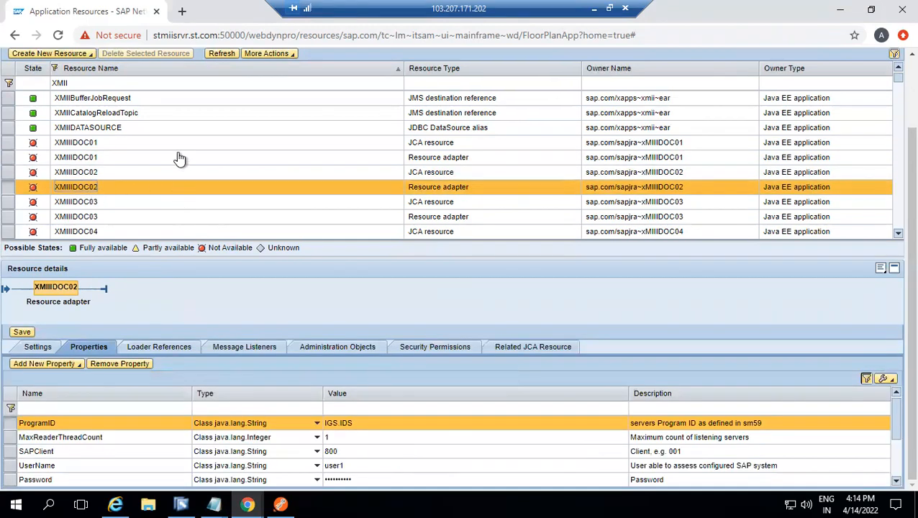
Open the MII portal by changing the browser address to stmiisrvr.st.com:50000/XMII/
click(251, 35)
click(251, 35)
drag(251, 34, 600, 79)
key(BackSpace)
key(Delete)
key(Delete)
key(Delete)
key(Delete)
key(Delete)
key(Delete)
key(Delete)
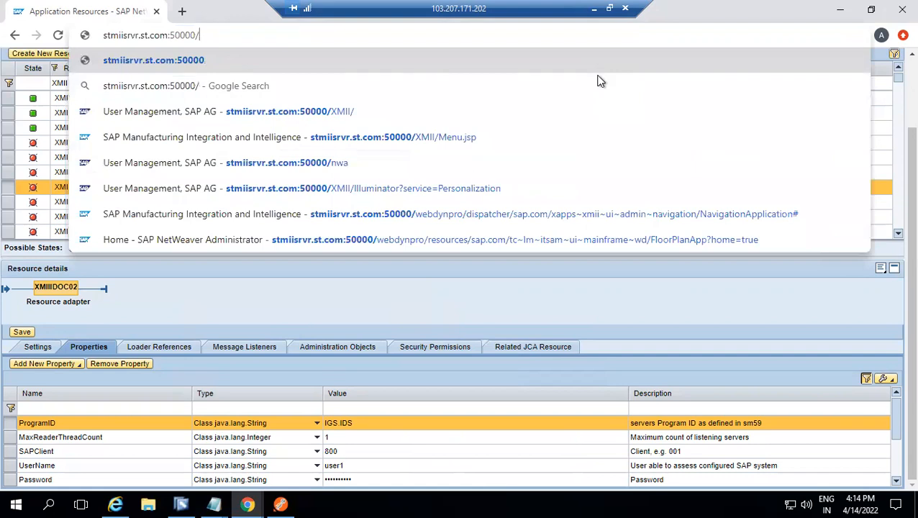
text(X)
text(MII)
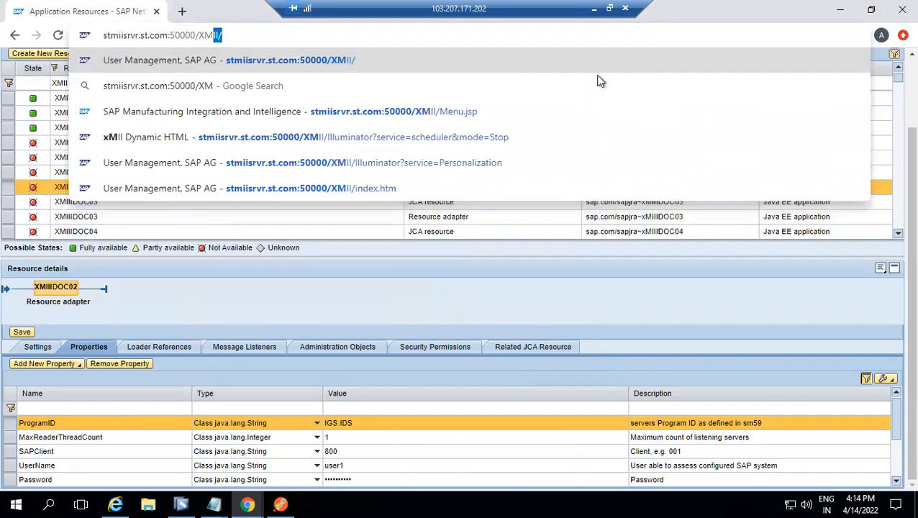
key(Return)
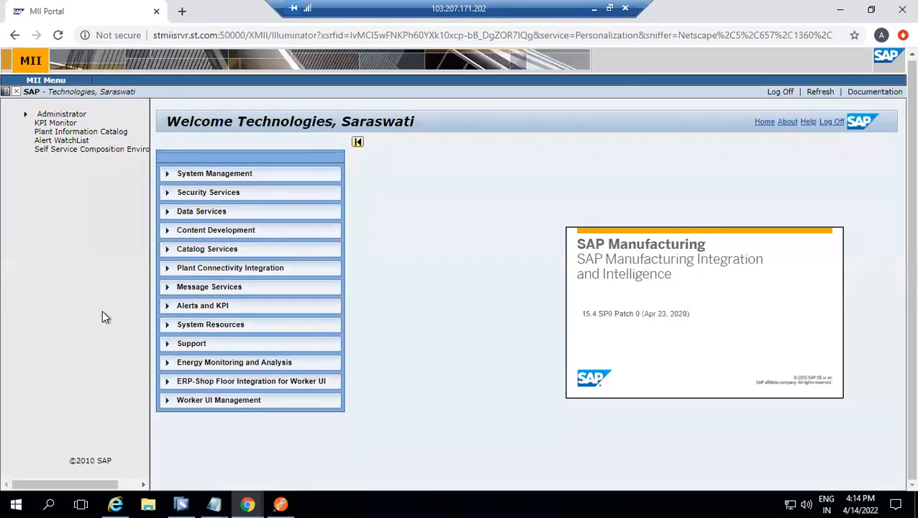
Expand Message Services in the MII portal and open the Message Listeners page
click(168, 256)
click(171, 256)
click(166, 288)
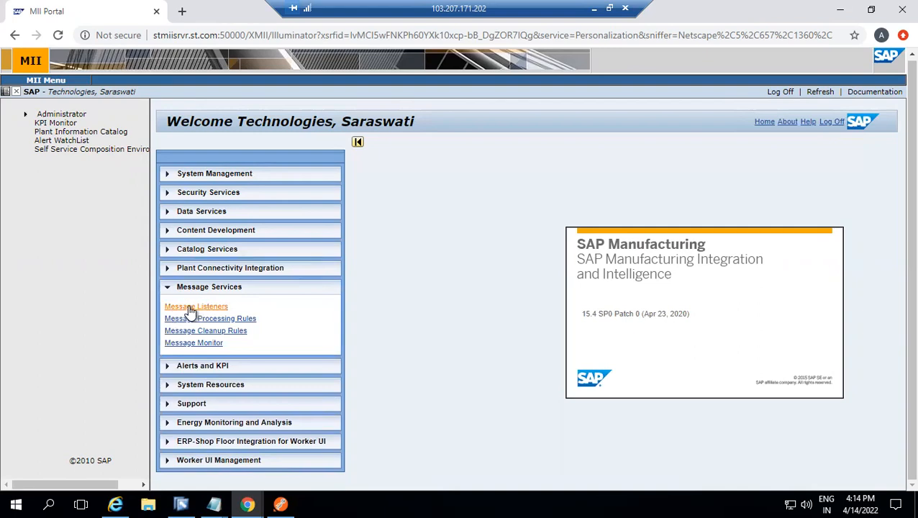
click(190, 309)
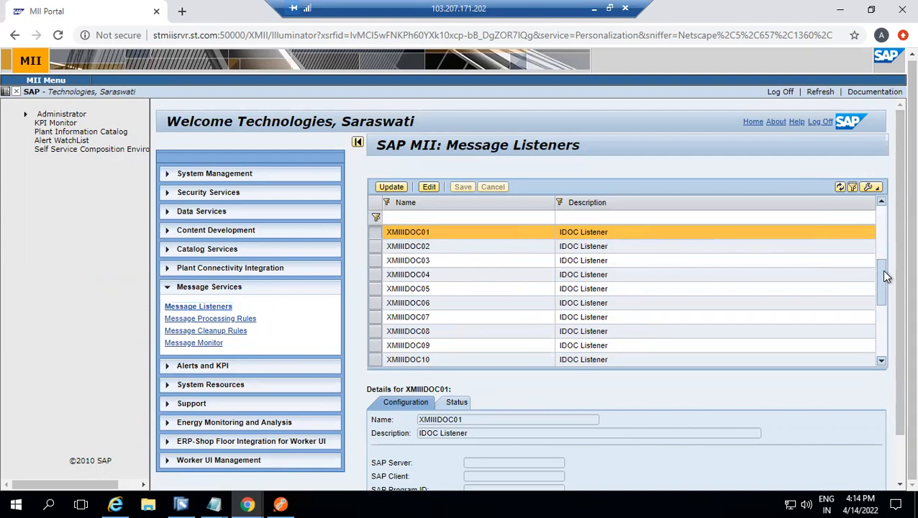
Look through the IDOC, RFC and synchronous RFC listeners and select XMIIMESSAGELISTENER to view its details
click(882, 266)
click(884, 308)
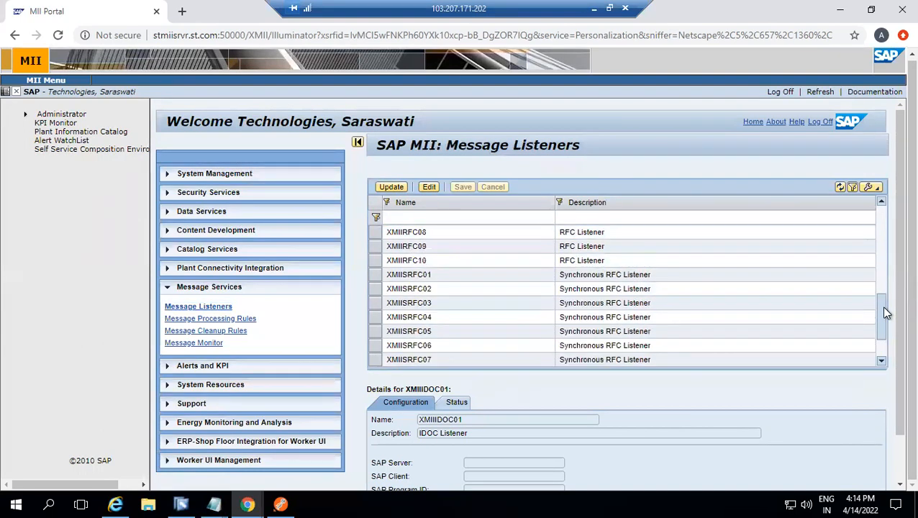
click(884, 299)
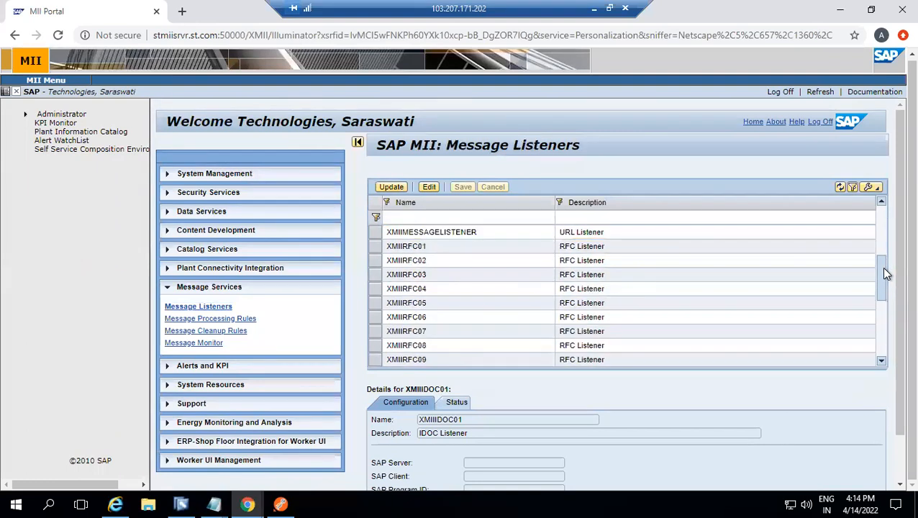
key(alt+Tab)
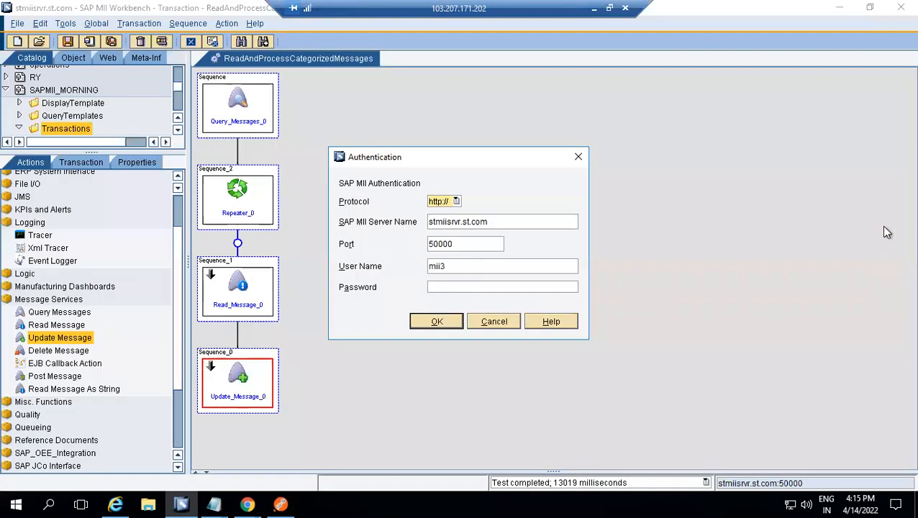
key(alt+Tab)
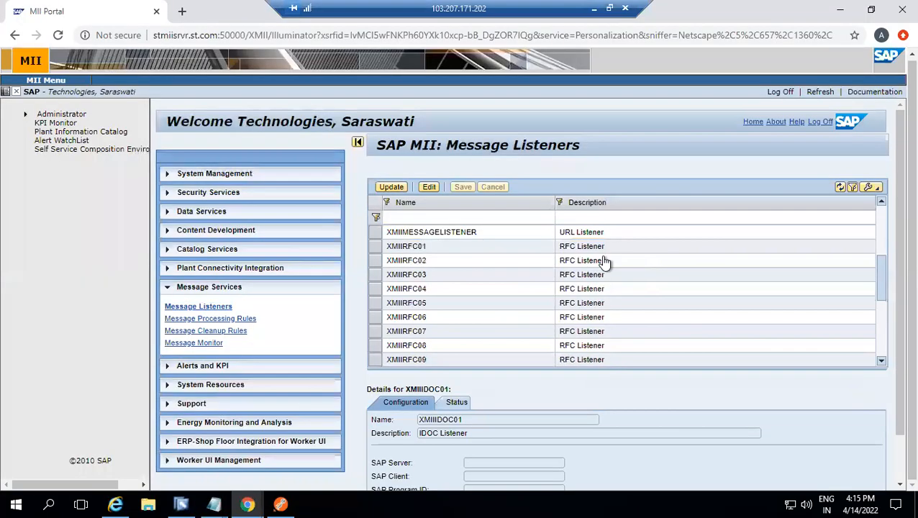
click(880, 201)
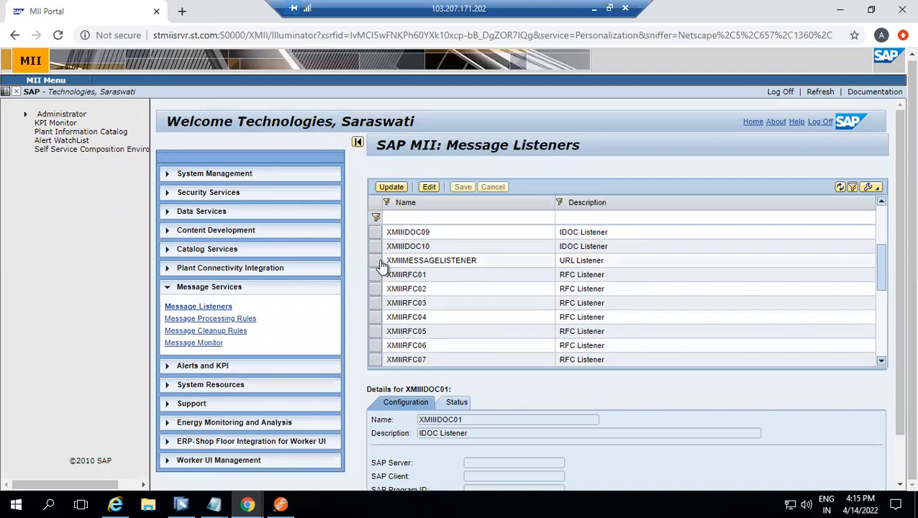
click(381, 263)
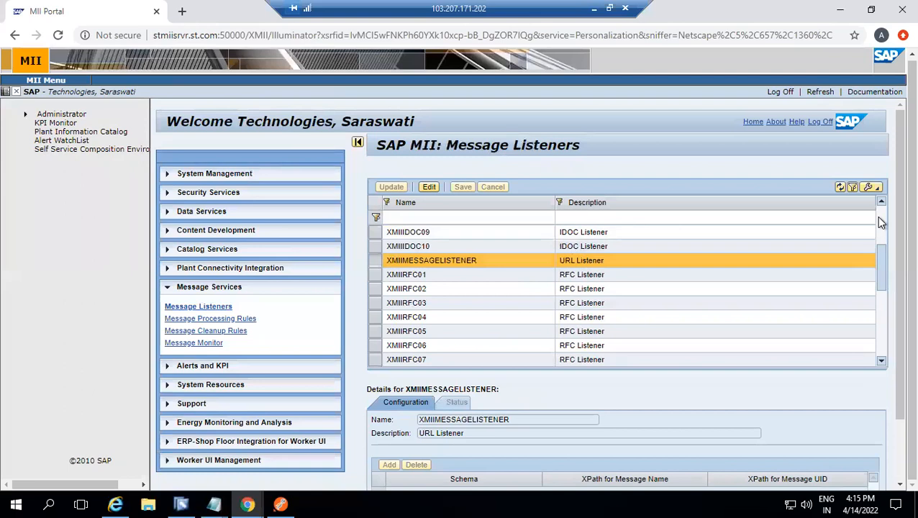
Update the XMIIIDOC01 message listener and review its configuration details, including SAP server, client and program ID
scroll(877, 217, up, 3)
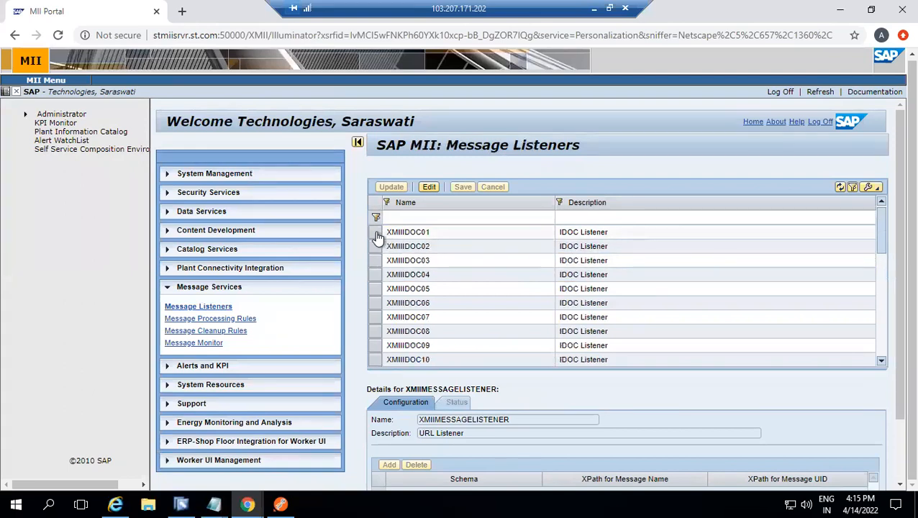
click(376, 233)
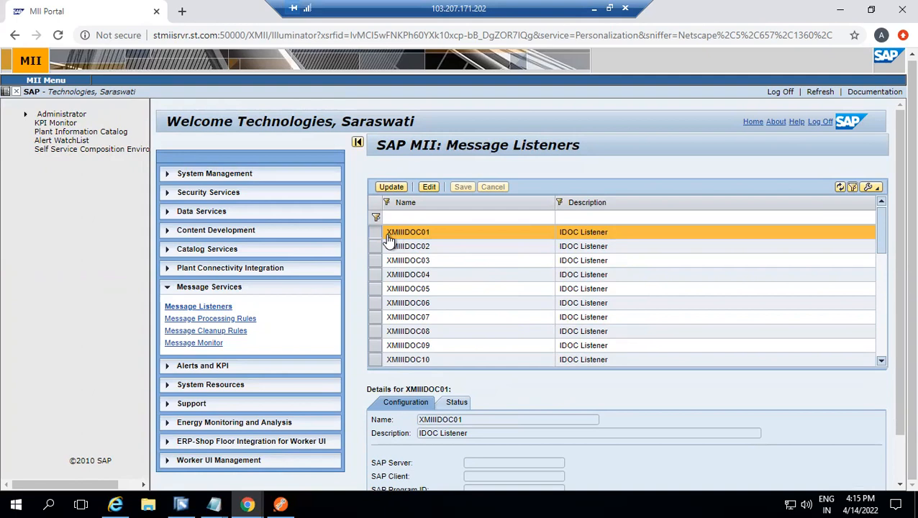
click(397, 188)
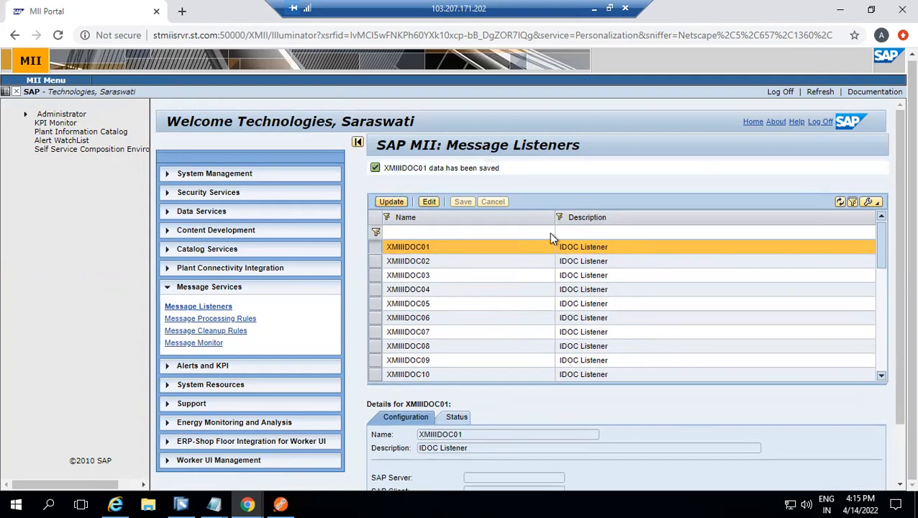
drag(894, 255, 893, 327)
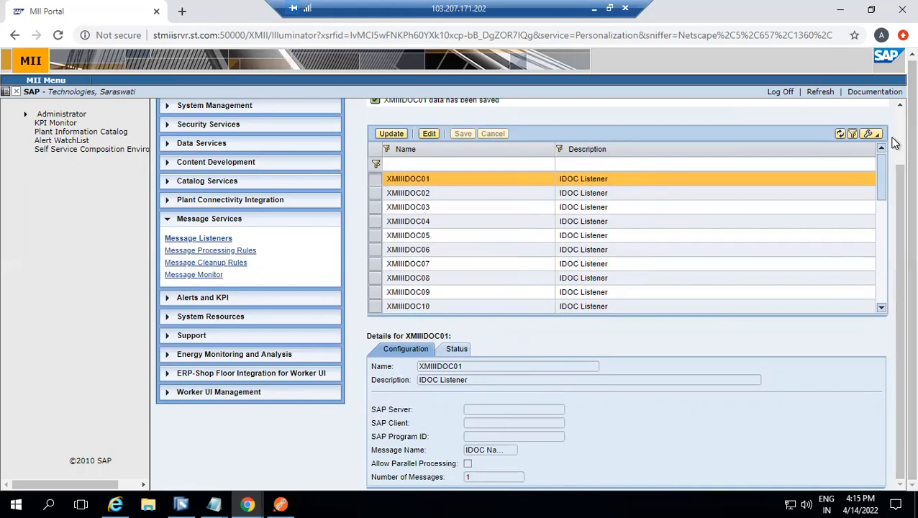
scroll(894, 143, up, 2)
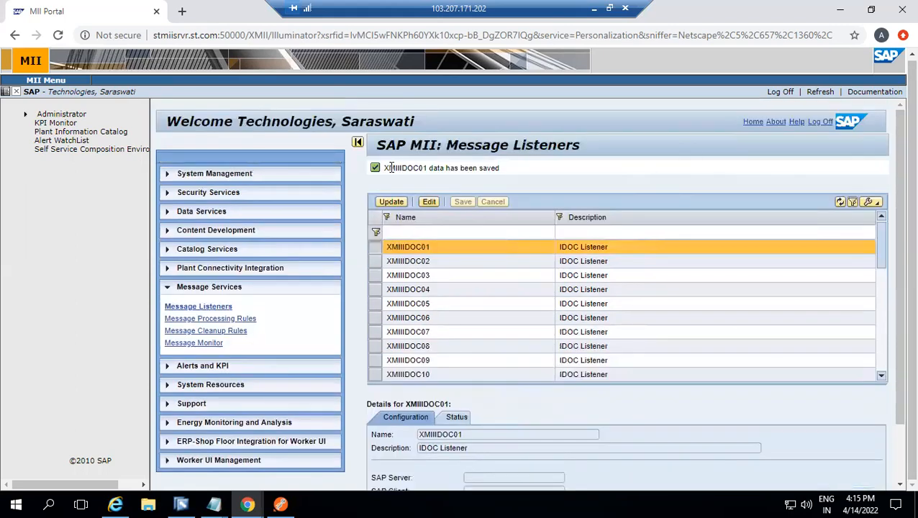
drag(388, 167, 509, 184)
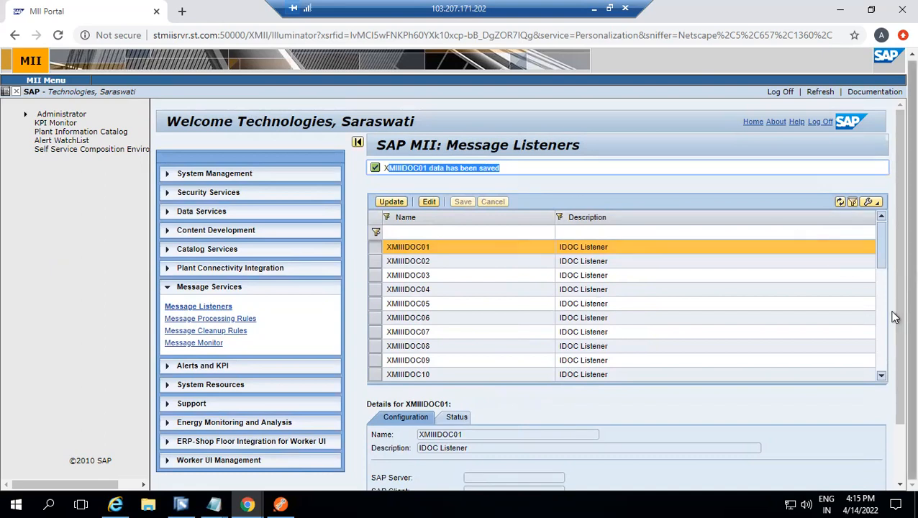
scroll(893, 434, down, 2)
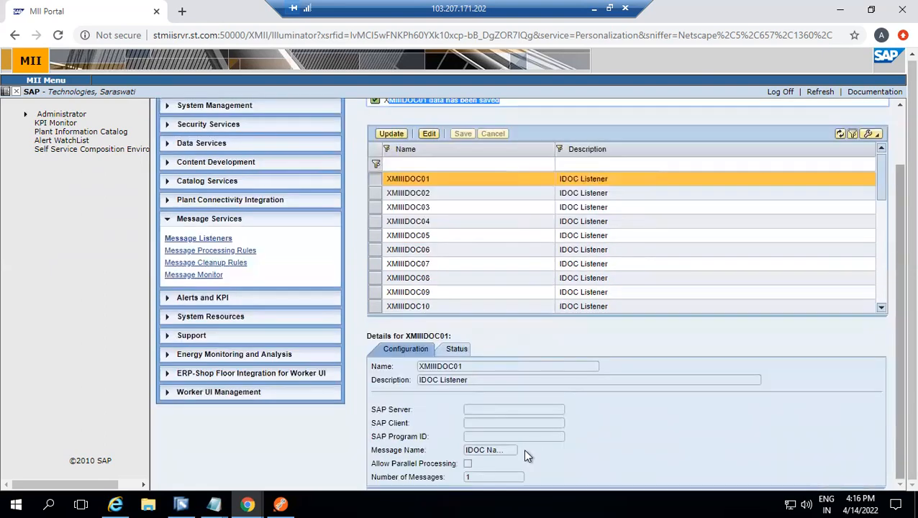
Check the connection status of the XMIIIDOC01 listener
click(460, 350)
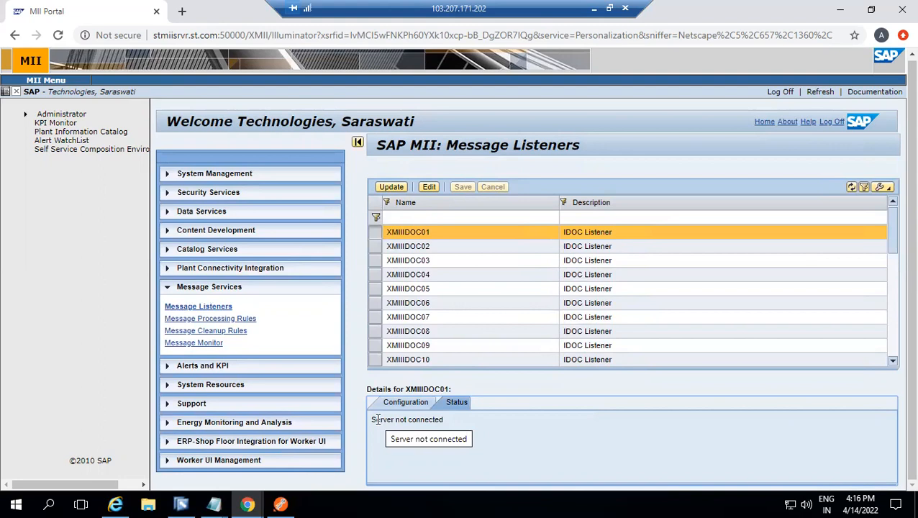
drag(371, 419, 453, 429)
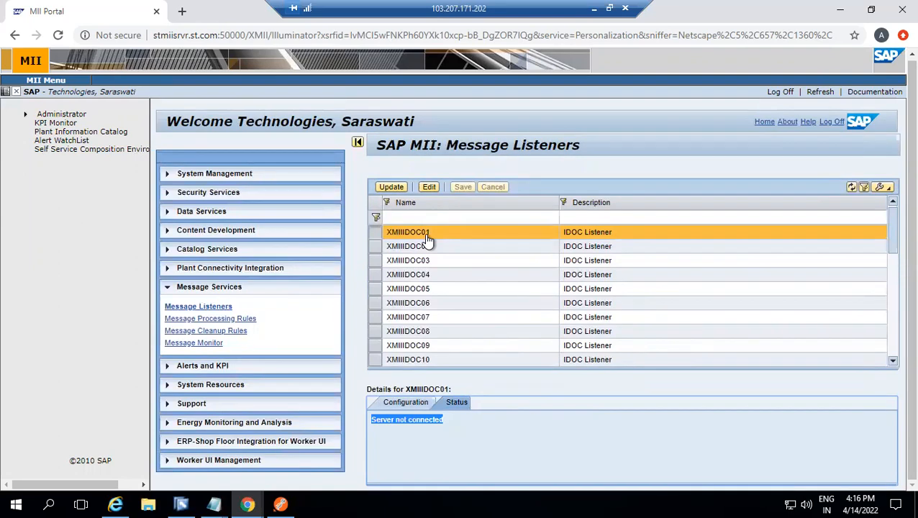
click(384, 421)
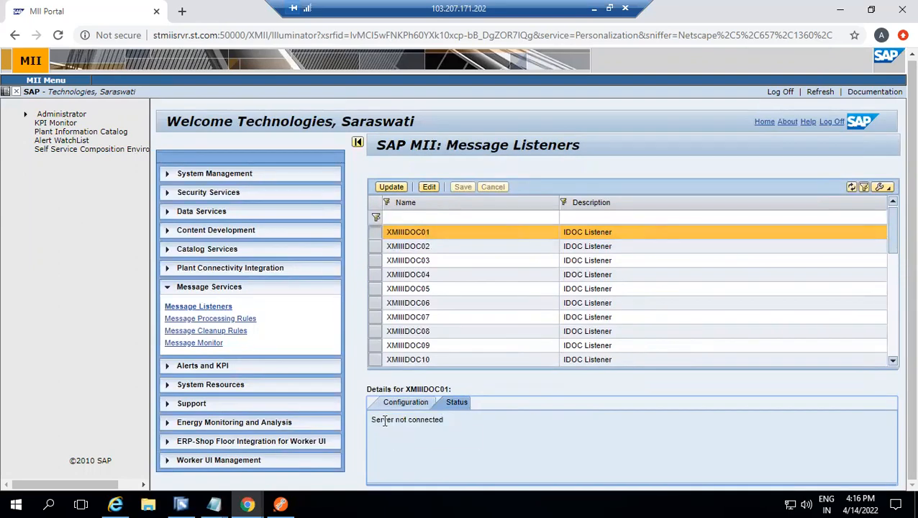
double_click(423, 423)
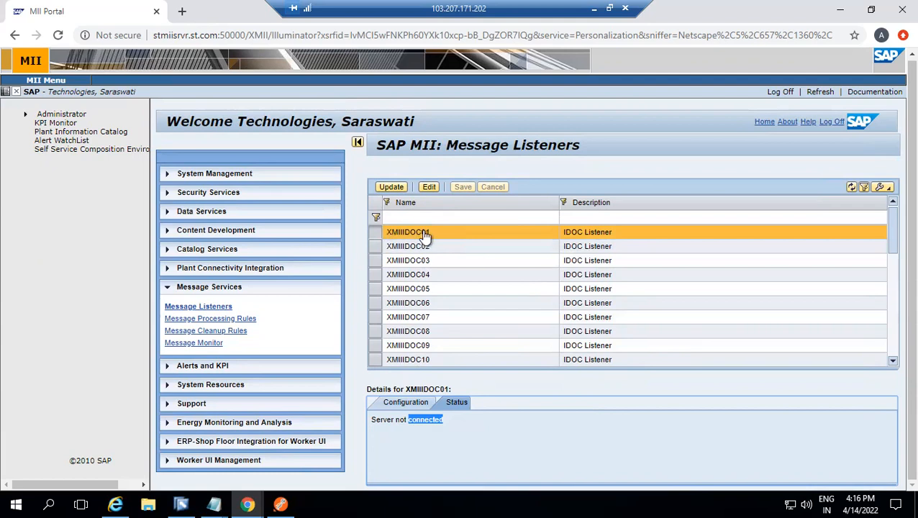
Open the Message Monitor and filter the messages by the XMIIIDOC01 listener
click(197, 344)
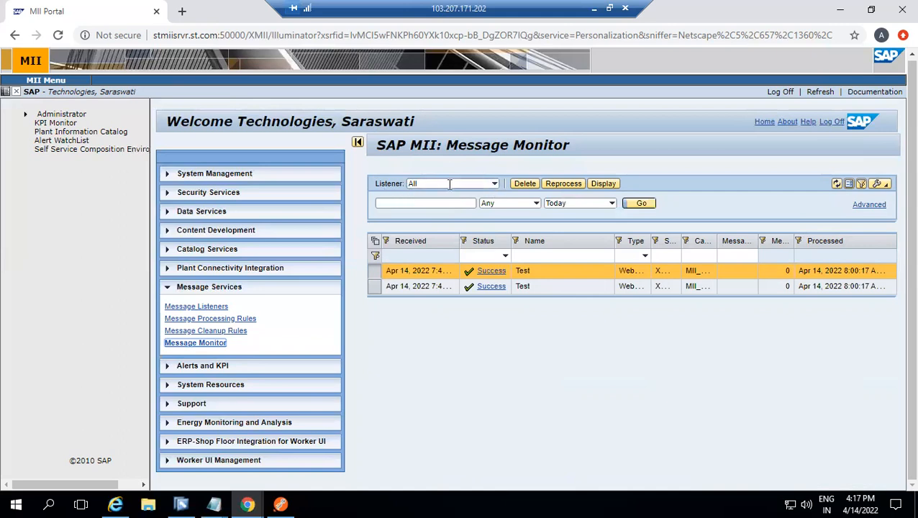
click(494, 186)
click(495, 186)
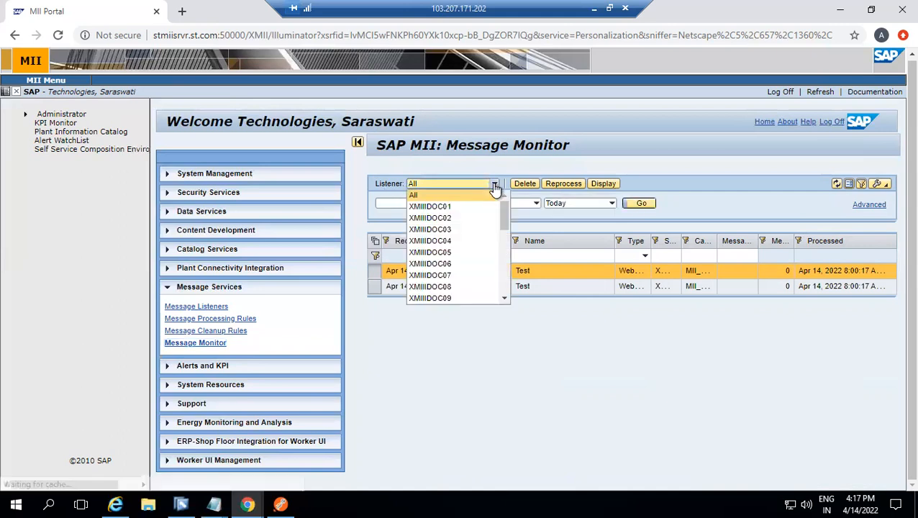
click(430, 207)
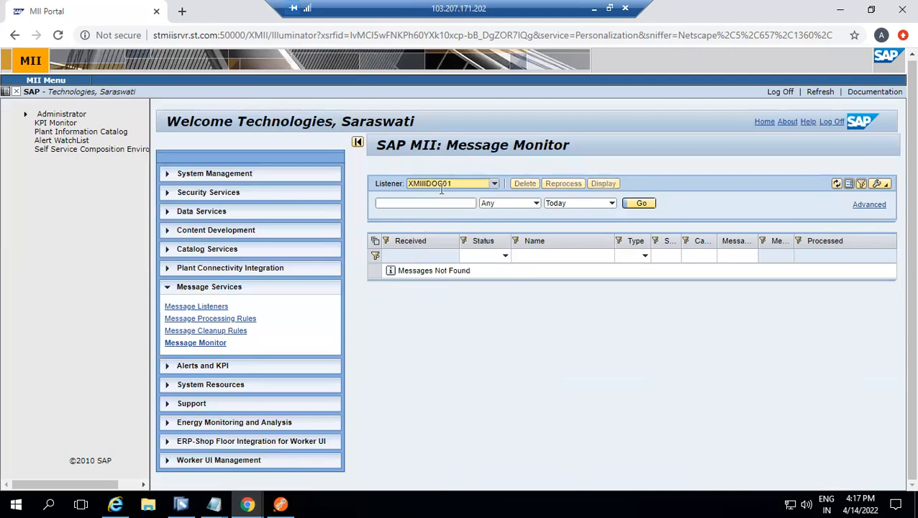
click(414, 183)
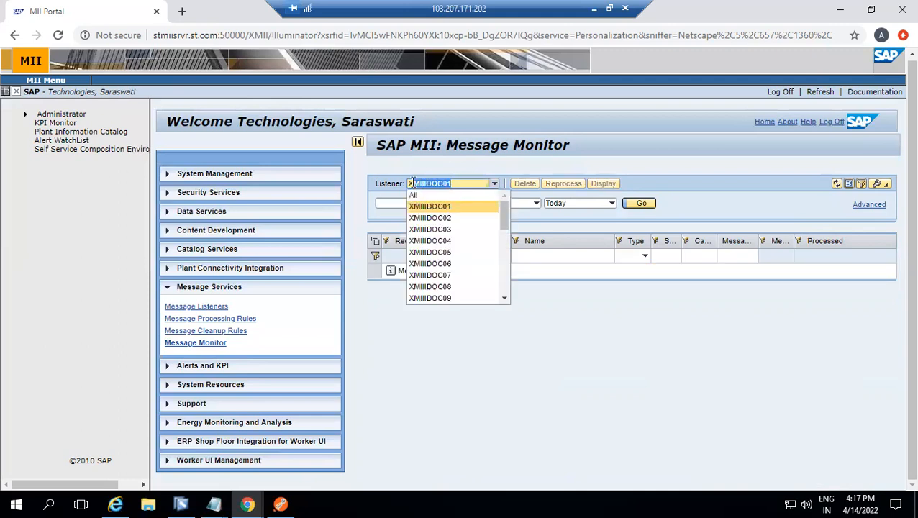
click(422, 182)
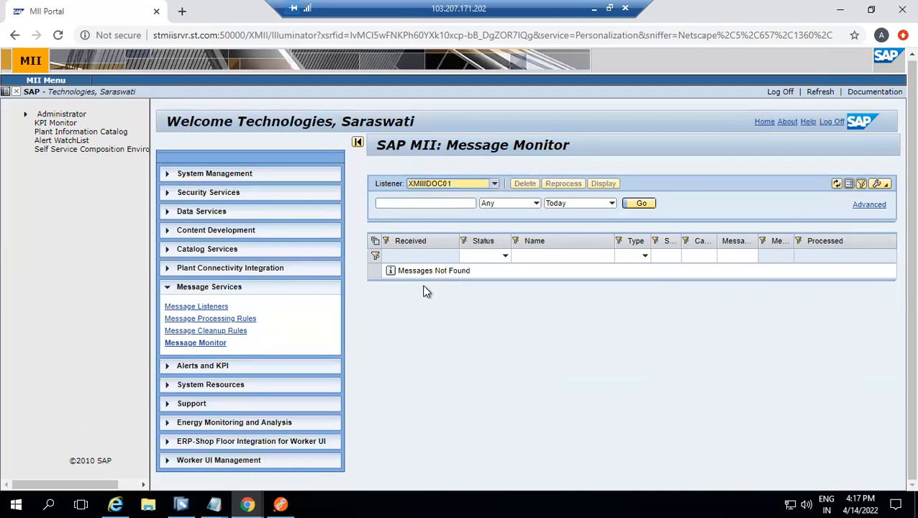
Filter the monitor by XMIIMESSAGELISTENER, display the first Test message's XML content and return to the MII Portal page
click(494, 184)
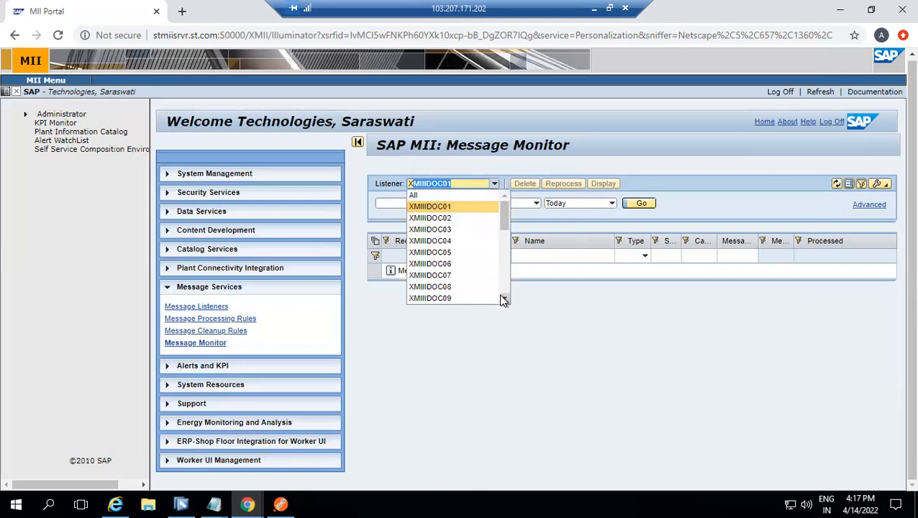
scroll(502, 301, down, 5)
scroll(504, 196, up, 5)
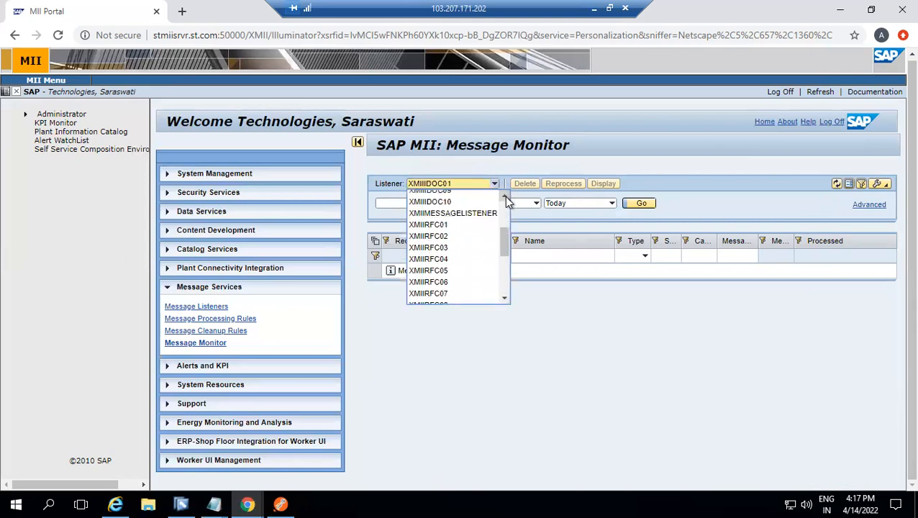
click(473, 241)
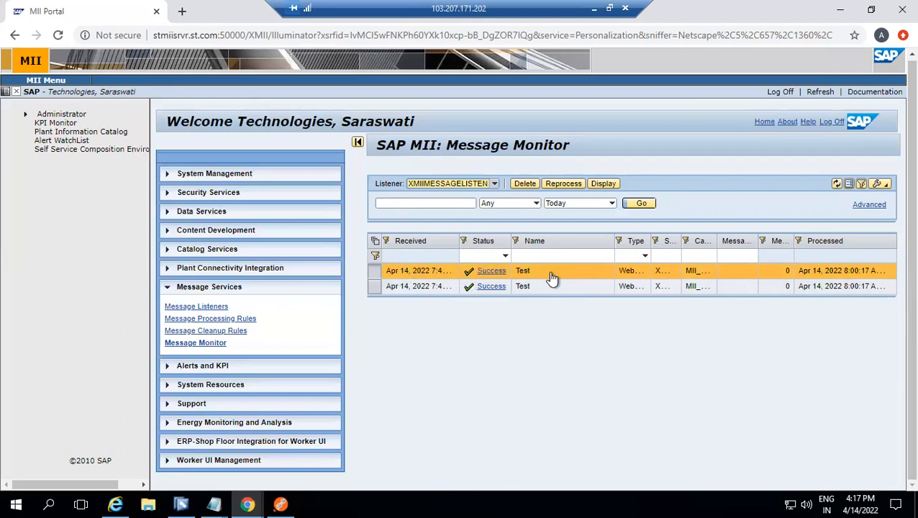
click(603, 185)
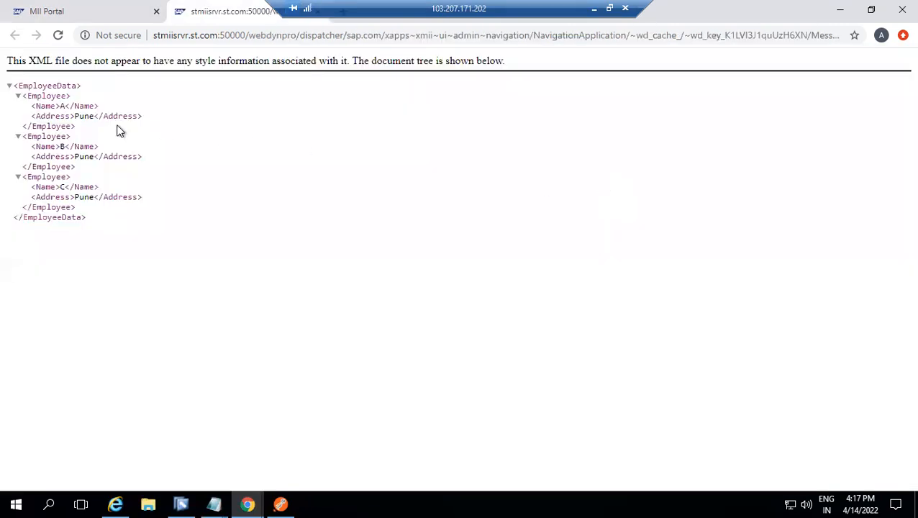
click(113, 13)
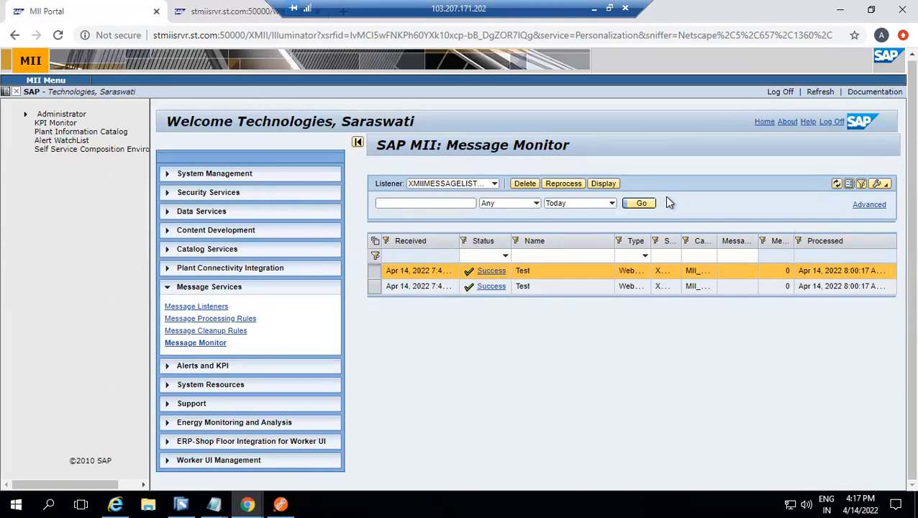
Delete both Test messages received by XMIIMESSAGELISTENER from the Message Monitor
click(524, 184)
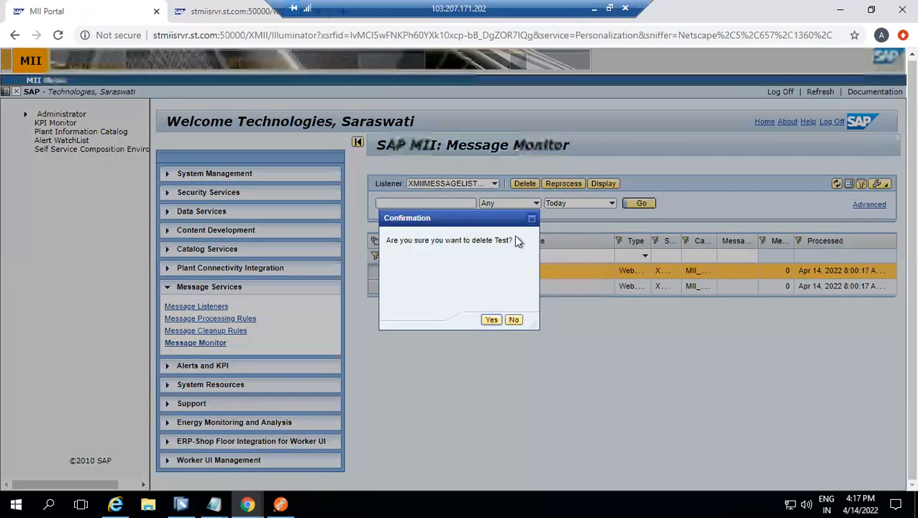
click(489, 321)
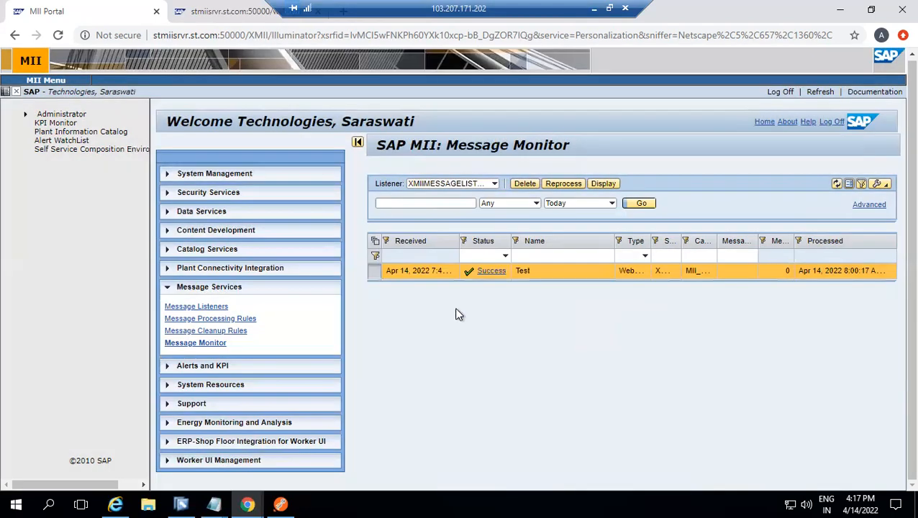
click(525, 184)
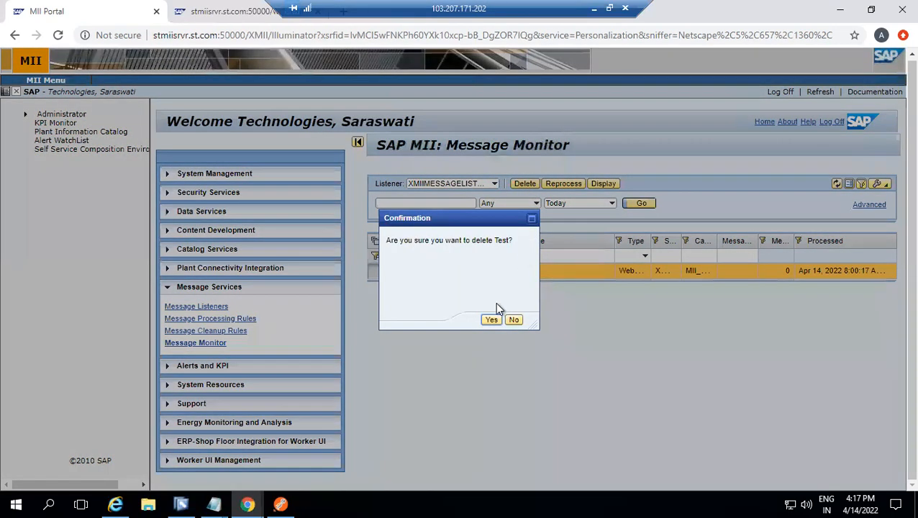
click(491, 321)
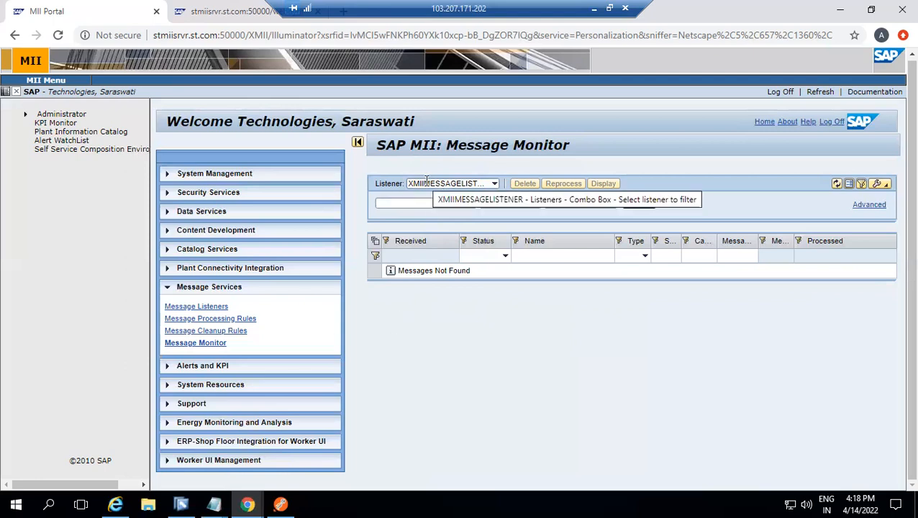
Open the Message Processing Rules page and review the settings and processing type of the IDOC_PROCESSIN_R1 rule
click(244, 321)
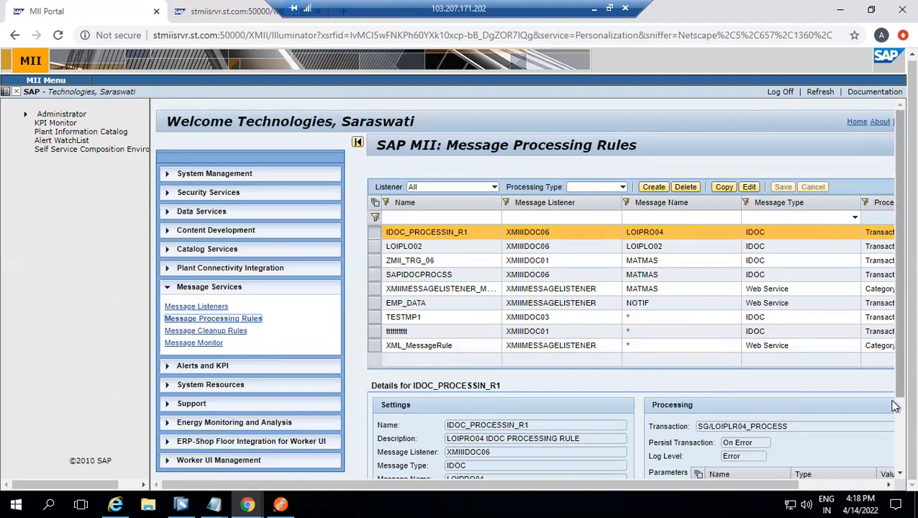
scroll(891, 417, down, 2)
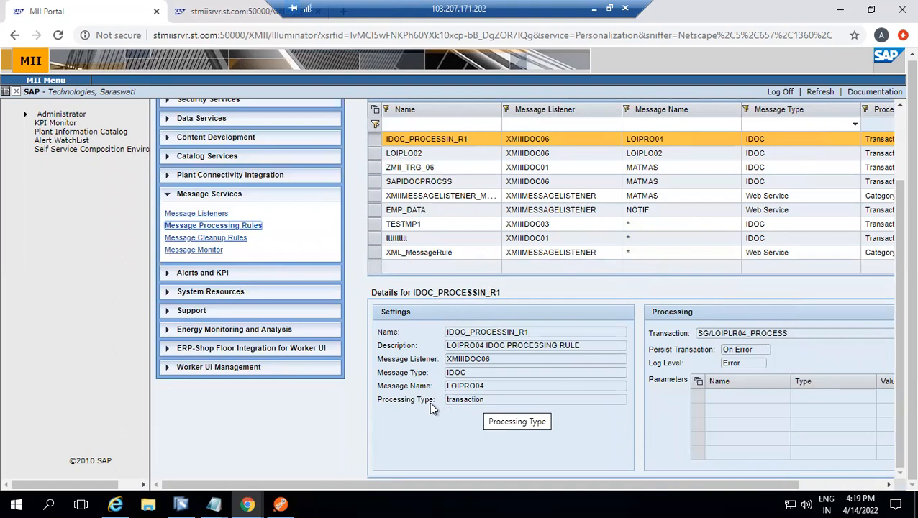
double_click(457, 400)
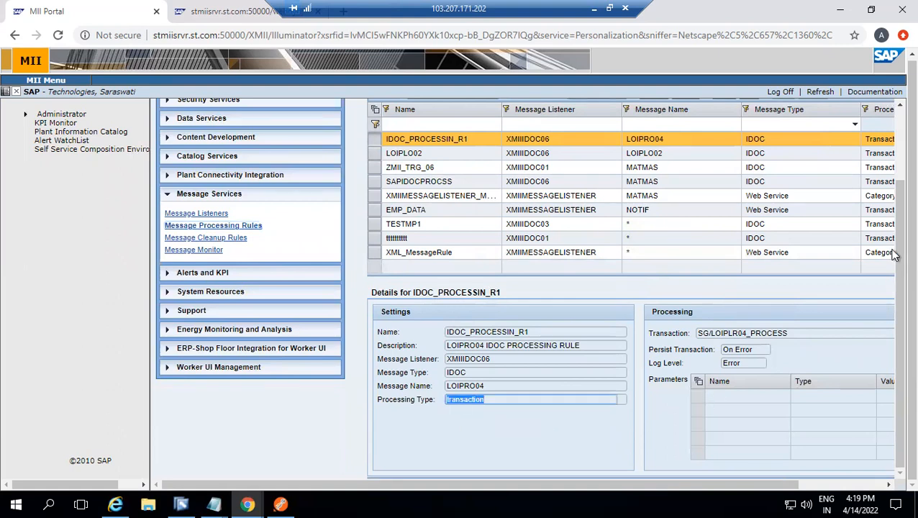
scroll(893, 170, up, 3)
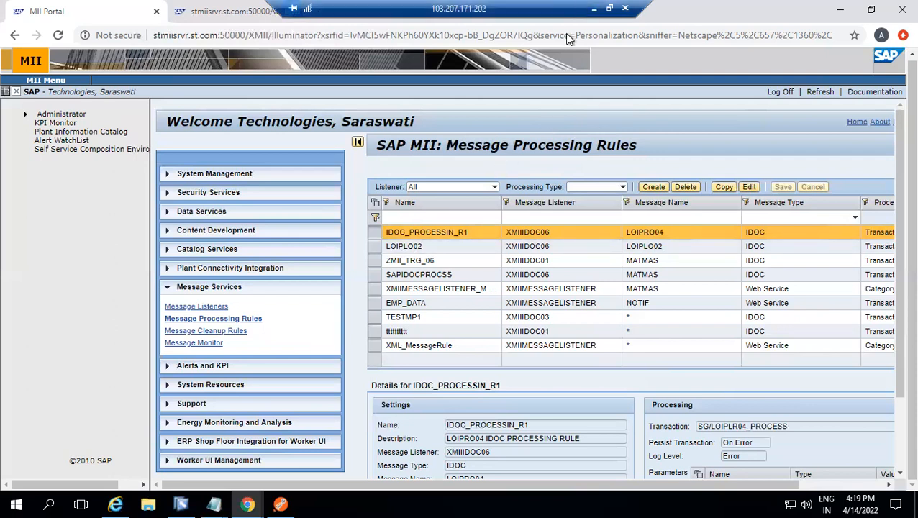
Switch to the PowerPoint presentation and copy the URL template from the "URL for Posting XML Message" slide
click(594, 9)
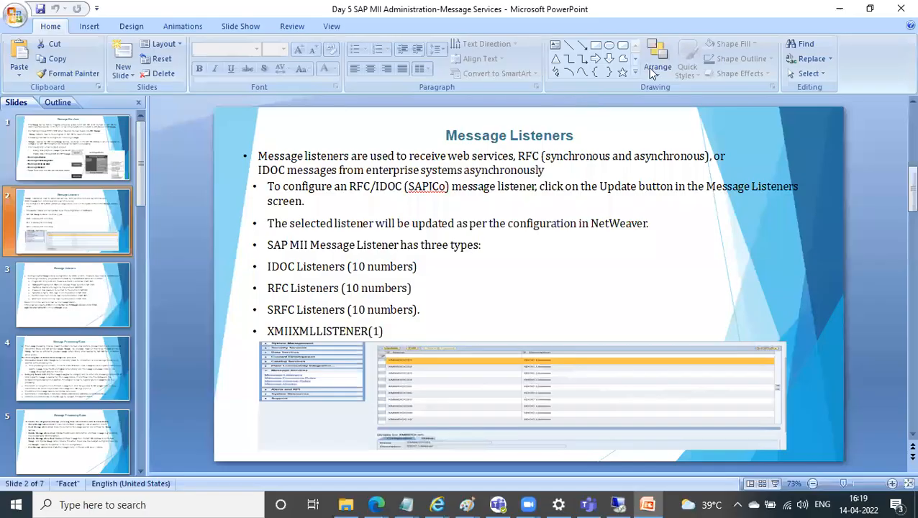
click(64, 375)
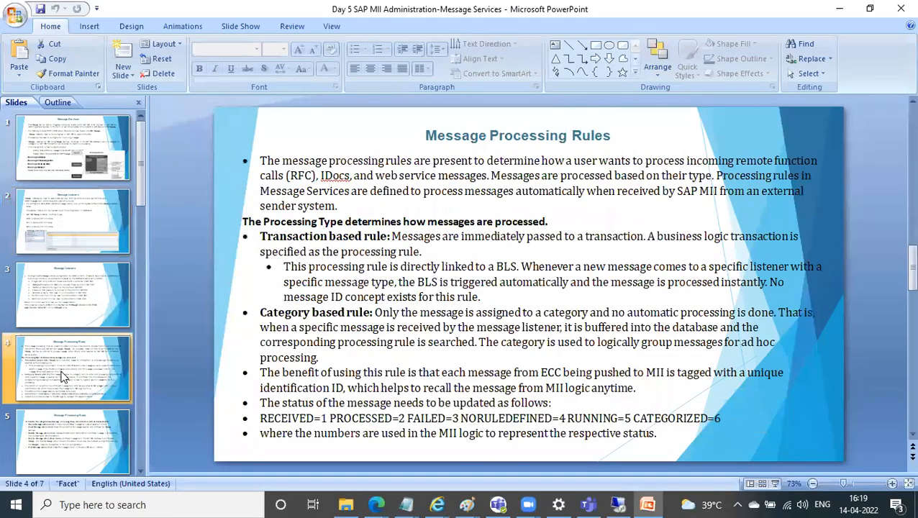
key(Down)
key(Down)
key(Down)
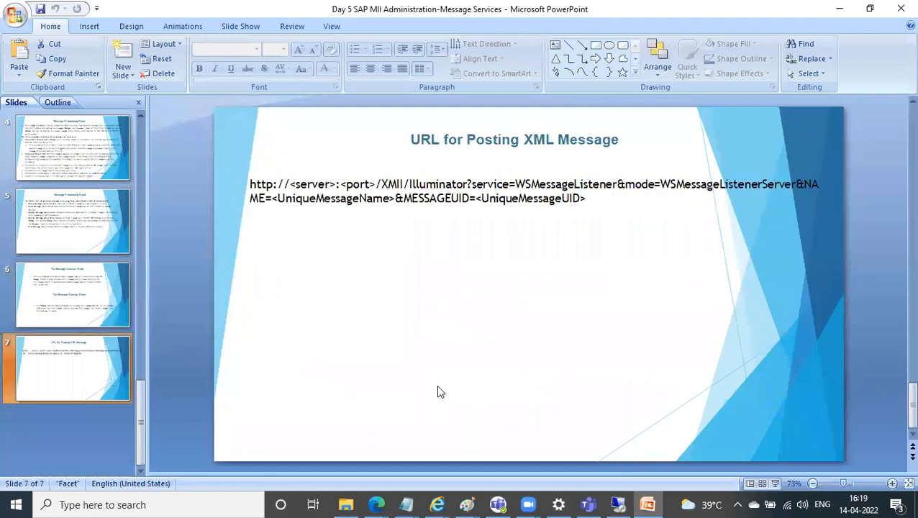
click(410, 200)
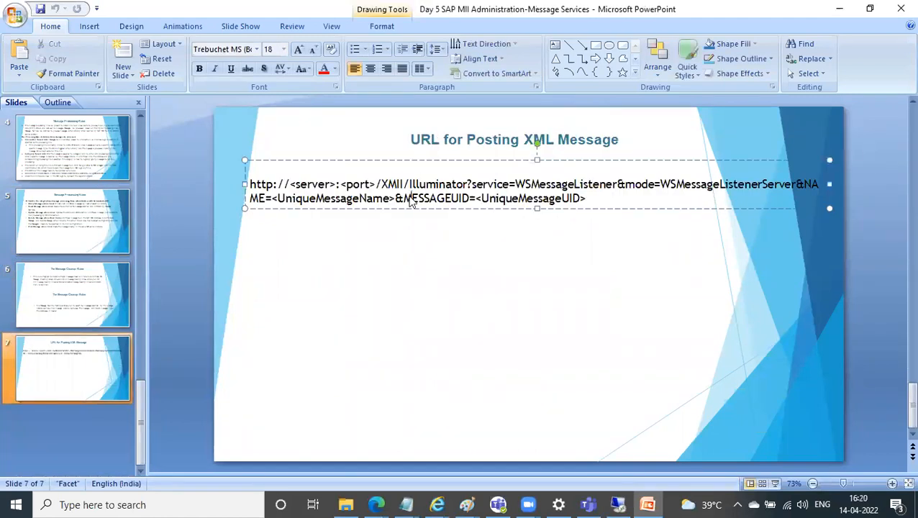
drag(248, 184, 675, 216)
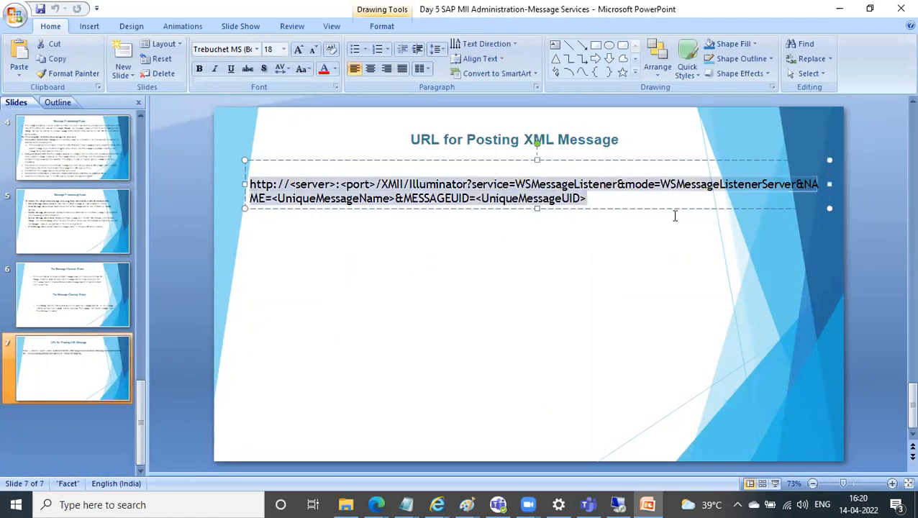
key(ctrl+c)
Return to the remote desktop and paste the copied URL template below the numbered list in the Untitled Notepad note
click(618, 503)
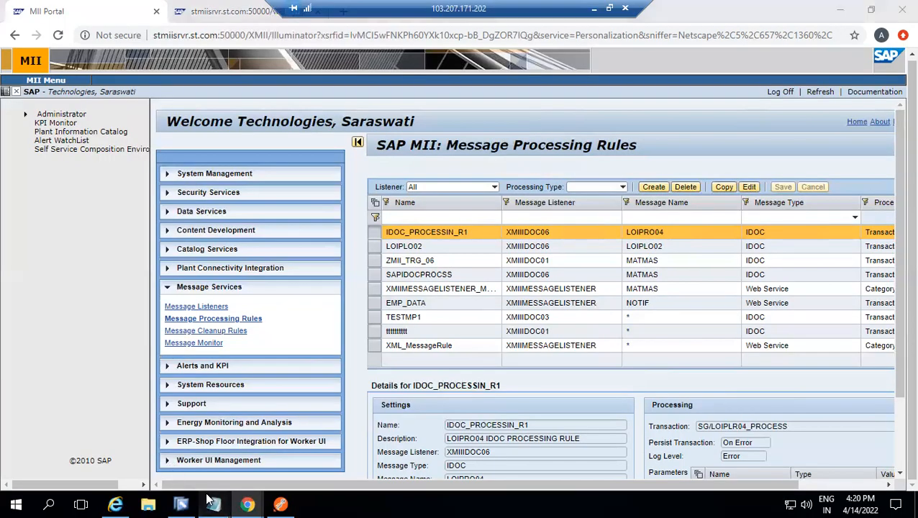
mouse_move(208, 501)
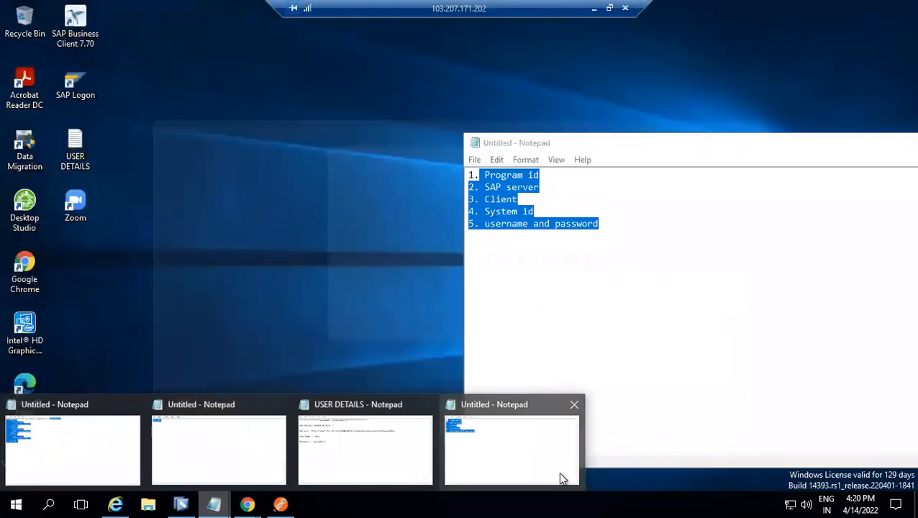
click(531, 453)
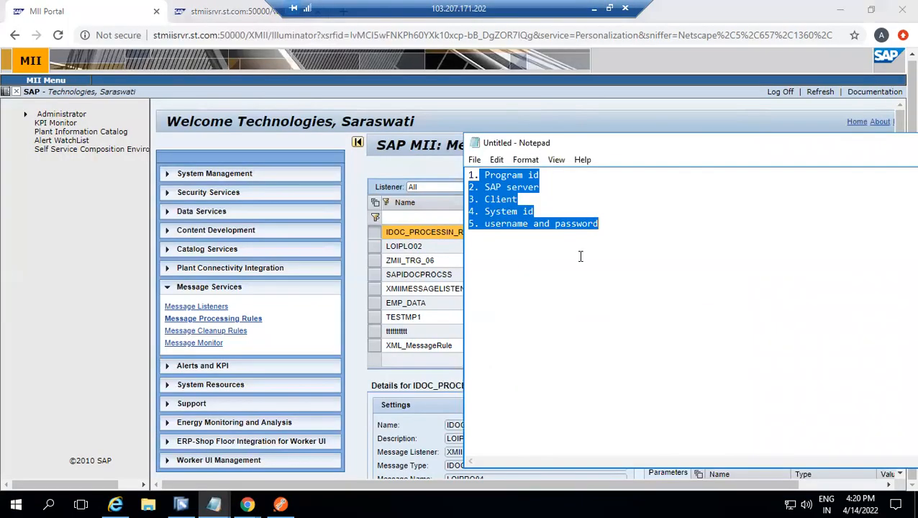
click(605, 229)
key(Return)
key(Return)
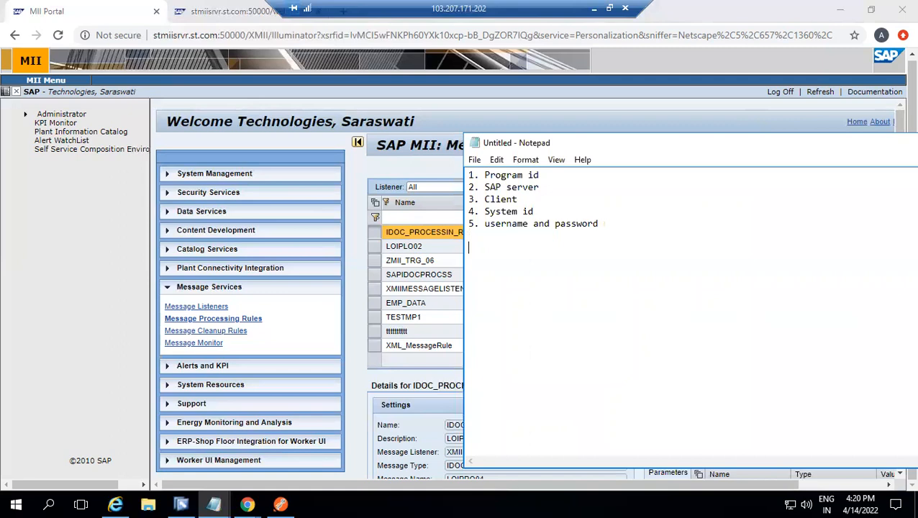
key(ctrl+v)
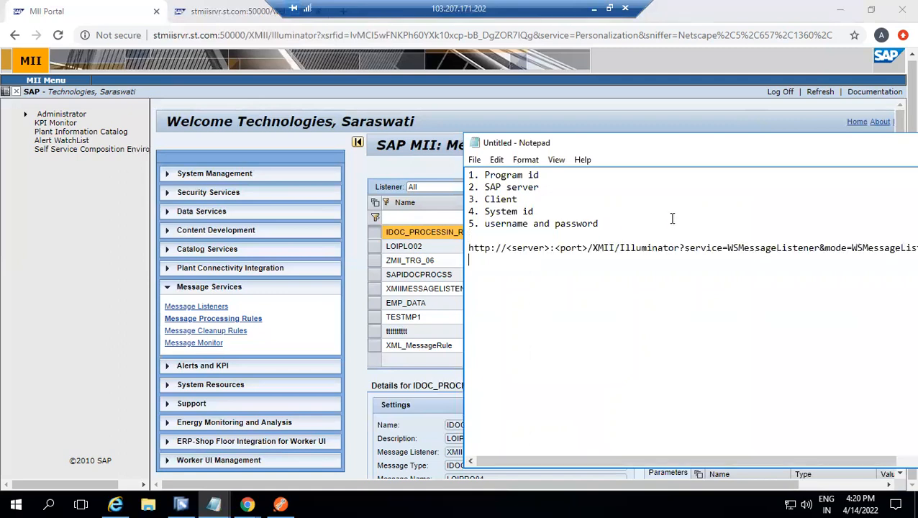
Replace the <server>:<port> placeholder in the URL with the MII server address stmiisrvr.st.com:50000 copied from the browser
drag(506, 248, 588, 251)
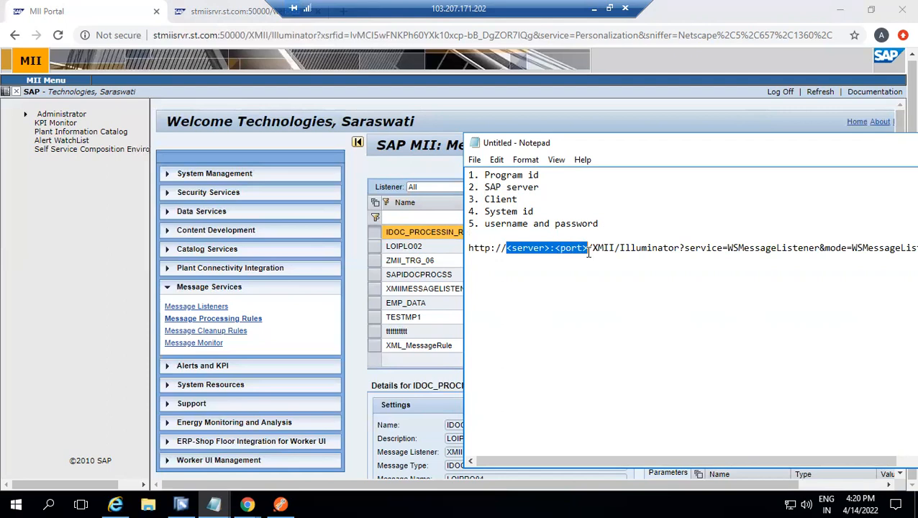
key(Delete)
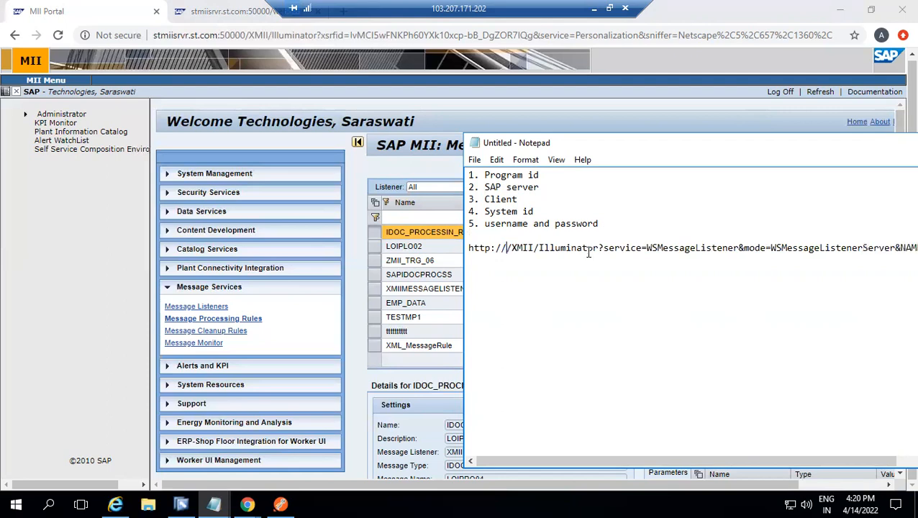
click(198, 32)
click(246, 33)
drag(246, 33, 151, 26)
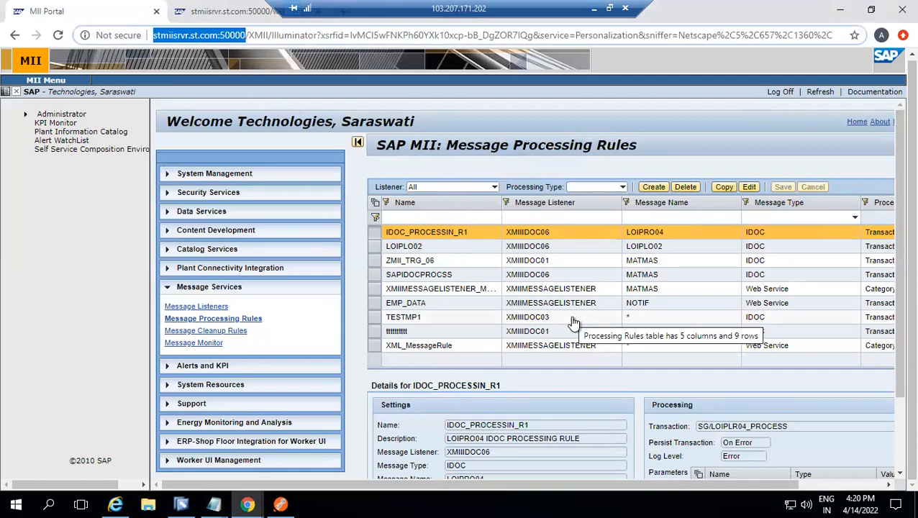
key(alt+Tab)
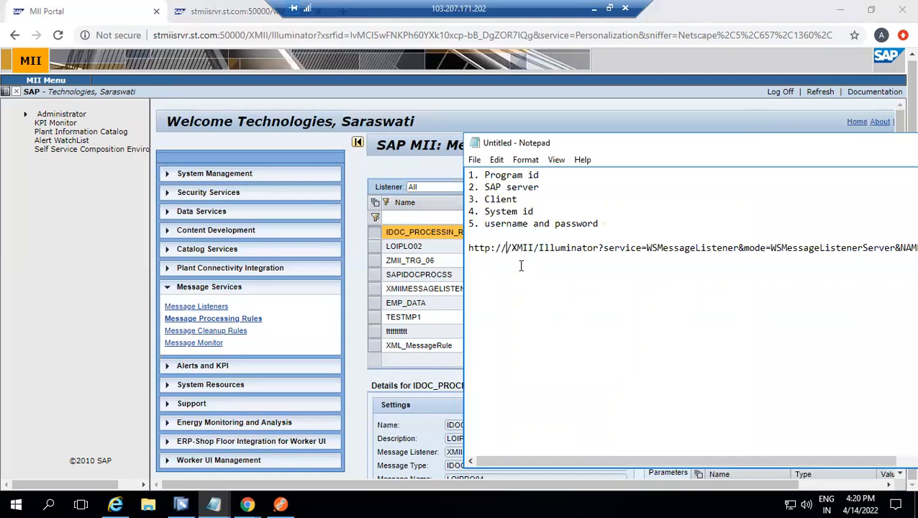
key(ctrl+v)
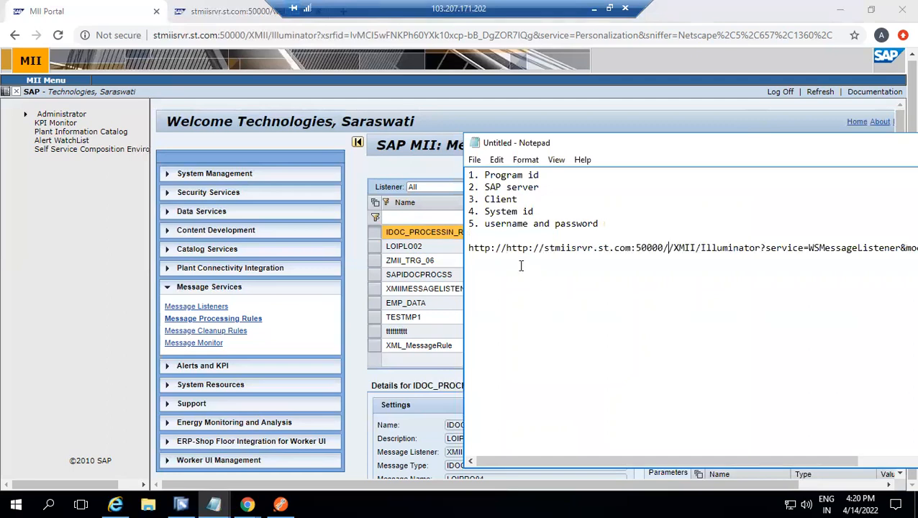
key(BackSpace)
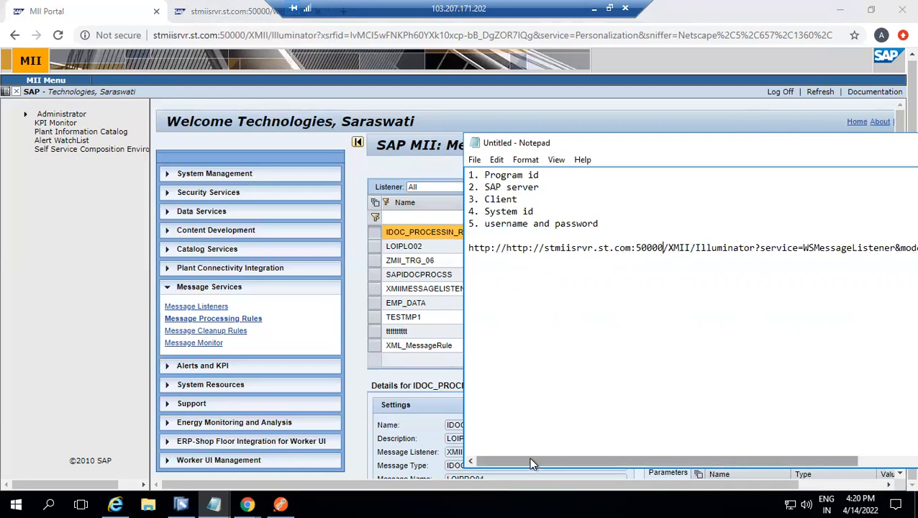
Replace the <UniqueMessageName> placeholder in the URL's NAME parameter with Test
drag(530, 462, 741, 473)
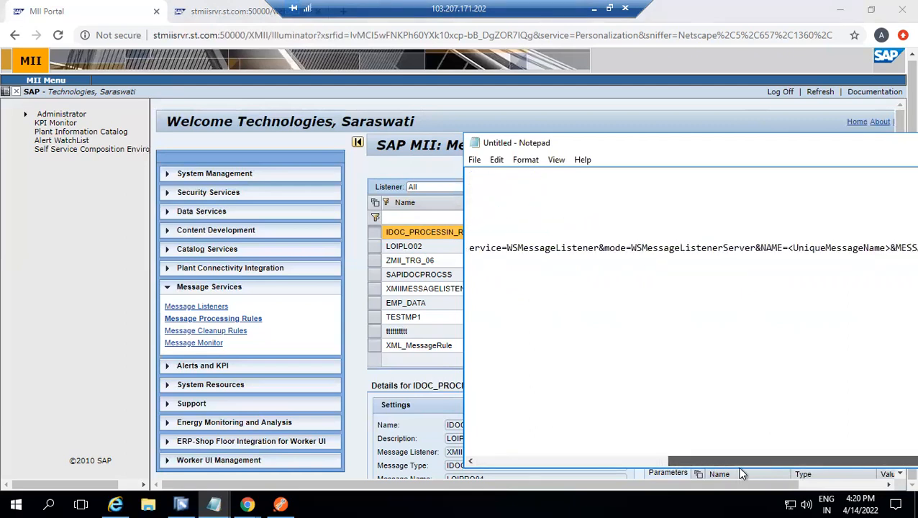
double_click(710, 248)
click(785, 248)
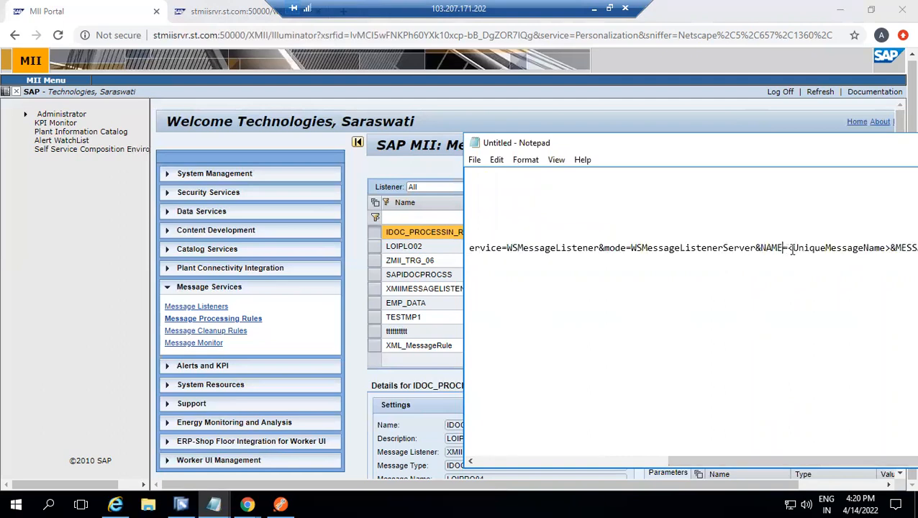
key(Delete)
key(Delete)
key(Delete)
key(Delete)
key(Delete)
key(Delete)
key(Delete)
key(Delete)
key(Delete)
key(Delete)
key(Delete)
key(Delete)
key(Delete)
key(Delete)
key(Delete)
key(Delete)
key(Delete)
key(Delete)
key(Delete)
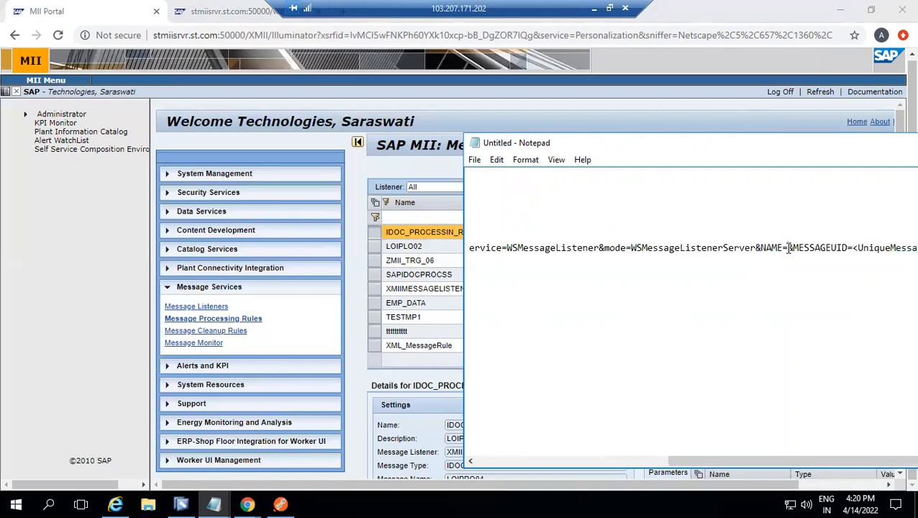
text(Test)
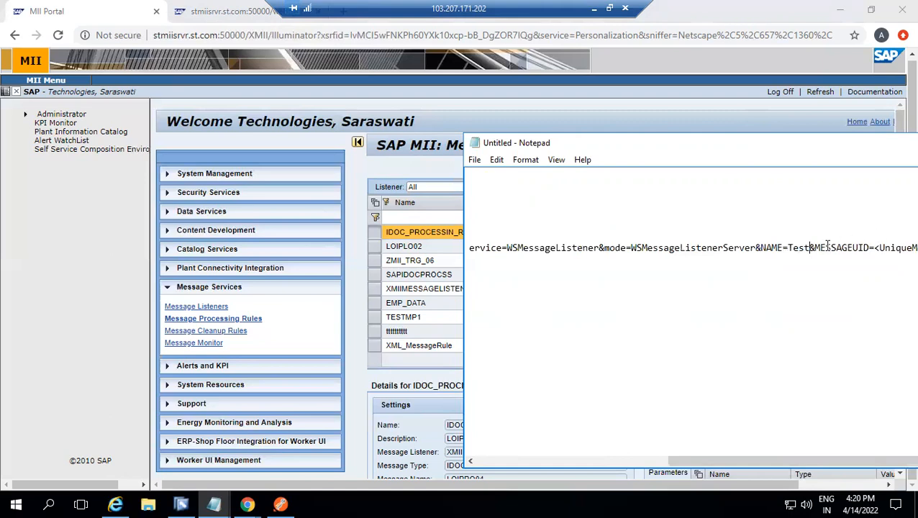
Replace the <UniqueMessageUID> placeholder in the URL's MESSAGEUID parameter with 12345
click(874, 248)
key(Delete)
key(Delete)
key(Delete)
key(Delete)
key(Delete)
key(Delete)
key(Delete)
key(Delete)
key(Delete)
key(Delete)
key(Delete)
key(Delete)
key(Delete)
key(Delete)
key(Delete)
key(Delete)
key(Delete)
key(Delete)
text(12345)
Copy the whole completed URL from Notepad and paste it as the request URL in Postman
click(816, 258)
right_click(834, 247)
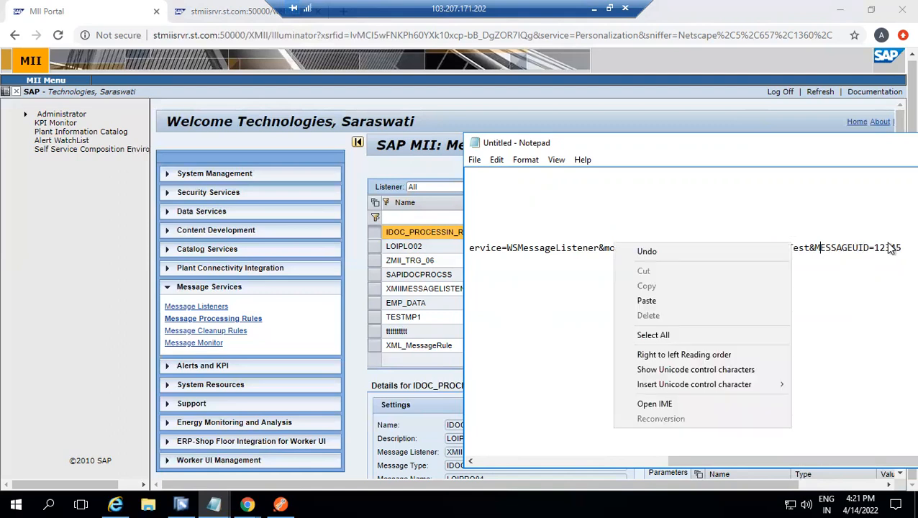
click(900, 247)
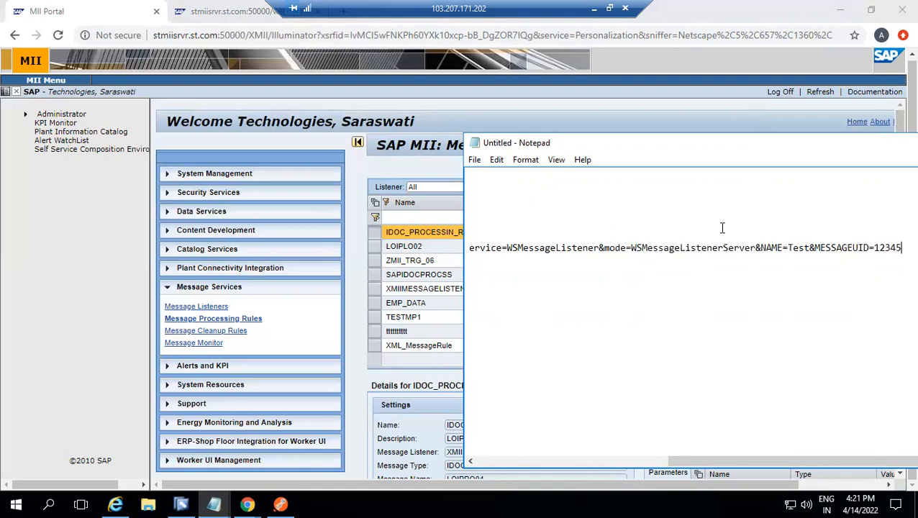
key(shift+Home)
key(ctrl+c)
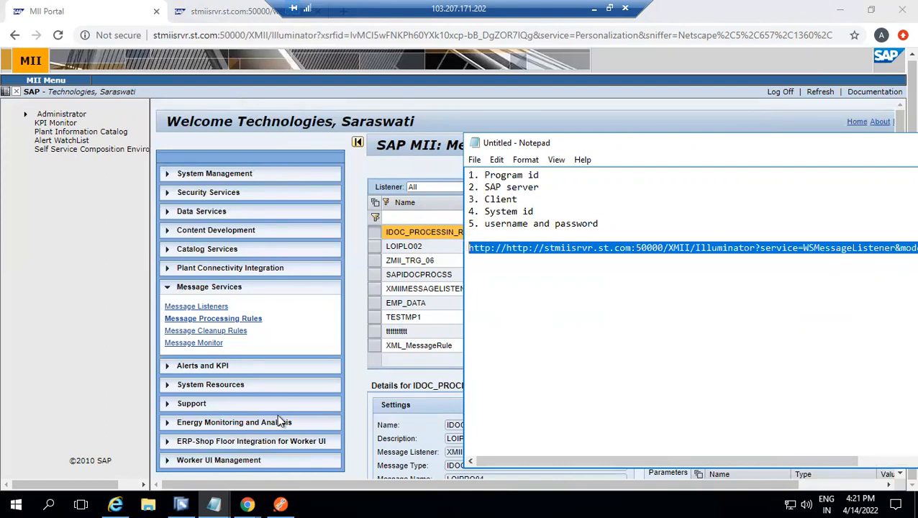
click(249, 502)
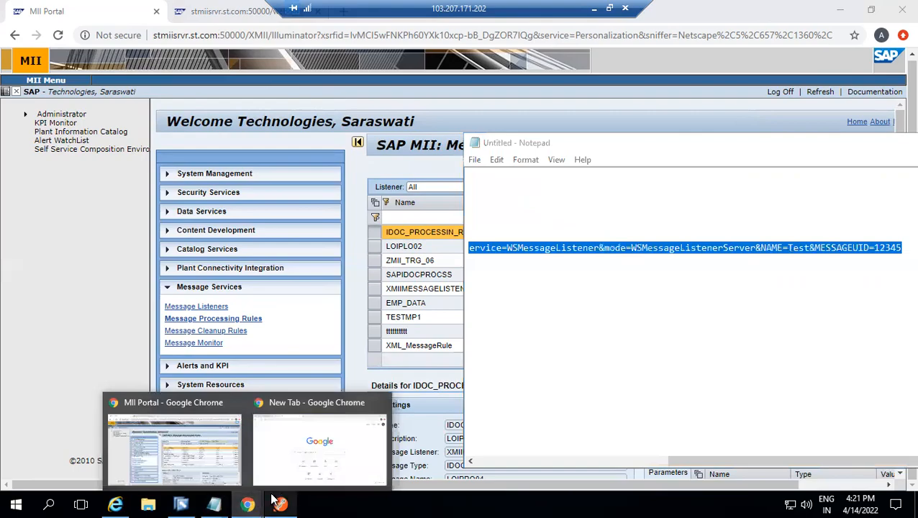
click(280, 503)
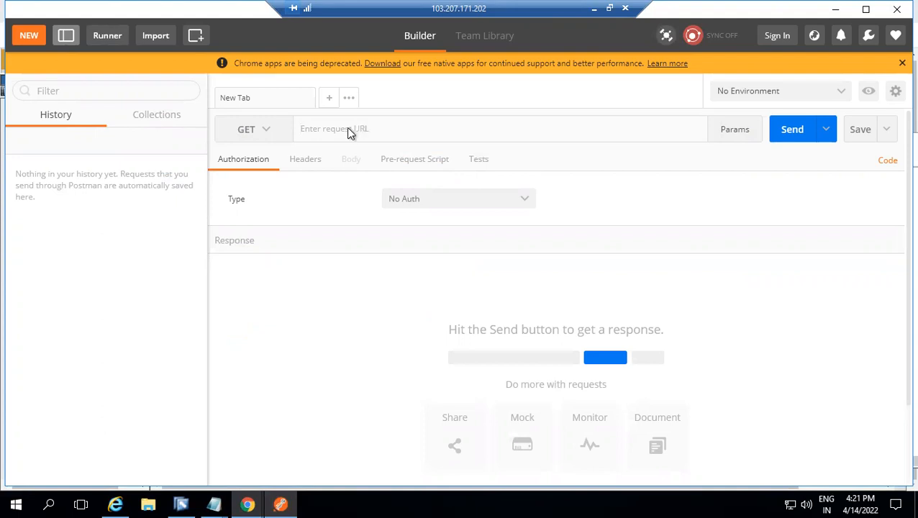
key(ctrl+v)
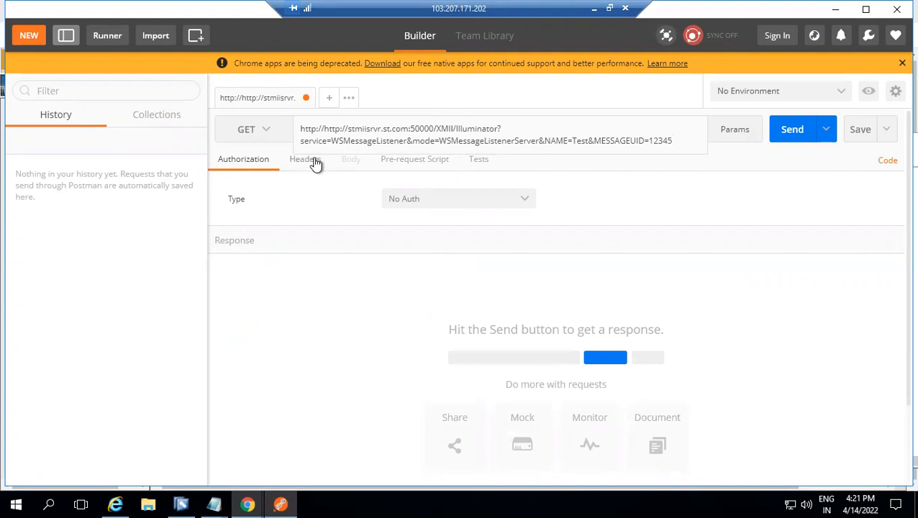
Set the request's authorization to Basic Auth, enter the account's username and password, and update the request
click(268, 165)
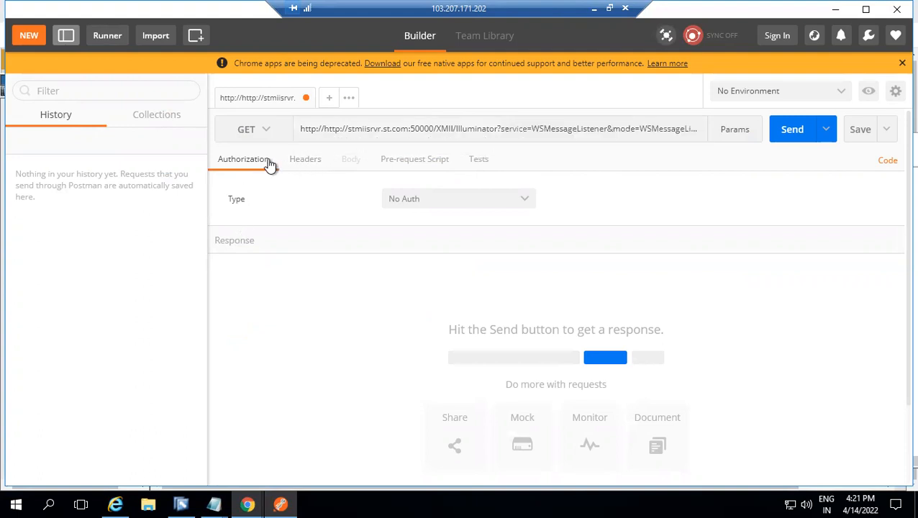
click(516, 198)
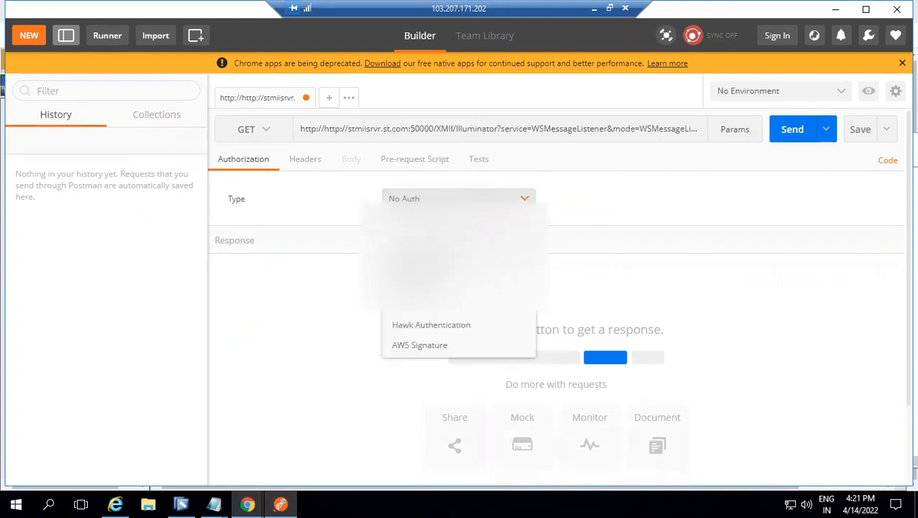
click(417, 243)
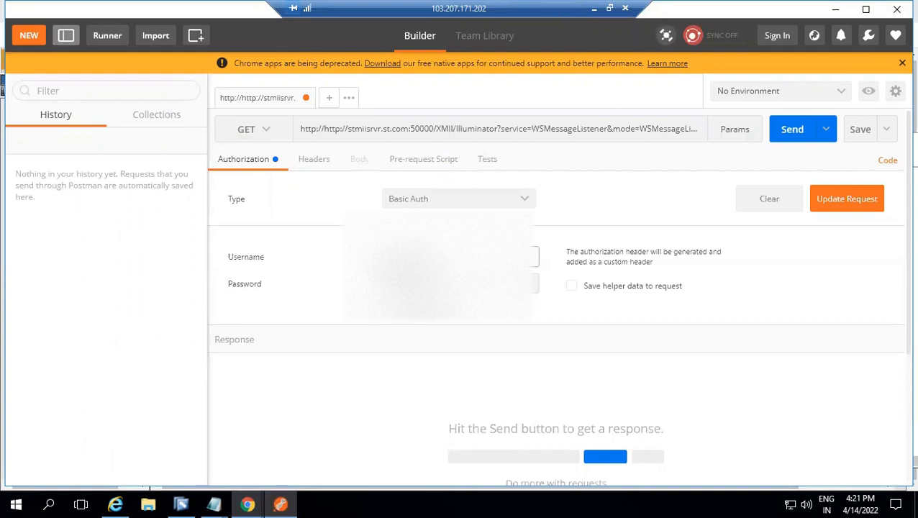
click(420, 283)
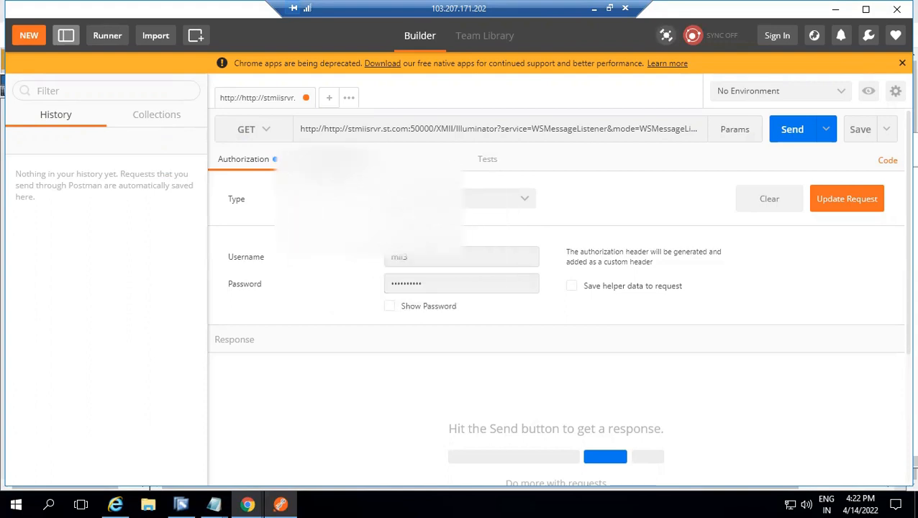
click(327, 160)
click(250, 161)
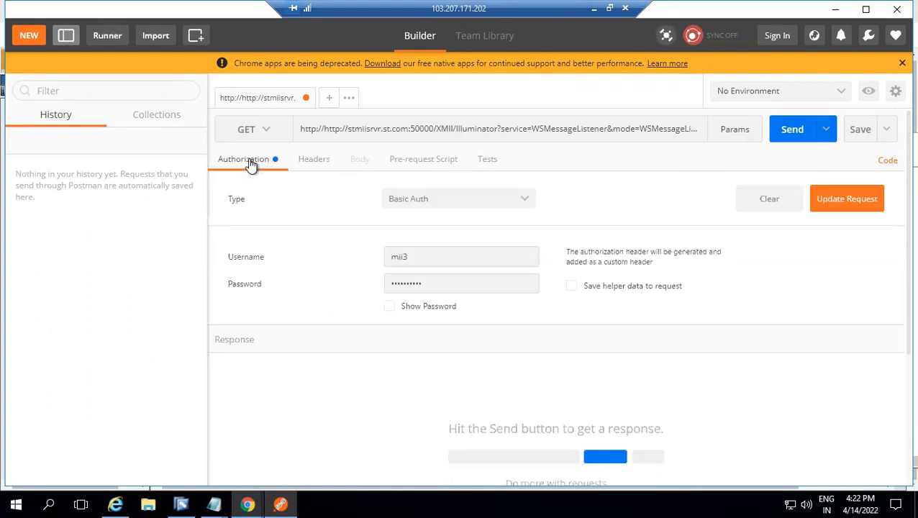
click(834, 205)
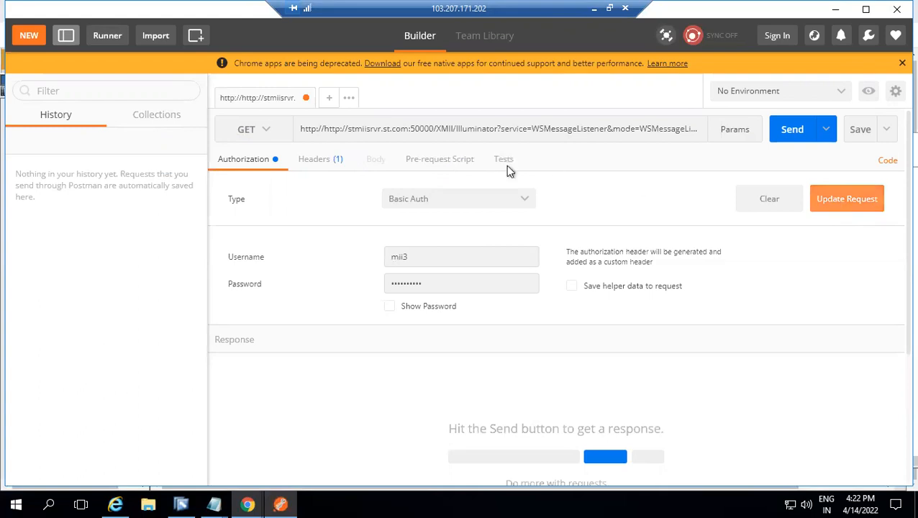
Review the request's headers, test script and pre-request script sections, and return to the headers
click(332, 163)
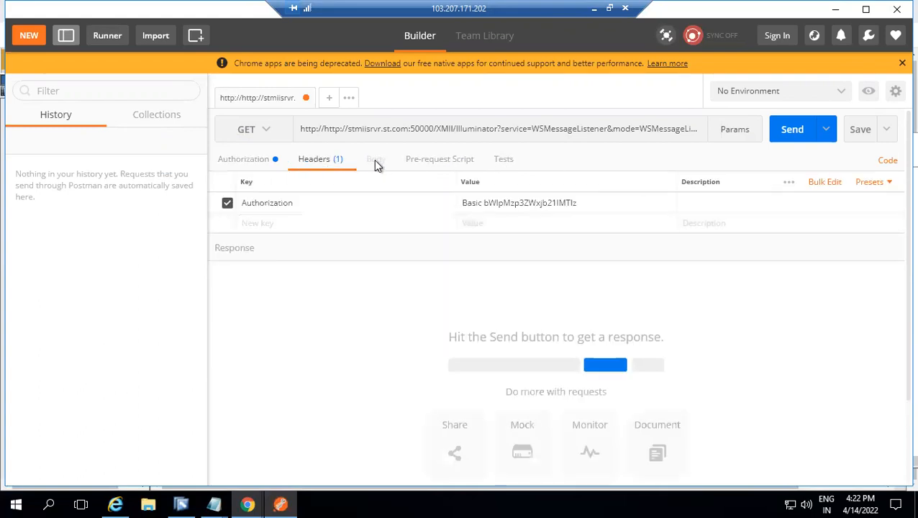
click(499, 161)
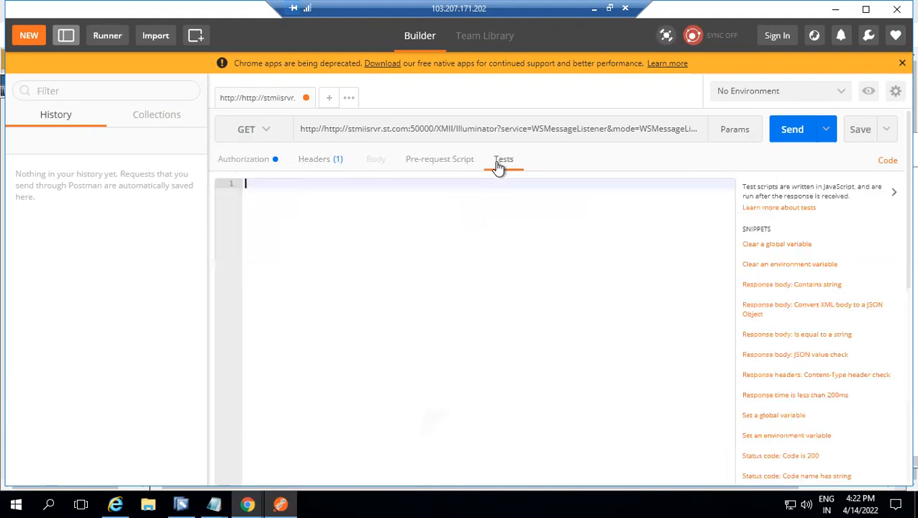
click(450, 160)
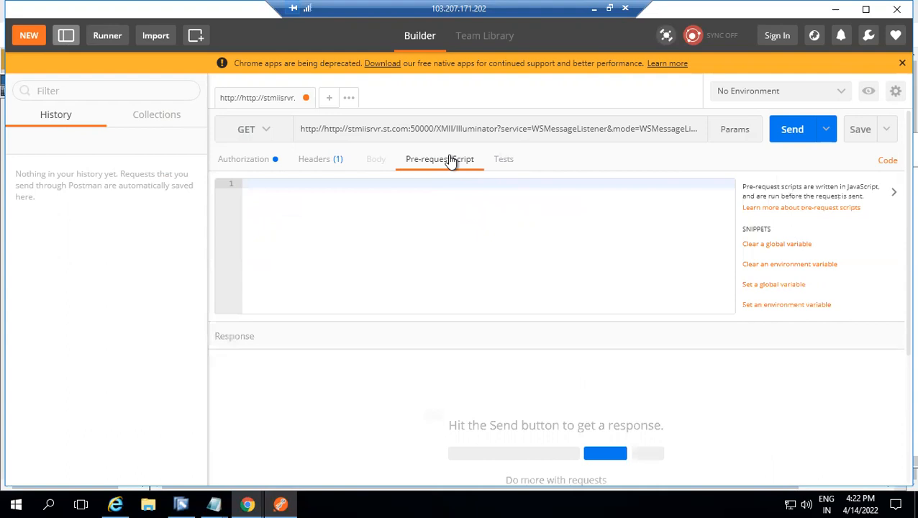
click(324, 163)
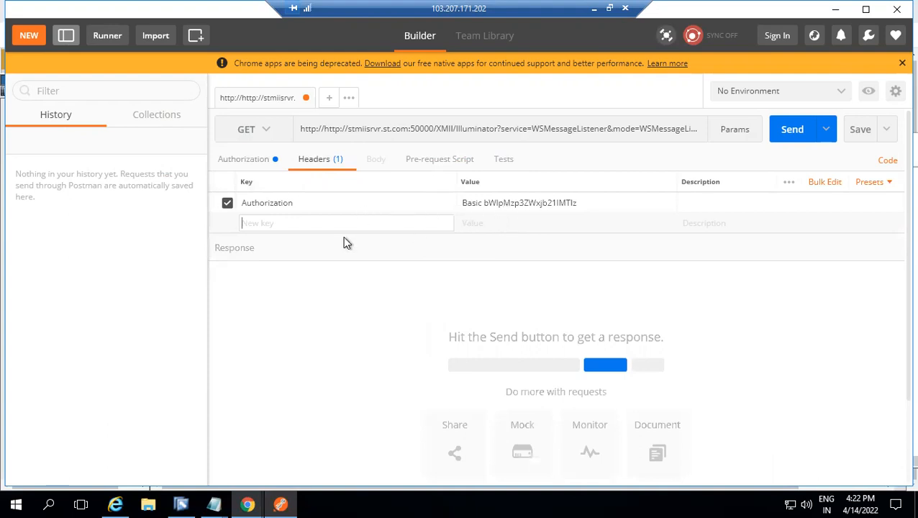
Change the request method to POST and set the request body format to raw
click(265, 137)
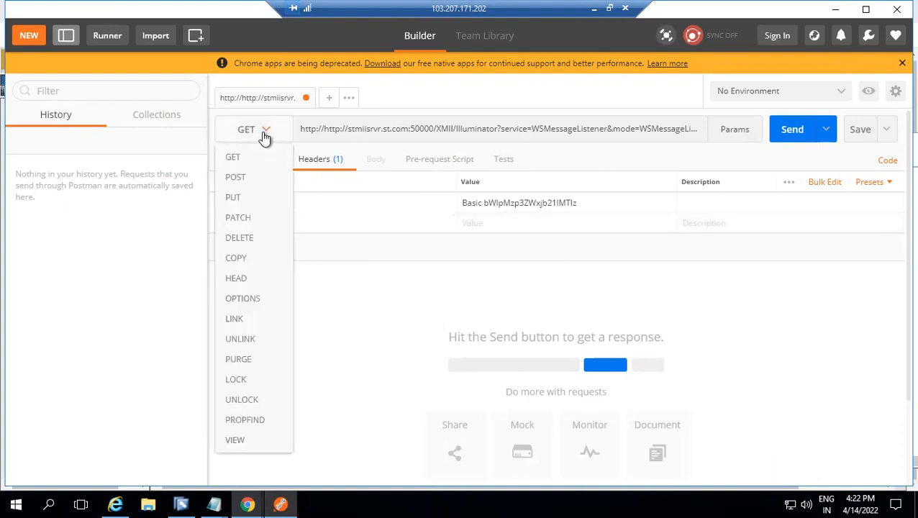
click(236, 176)
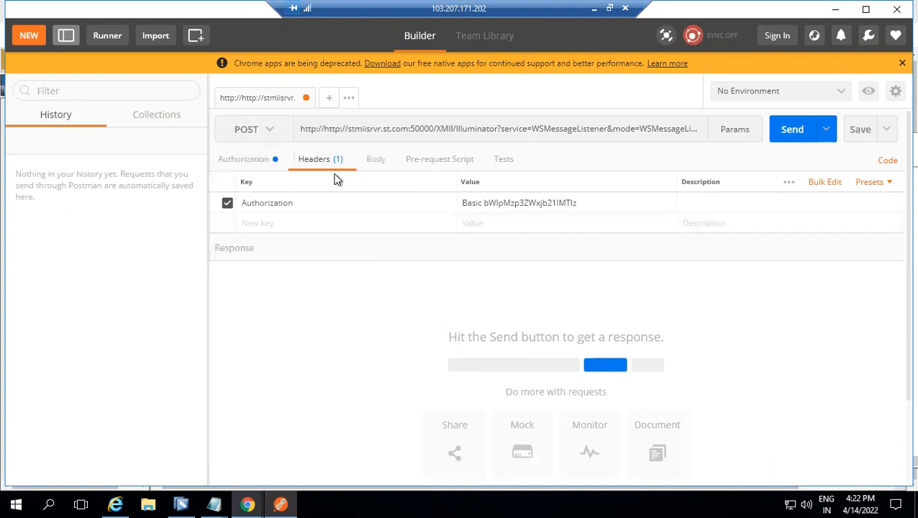
click(381, 162)
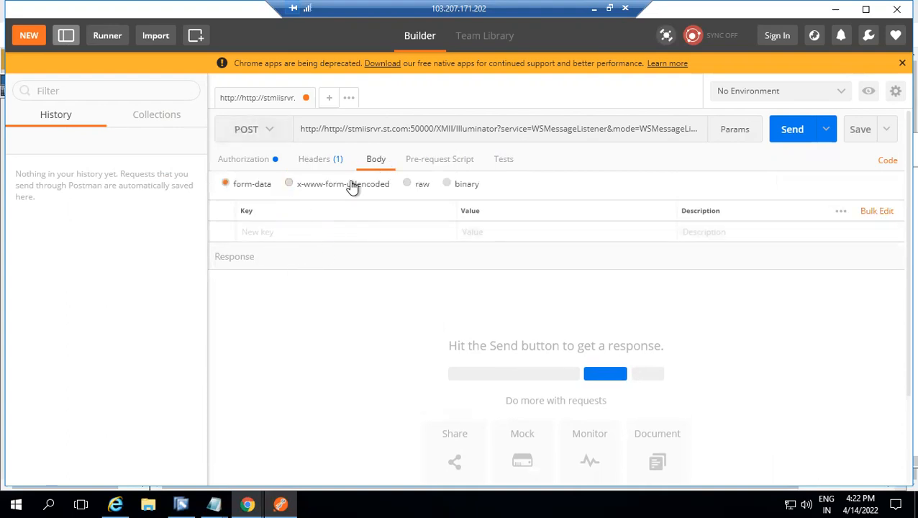
click(409, 185)
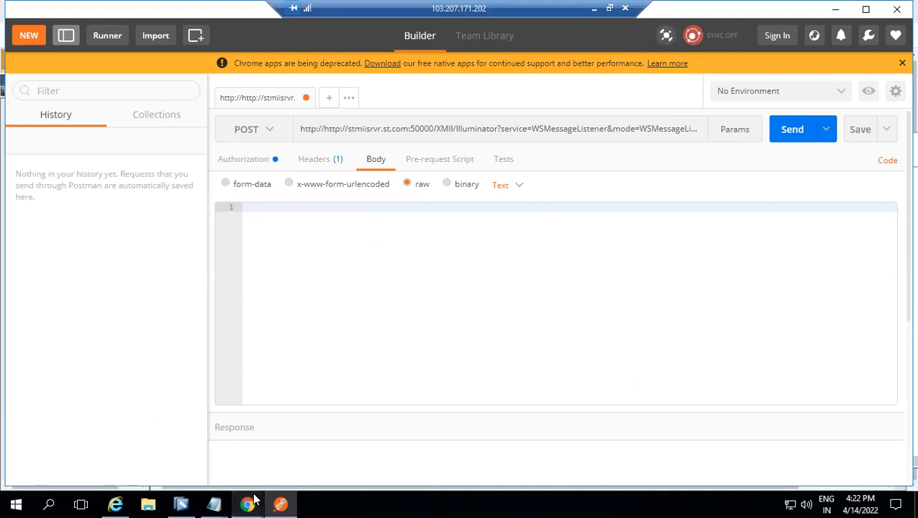
Switch to the MII browser window in Chrome and show the page containing the EmployeeData XML message
mouse_move(253, 498)
click(208, 446)
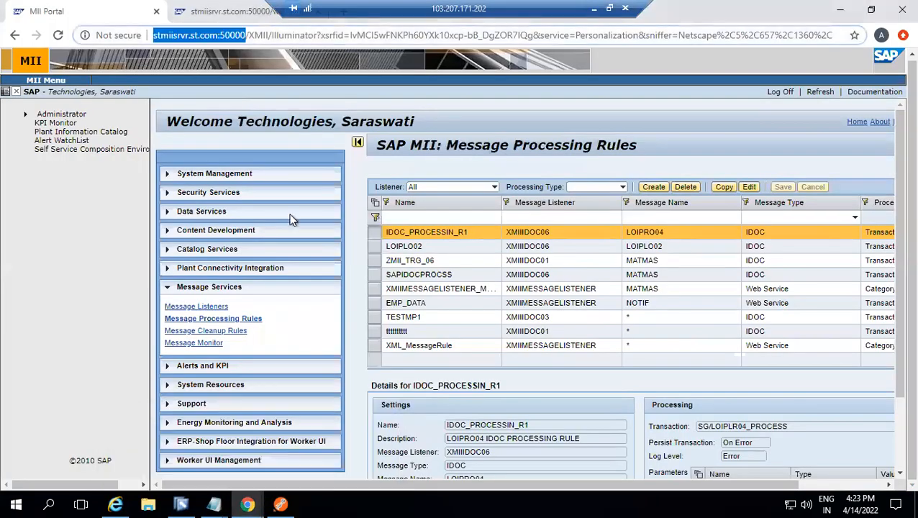
click(226, 11)
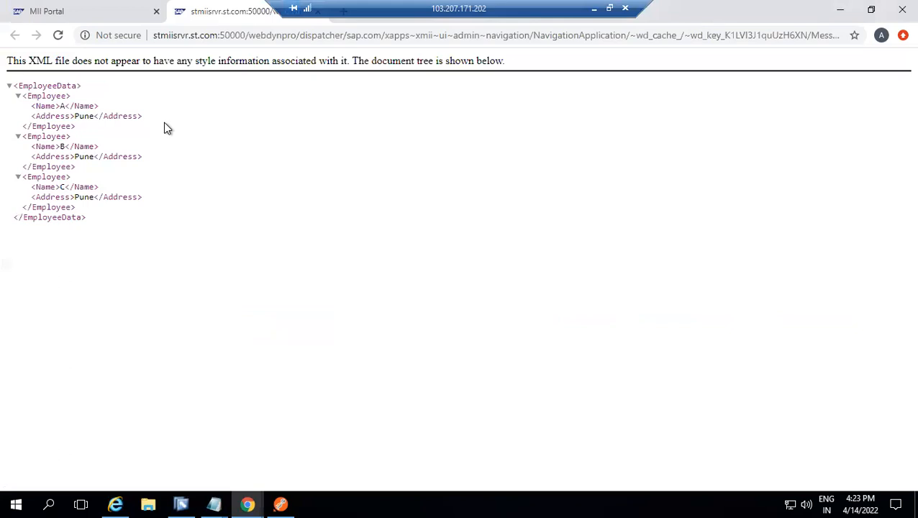
right_click(164, 123)
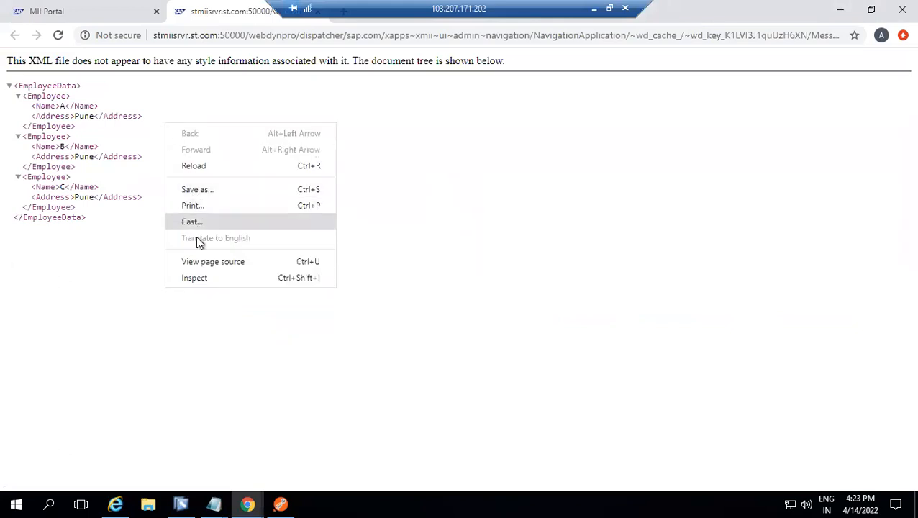
click(203, 261)
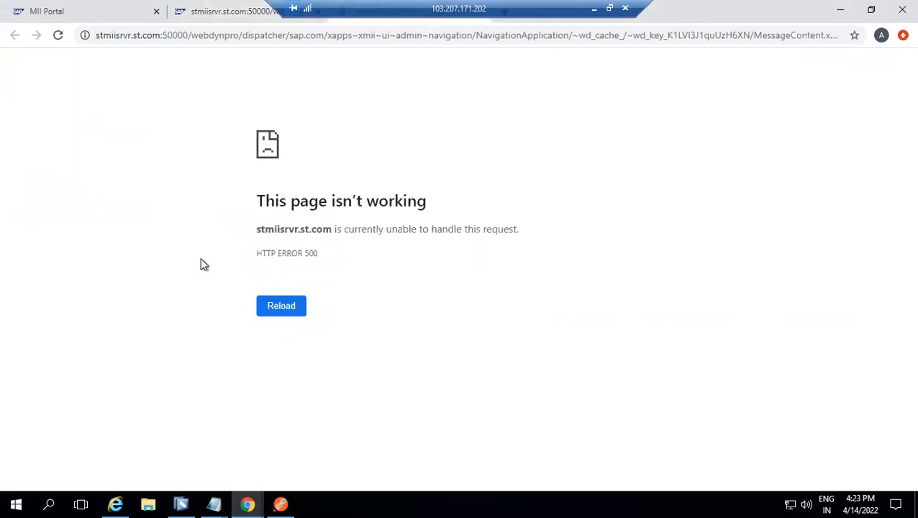
click(20, 38)
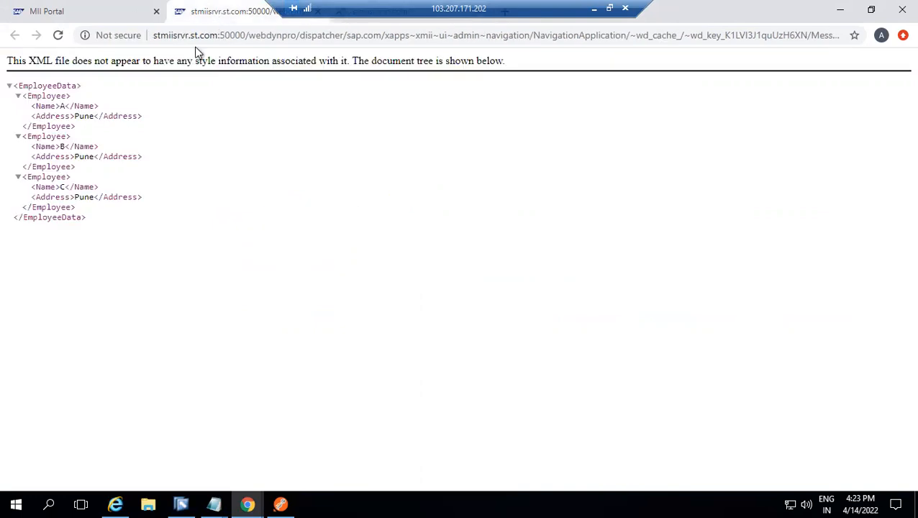
right_click(149, 108)
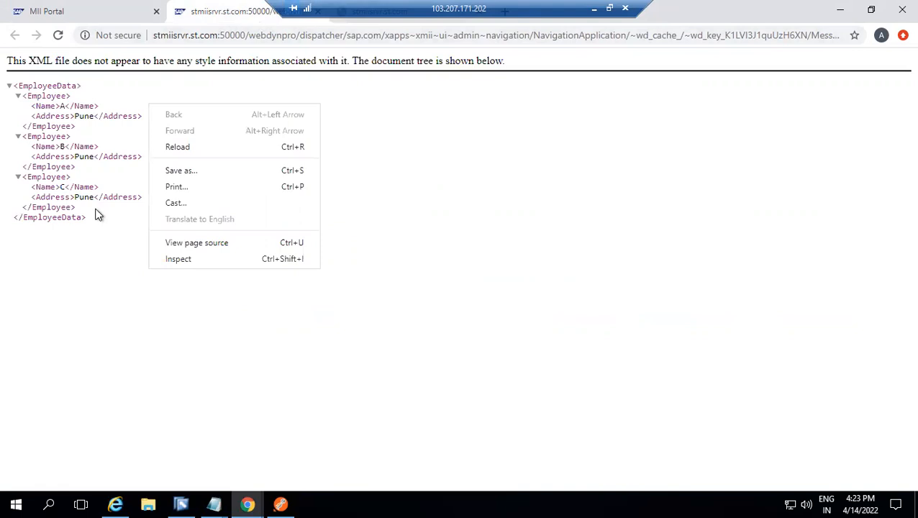
click(101, 218)
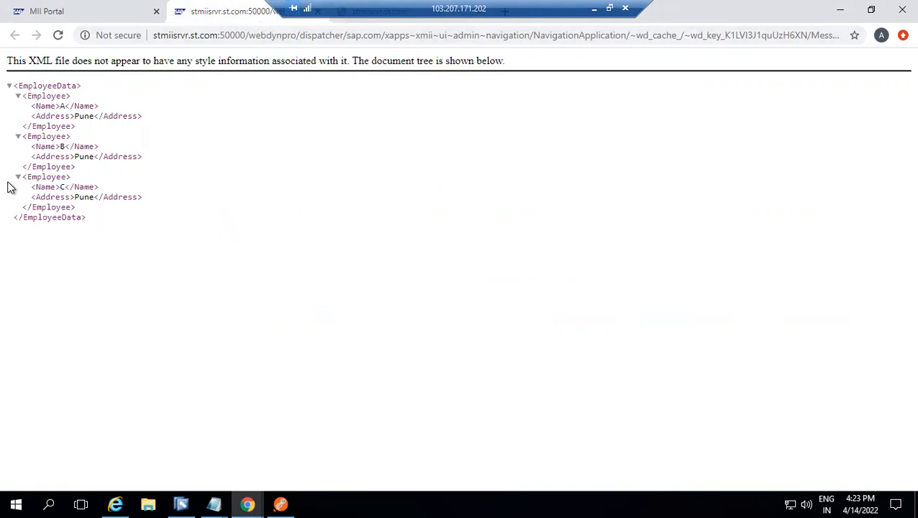
right_click(21, 79)
click(282, 170)
Copy the complete EmployeeData XML from the page and paste it into the raw request body in Postman
drag(13, 85, 118, 225)
key(ctrl+c)
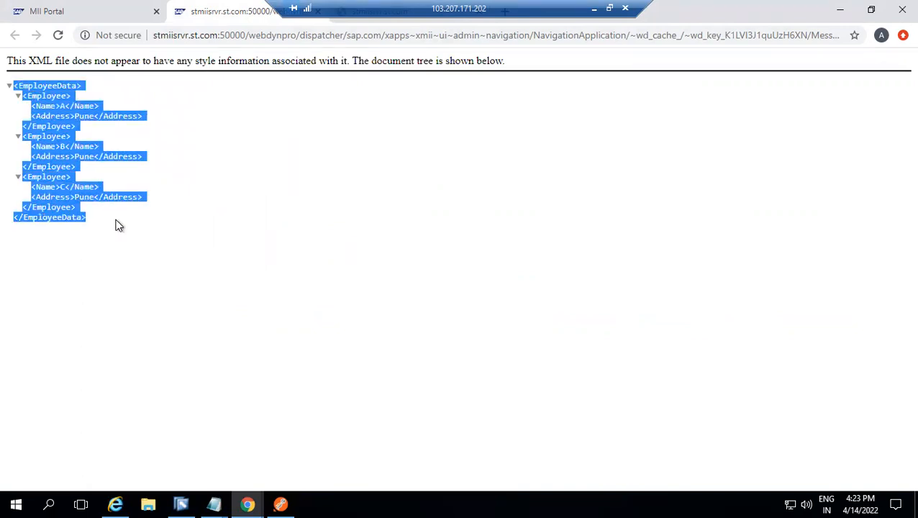
key(alt+Tab)
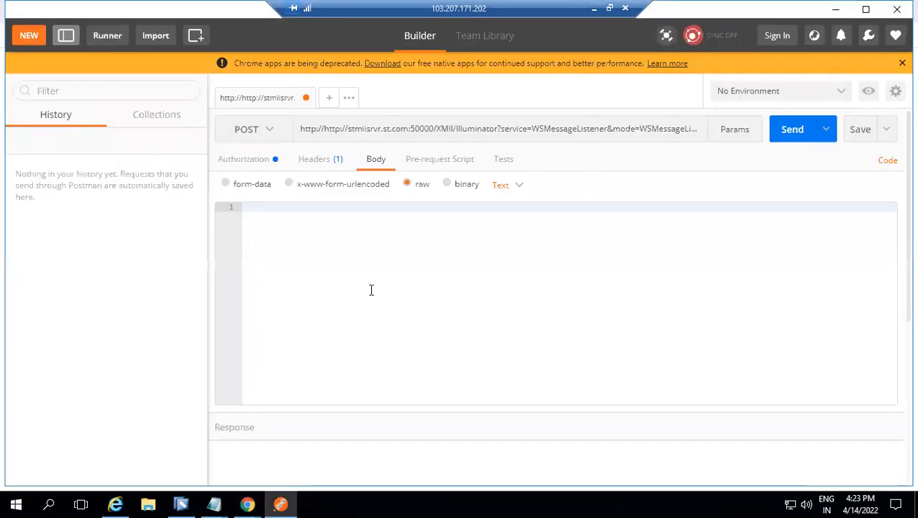
key(ctrl+v)
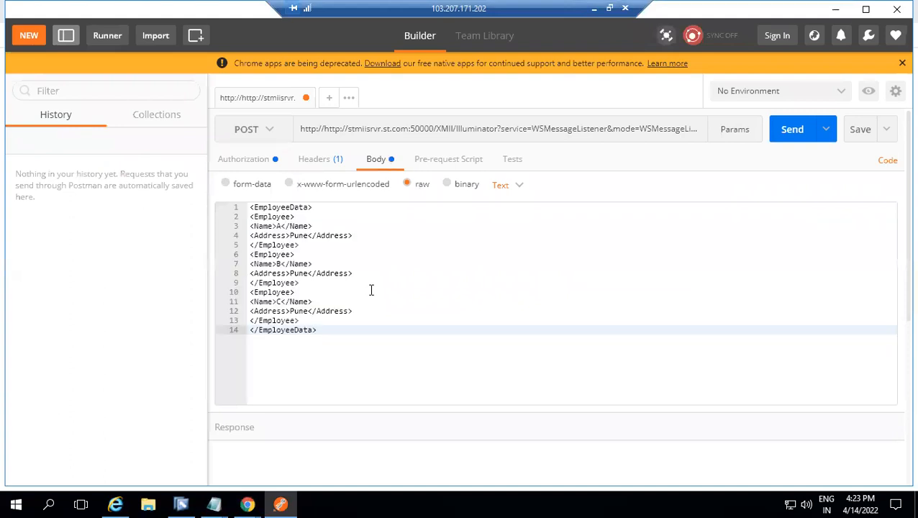
Check the opening and closing EmployeeData and Employee tags in the pasted request body
click(318, 258)
key(ctrl+Home)
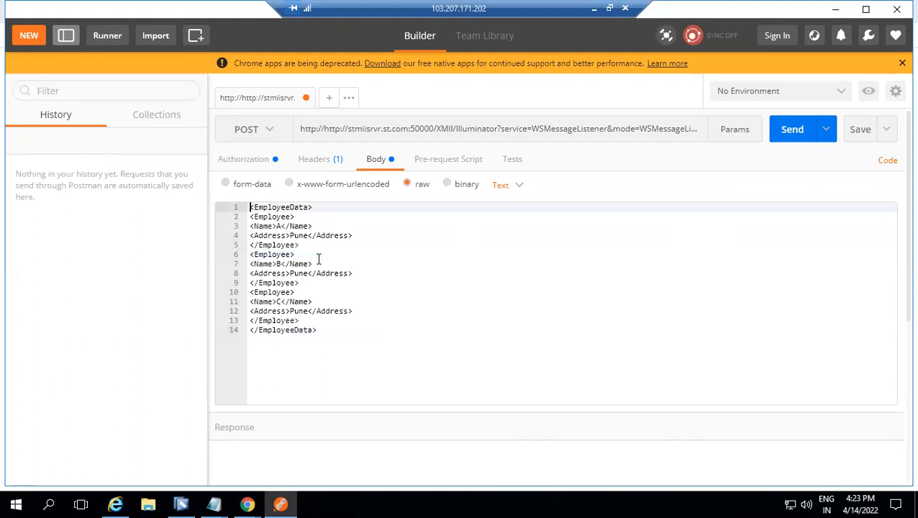
double_click(278, 209)
double_click(274, 331)
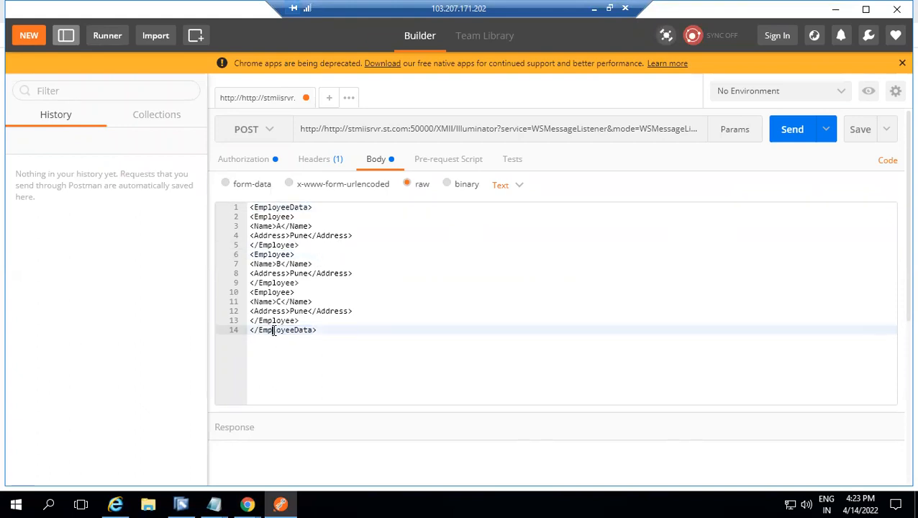
double_click(265, 216)
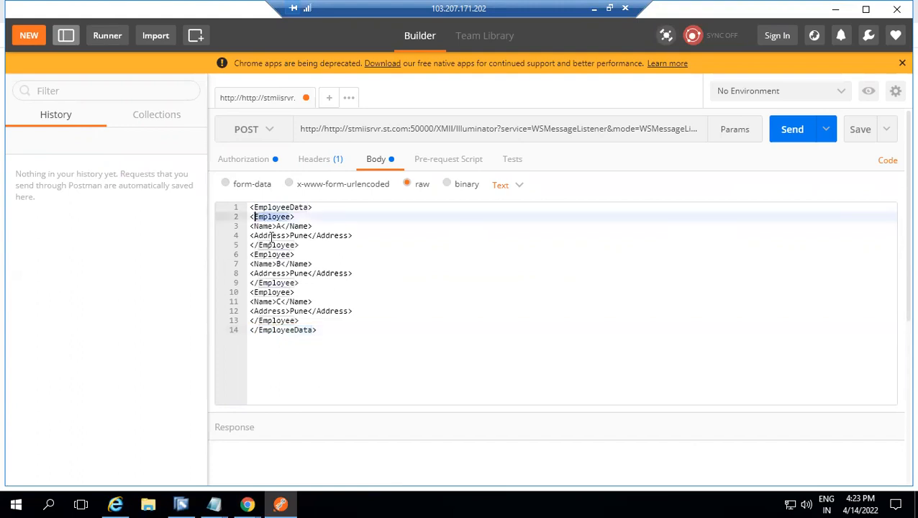
double_click(273, 244)
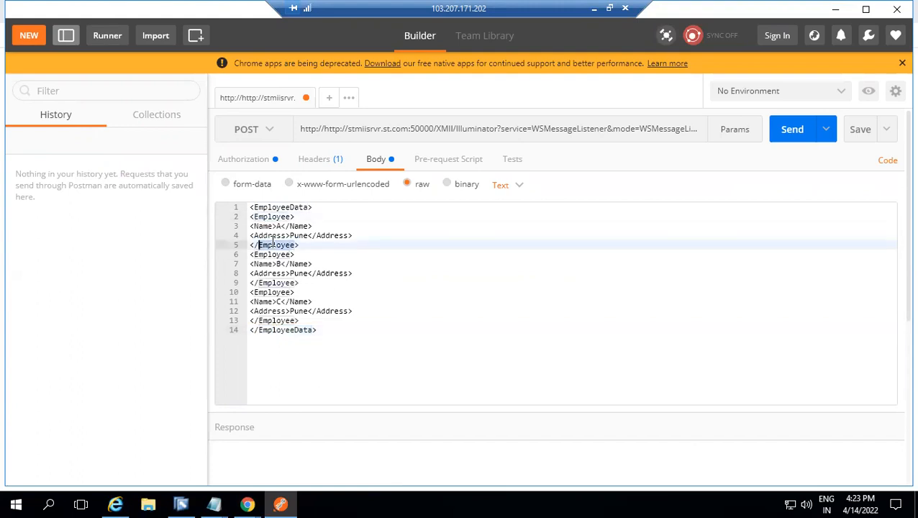
click(792, 137)
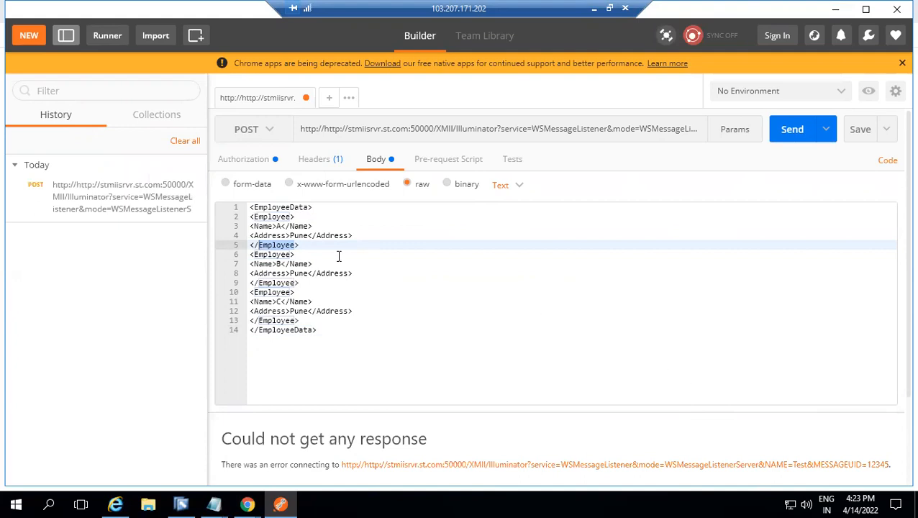
click(543, 128)
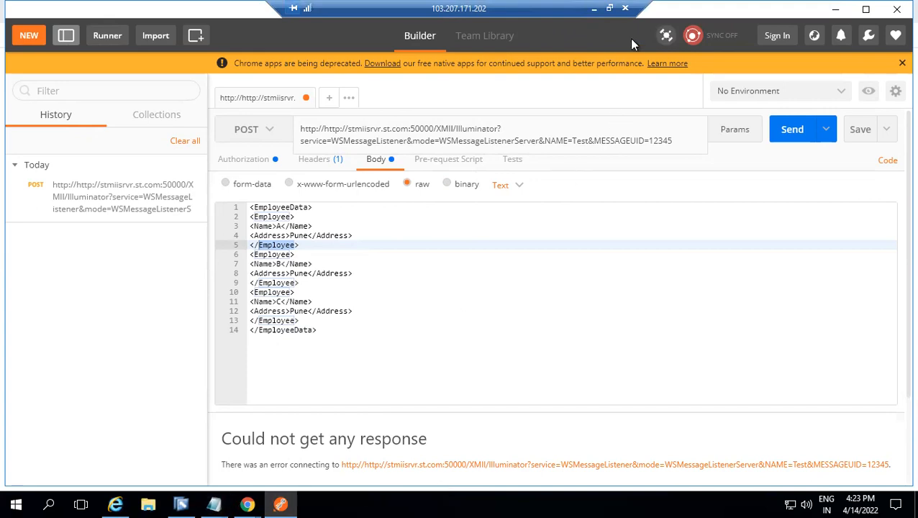
click(592, 8)
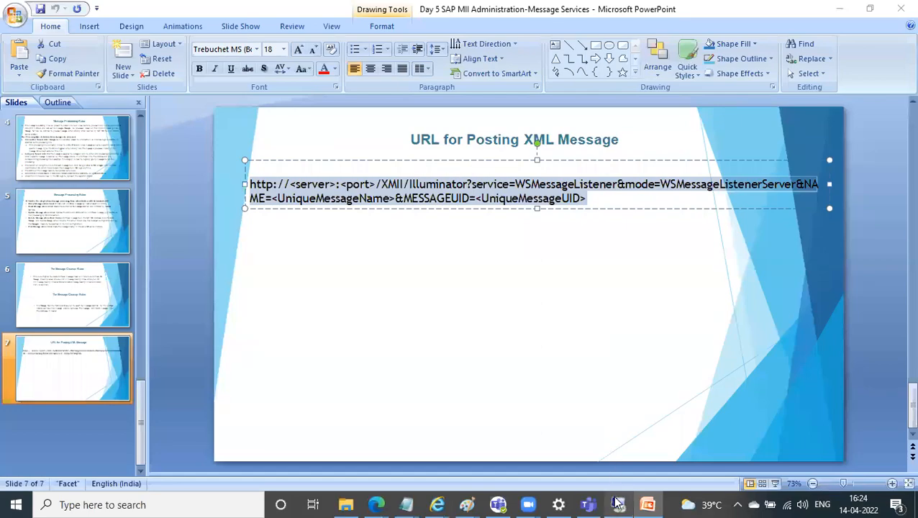
mouse_move(617, 503)
click(634, 409)
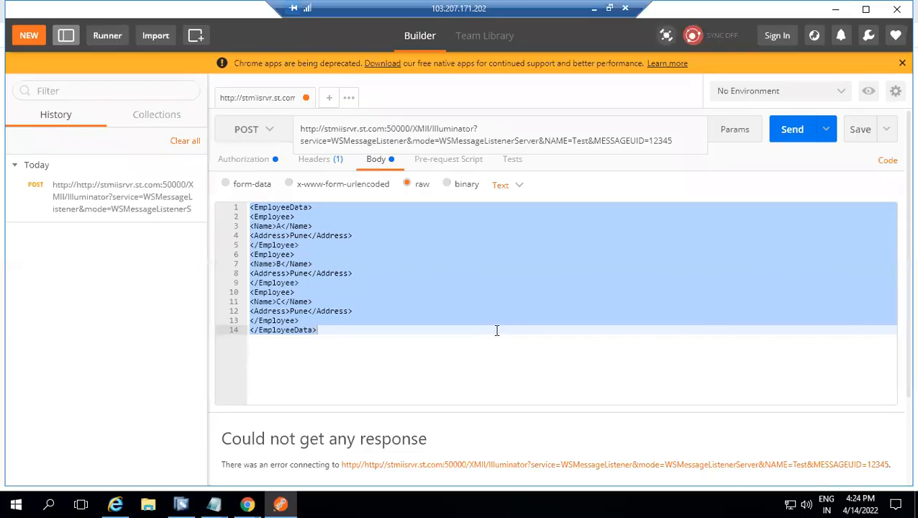
click(789, 130)
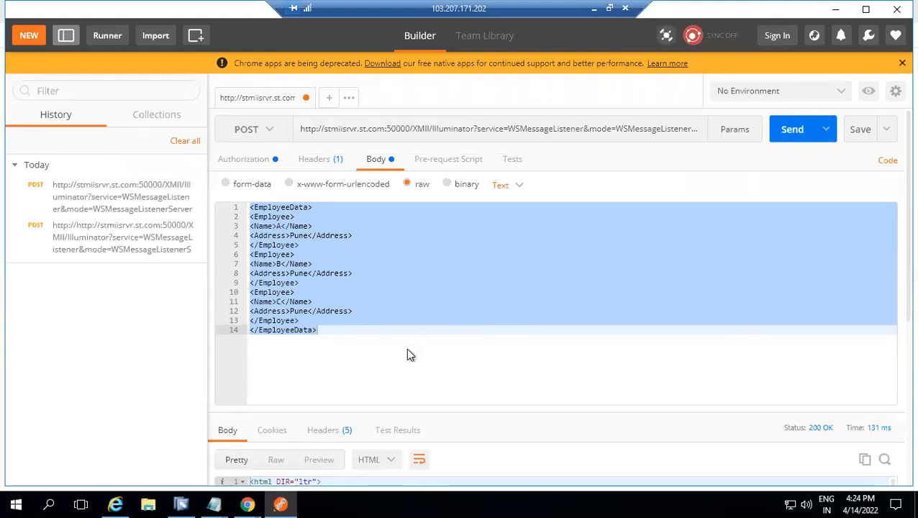
Review the response's headers, cookies and test results
click(328, 429)
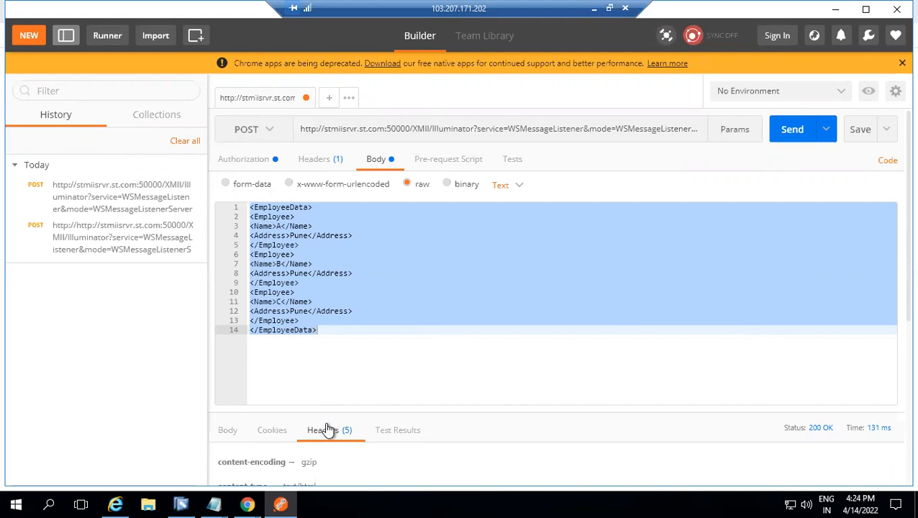
click(287, 432)
click(387, 432)
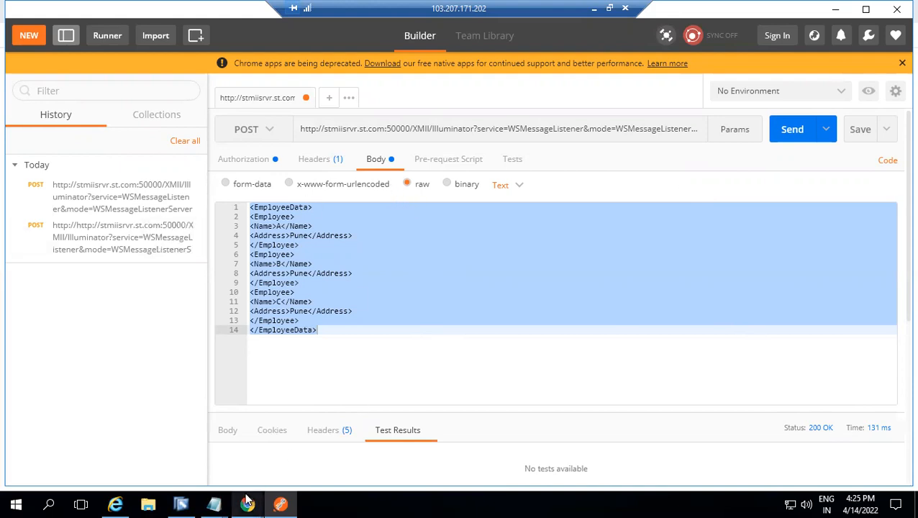
Open the Message Monitor in the MII portal in Chrome, display the content of the received Test message, and return to the monitor
mouse_move(247, 501)
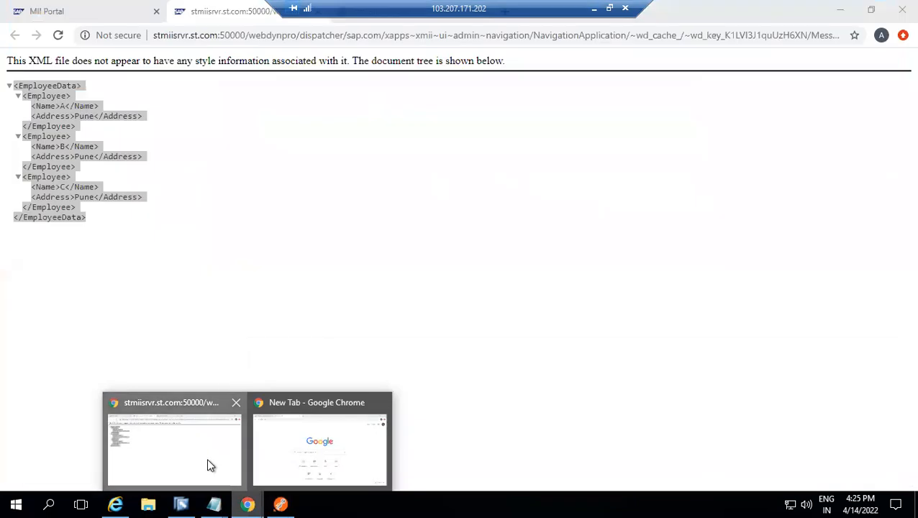
click(206, 465)
click(113, 14)
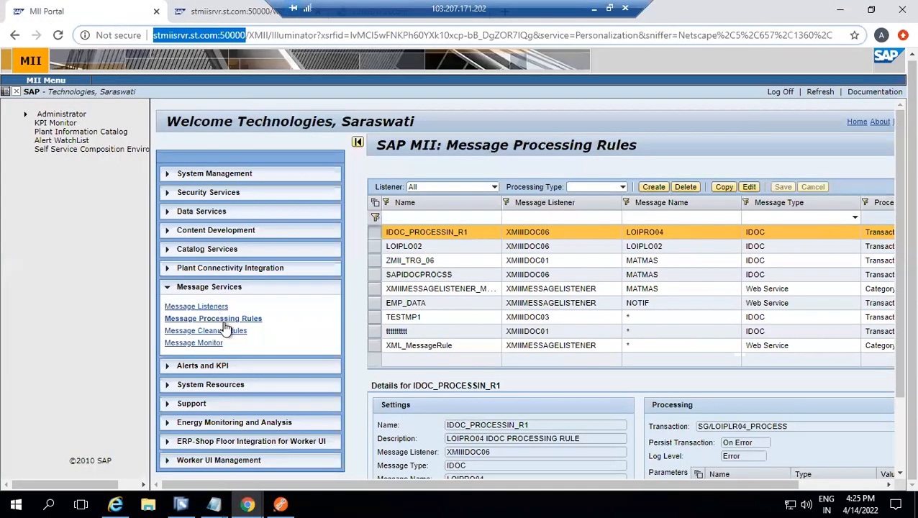
click(214, 345)
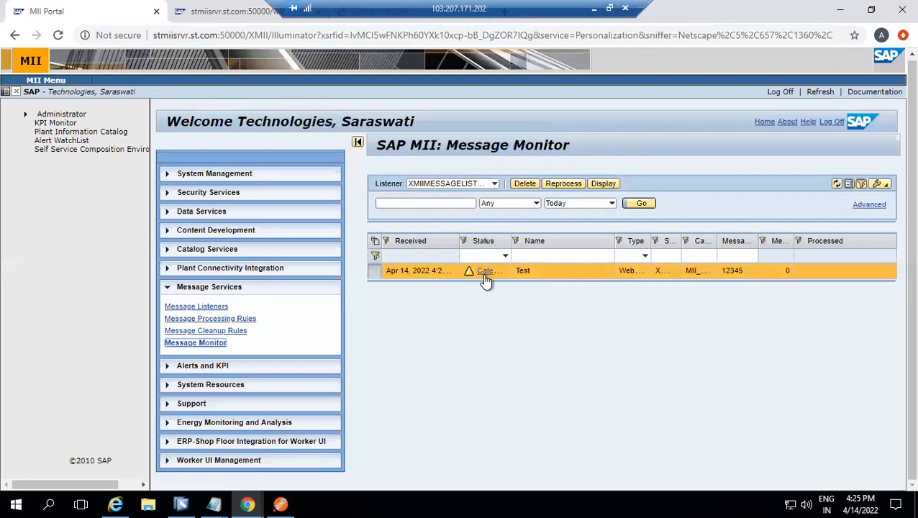
click(603, 184)
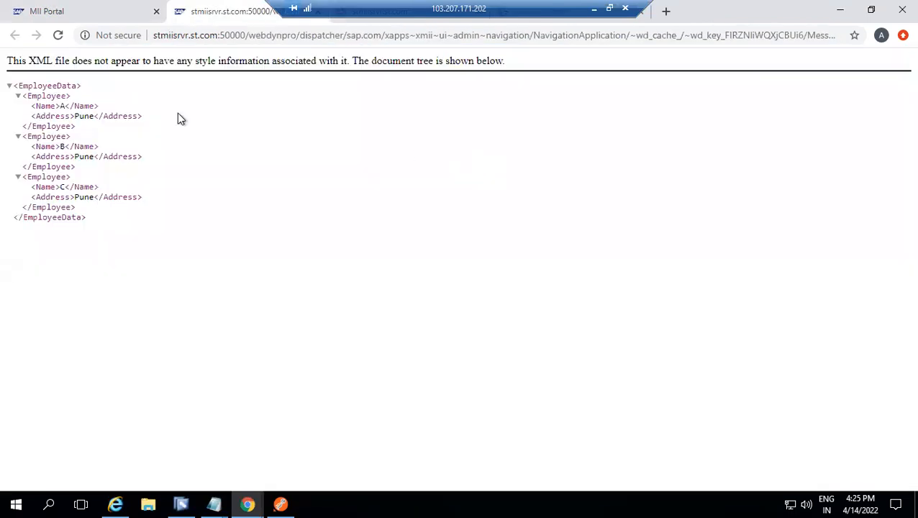
click(92, 16)
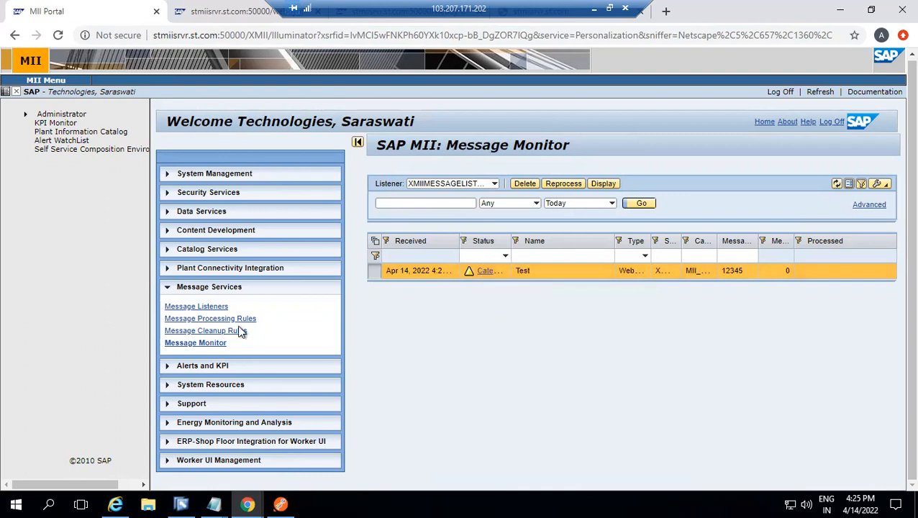
Open the message processing rules and filter them by the XMIIMESSAGELISTENER listener
click(235, 320)
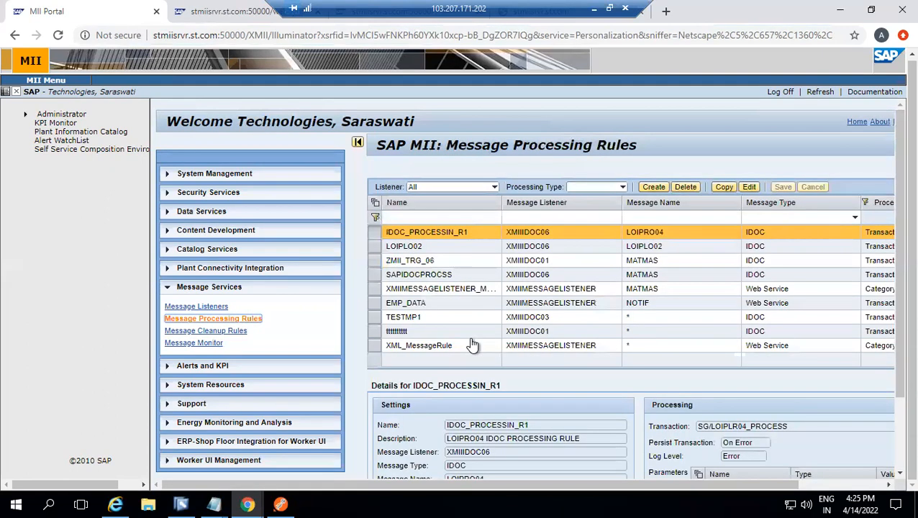
click(494, 187)
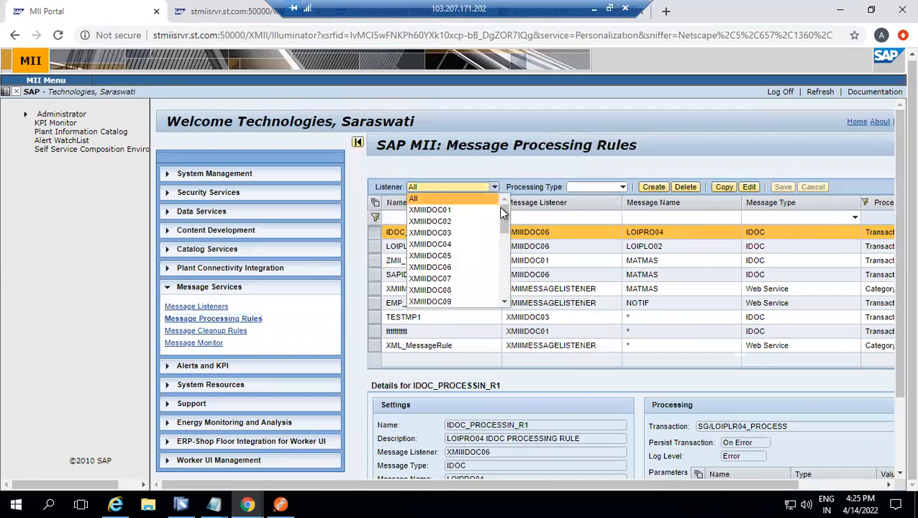
drag(502, 212, 493, 234)
click(489, 246)
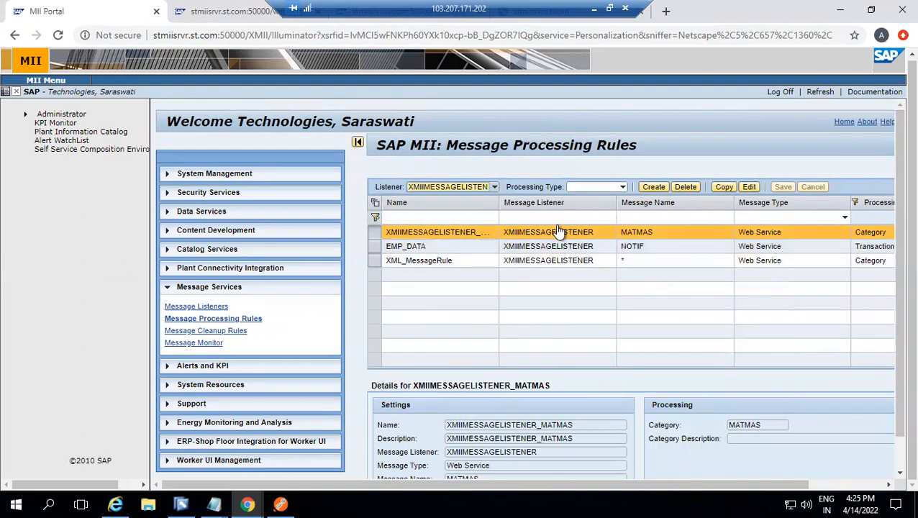
Delete the XML_MessageRule message processing rule and confirm the deletion
click(580, 265)
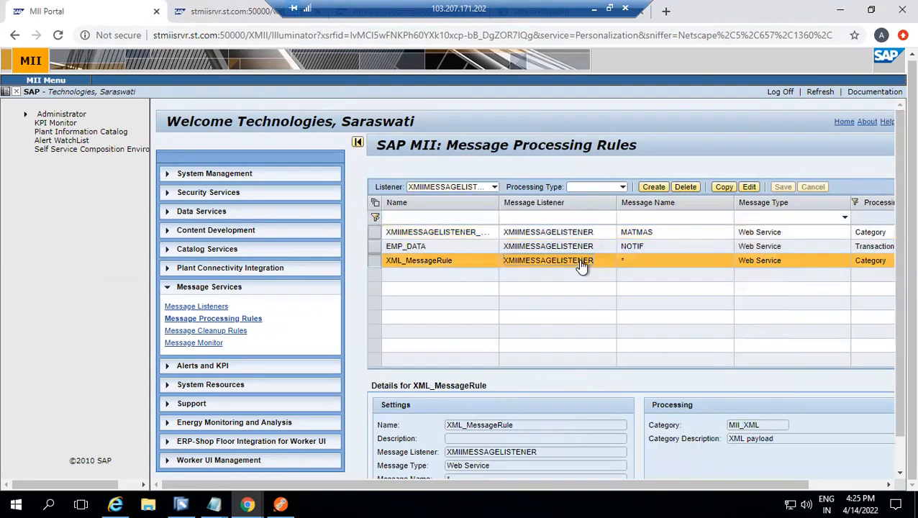
click(685, 187)
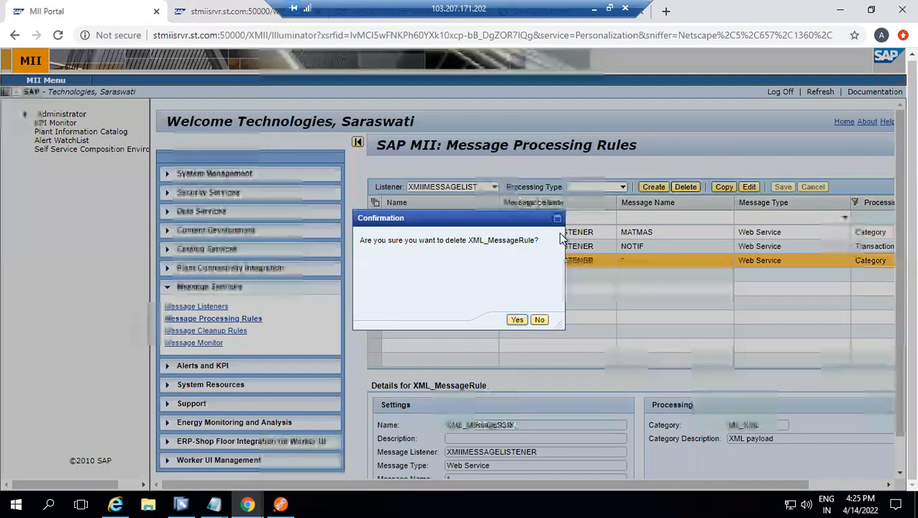
click(517, 320)
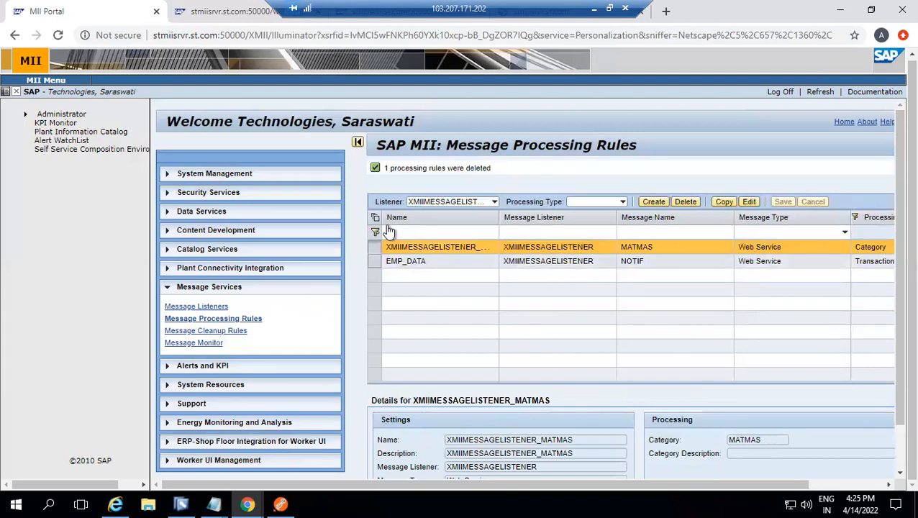
Switch to Postman, resend the POST request with the EmployeeData XML body, and return to the MII portal in Chrome
click(279, 503)
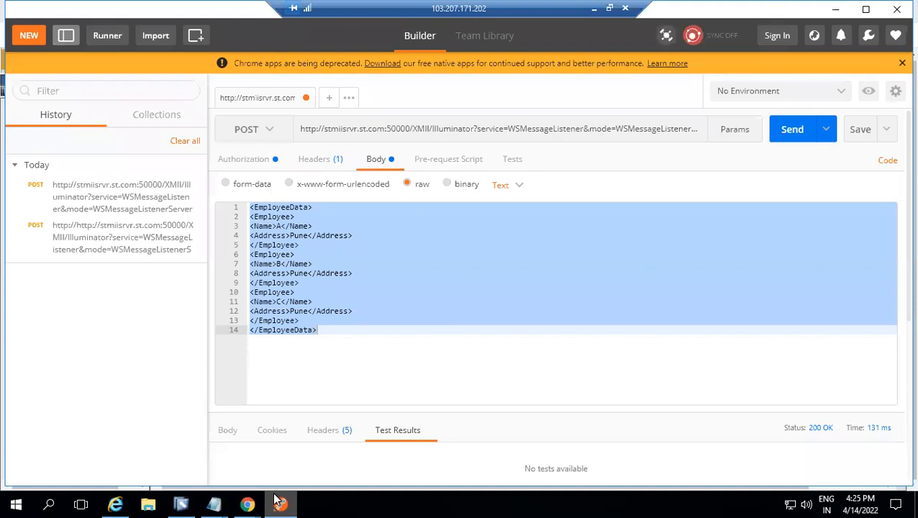
click(800, 135)
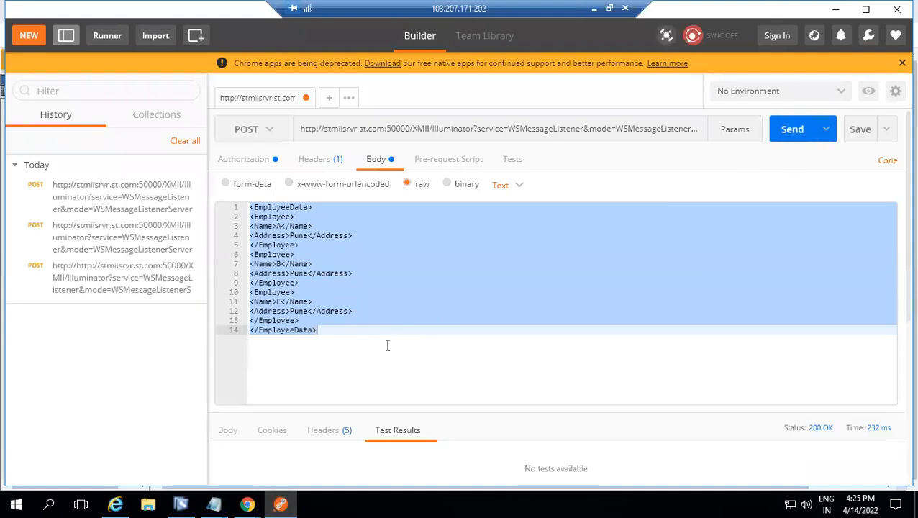
mouse_move(247, 504)
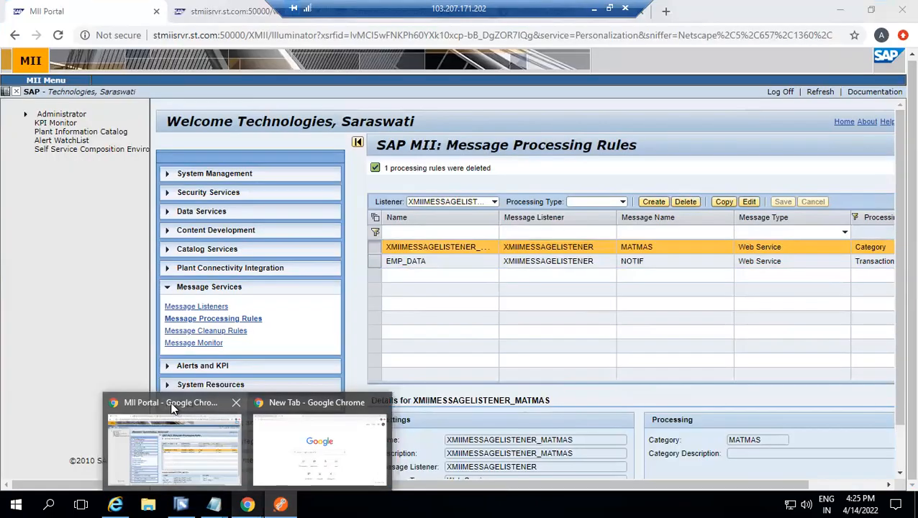
click(172, 409)
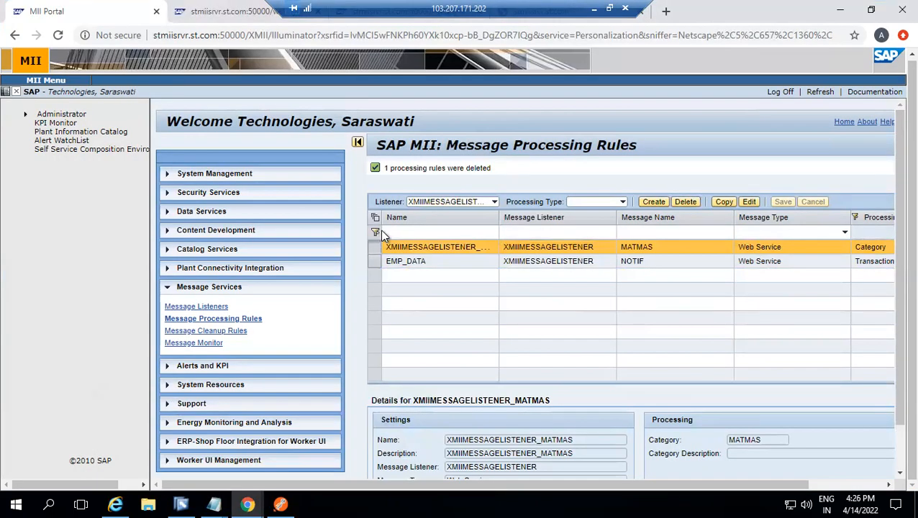
Open the Message Monitor and delete both Test messages received by the listener, confirming each deletion
click(188, 343)
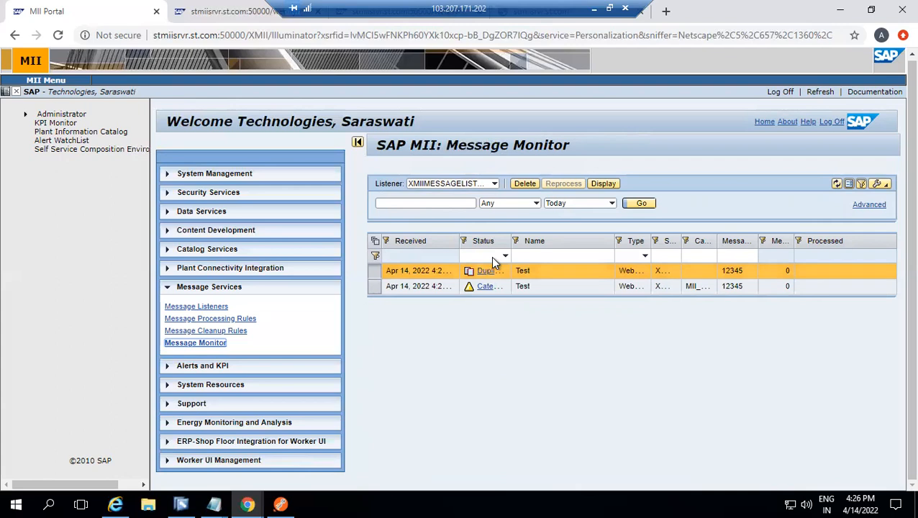
click(525, 184)
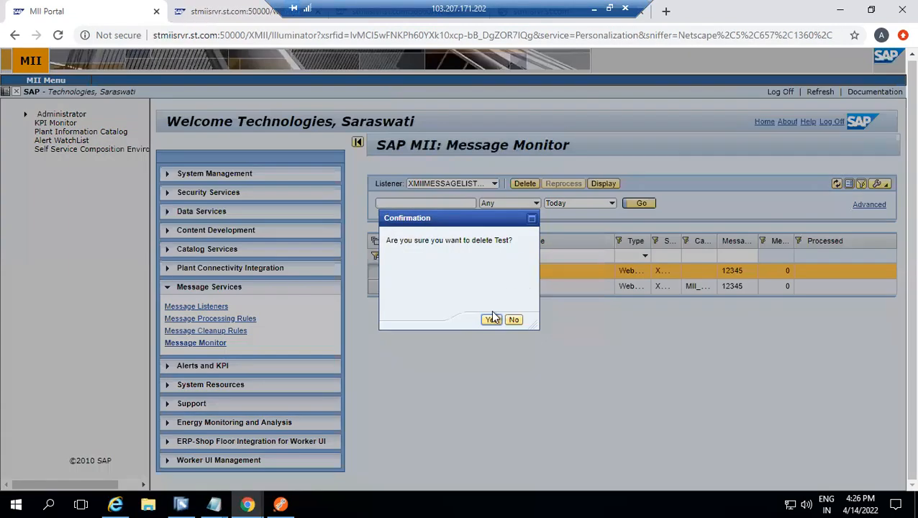
click(491, 319)
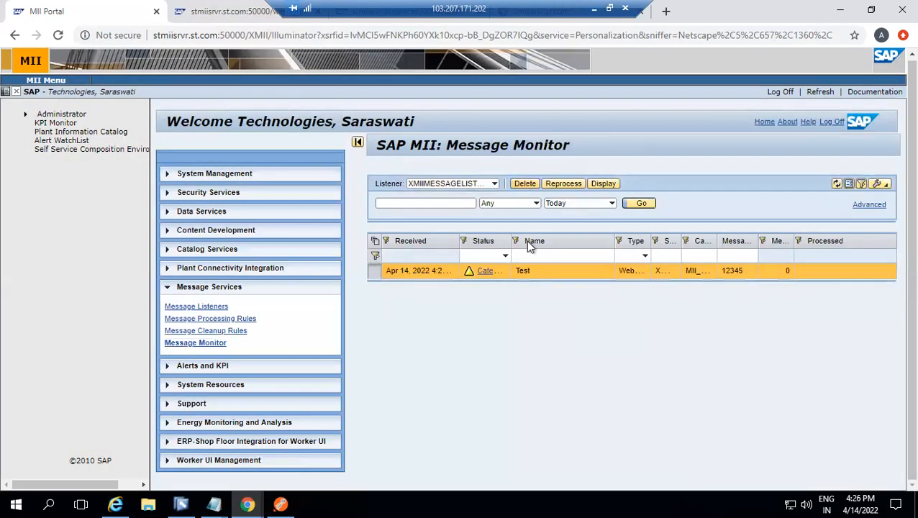
click(524, 184)
click(492, 319)
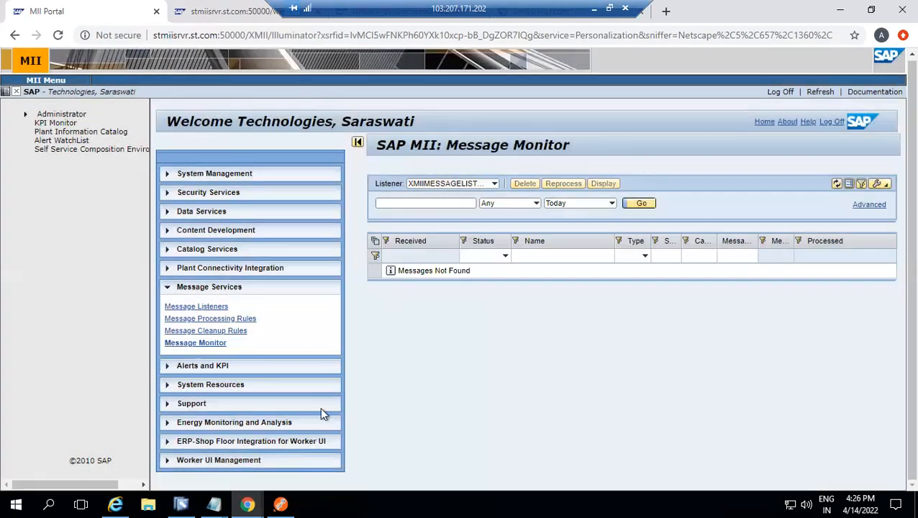
Resend the POST request from Postman and check the received Test message's status in the MII Message Monitor in Chrome
click(281, 503)
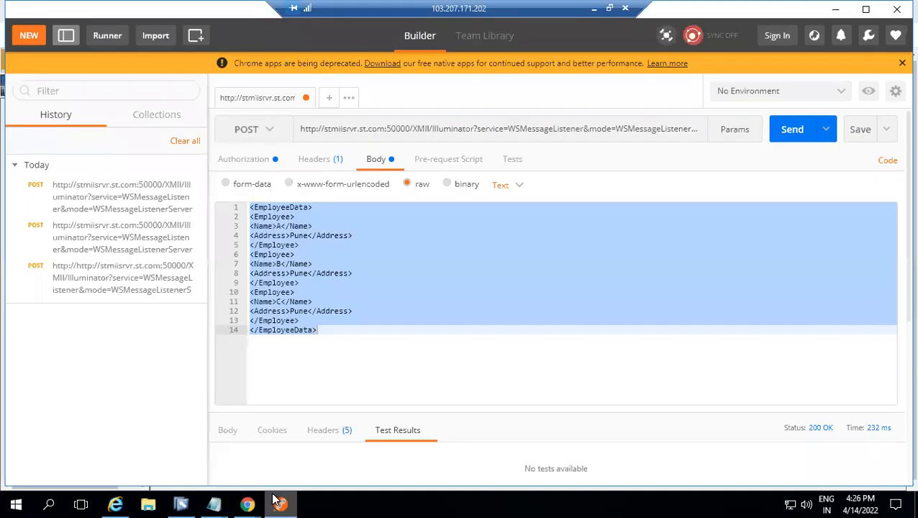
click(791, 129)
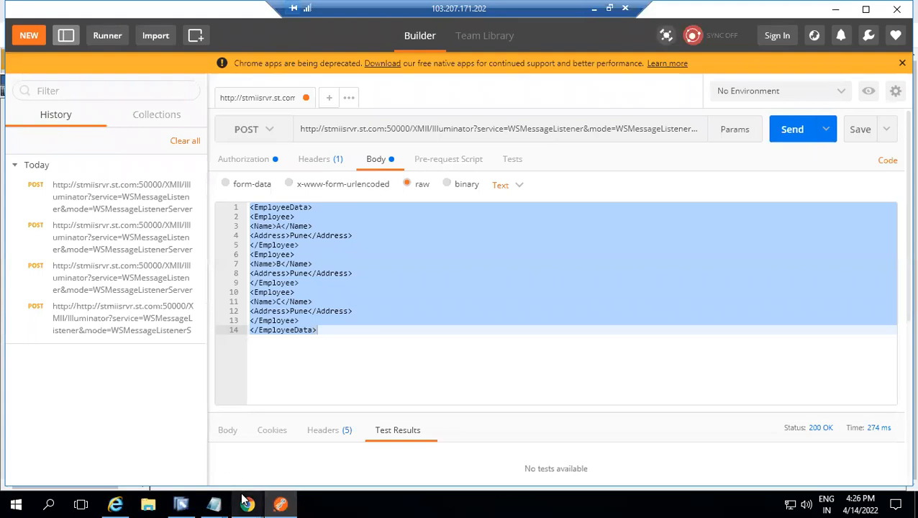
mouse_move(244, 502)
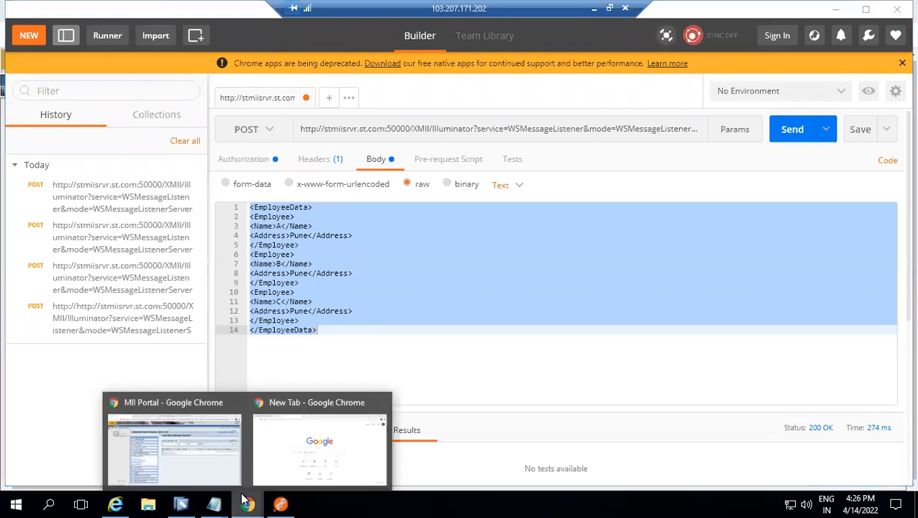
click(195, 408)
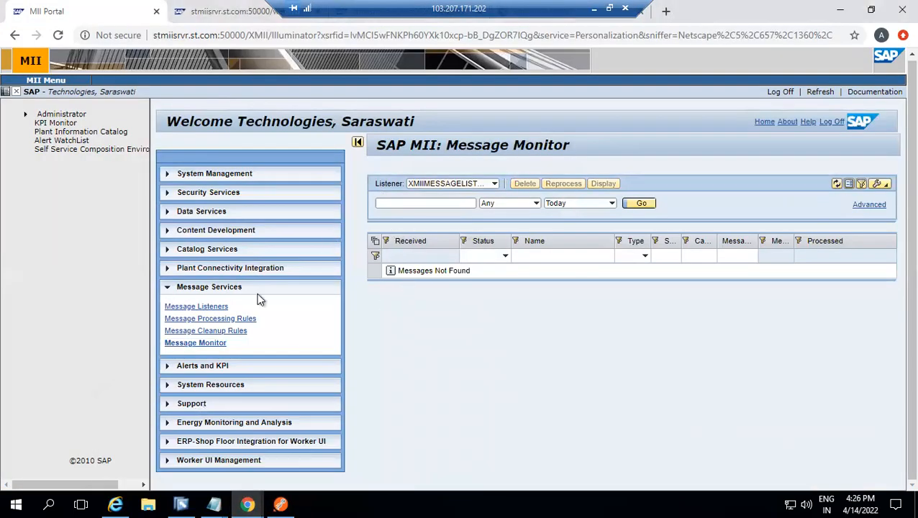
click(205, 343)
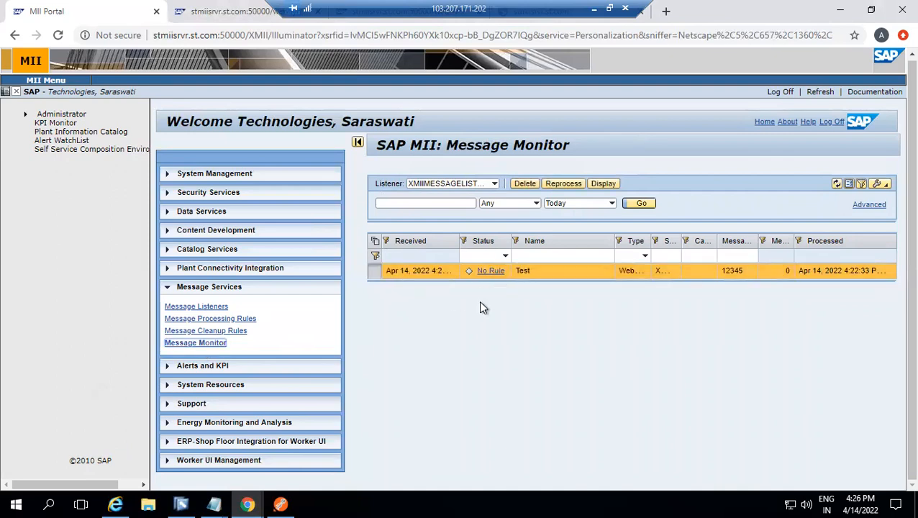
click(482, 271)
Start creating a new message processing rule and name it XMIIListener_rule
click(231, 320)
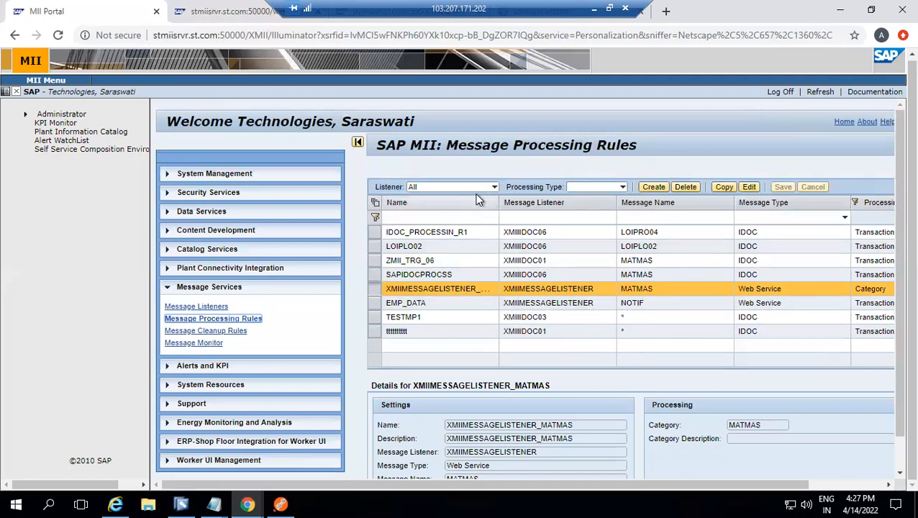
click(650, 188)
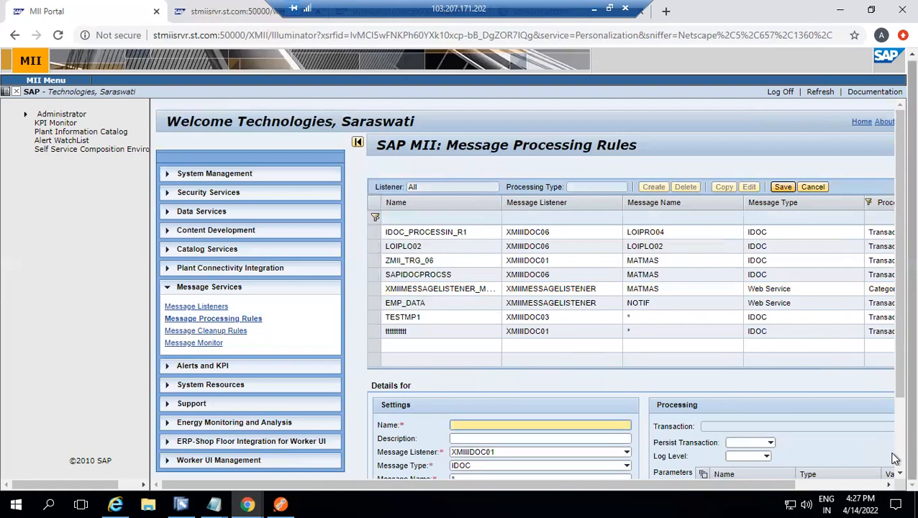
scroll(895, 464, down, 3)
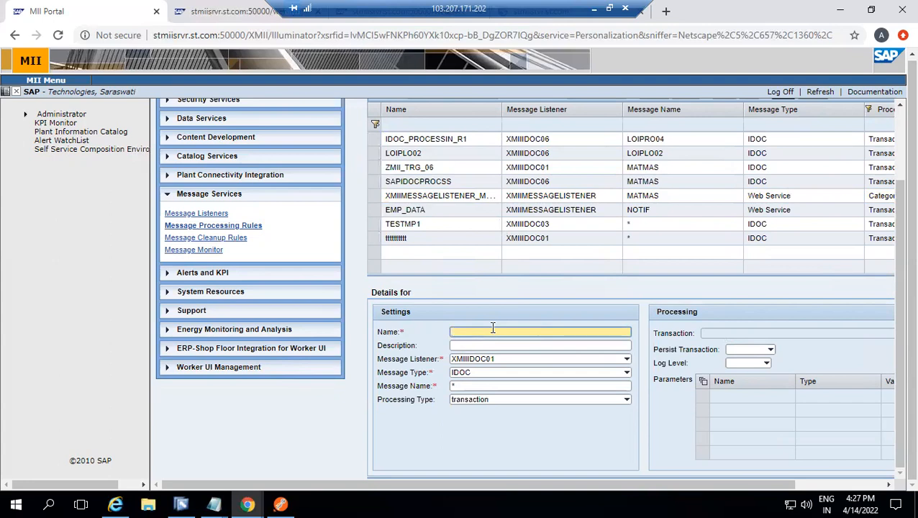
text(XMIIList)
key(ctrl+a)
text(ene)
key(ctrl+a)
text(r_)
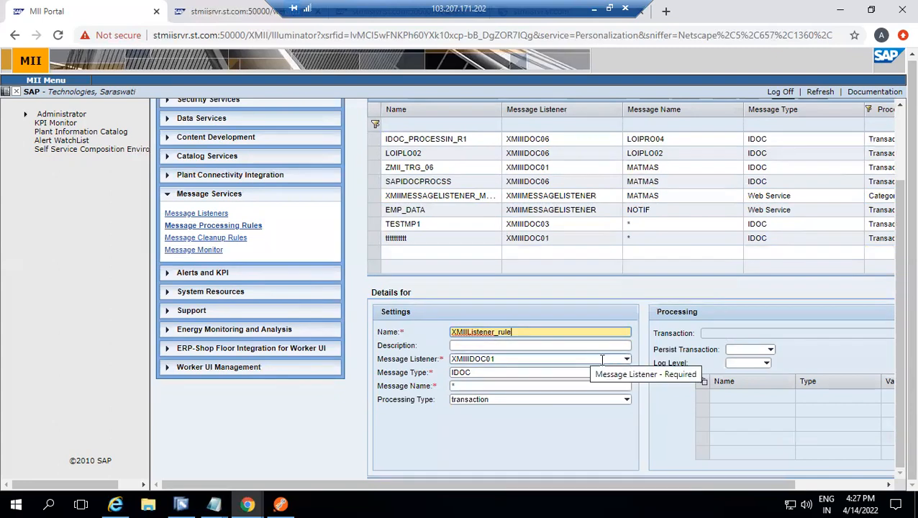
Assign the rule to the XMIIMESSAGELISTENER listener, keep the message name as *, and choose transaction as the processing type
click(627, 359)
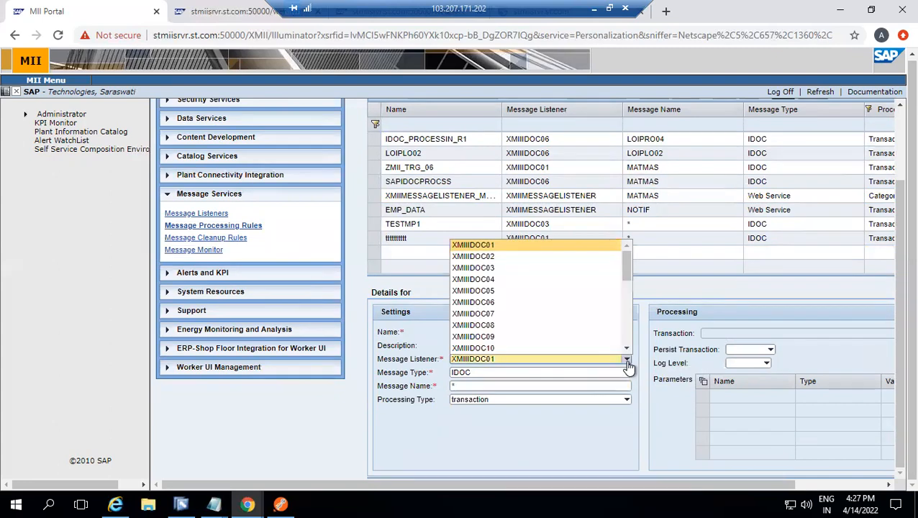
click(627, 306)
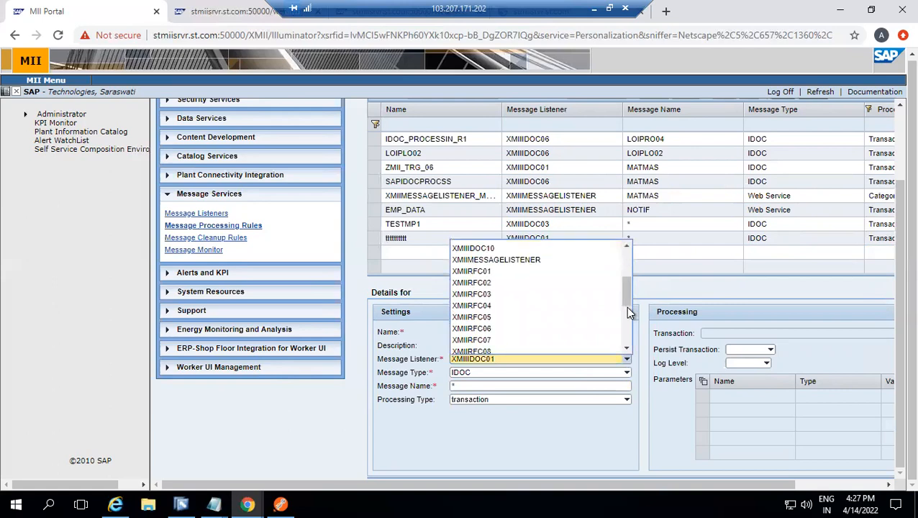
click(512, 261)
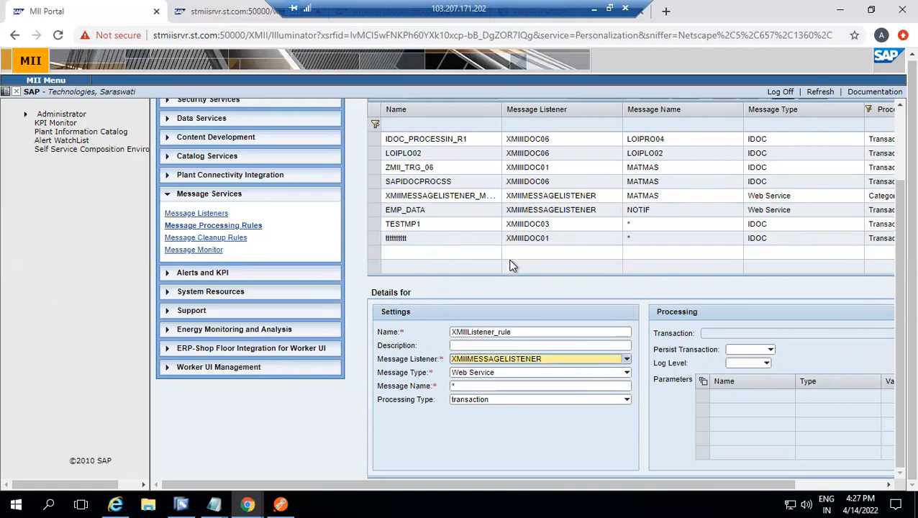
click(460, 386)
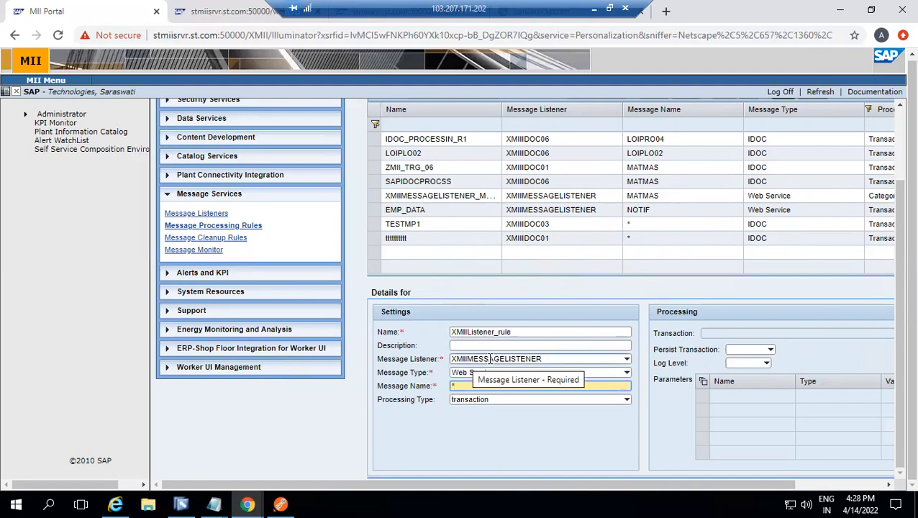
click(471, 398)
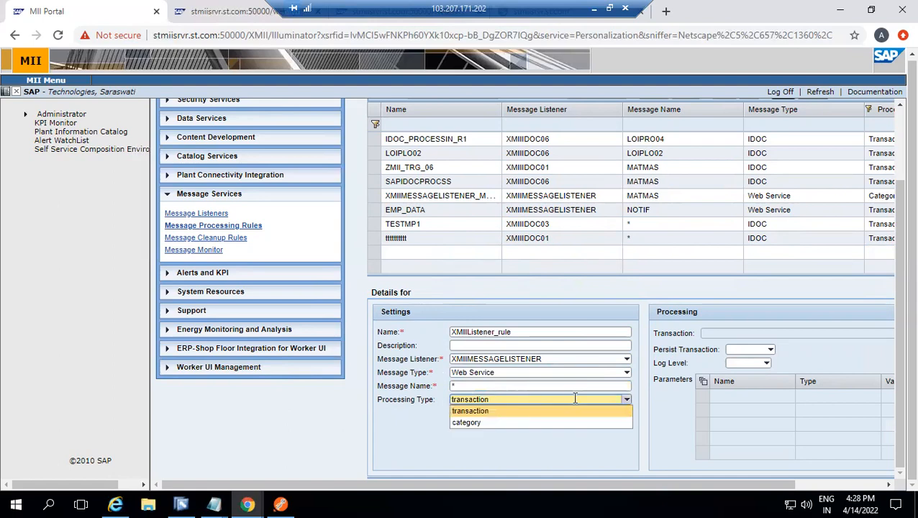
click(473, 411)
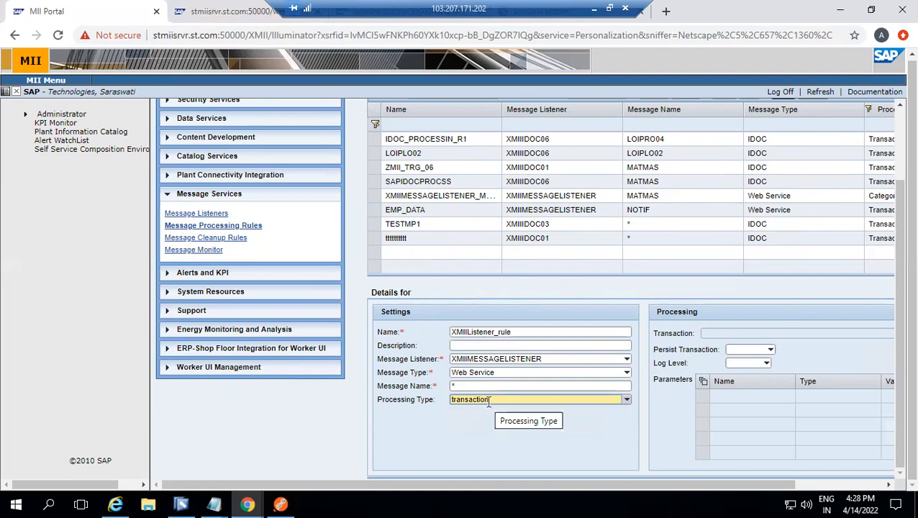
Assign the BLS_ReadCatagorisedMessages transaction from the Prj01 project's Transactions folder to the rule
click(733, 333)
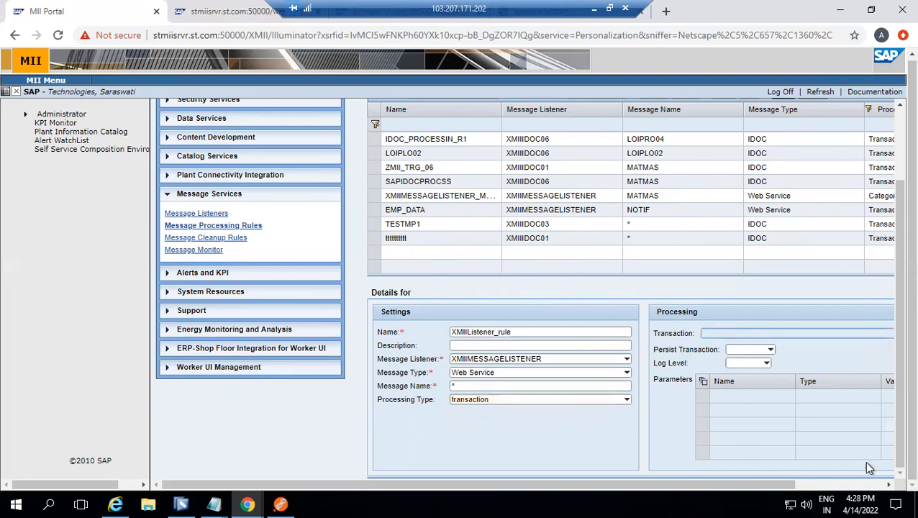
click(890, 486)
click(890, 486)
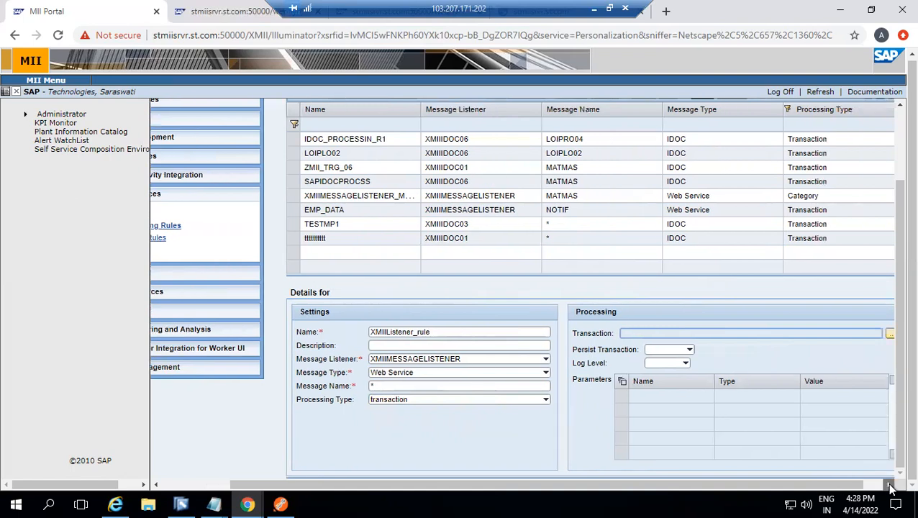
click(870, 334)
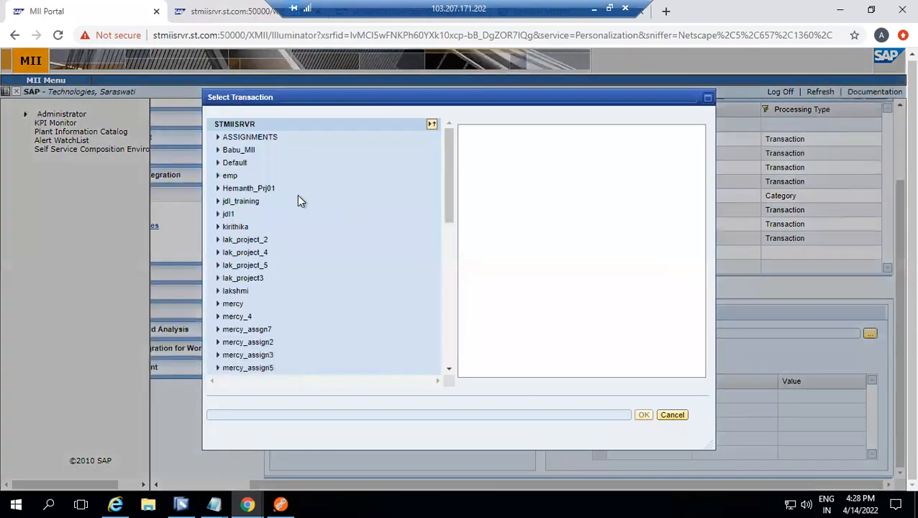
click(217, 188)
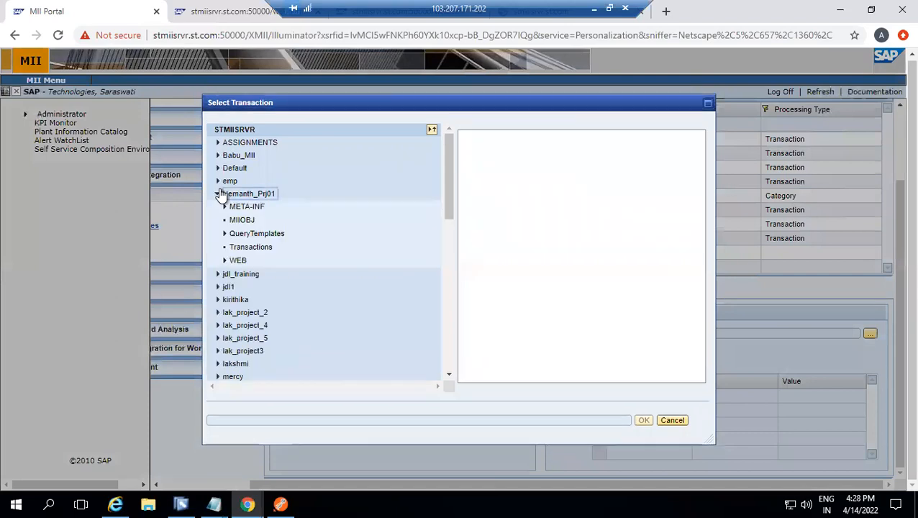
click(242, 247)
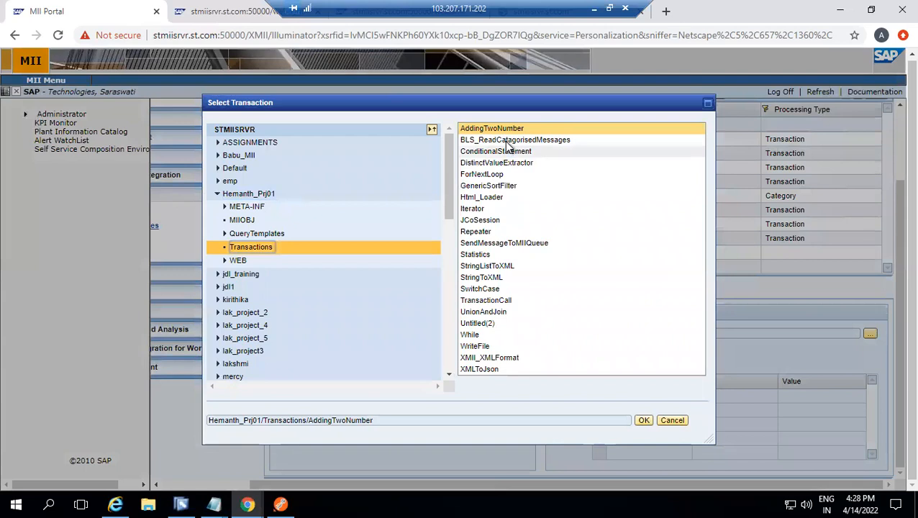
click(512, 141)
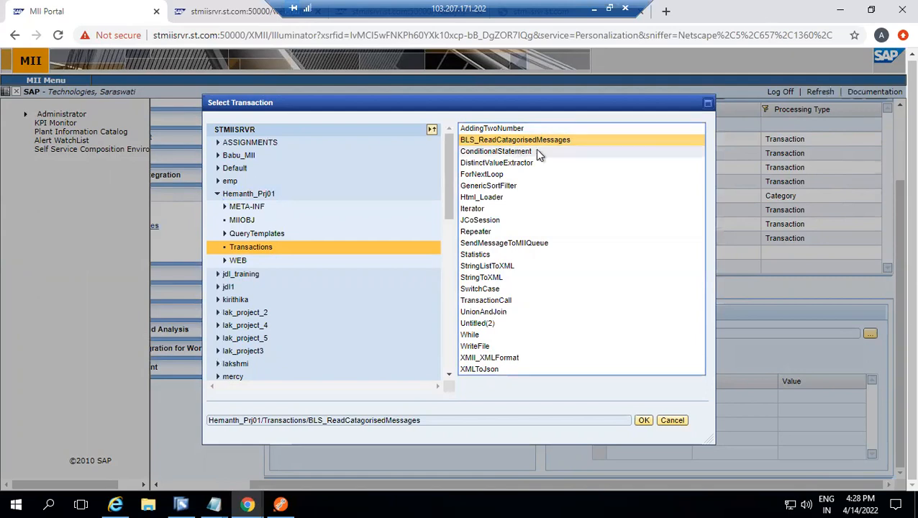
click(642, 421)
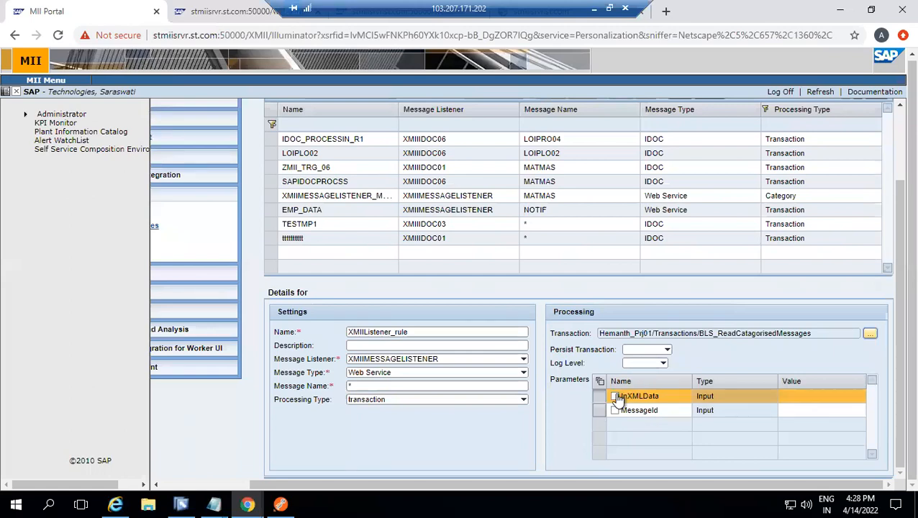
Enable both transaction parameters, mapping InXMLData to Received Message XML and MessageId to Message ID
click(615, 396)
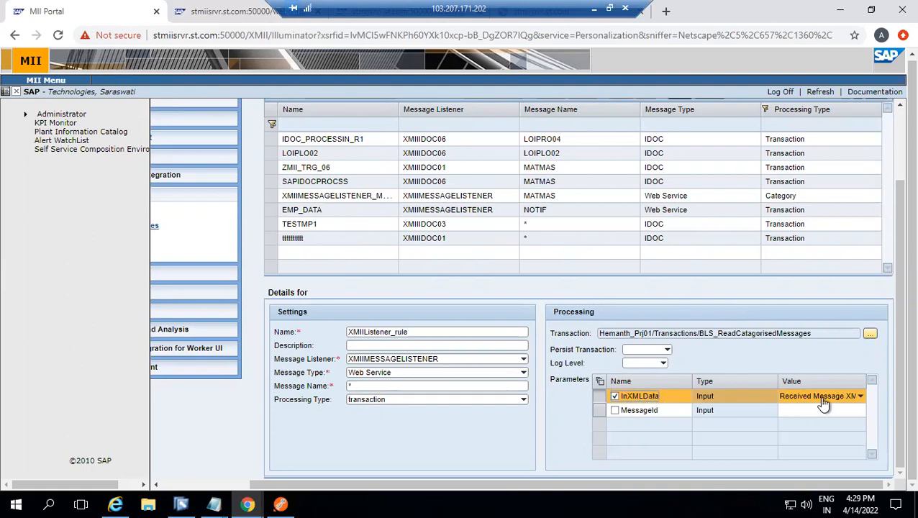
click(858, 396)
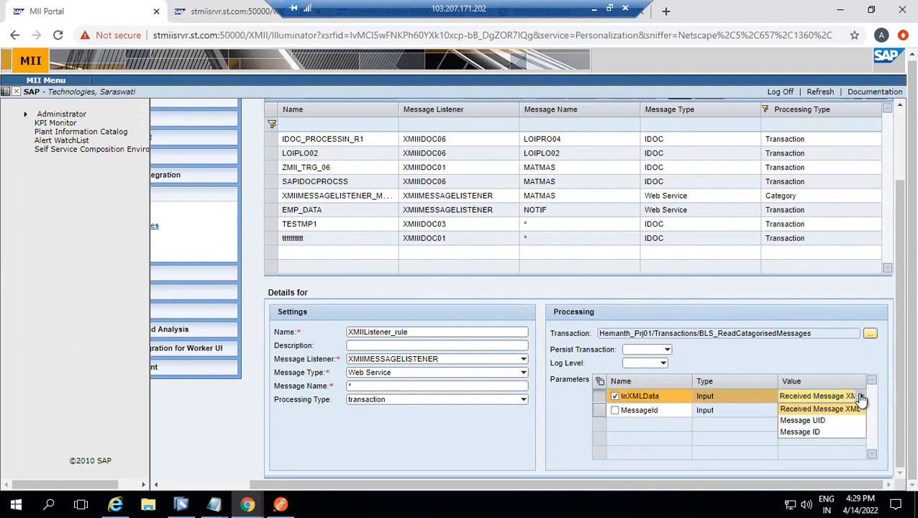
click(819, 410)
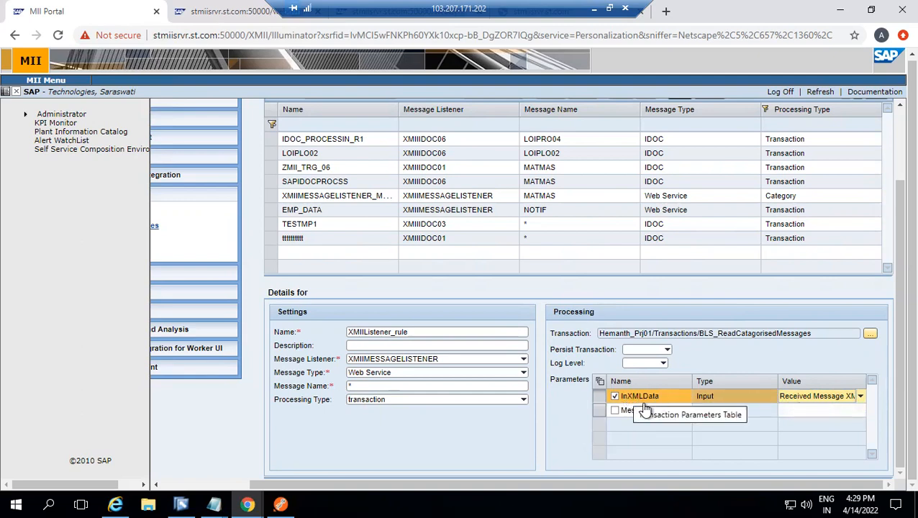
click(615, 410)
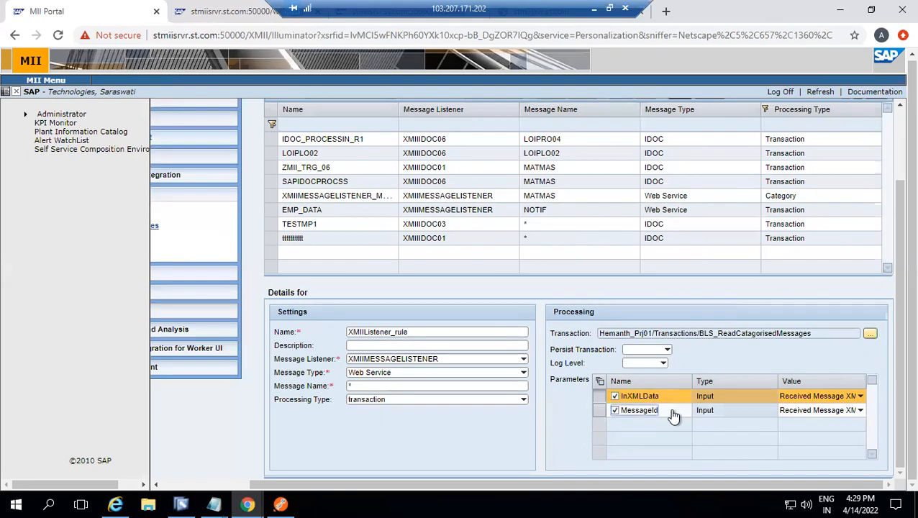
click(860, 412)
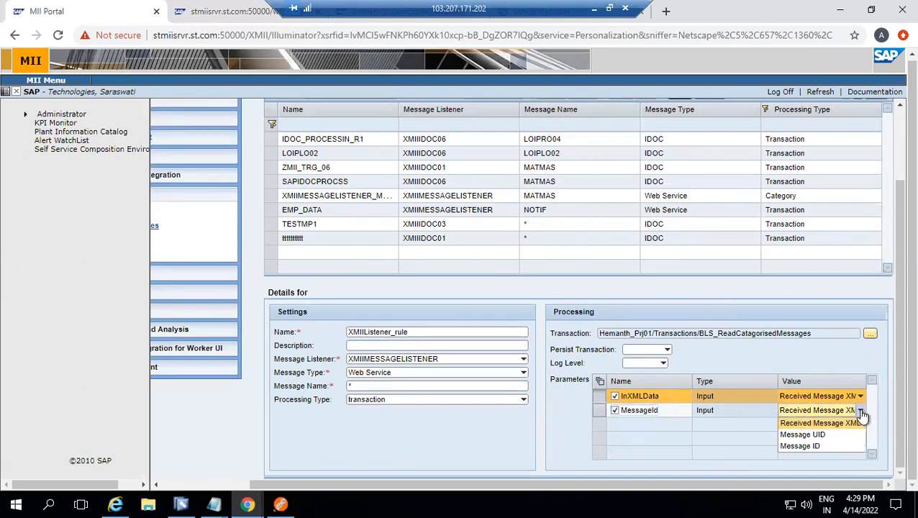
click(812, 445)
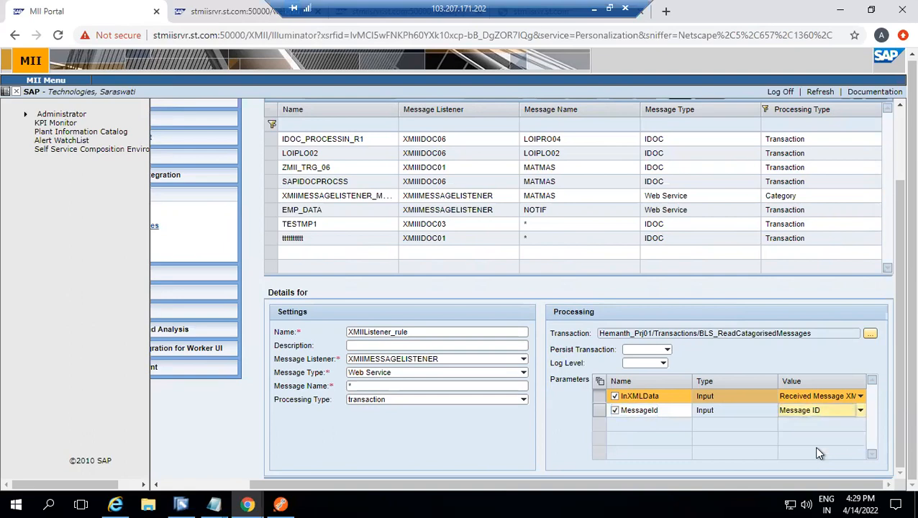
click(748, 414)
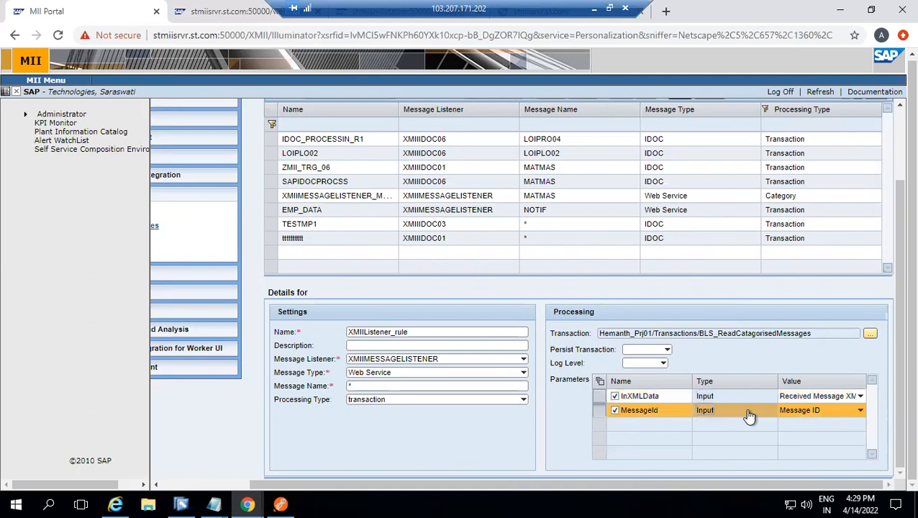
Set the rule's Persist Transaction option to On Error and its log level to Error, and save the rule
click(666, 349)
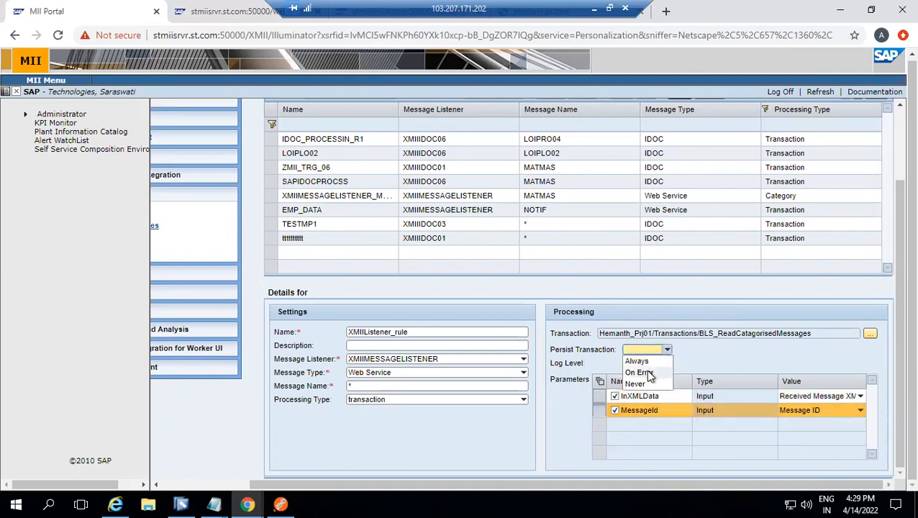
click(651, 372)
click(661, 363)
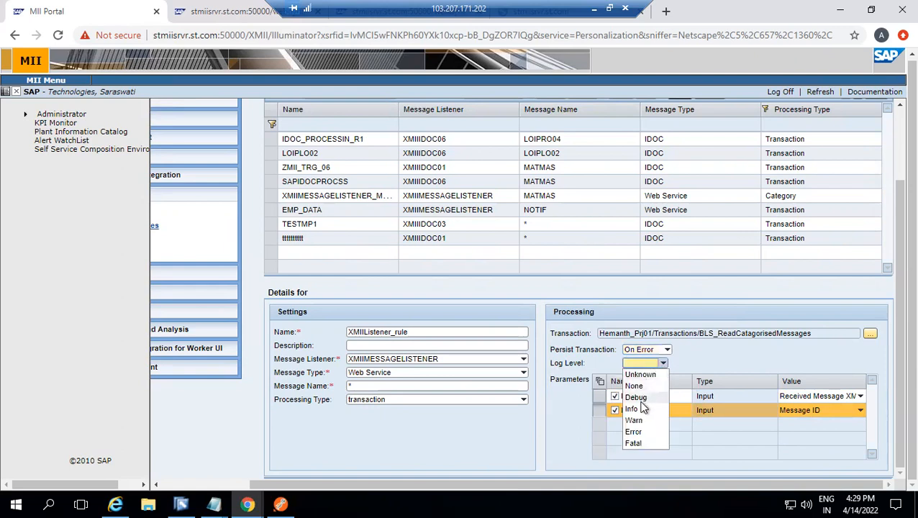
click(635, 432)
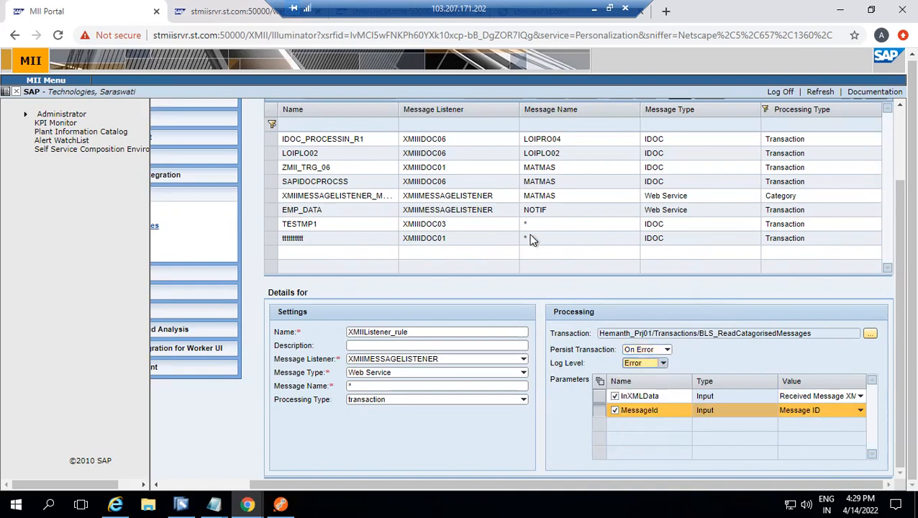
scroll(894, 173, up, 3)
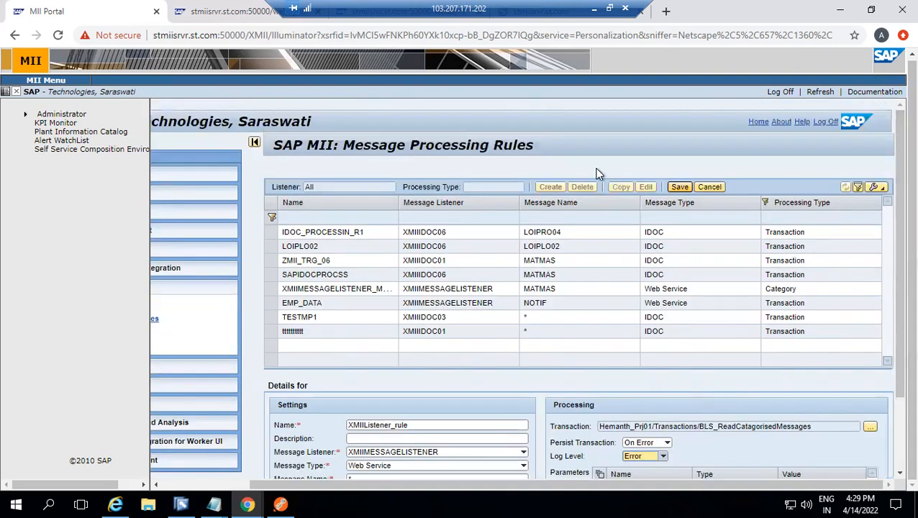
click(678, 187)
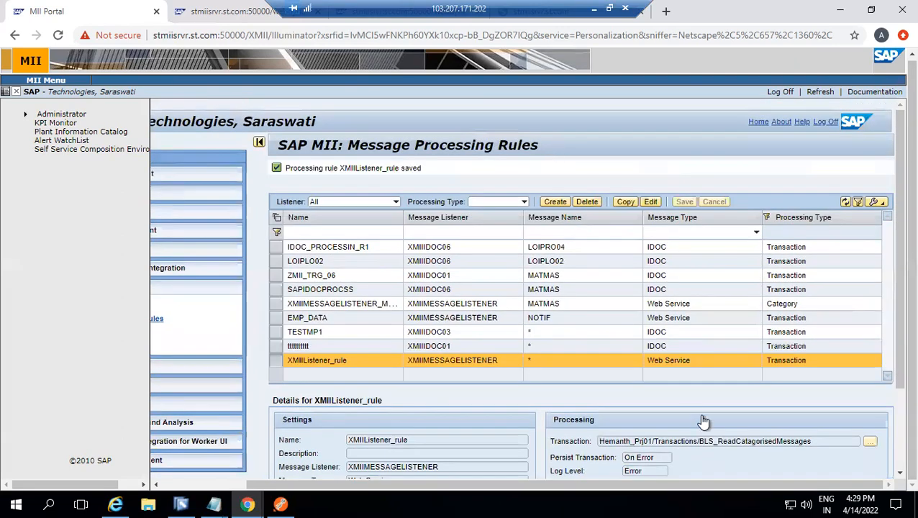
Copy the rule's transaction path, switch to SAP MII Workbench and sign in again with the account password
scroll(894, 428, down, 3)
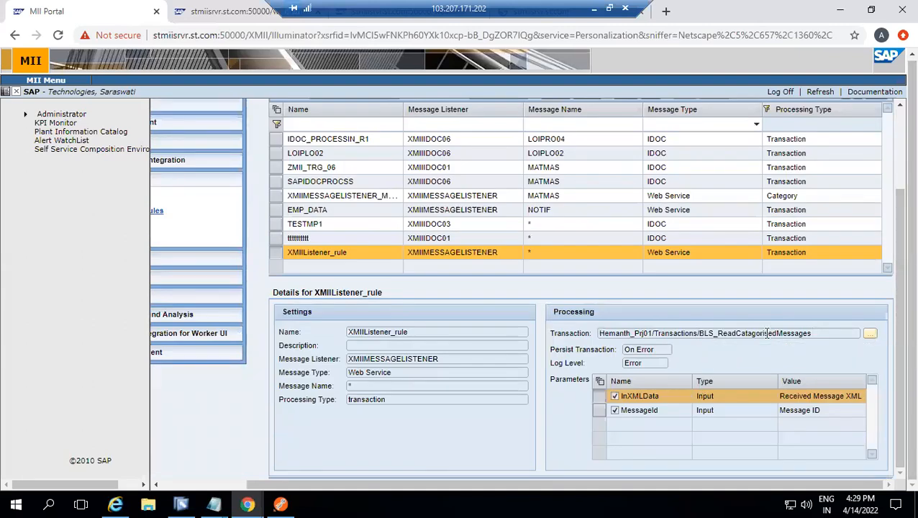
drag(811, 333, 558, 303)
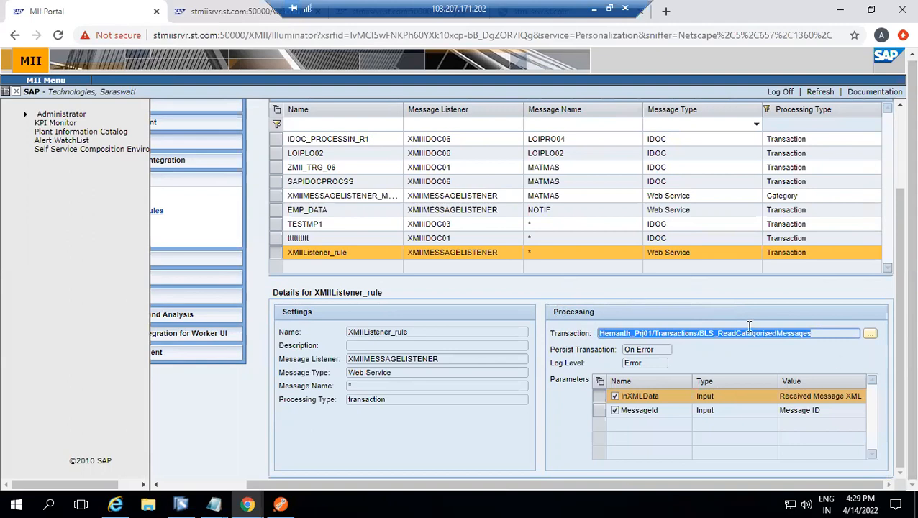
click(189, 502)
click(472, 288)
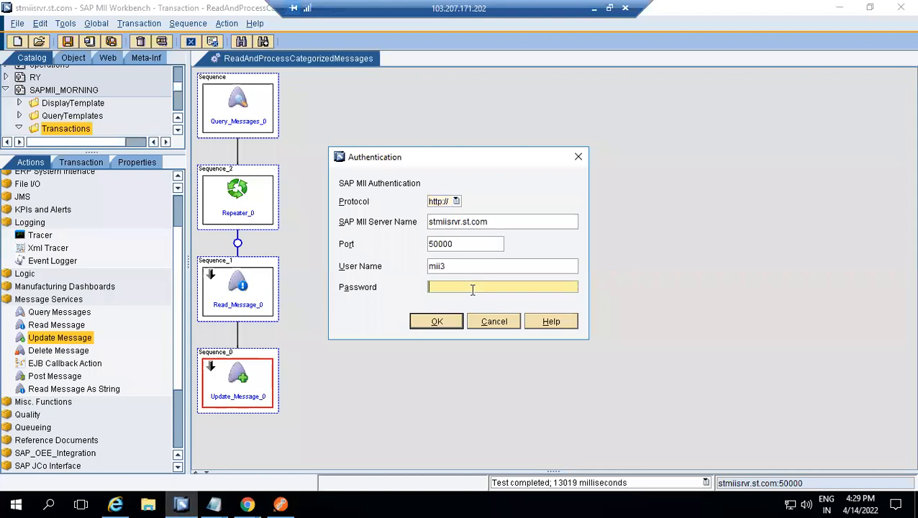
text(•••••••)
click(440, 321)
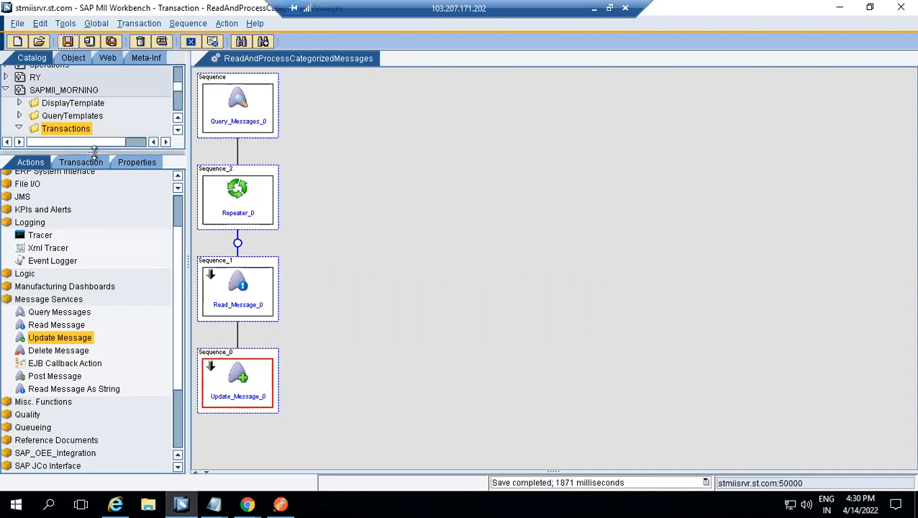
Find the copied path in the catalog tree and open the BLS_ReadCatagorisedMessages transaction
click(71, 24)
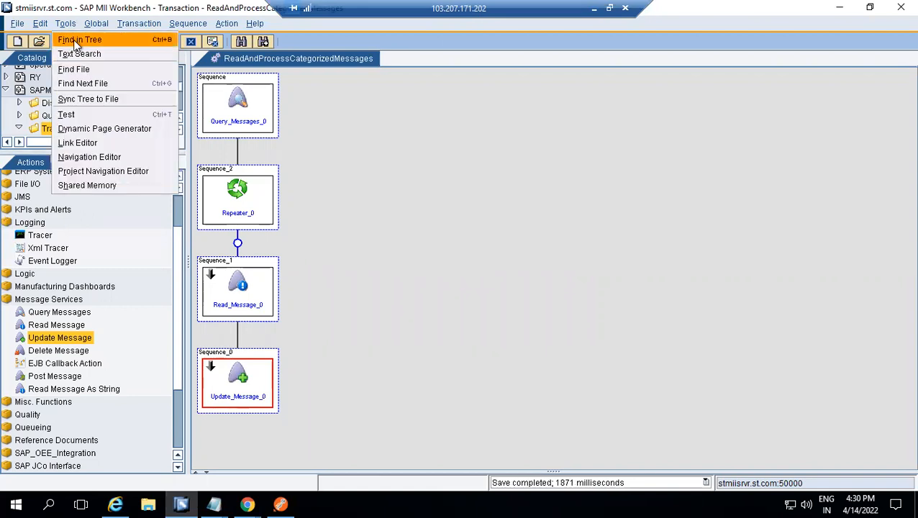
click(77, 40)
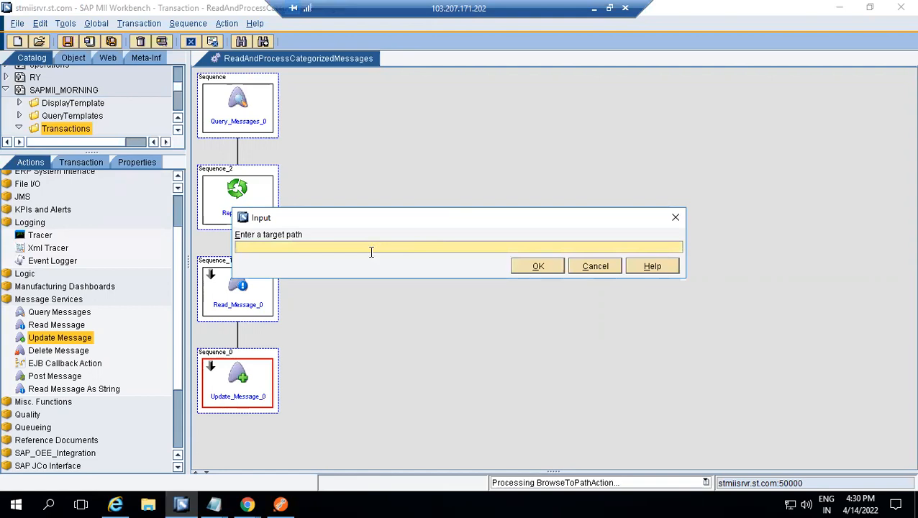
text(Homaralls_RnD/Transactions/BLS_ReadCatagorisedMessages)
click(530, 264)
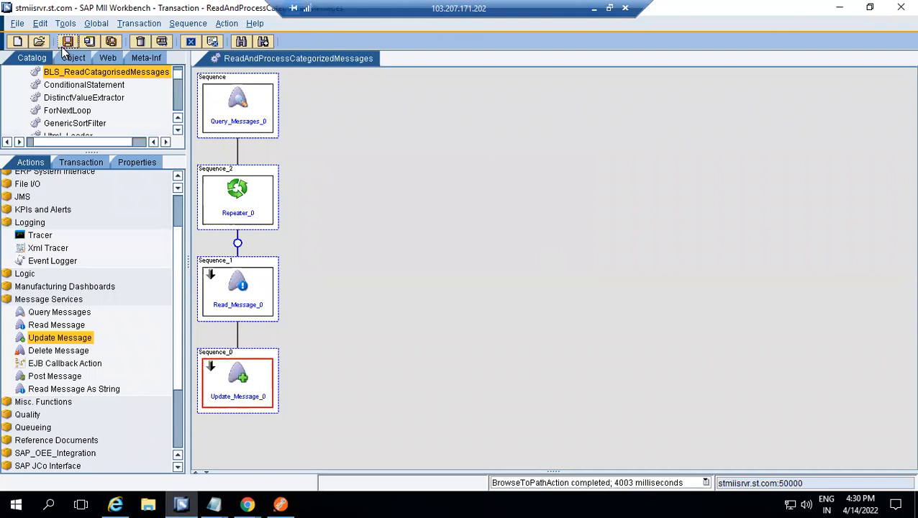
double_click(91, 73)
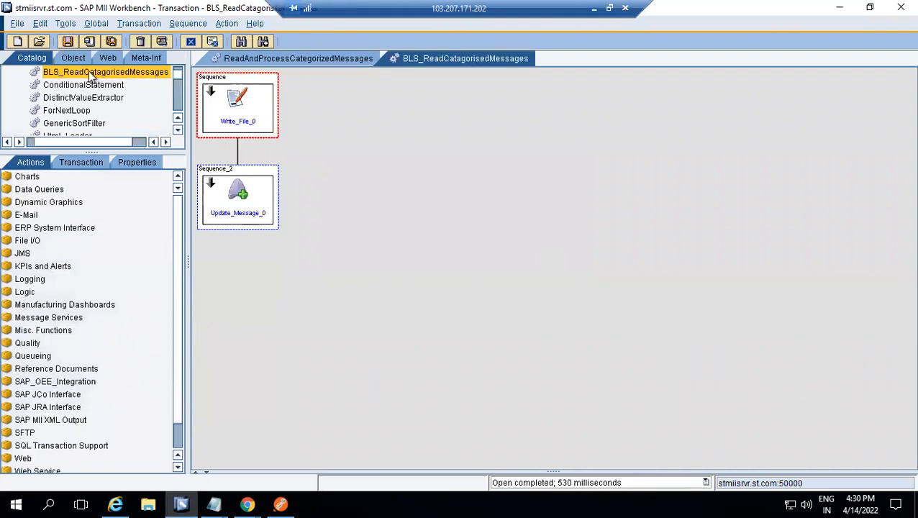
Examine the file path and mode configured for the Write_File_0 action, leaving the settings as they are
double_click(249, 117)
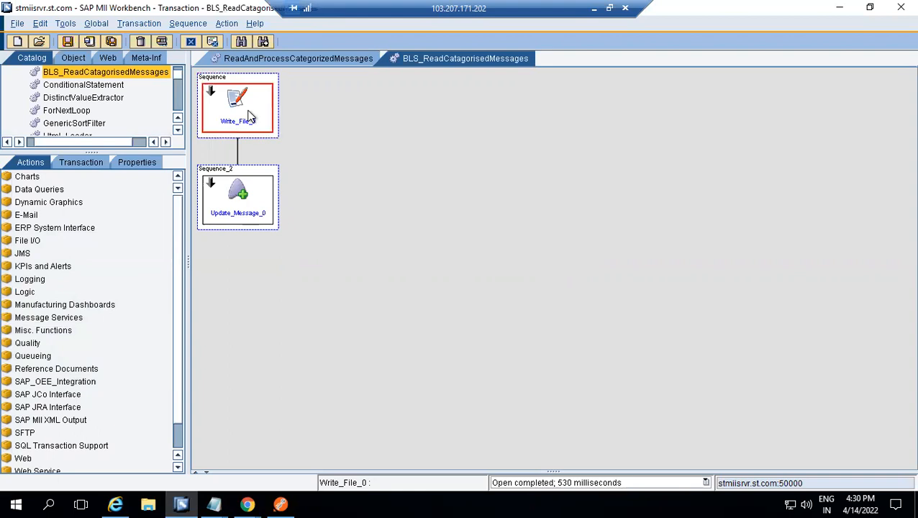
click(457, 297)
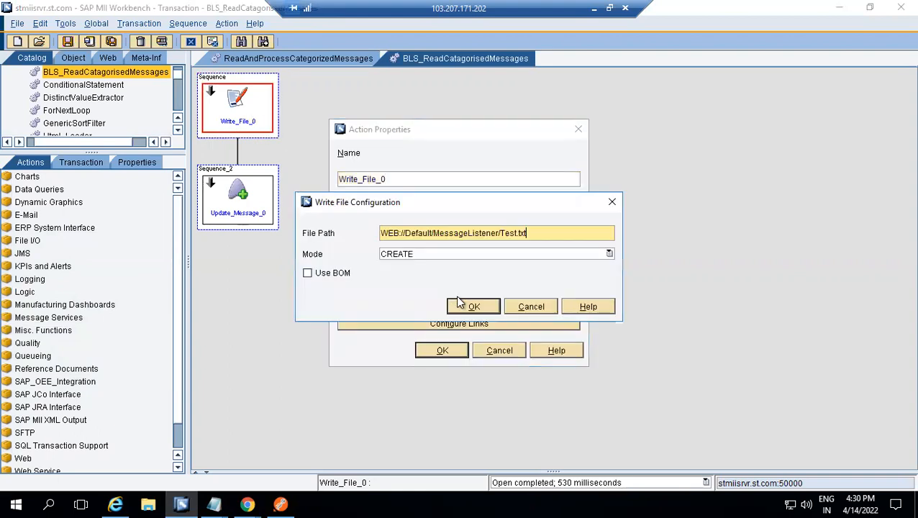
drag(527, 234, 243, 193)
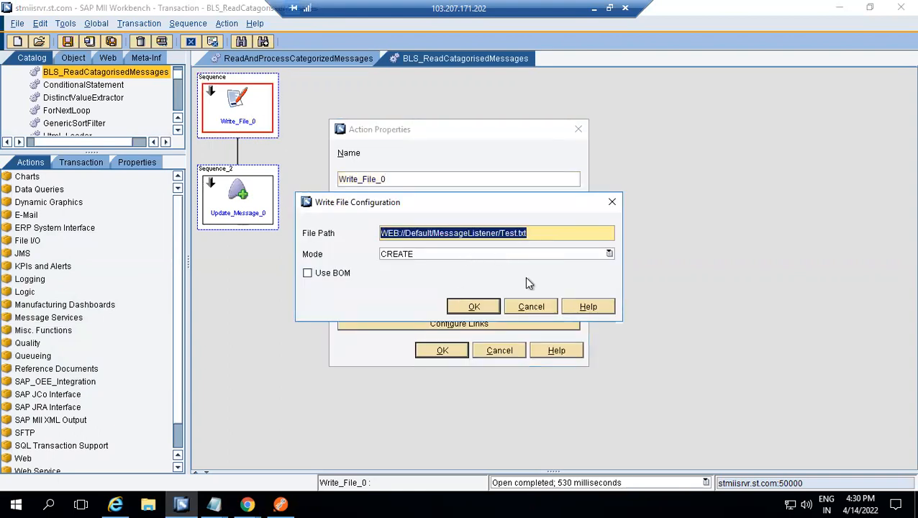
double_click(487, 235)
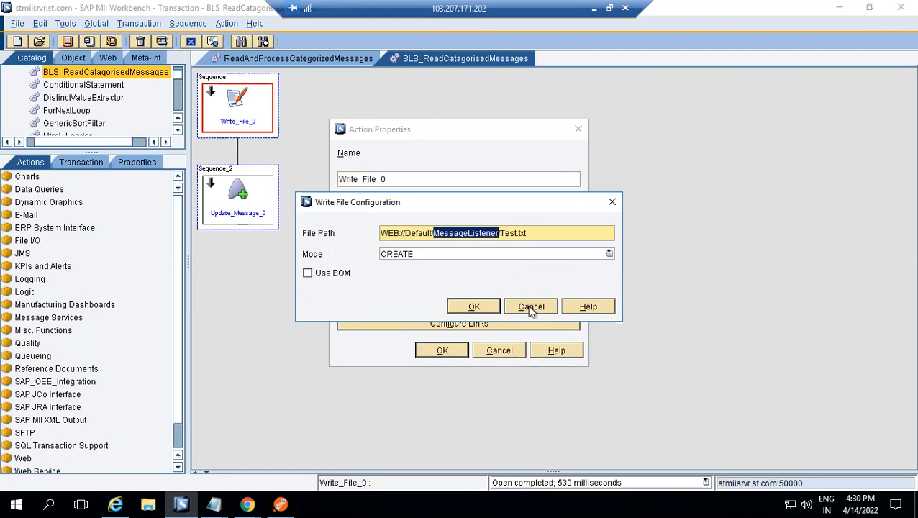
click(528, 305)
click(492, 349)
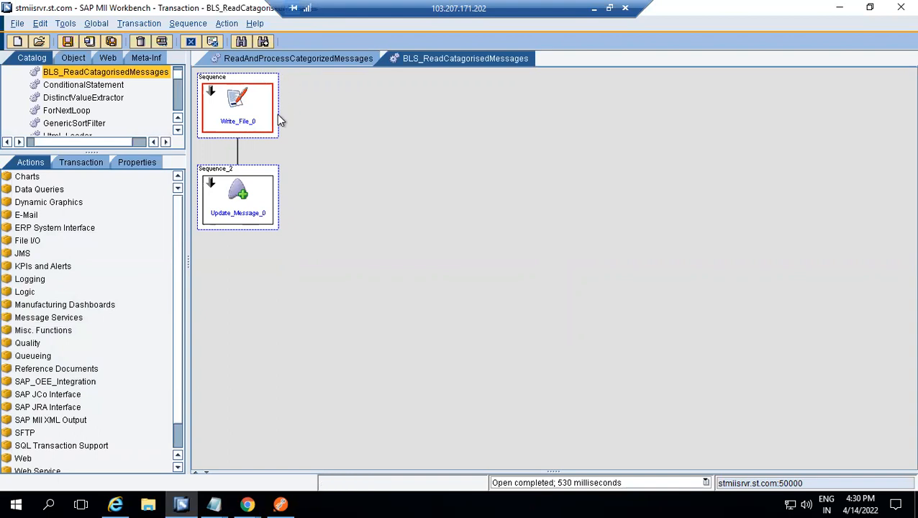
Review the input parameters defined in the transaction's properties
click(144, 23)
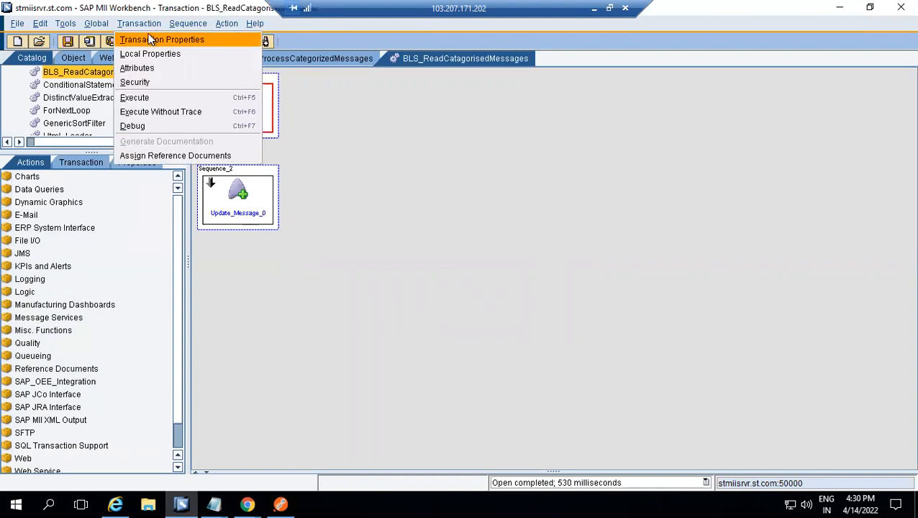
click(151, 38)
click(308, 138)
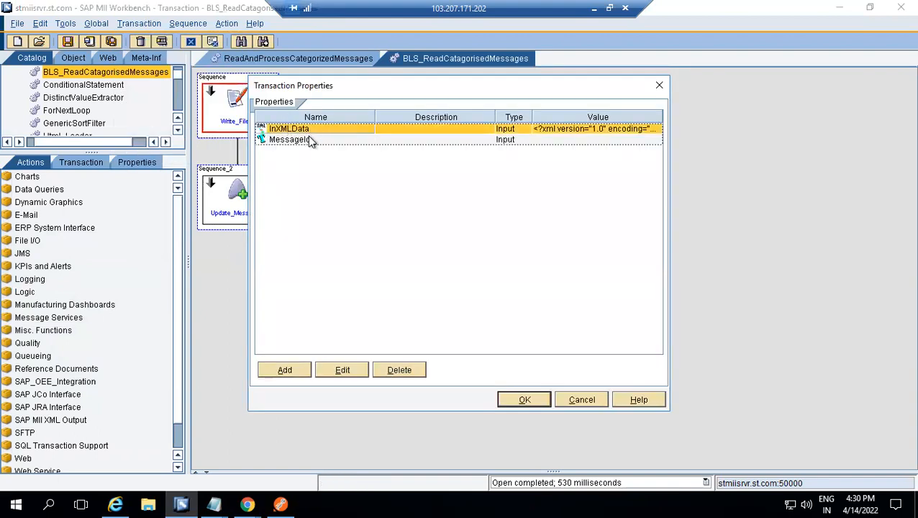
click(575, 397)
Examine the incoming link expression assigned to the Text property of the Write_File_0 action
click(242, 207)
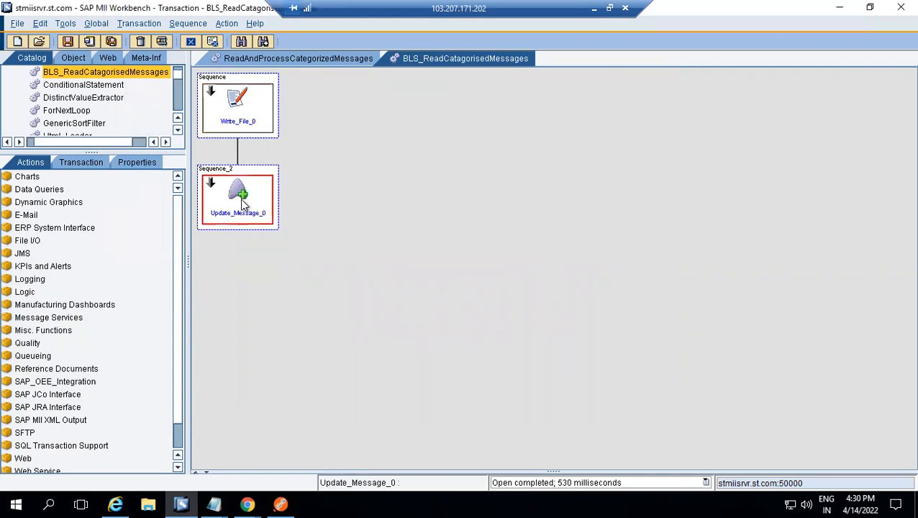
double_click(251, 113)
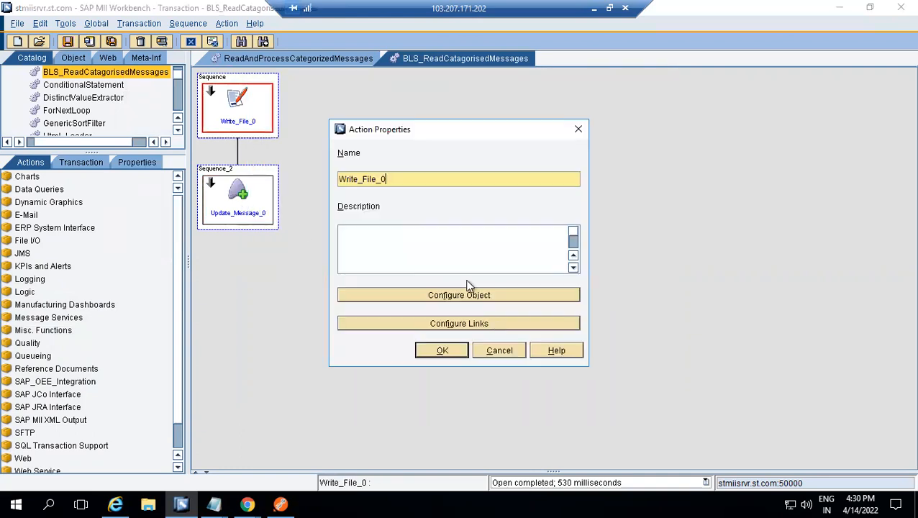
click(488, 322)
click(496, 239)
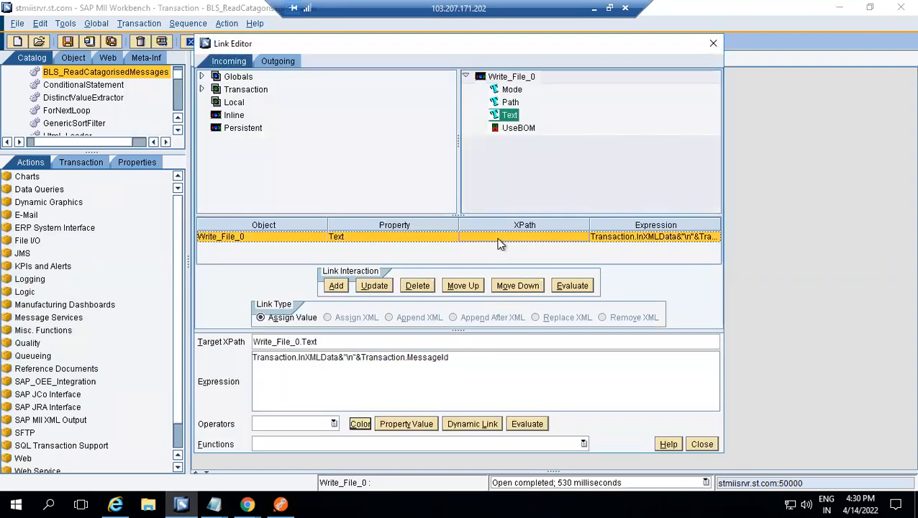
double_click(317, 357)
double_click(393, 360)
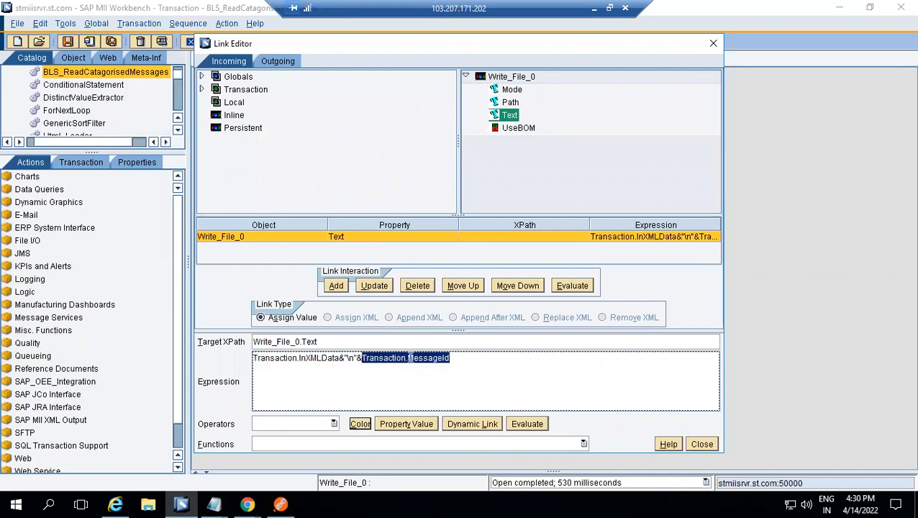
click(693, 445)
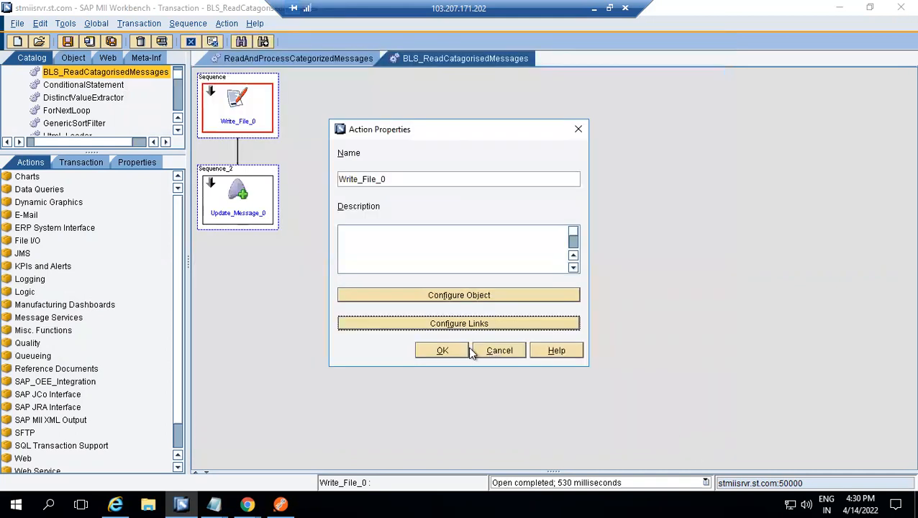
click(450, 348)
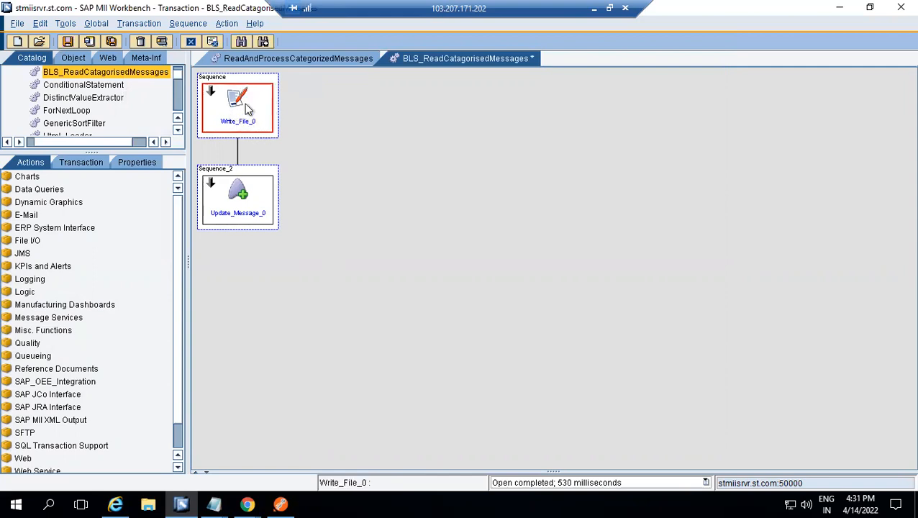
Examine the message ID and message status configured for the Update_Message_0 action, leaving the settings as they are
double_click(251, 202)
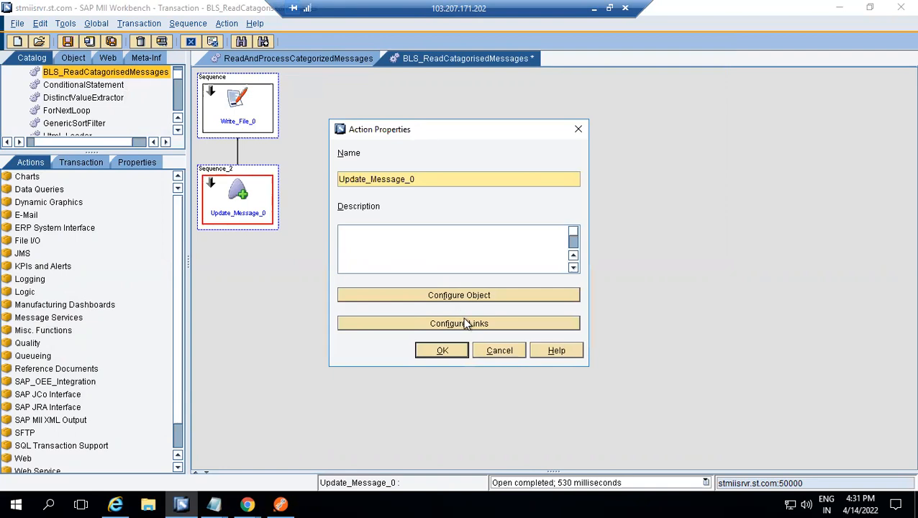
click(461, 291)
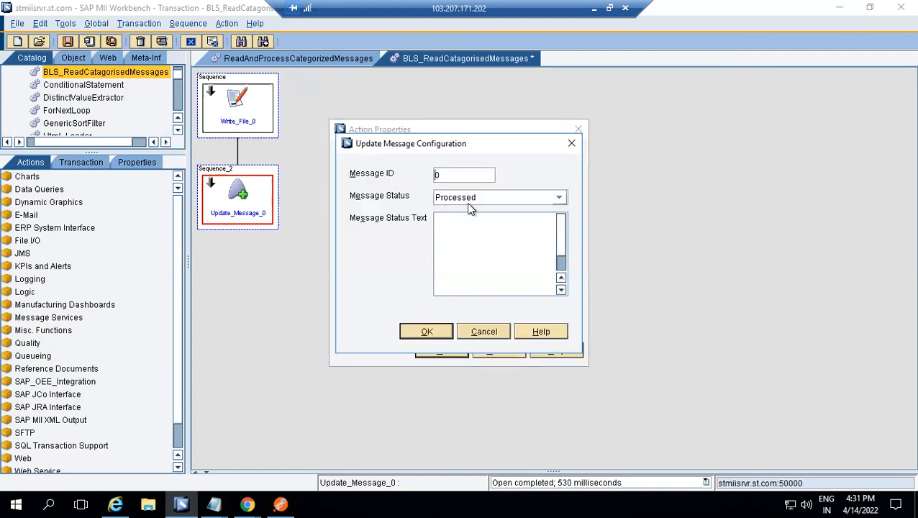
click(488, 330)
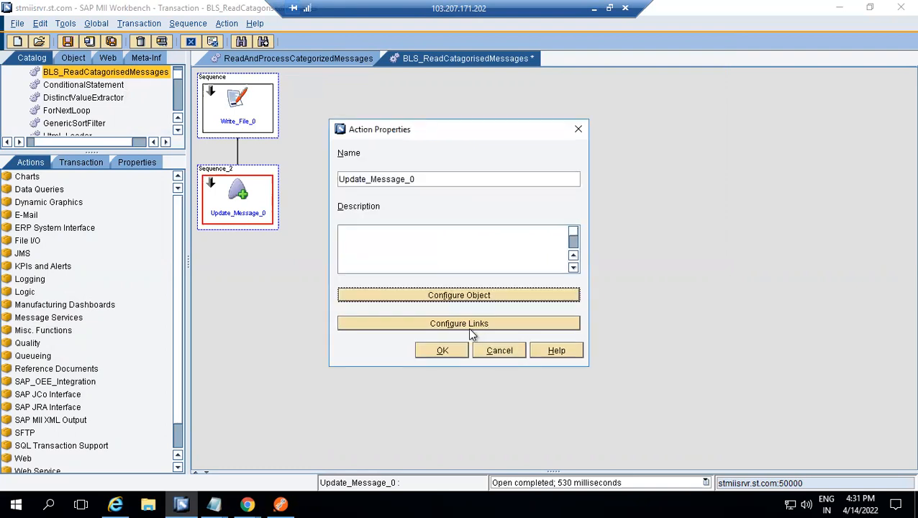
click(445, 351)
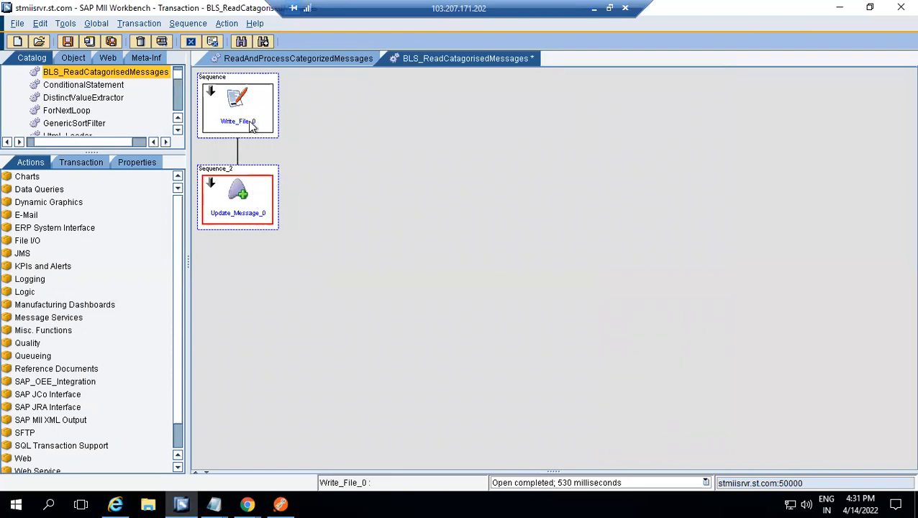
double_click(244, 202)
click(489, 354)
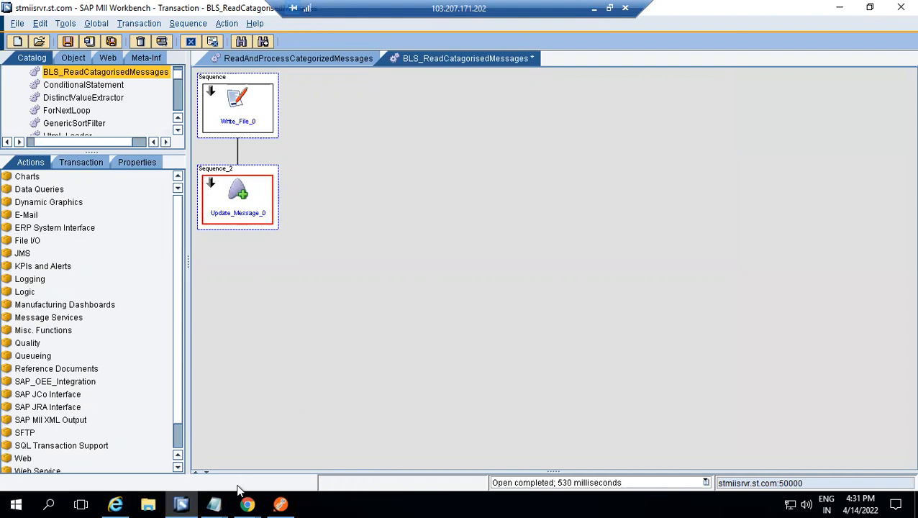
Switch to the MII Portal in Chrome and open the Message Monitor to view the received messages
click(246, 504)
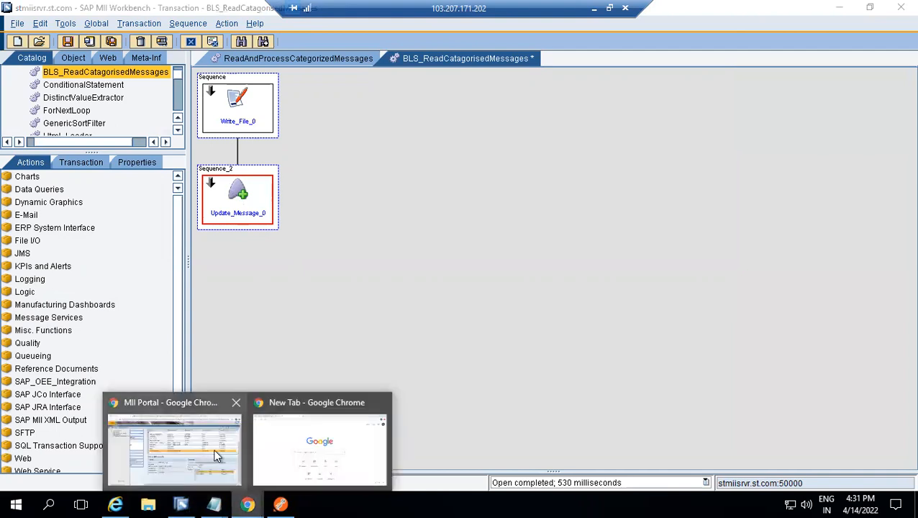
click(216, 454)
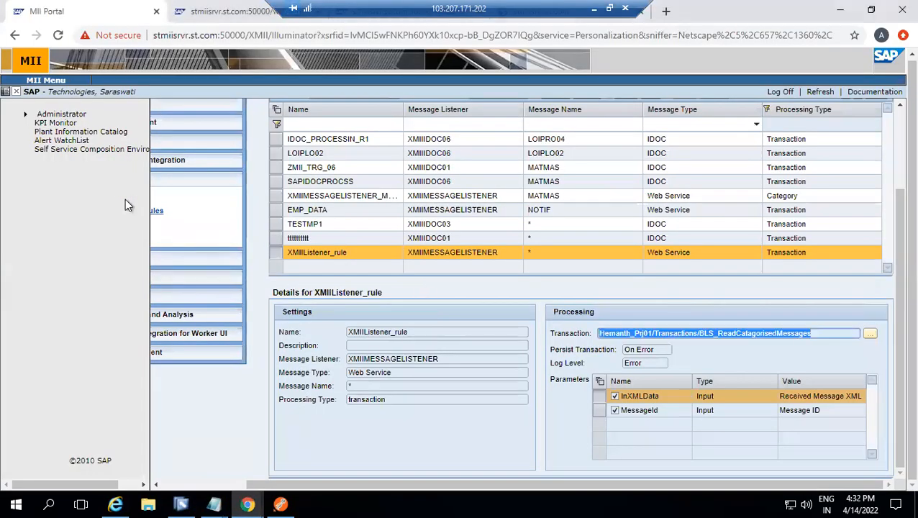
click(211, 483)
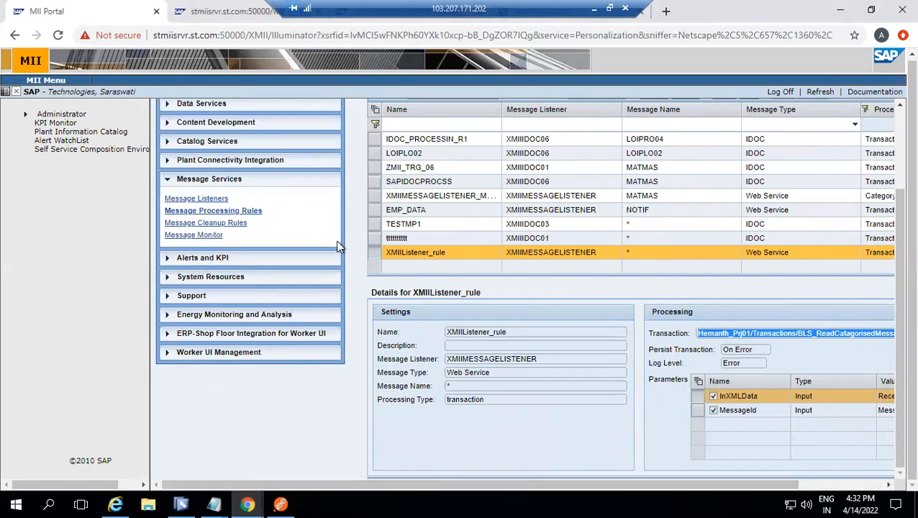
click(207, 235)
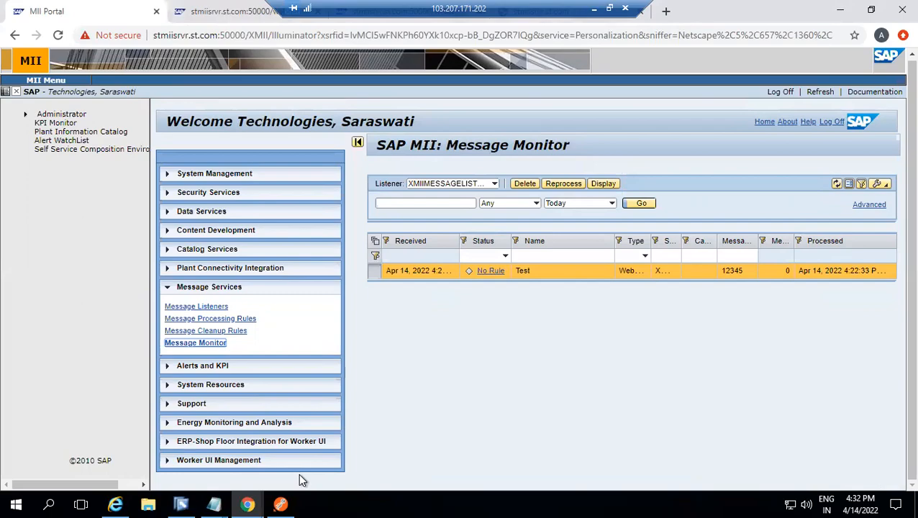
Switch to Postman and send the EmployeeData XML as a POST request to the WSMessageListener service
click(278, 501)
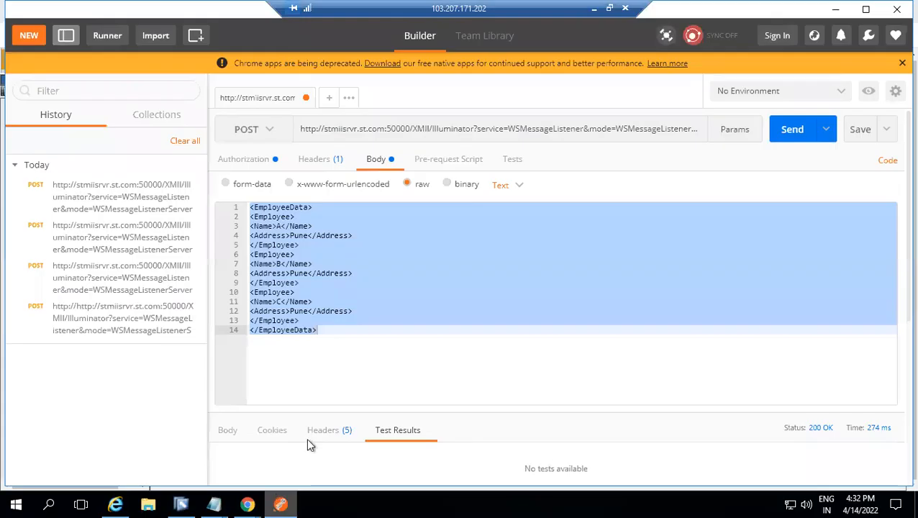
click(664, 138)
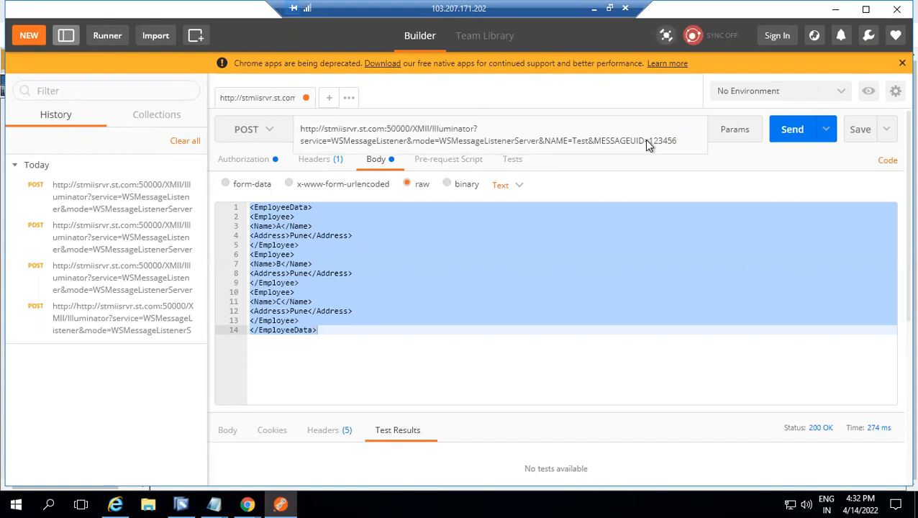
click(778, 130)
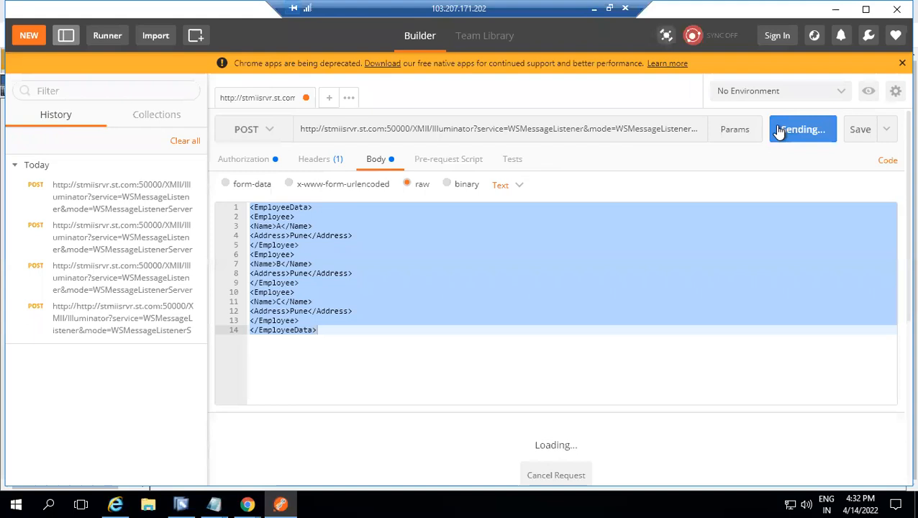
Return to the MII Portal and reload the Message Monitor to check the posted message's status
mouse_move(247, 505)
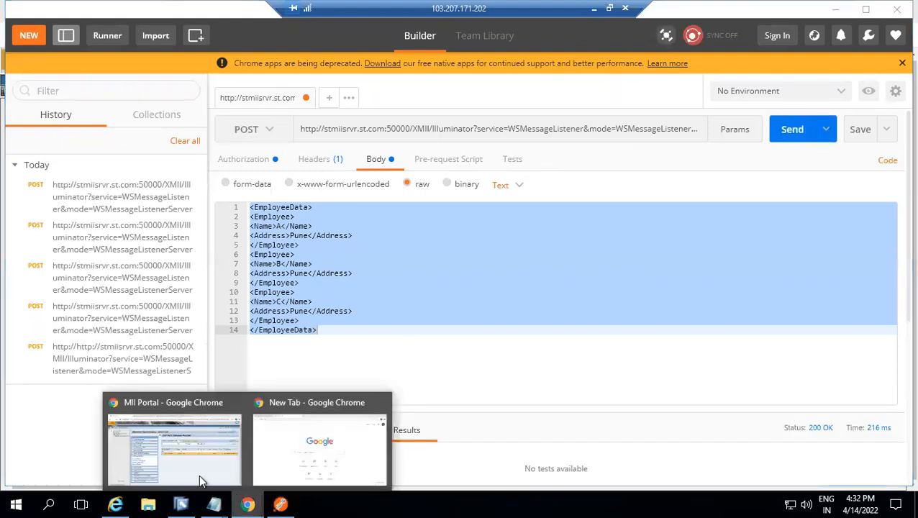
click(188, 456)
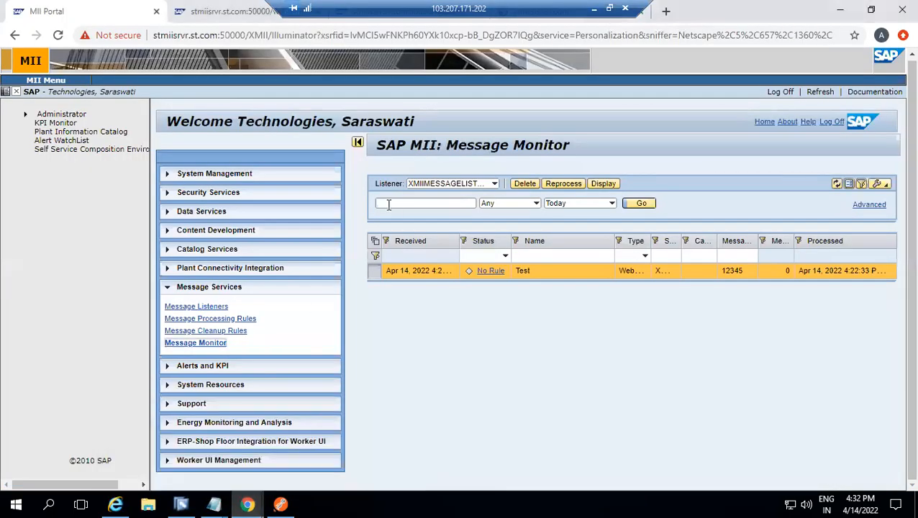
click(219, 345)
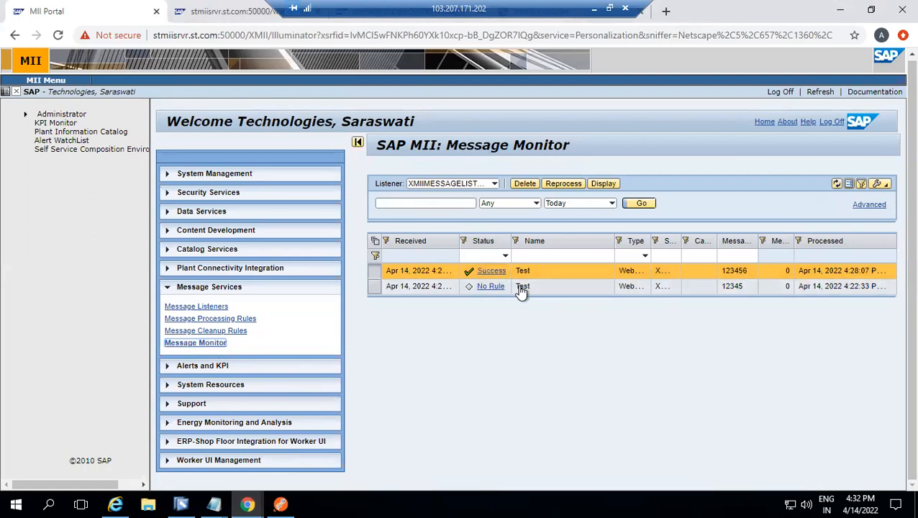
Switch to SAP MII Workbench and check the file path configured for the Write_File_0 action without changing it
click(184, 503)
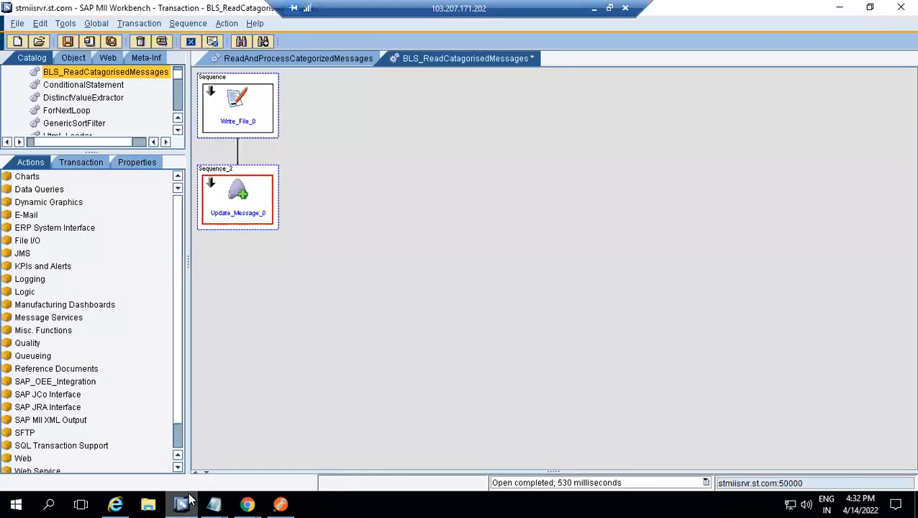
click(232, 117)
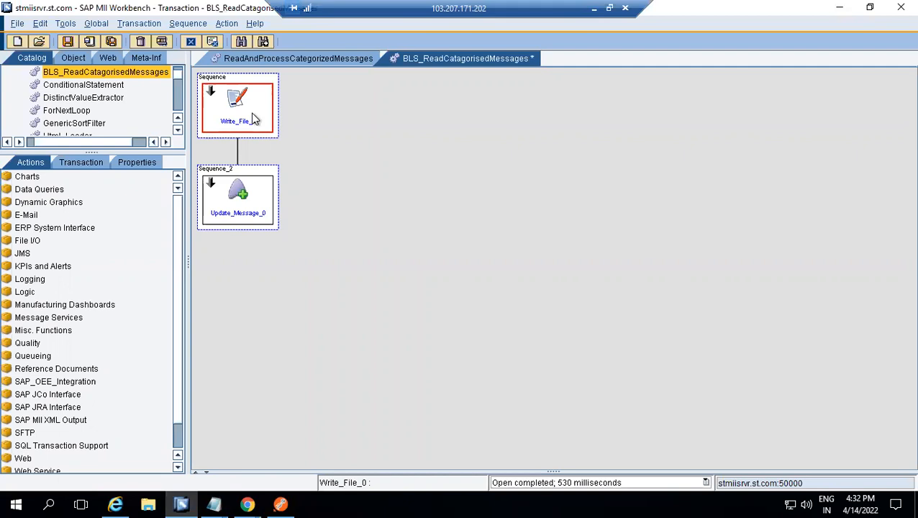
double_click(239, 101)
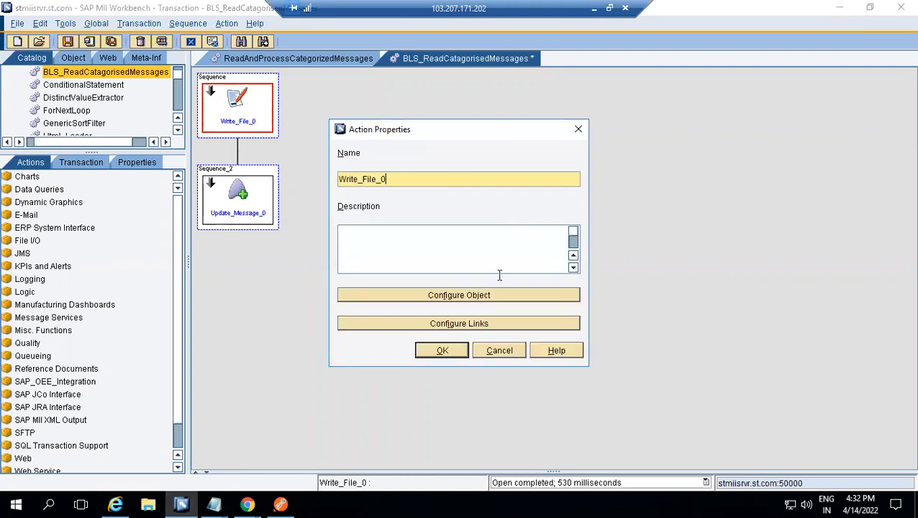
click(491, 291)
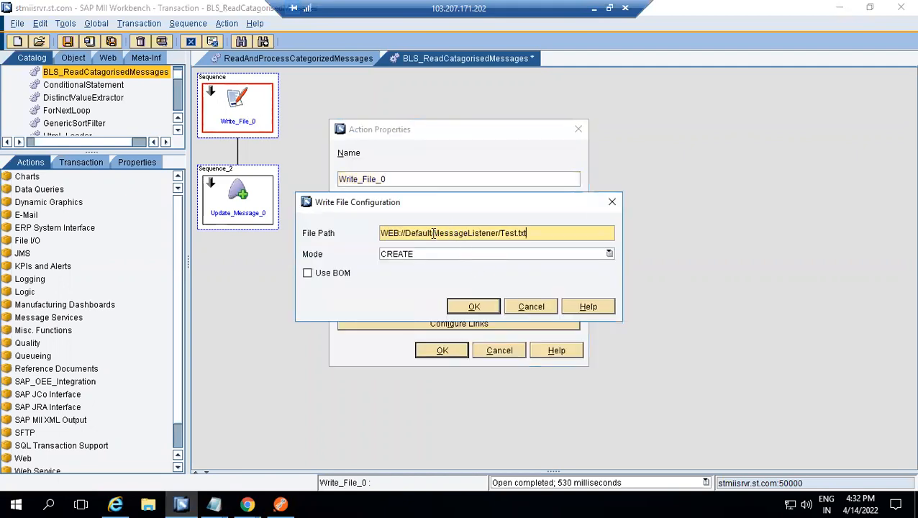
click(536, 306)
click(499, 350)
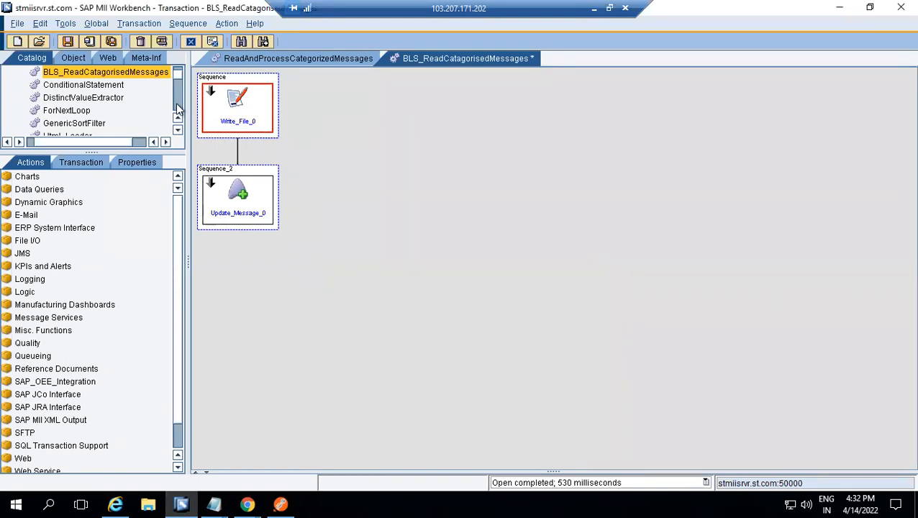
Open Test.txt from the MessageListener folder in the Default project's web files
click(108, 58)
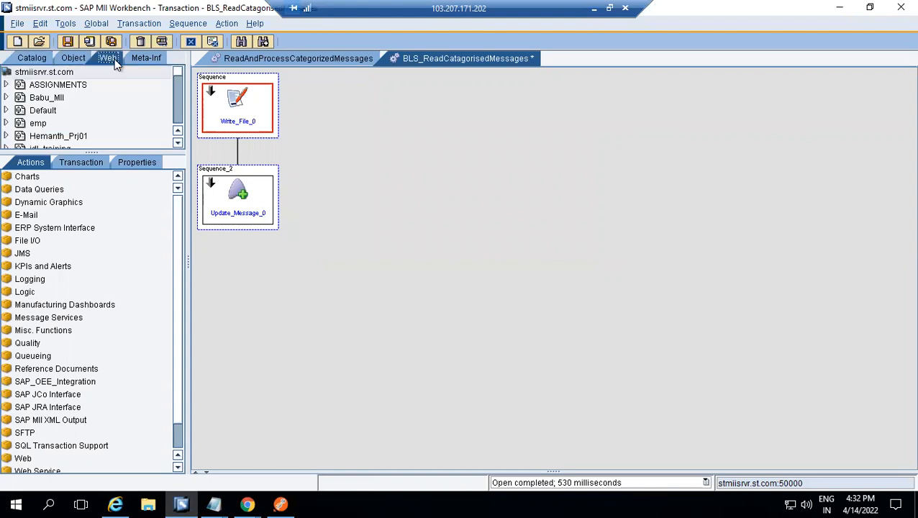
click(6, 110)
click(73, 122)
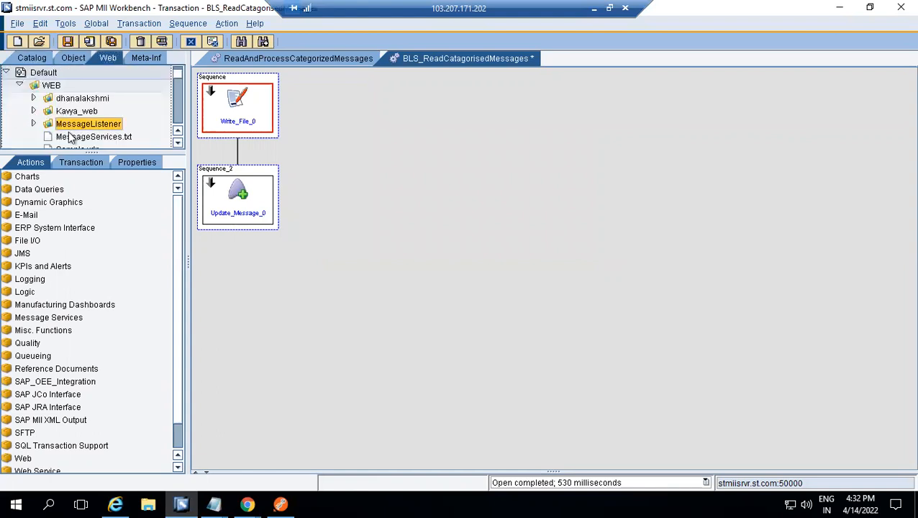
click(33, 124)
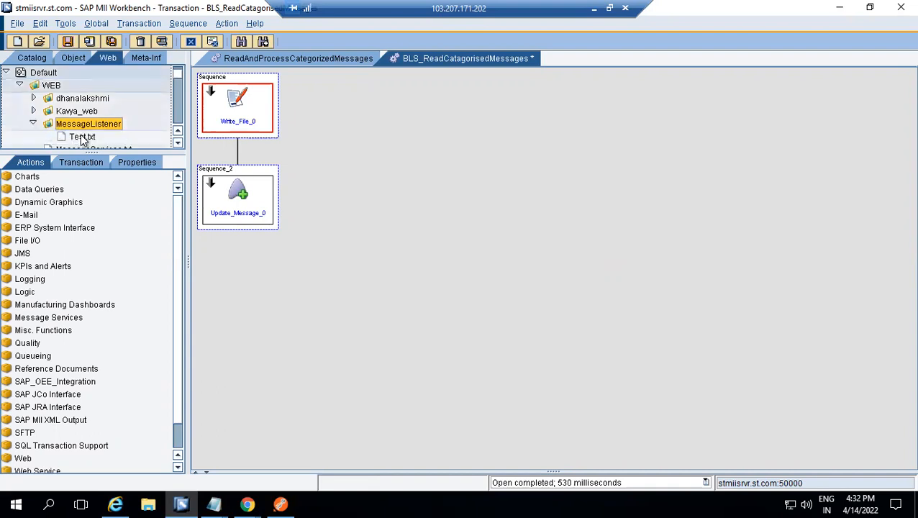
double_click(82, 137)
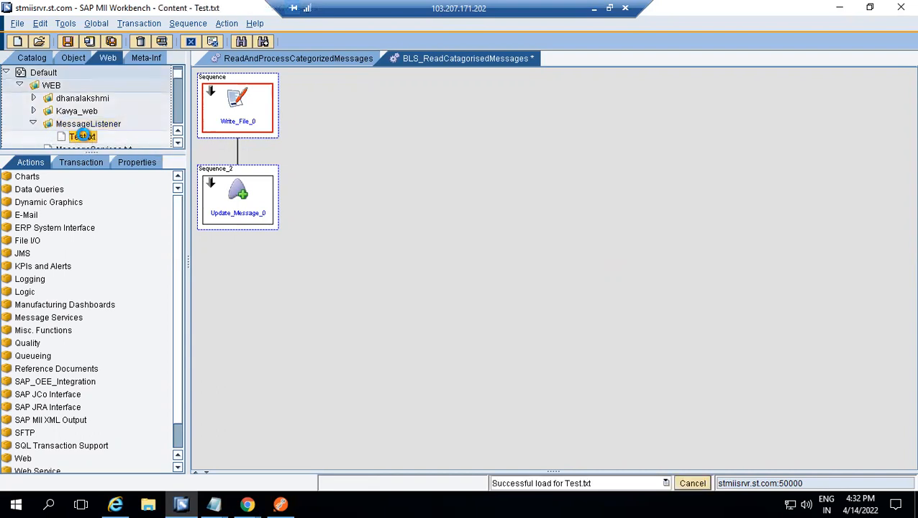
Examine the employee XML and the message ID written in Test.txt
drag(196, 76, 328, 174)
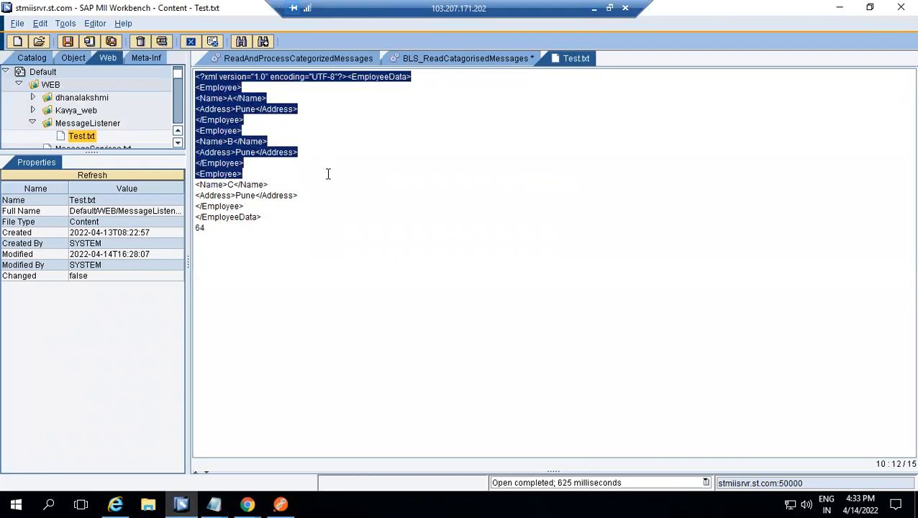
right_click(327, 184)
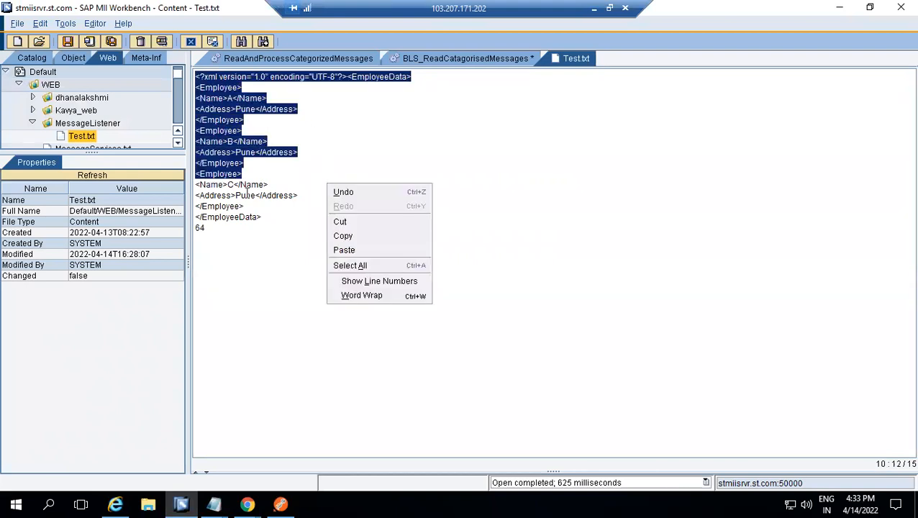
click(215, 224)
key(shift+Home)
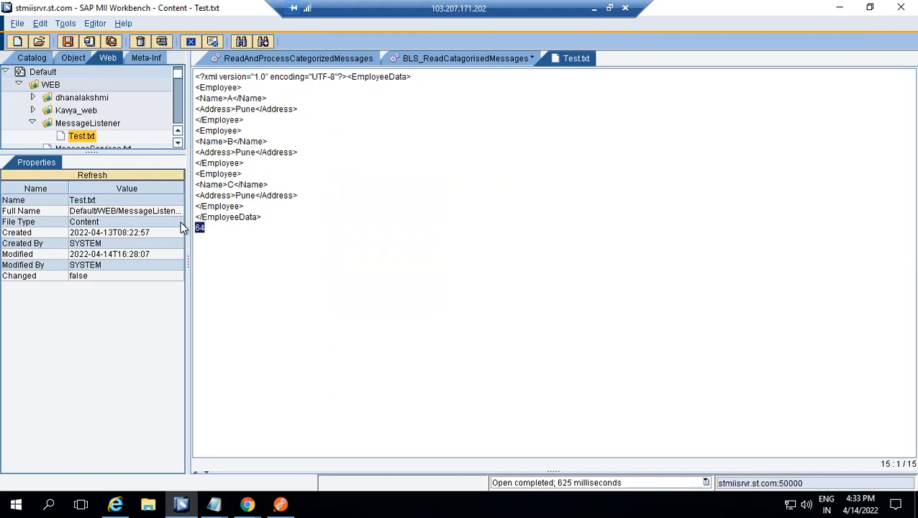
double_click(283, 153)
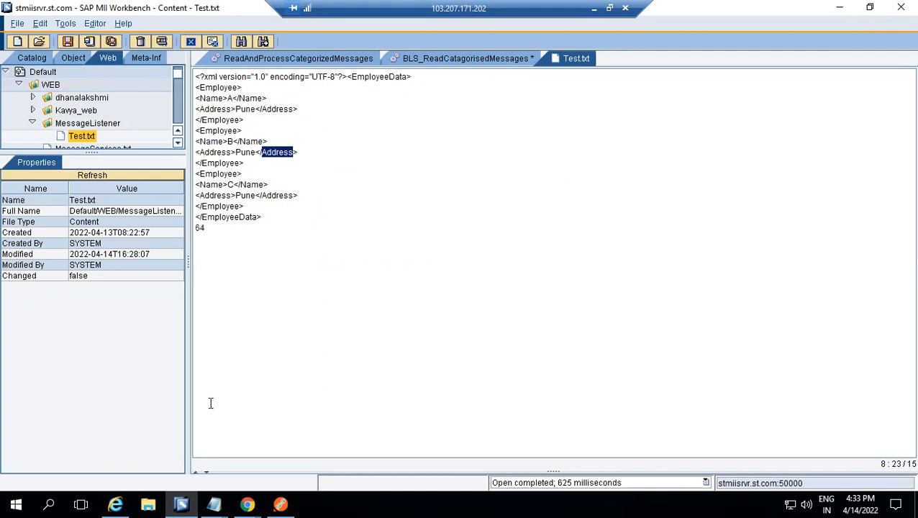
Switch to the MII Portal and delete both Test messages from the Message Monitor
mouse_move(245, 501)
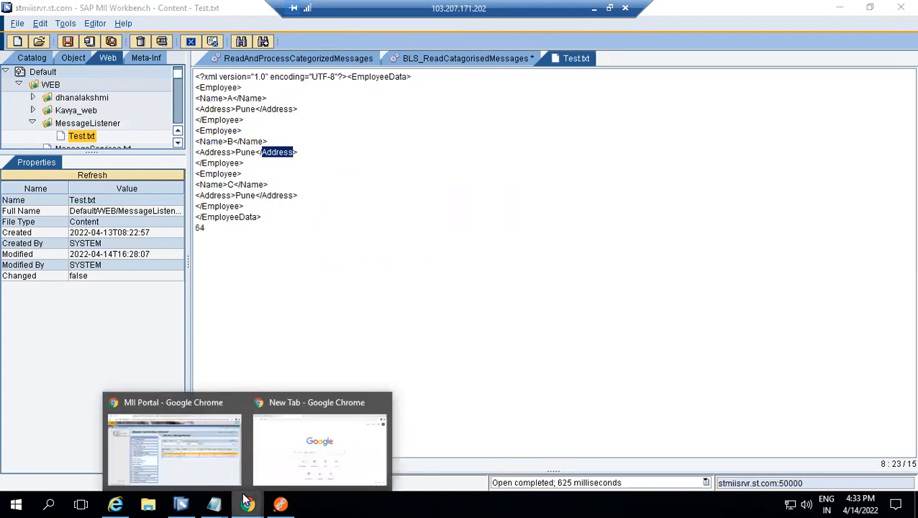
click(202, 440)
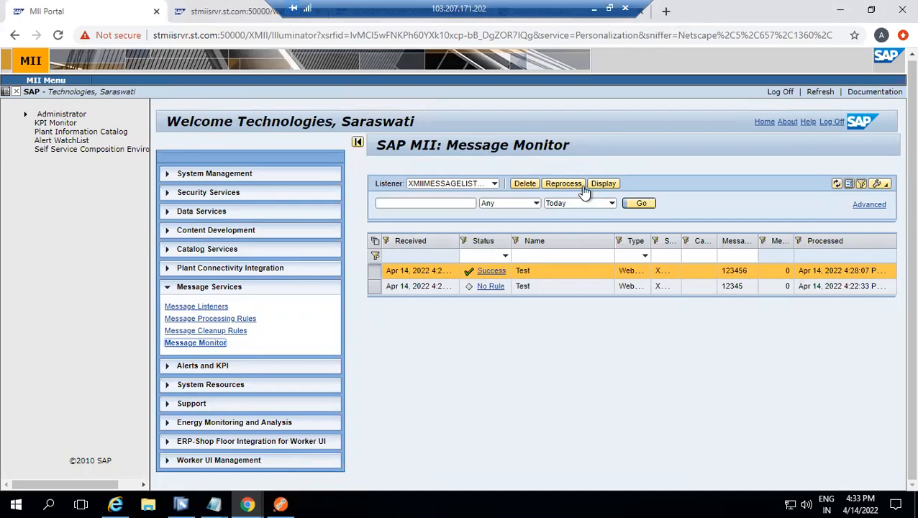
click(527, 183)
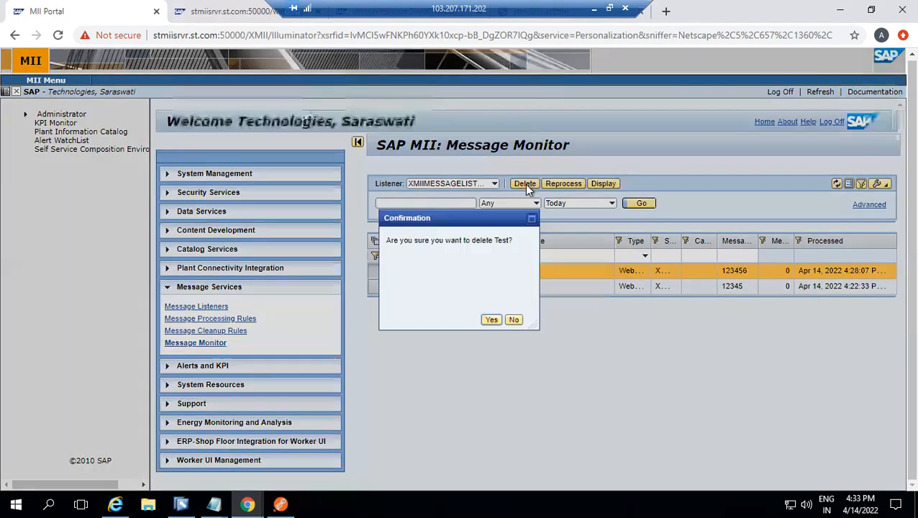
click(491, 321)
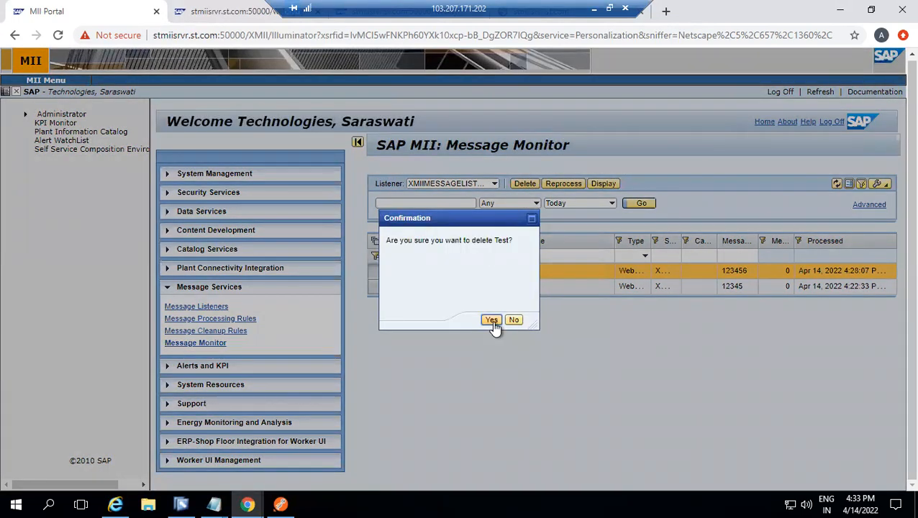
click(528, 184)
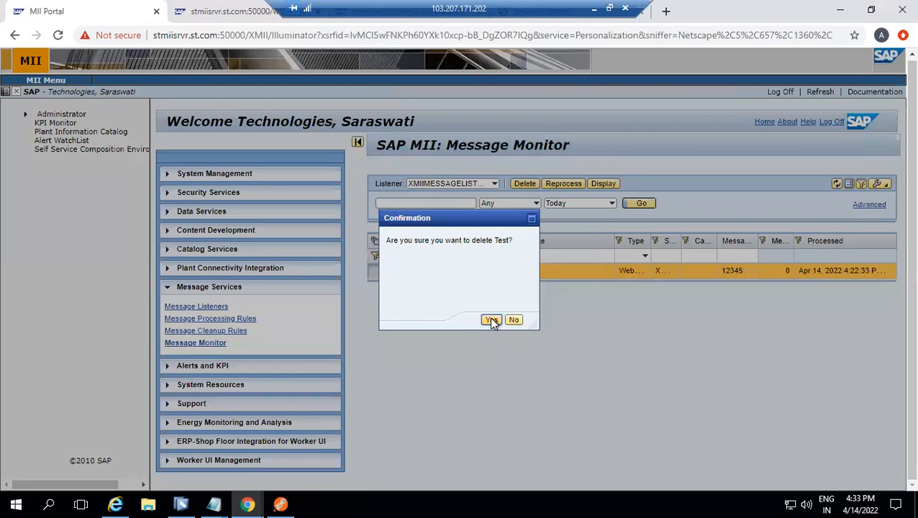
click(491, 320)
Open the Message Processing Rules, filter them by the XMIIMESSAGELISTENER listener, and select XMIIListener_rule to review its details
click(238, 319)
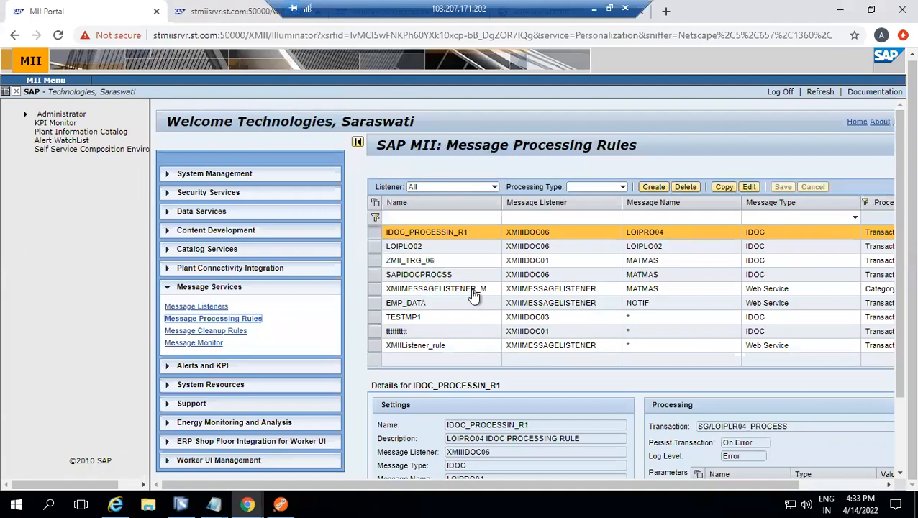
click(493, 188)
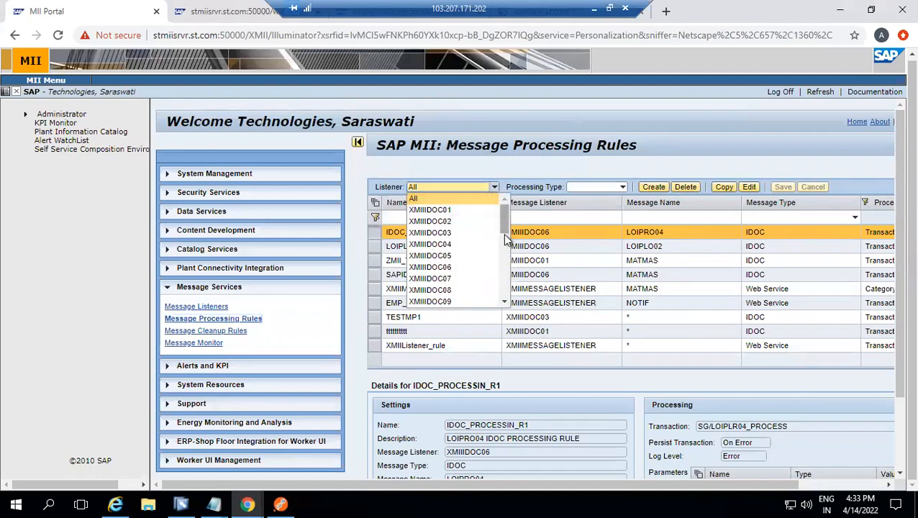
click(503, 239)
click(475, 225)
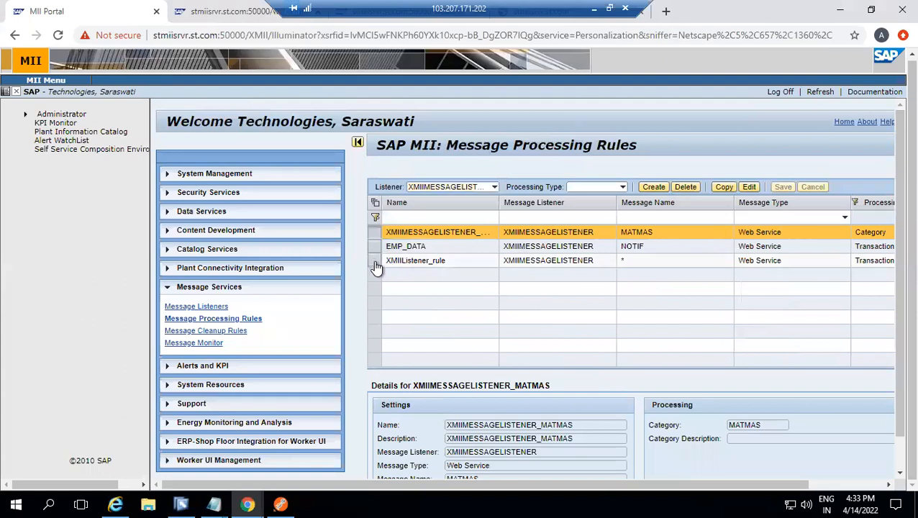
click(430, 260)
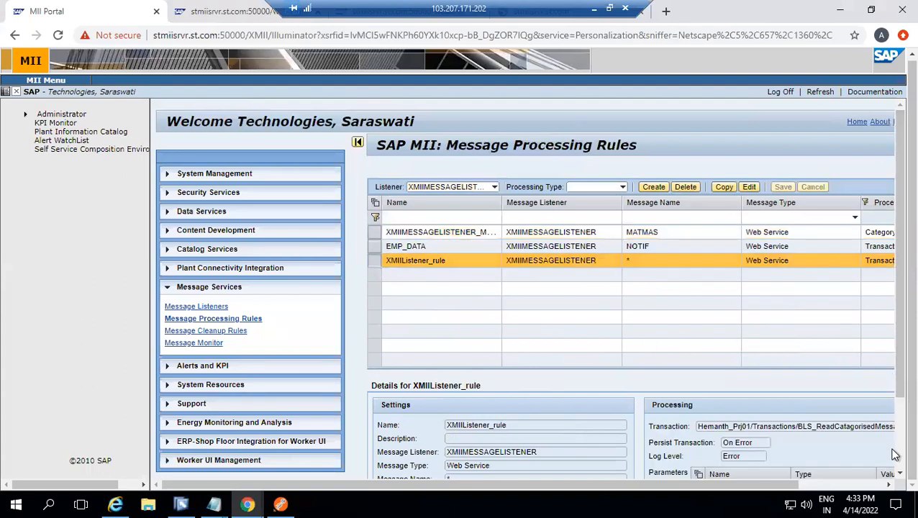
scroll(894, 454, down, 3)
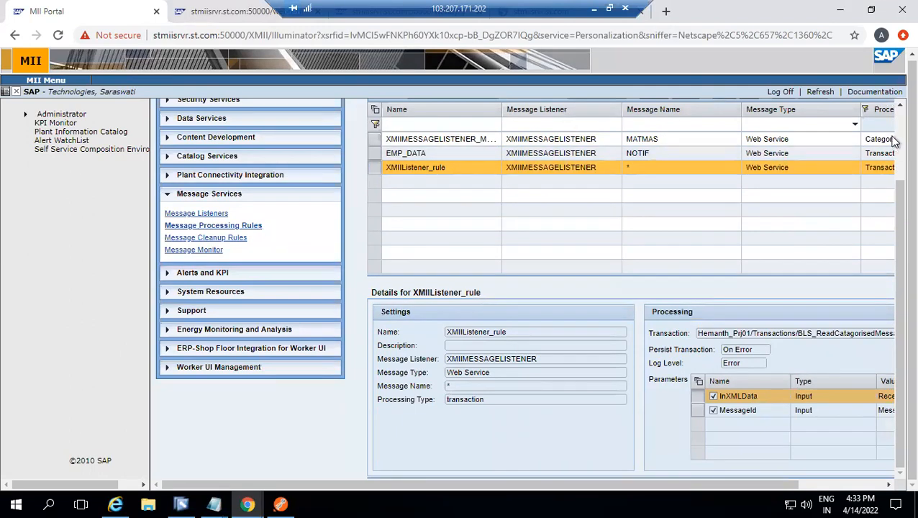
scroll(753, 160, up, 3)
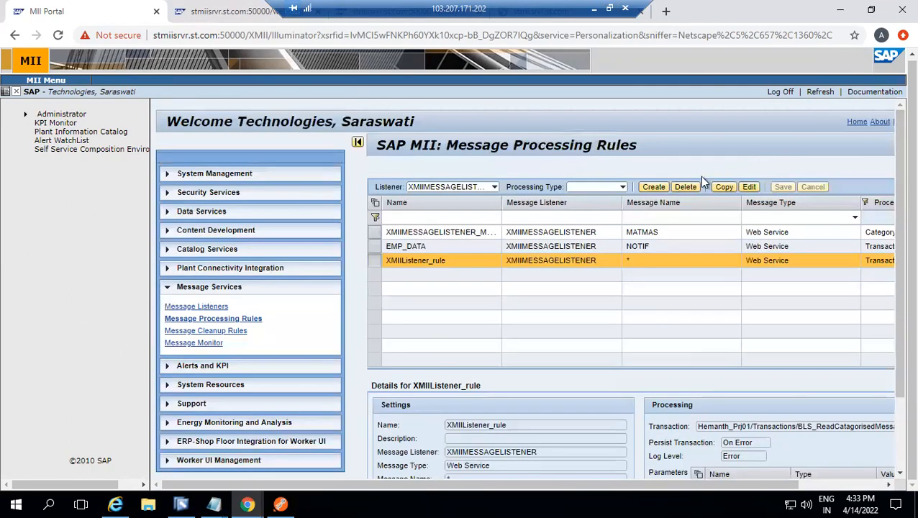
Edit XMIIListener_rule and change its processing type to category
click(748, 189)
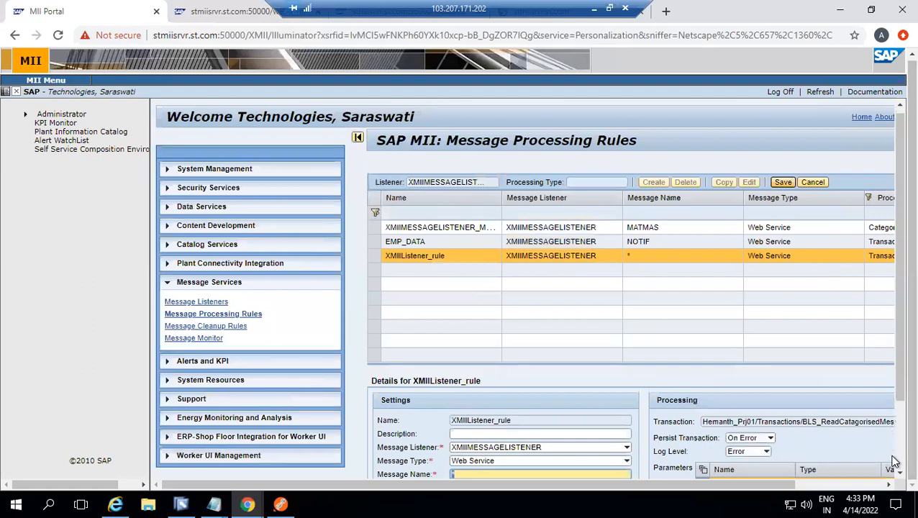
scroll(894, 461, down, 3)
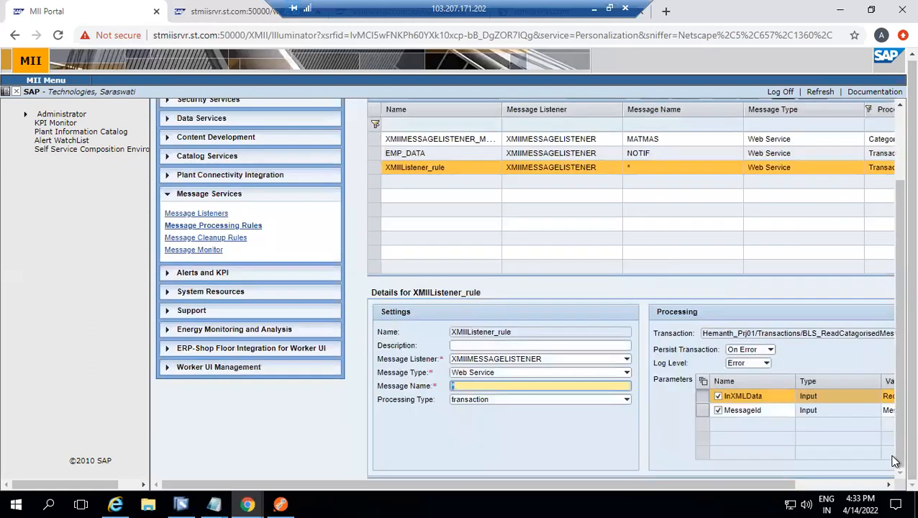
click(625, 400)
click(585, 423)
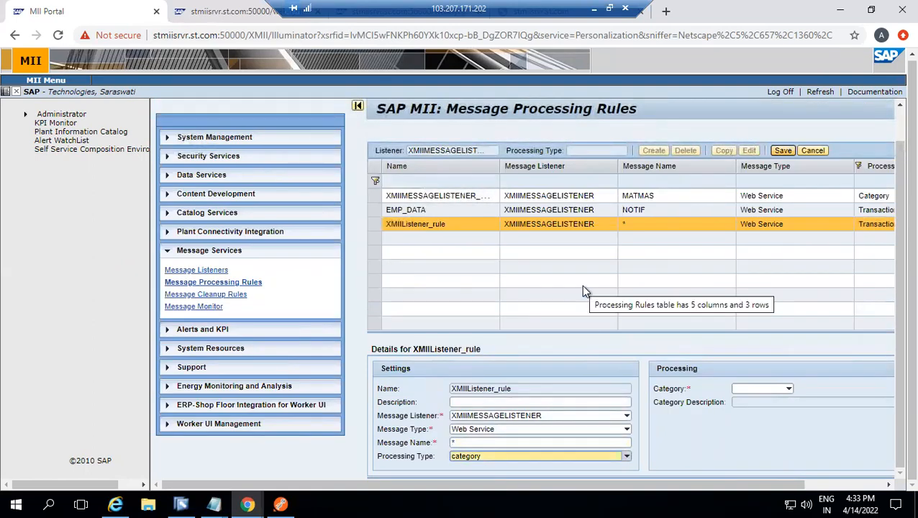
Check the existing categories and add a new category named EmployeeQueue for XMIIListener_rule
click(865, 486)
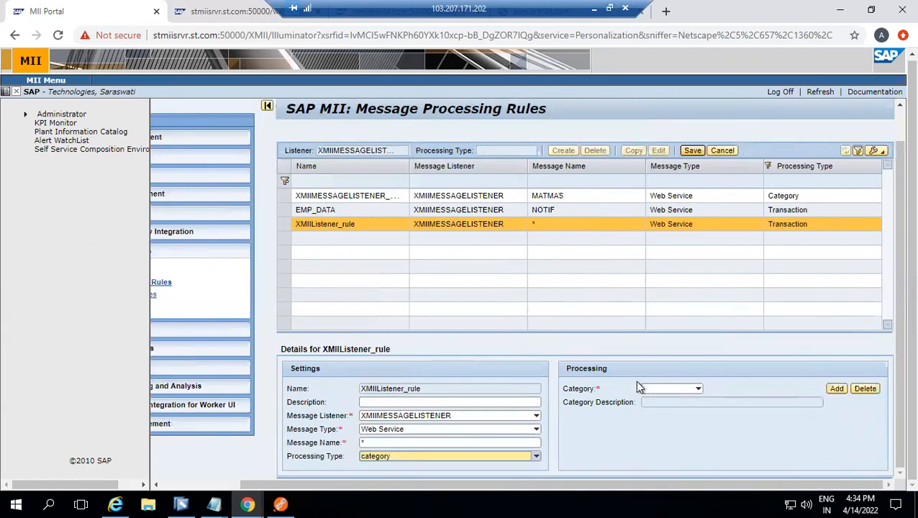
click(672, 388)
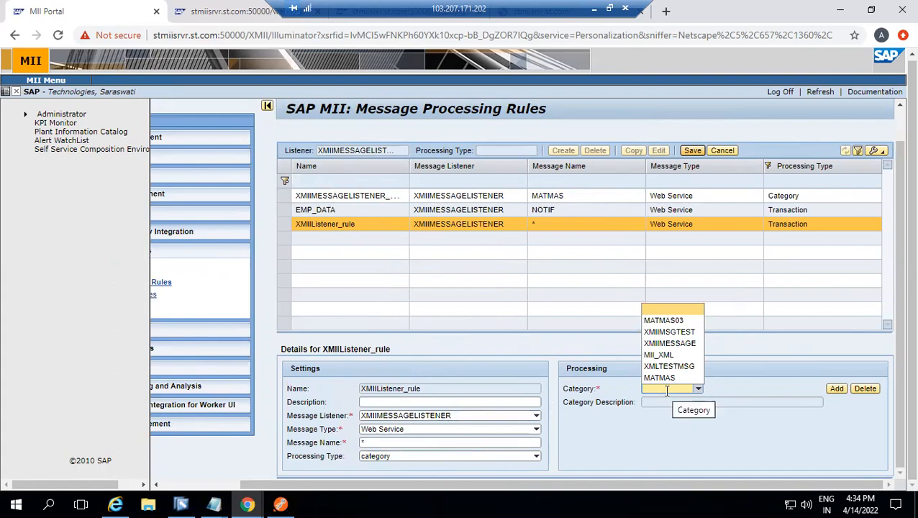
click(745, 366)
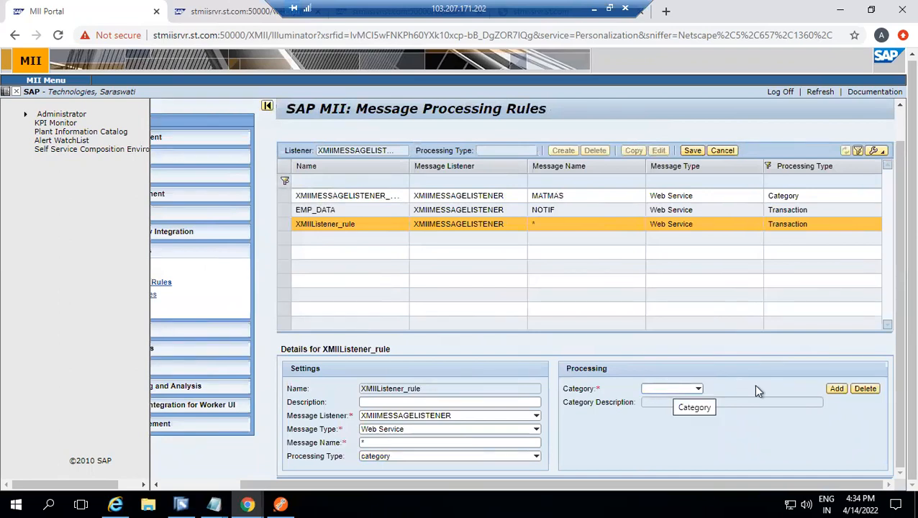
click(836, 392)
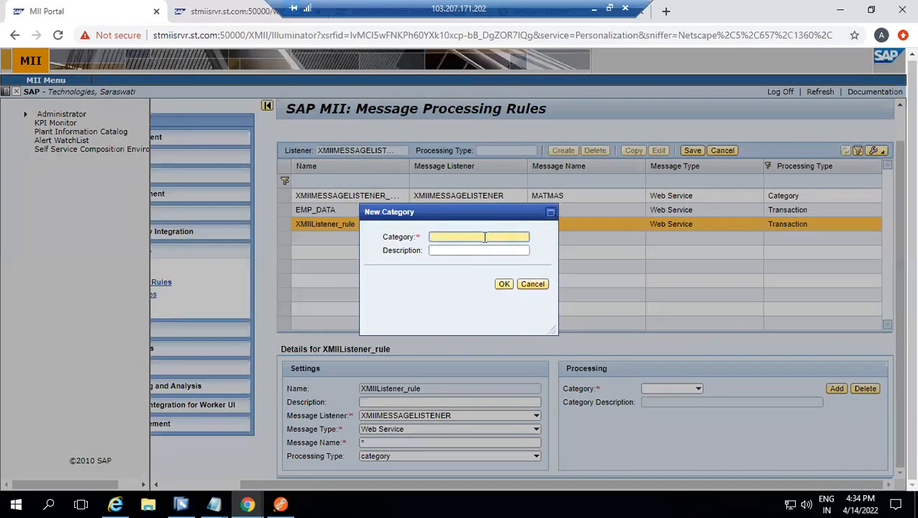
text(Employee)
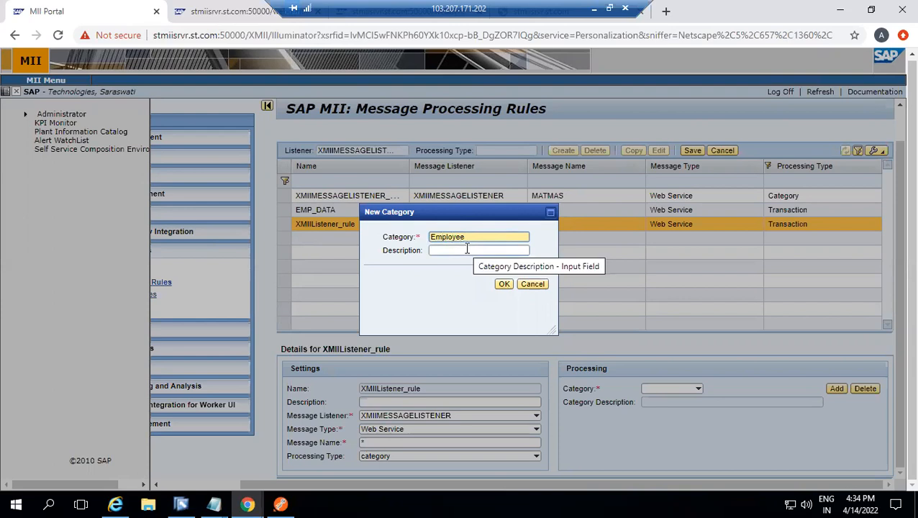
text(Queue)
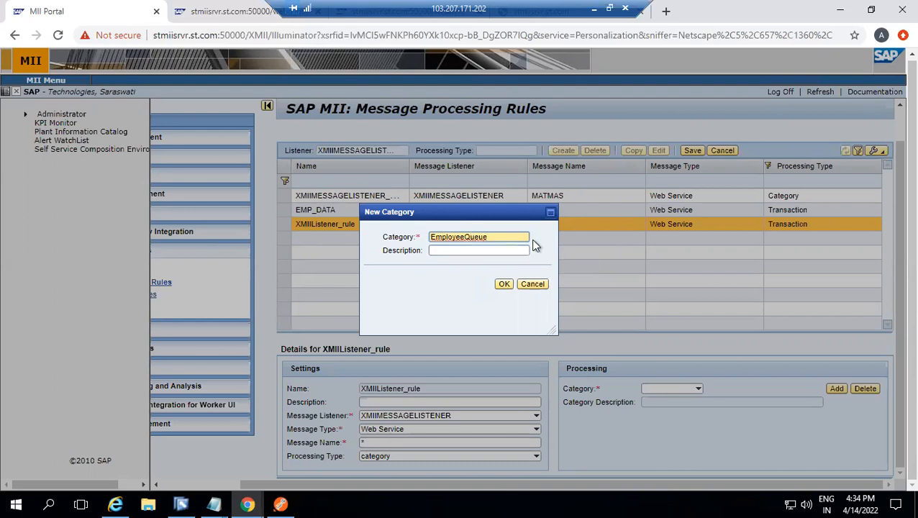
click(504, 284)
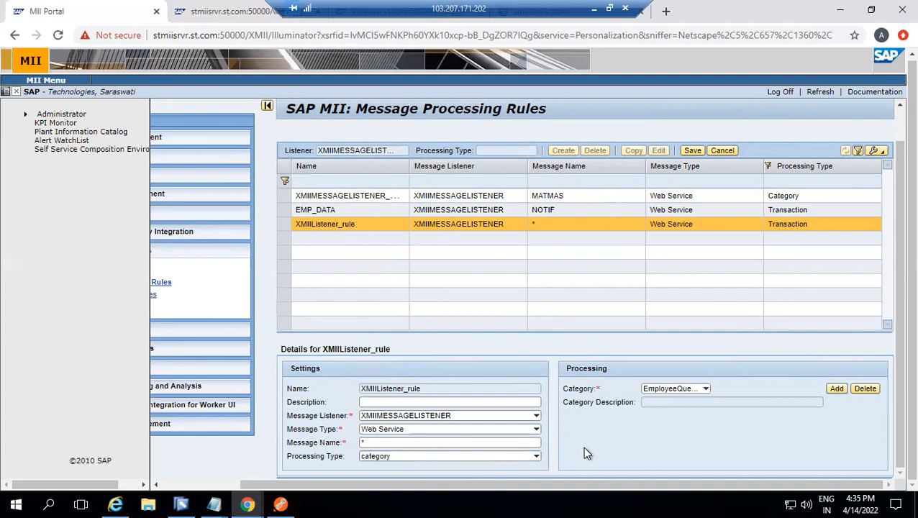
Save XMIIListener_rule, and switch to Postman to post the EmployeeData message with MESSAGEUID 1234568
click(692, 151)
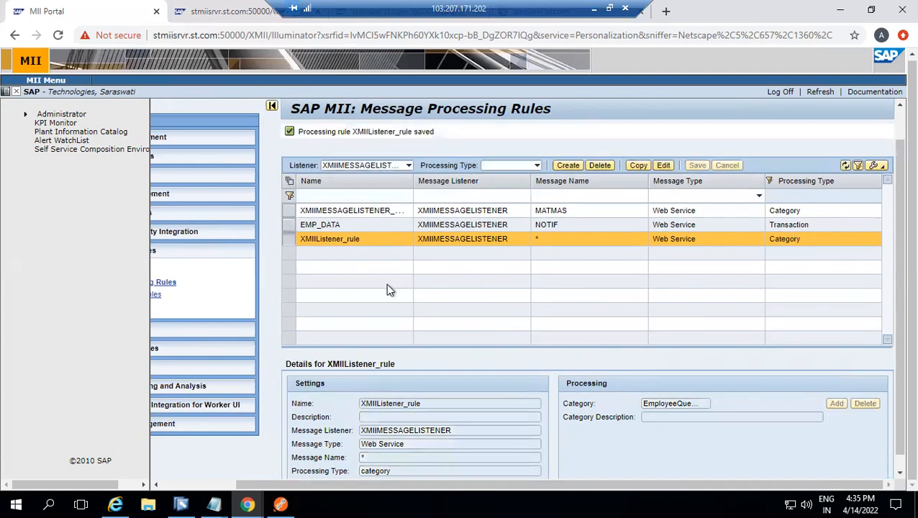
click(280, 503)
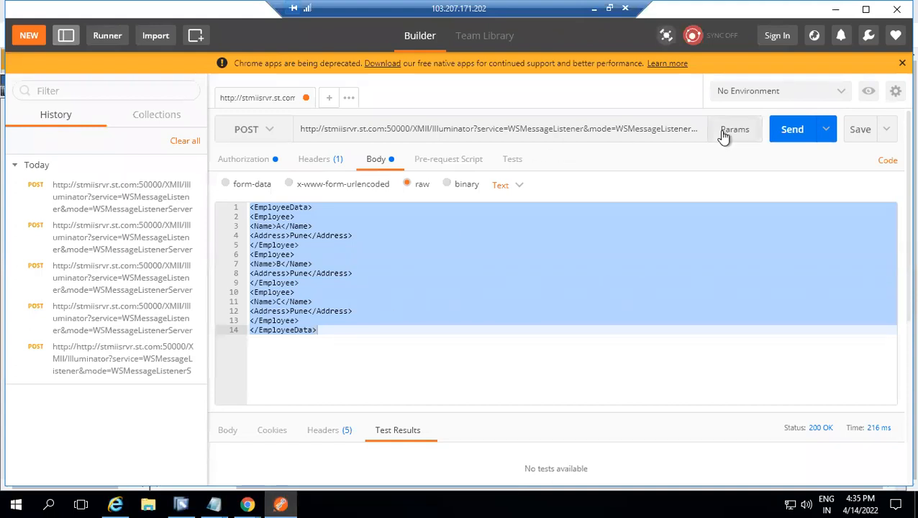
click(684, 130)
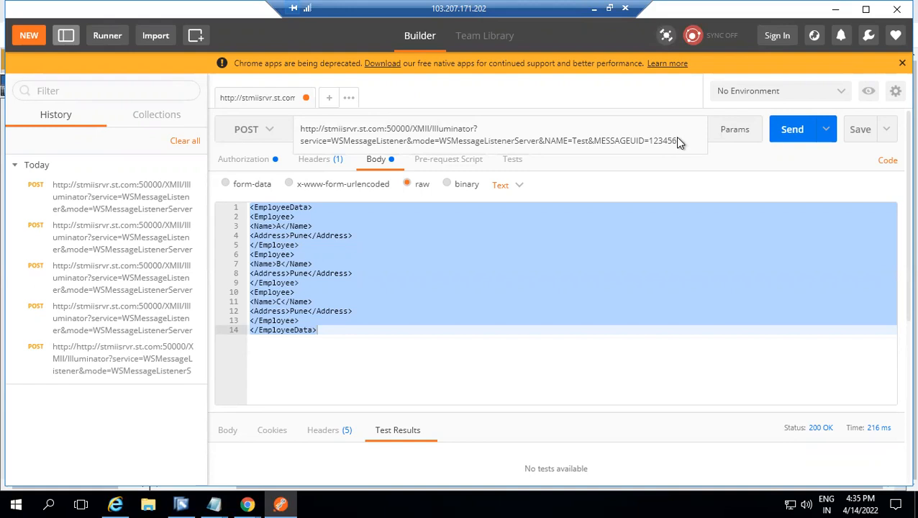
text(8)
click(791, 131)
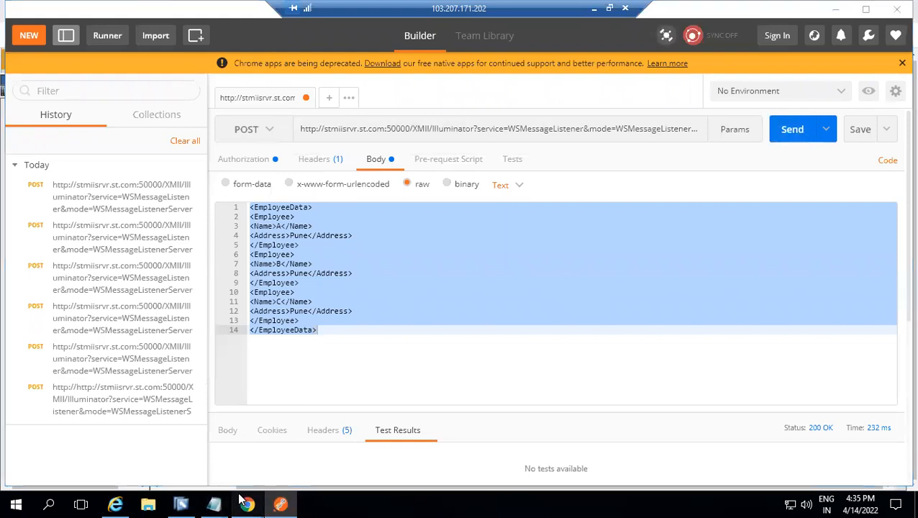
Switch to the MII Portal and check the newly posted Test message in the Message Monitor
mouse_move(247, 503)
click(179, 446)
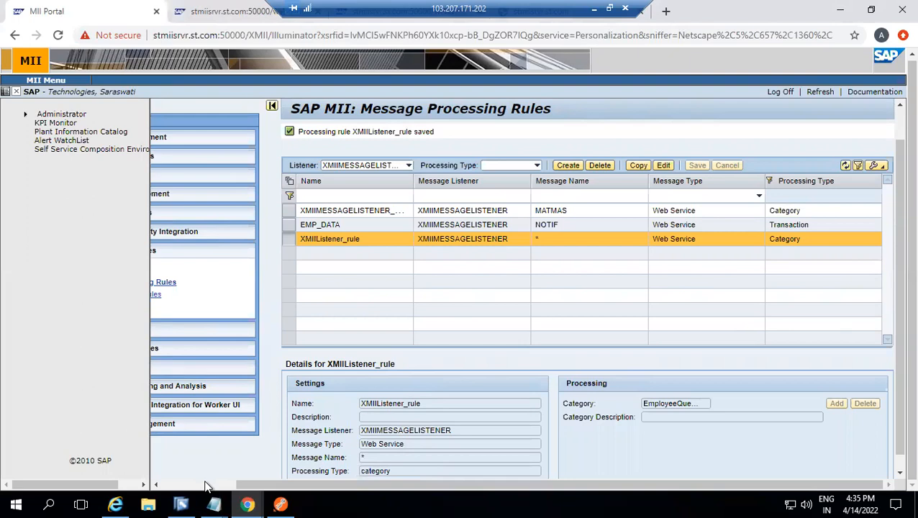
click(194, 307)
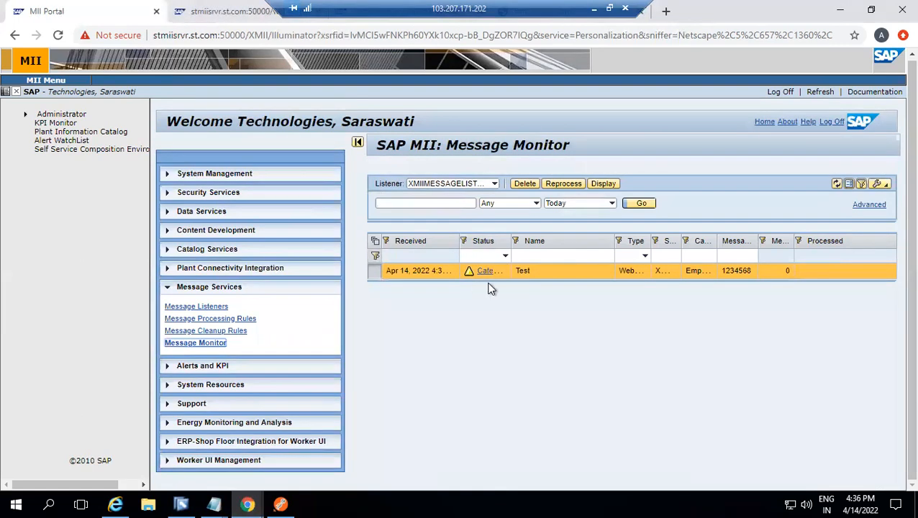
Switch to the SAP MII Workbench and create a new transaction in the Default project of the catalog
click(183, 501)
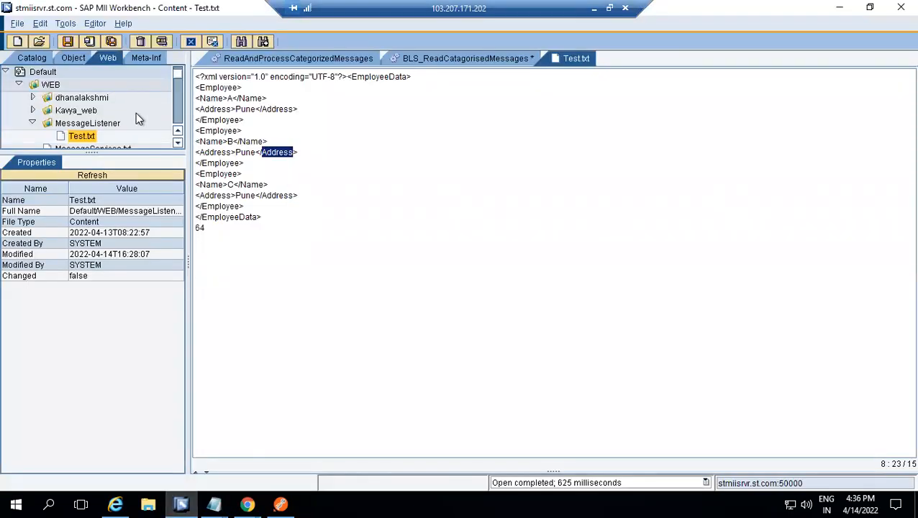
click(32, 59)
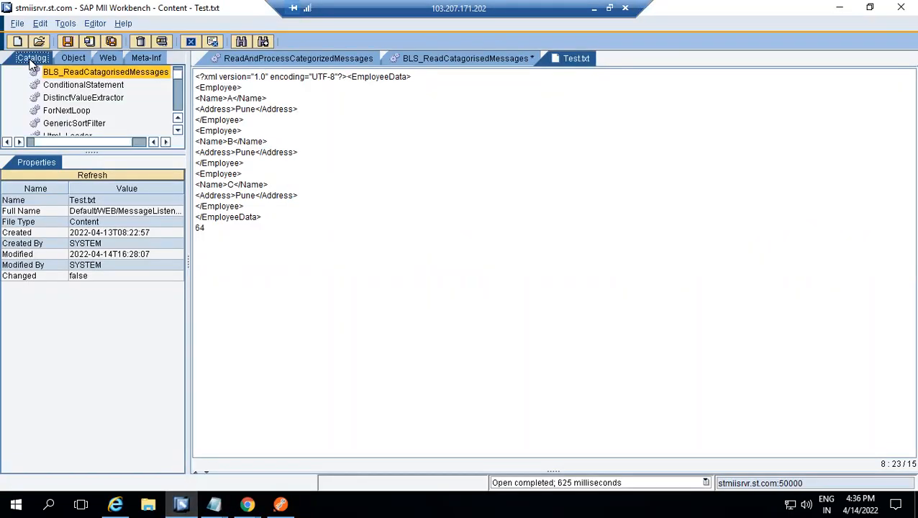
click(72, 85)
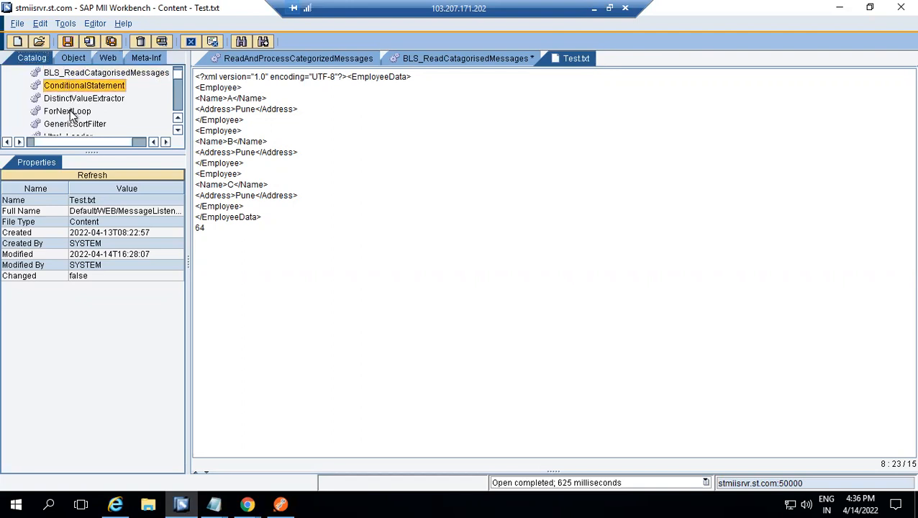
drag(81, 150, 74, 257)
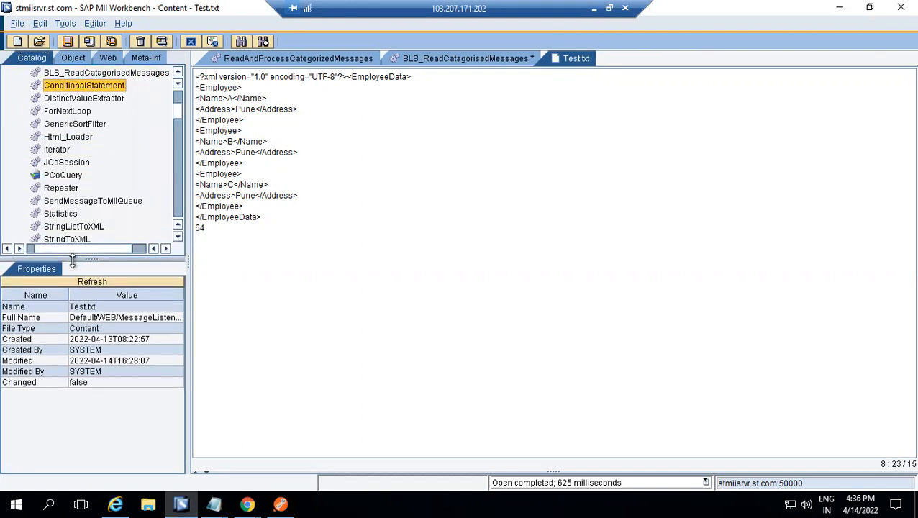
scroll(180, 100, up, 3)
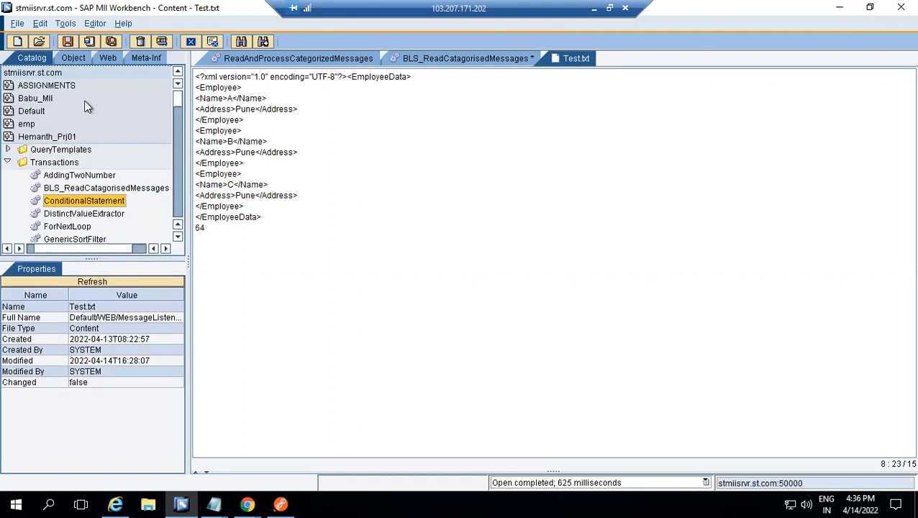
click(31, 111)
right_click(31, 111)
mouse_move(58, 122)
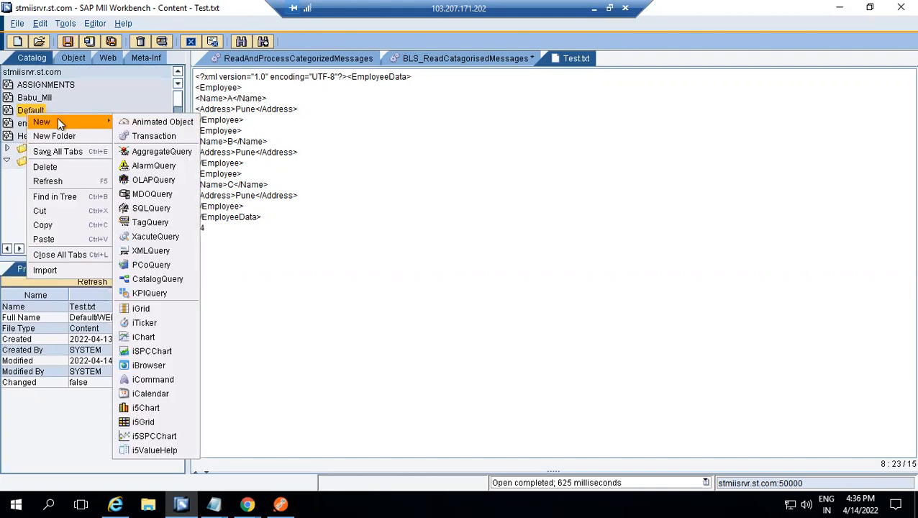
click(147, 136)
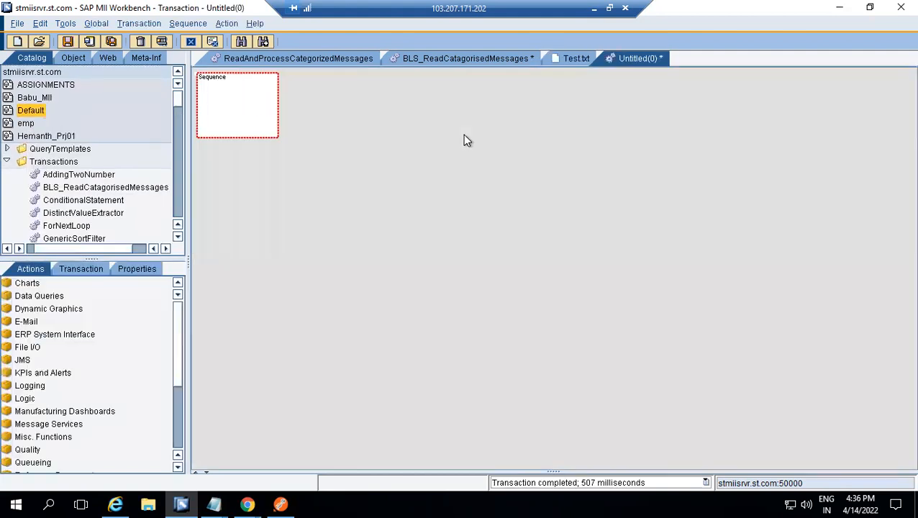
Add a Query Messages action from Message Services to the transaction's first sequence
drag(188, 317, 212, 361)
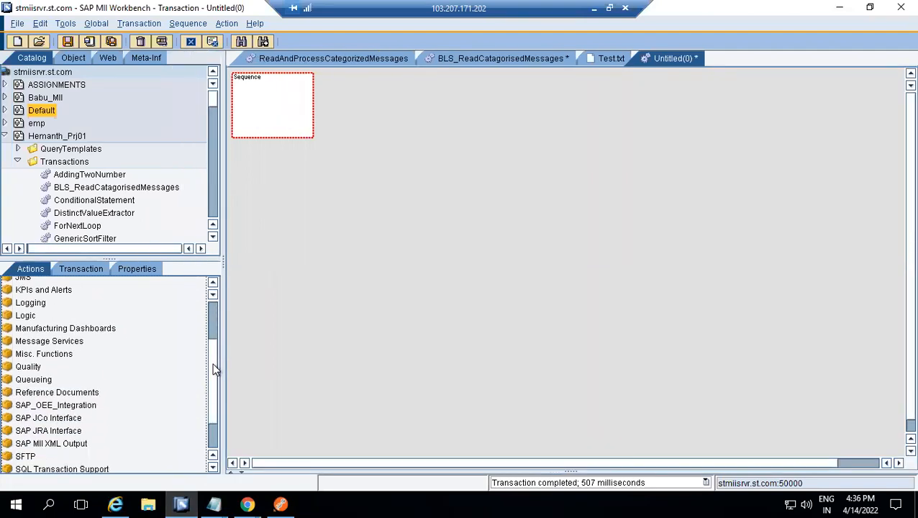
double_click(62, 341)
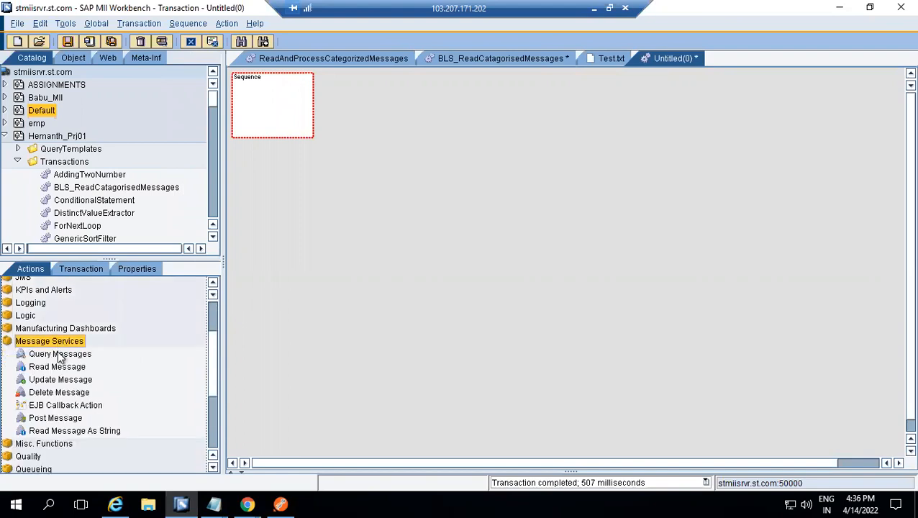
click(44, 355)
drag(68, 361, 276, 106)
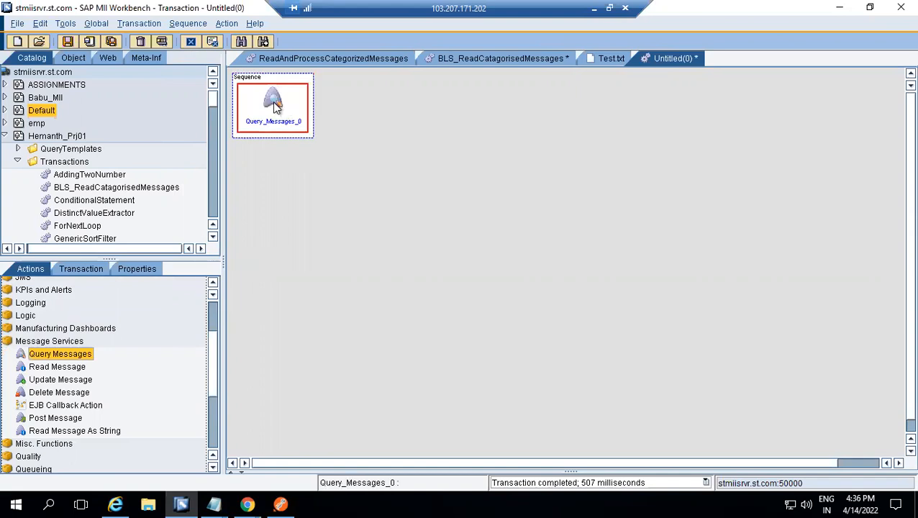
Configure the Query Messages action with server name XMIIMESSAGELISTENER, checking the listener name against the Test message in the MII Portal
double_click(274, 106)
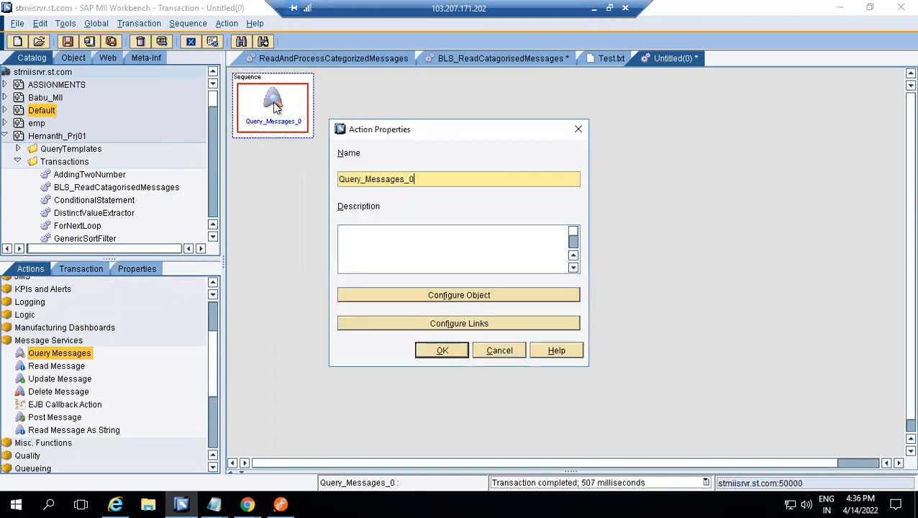
click(451, 296)
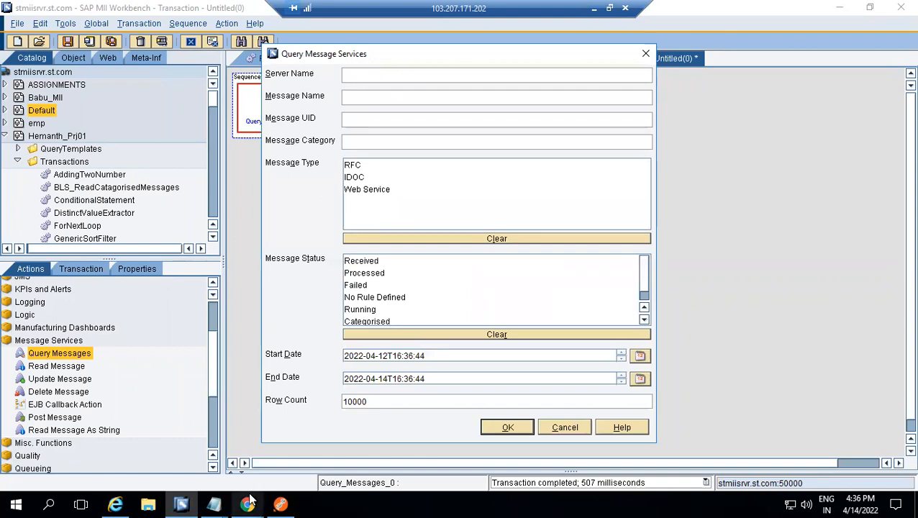
mouse_move(246, 504)
click(200, 448)
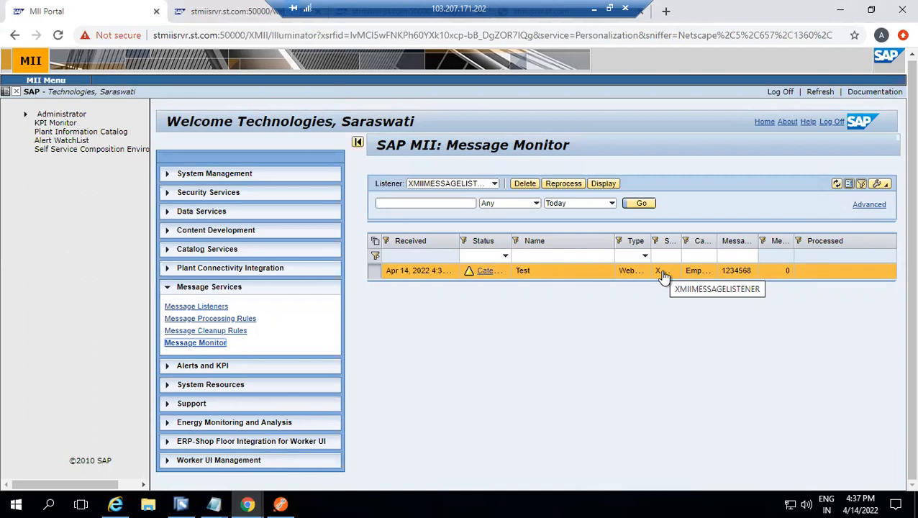
key(alt+Tab)
click(484, 74)
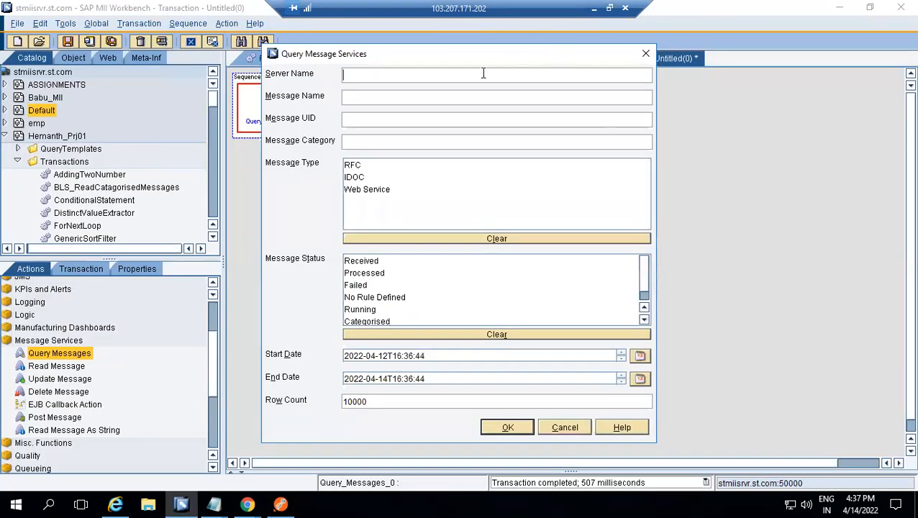
text(XMIIMESSAGELISTE)
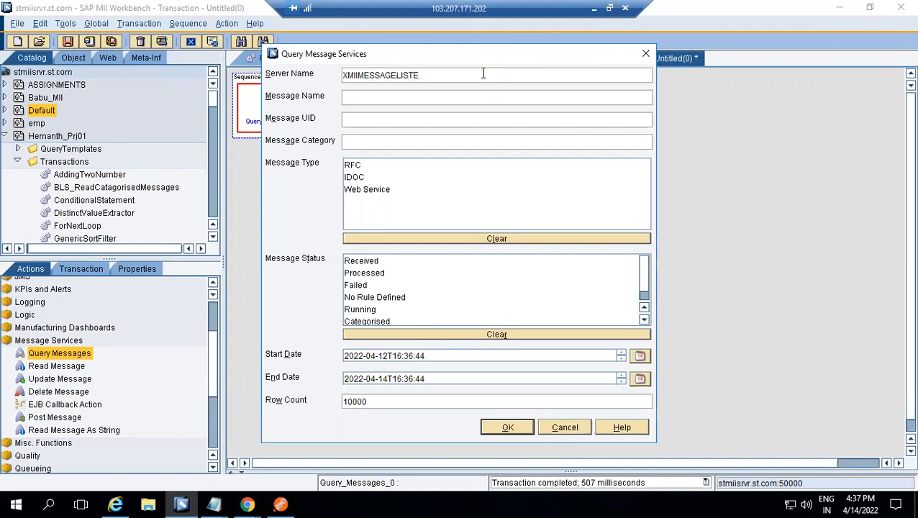
text(NER)
Restrict the message query to type Web Service and status Categorised, with end date 2023-04-14T16:36:44, and apply the configuration
click(363, 191)
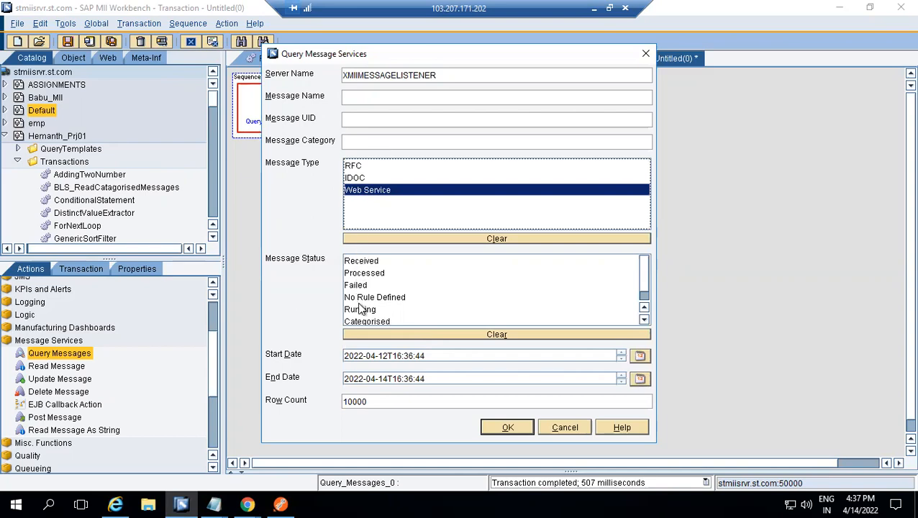
click(367, 323)
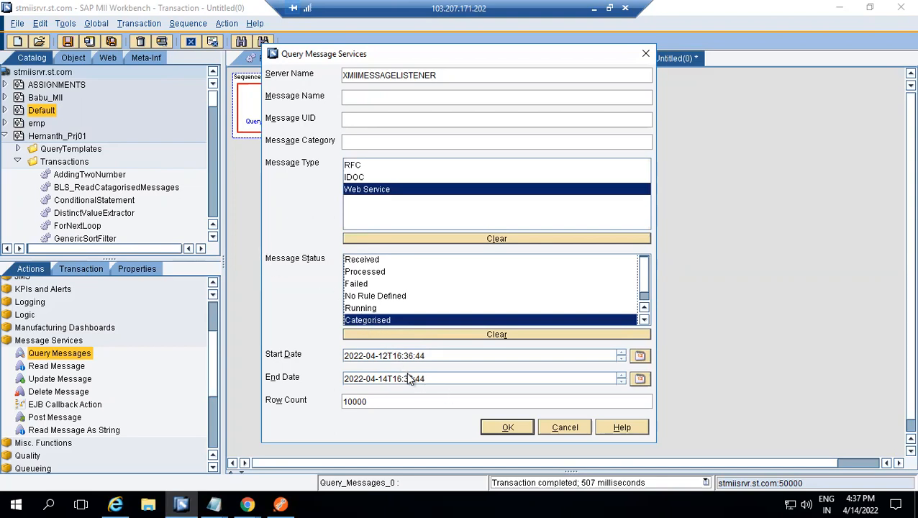
click(639, 379)
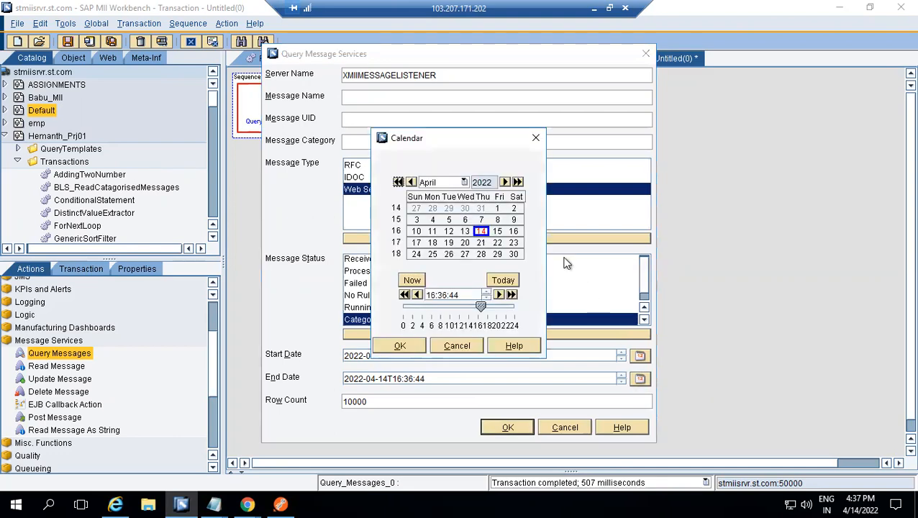
click(518, 183)
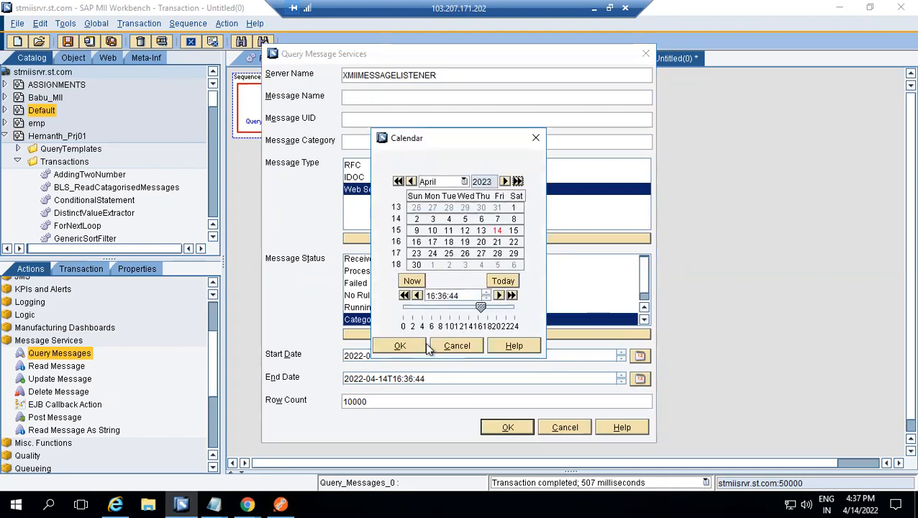
click(400, 345)
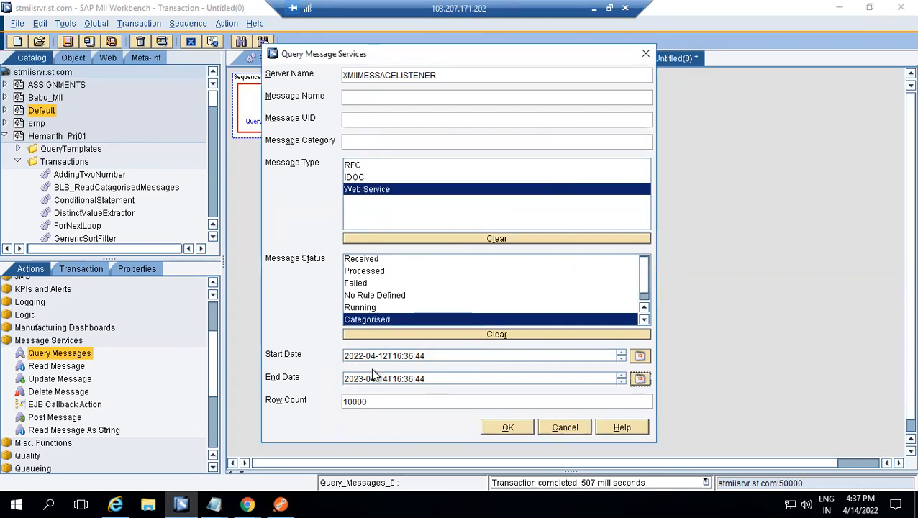
click(501, 426)
click(441, 350)
Add a second sequence below the Query Messages sequence and place a Tracer logging action in it
click(298, 75)
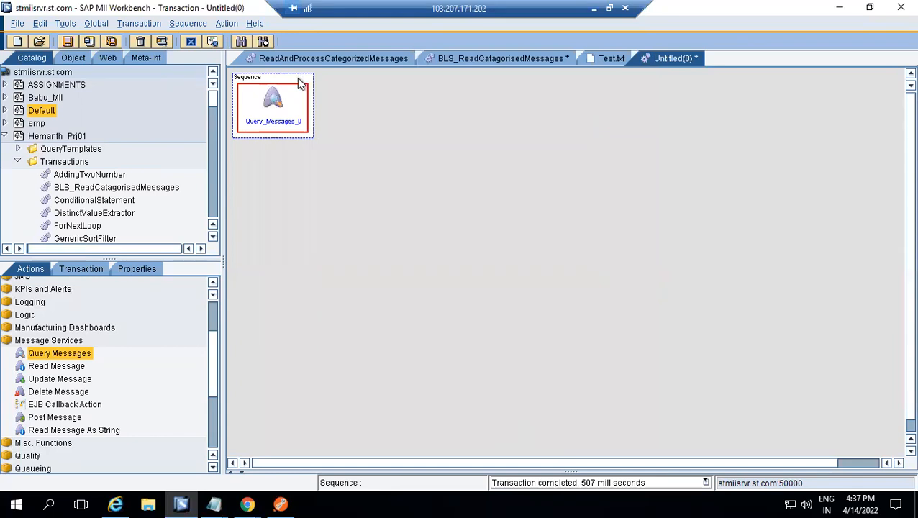
right_click(297, 77)
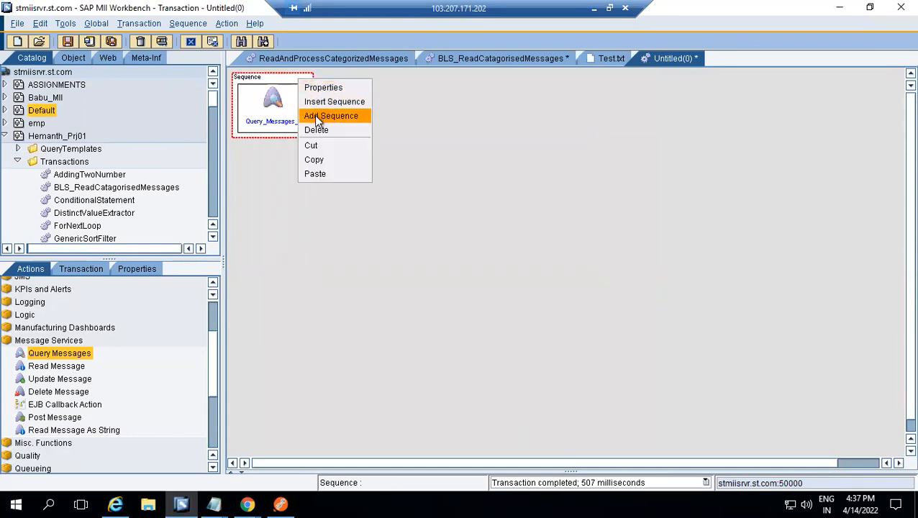
click(314, 115)
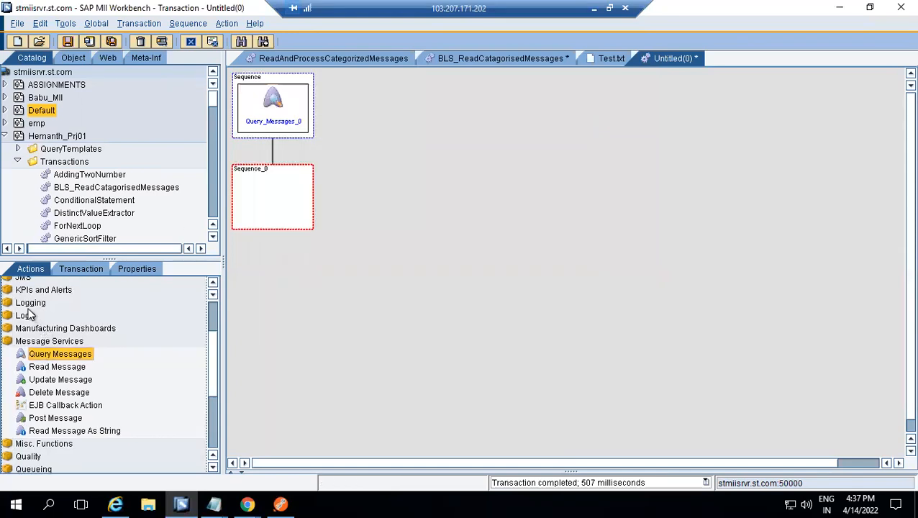
double_click(30, 303)
double_click(41, 315)
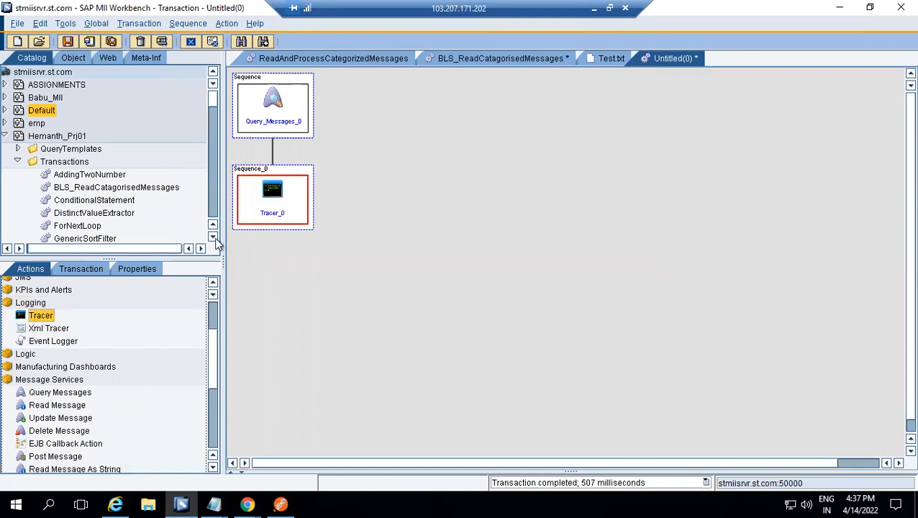
Link the Query Messages action's BufferListDoc output to the Tracer's Message property and confirm the action's properties
double_click(287, 210)
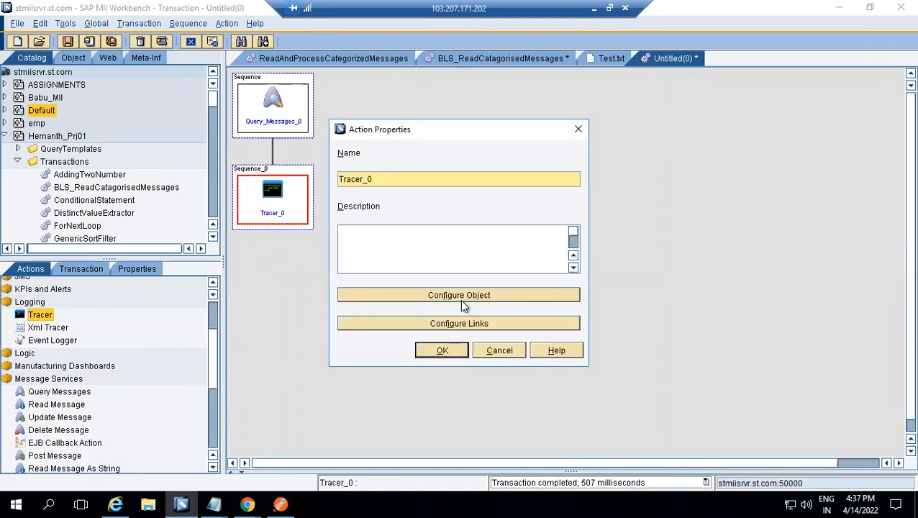
click(463, 322)
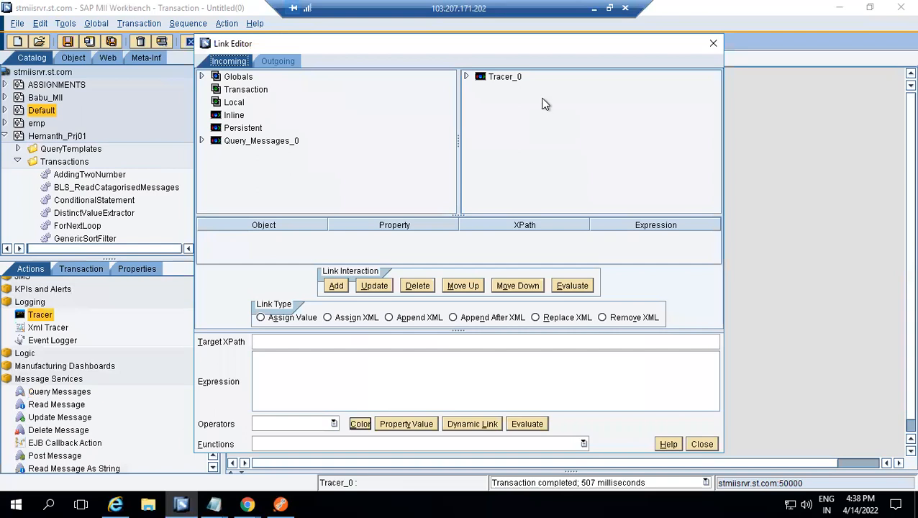
click(466, 76)
click(505, 87)
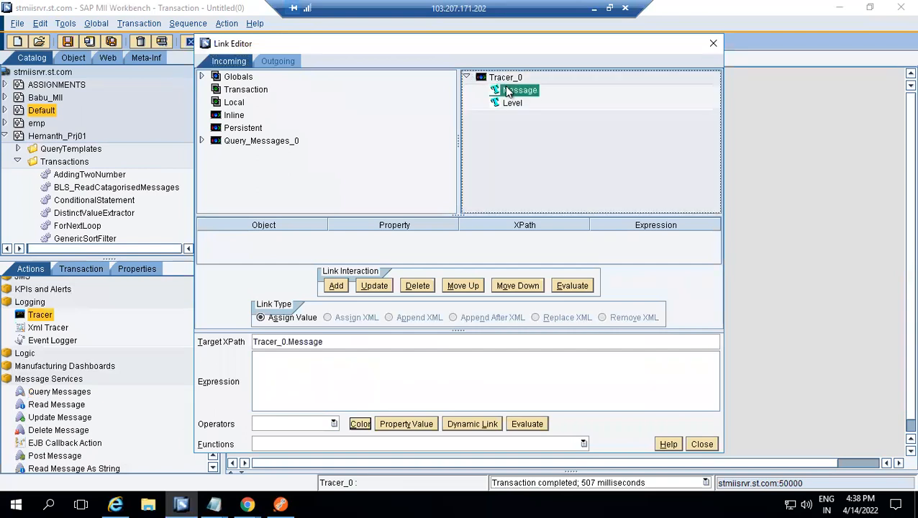
click(202, 140)
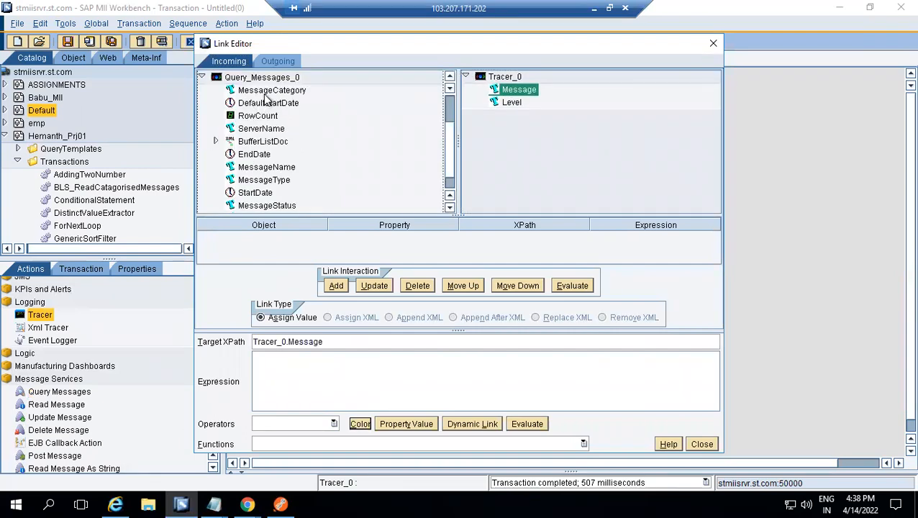
click(263, 142)
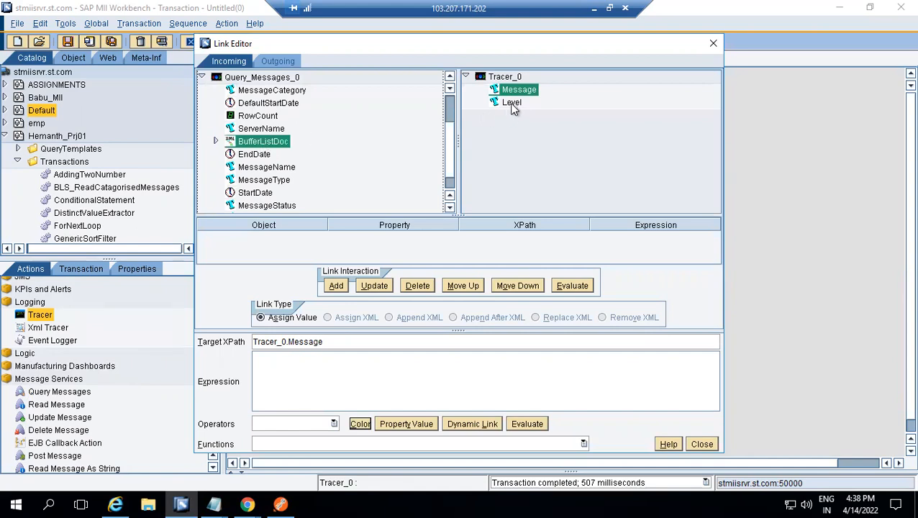
double_click(519, 90)
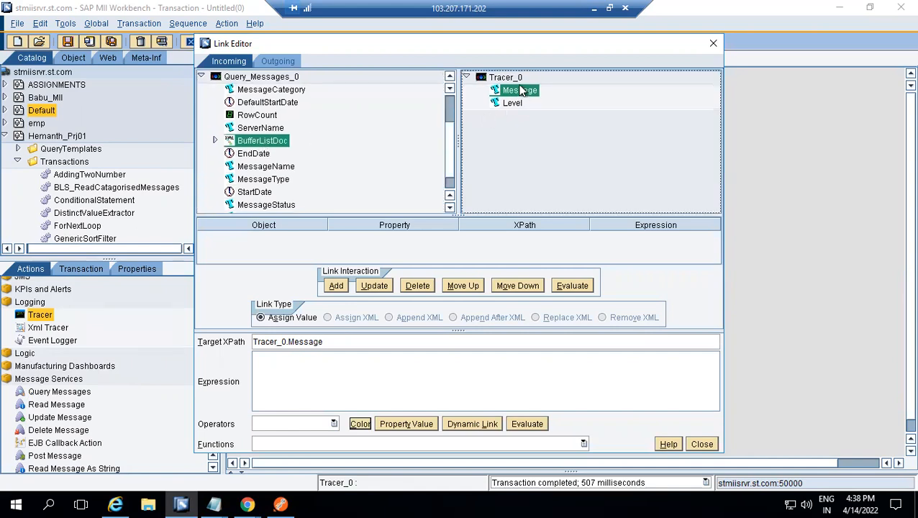
click(701, 443)
click(453, 353)
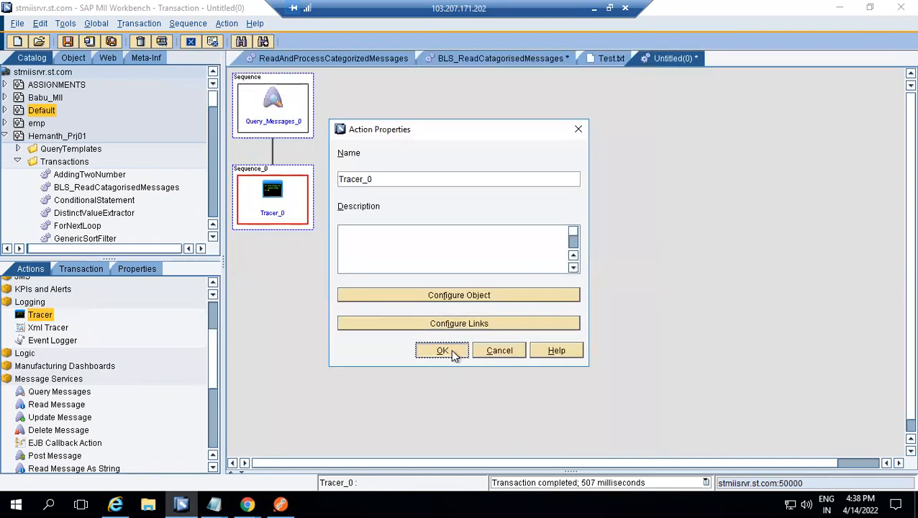
Execute the transaction at log level INFO and copy the Tracer output line into Notepad, replacing the existing text
click(161, 41)
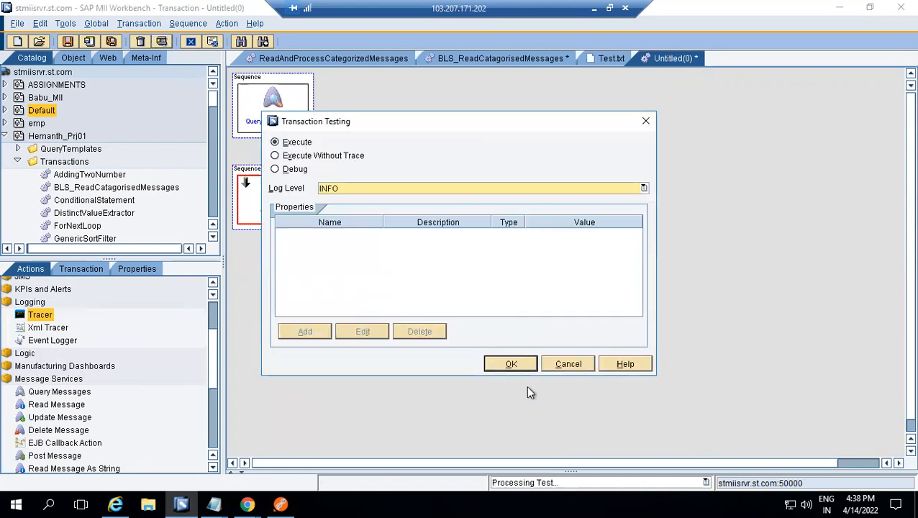
click(510, 363)
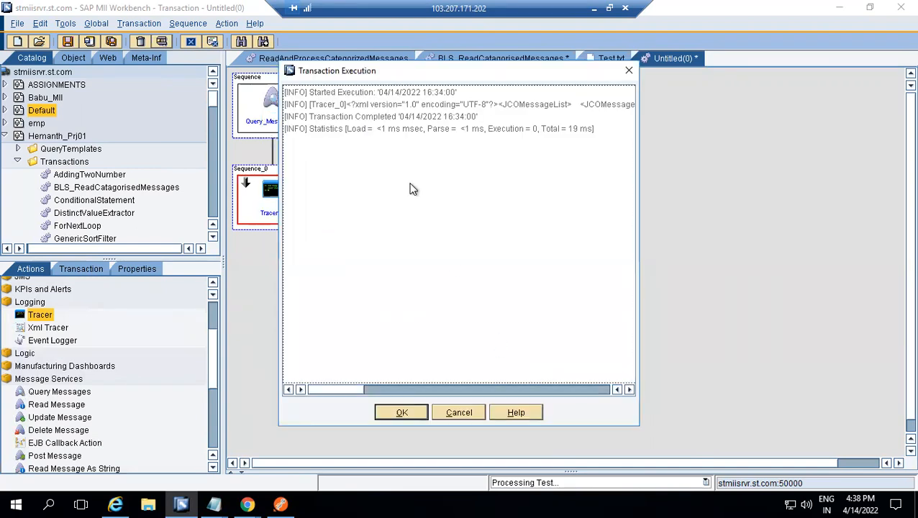
click(389, 109)
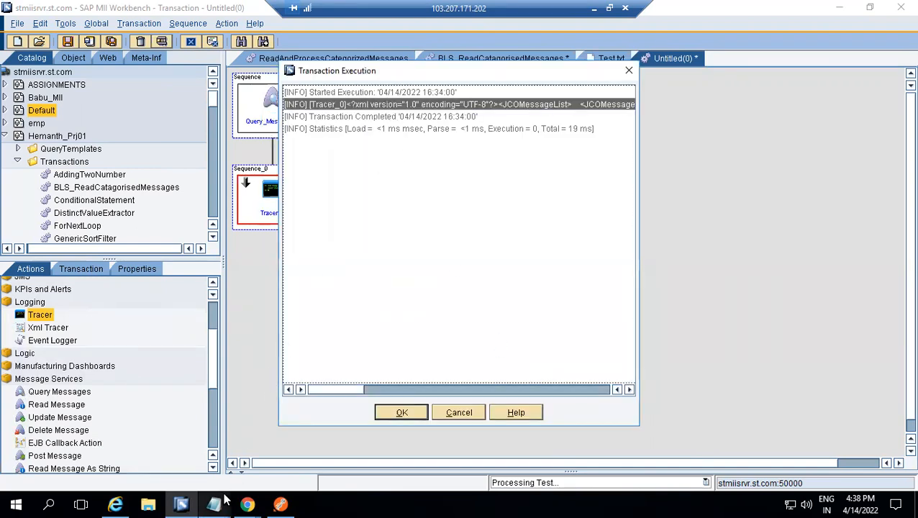
mouse_move(225, 500)
click(217, 454)
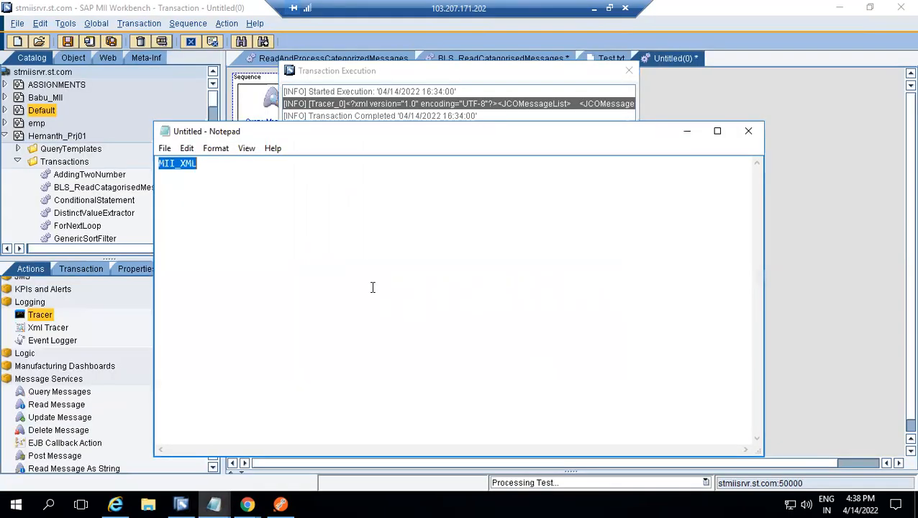
click(373, 287)
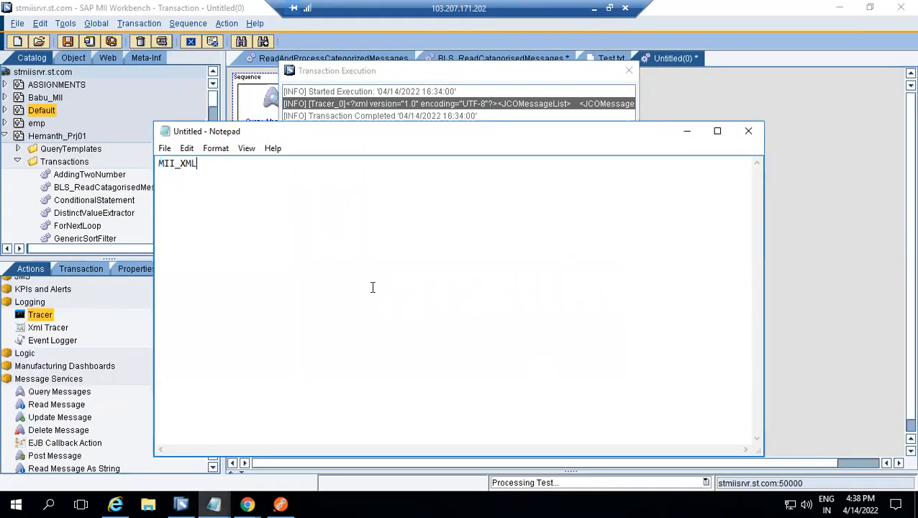
key(ctrl+a)
text([INFO] [Tracer_0]<?xml version="1.0" encoding="UTF-8"?><JCOMessageList>     <JCOMessage>         <MessageId>65</MessageId>         <MessageUID>1234568</MessageUID>         <JcoServerName>XMIIMESSAGELISTENER</JcoServerName>         <MessageName>Test</MessageName>         <Category>EmployeeQueue</Category>         <MessageNumber/>         <MessageType>3</MessageType>         <Status>6</Status>         <DocNumber/>     </JCOMessage>     <SequenceStatus/> </JCOMessageList>)
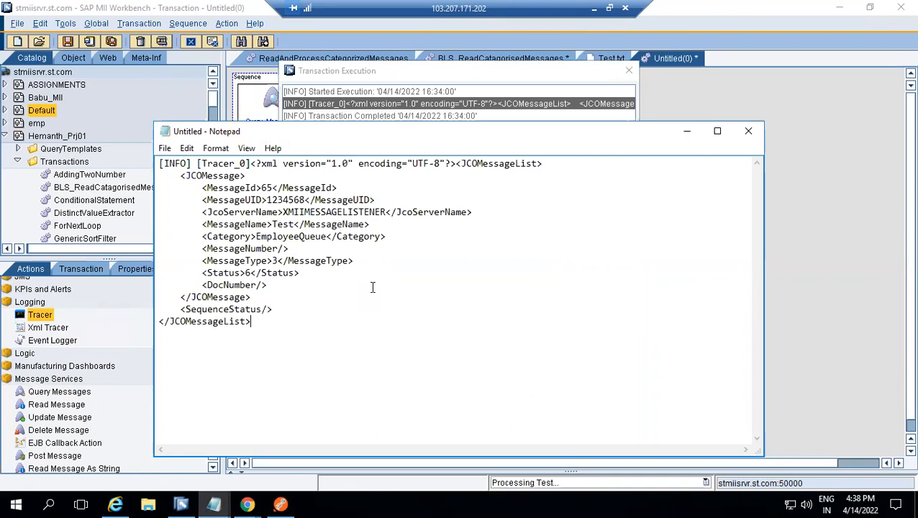
Examine the MessageId, MessageUID, JcoServerName and MessageName elements in the copied XML, and dismiss the transaction execution results
double_click(288, 213)
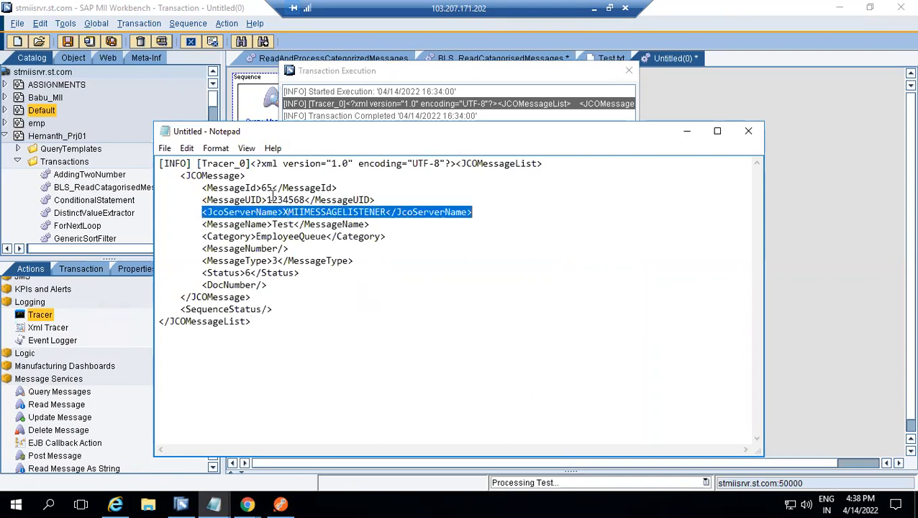
double_click(272, 199)
double_click(269, 188)
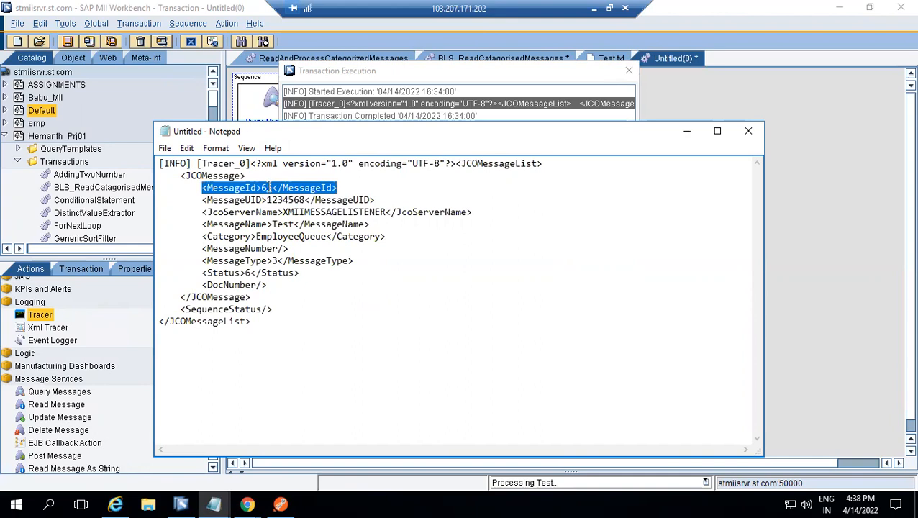
double_click(263, 224)
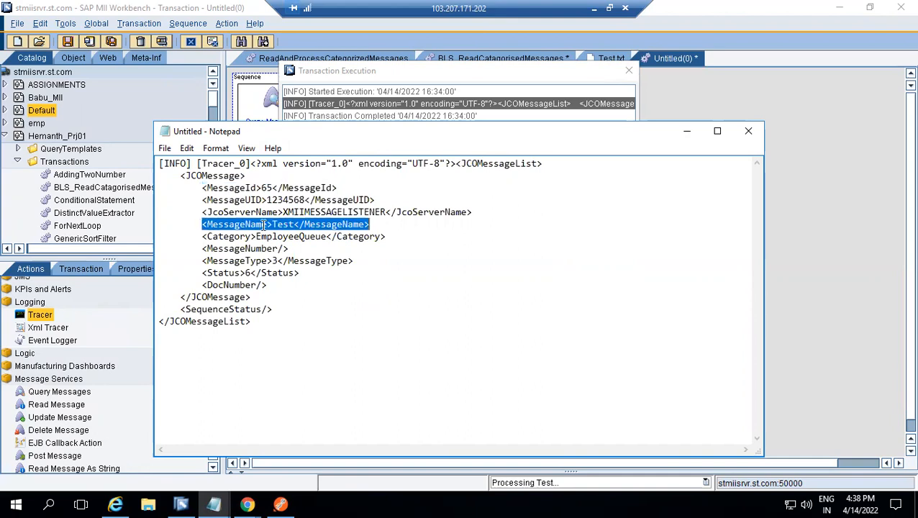
double_click(267, 213)
double_click(268, 200)
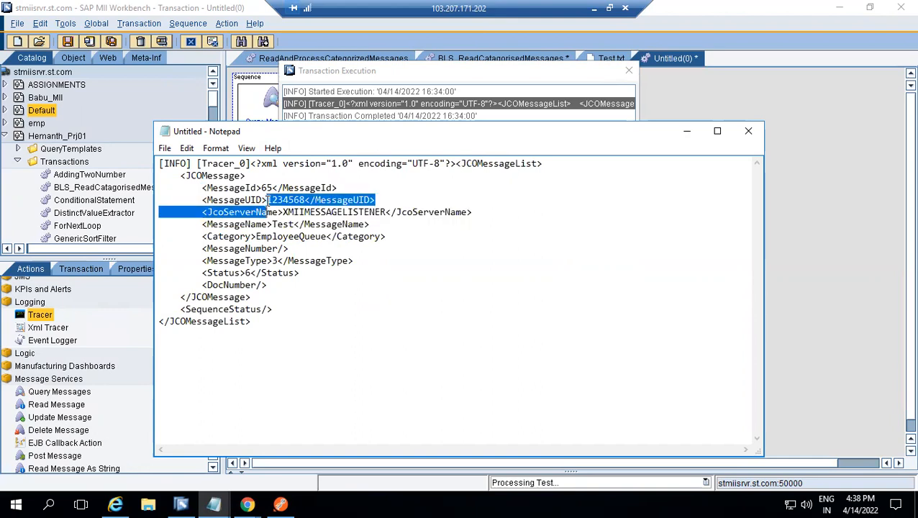
double_click(263, 187)
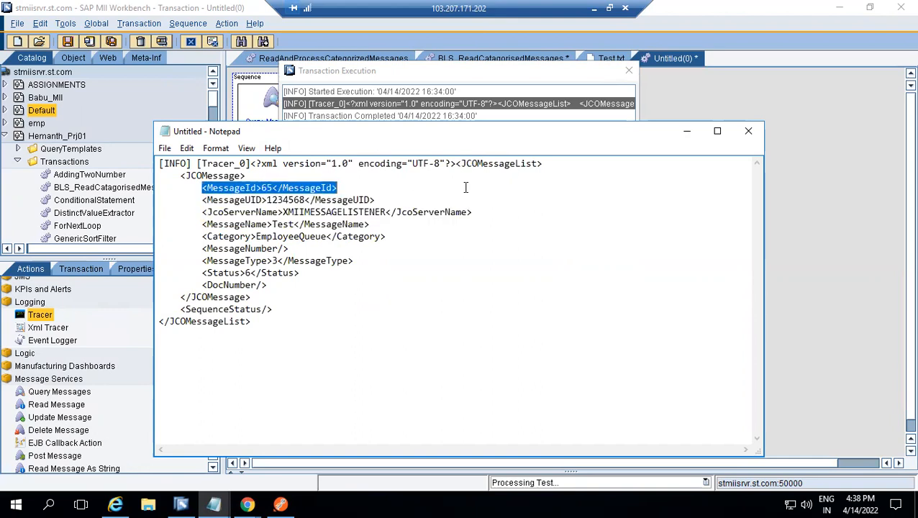
click(687, 131)
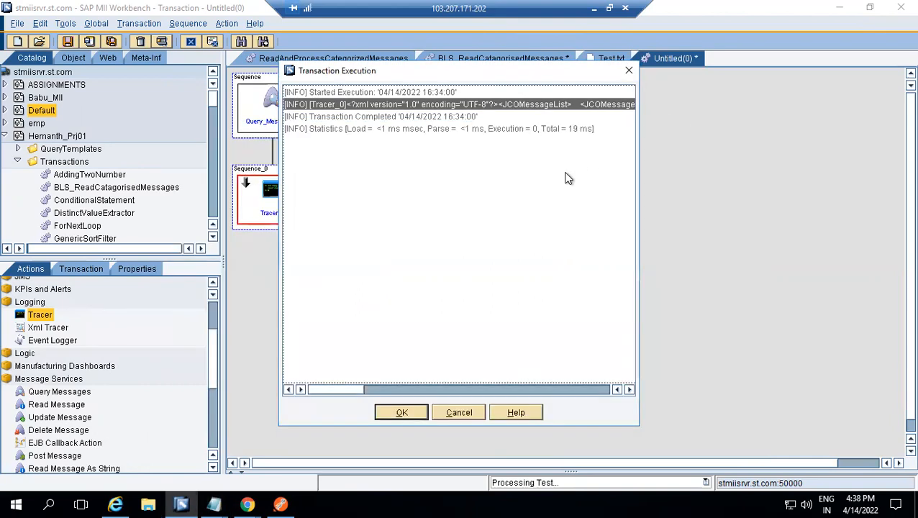
click(405, 412)
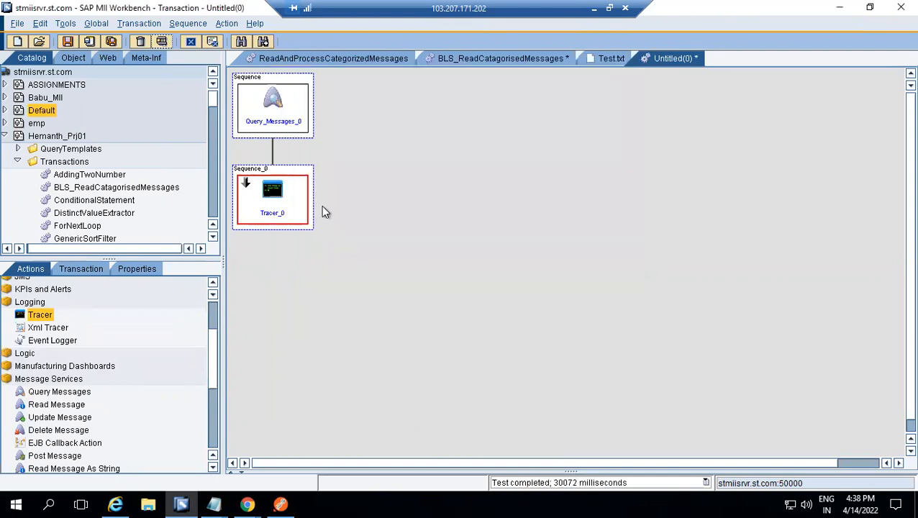
Insert a sequence between the Query Messages and Tracer sequences and place a Read Message action in it
right_click(299, 177)
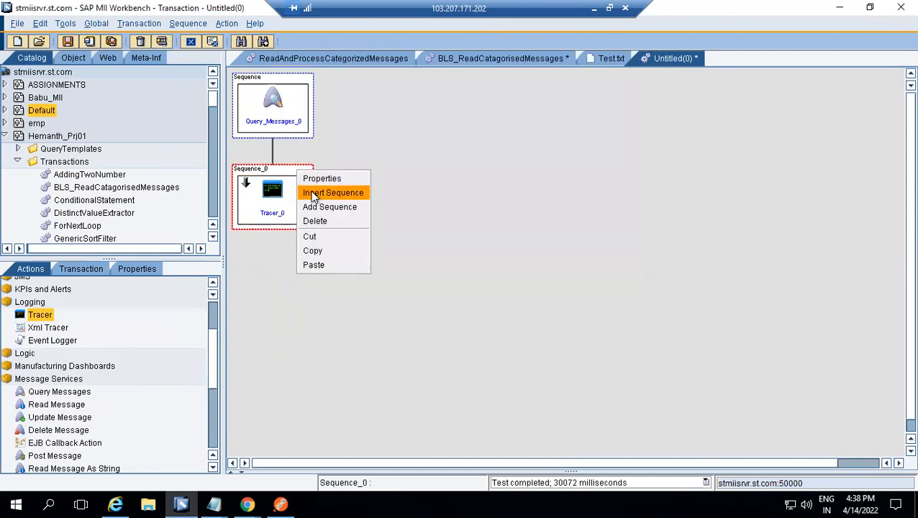
click(331, 191)
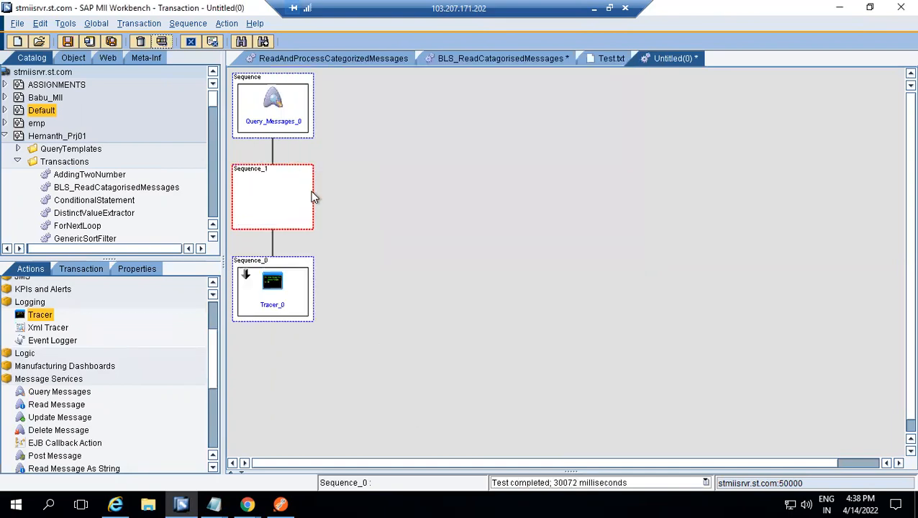
click(58, 407)
drag(58, 407, 272, 200)
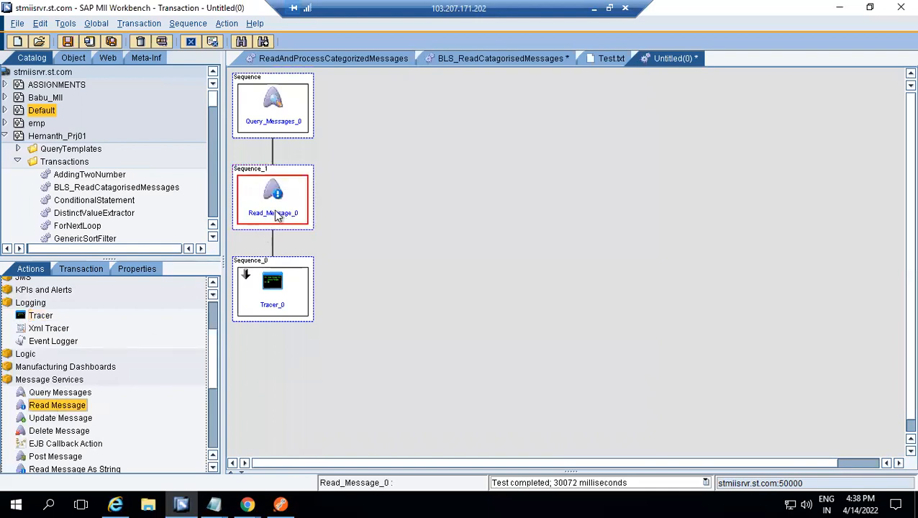
Link MessageId from the Query Messages BufferListDoc, under JCOMessageList/JCOMessage, to the Read Message action's MessageId
double_click(277, 201)
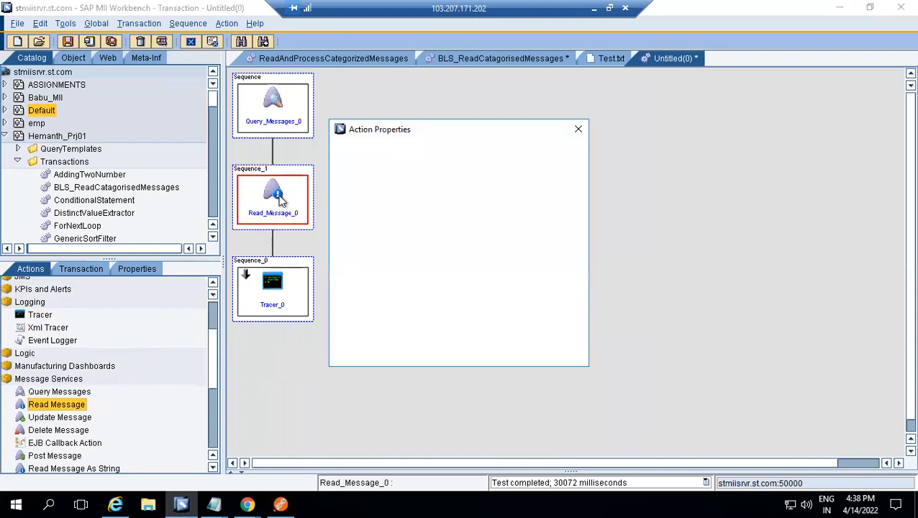
click(485, 318)
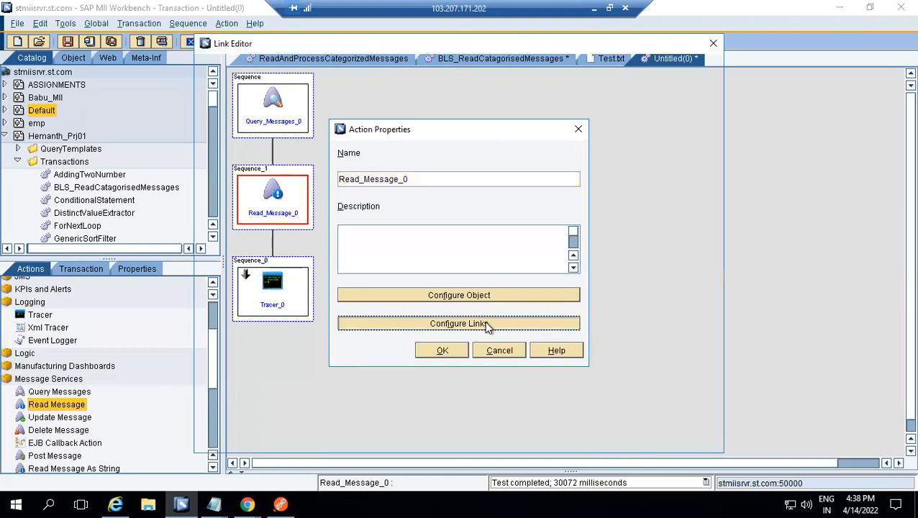
click(466, 76)
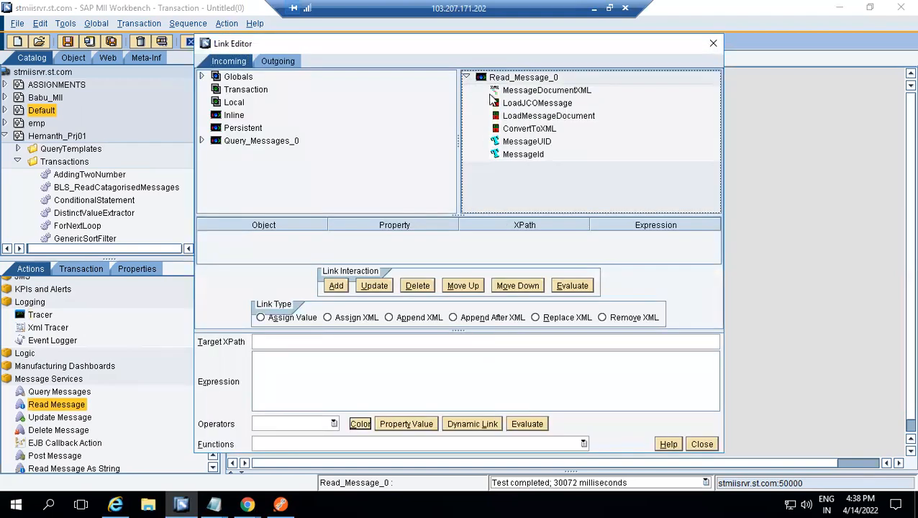
click(524, 154)
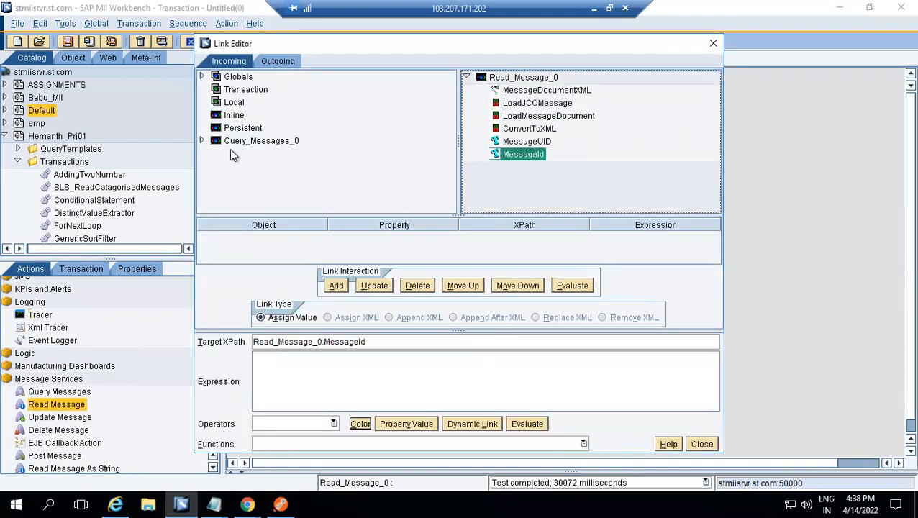
click(202, 141)
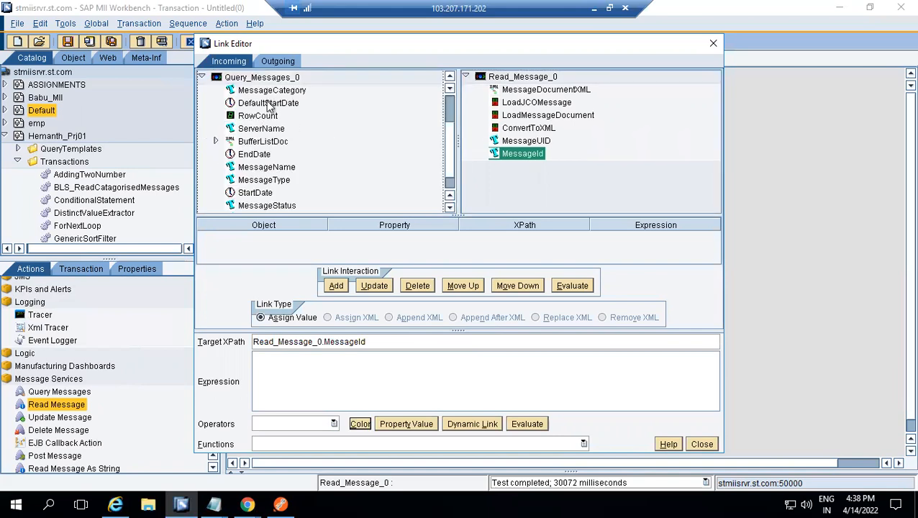
click(215, 141)
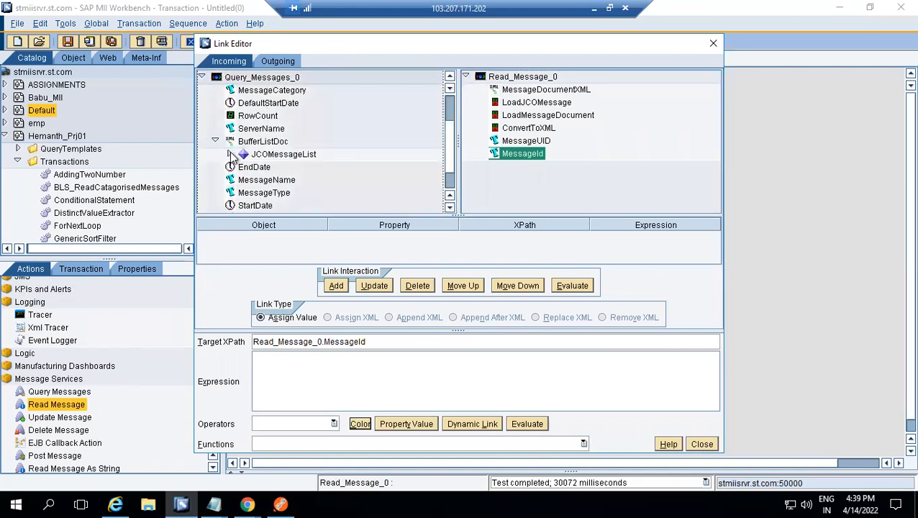
click(229, 154)
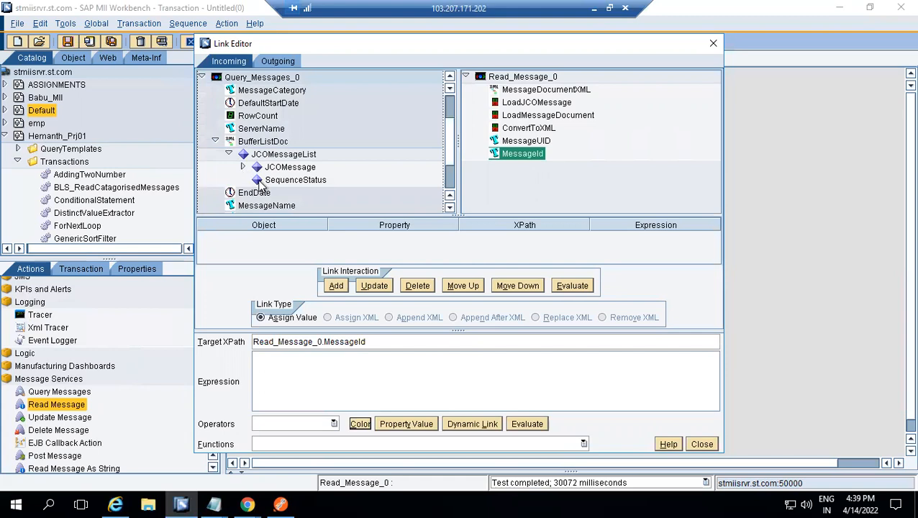
click(243, 168)
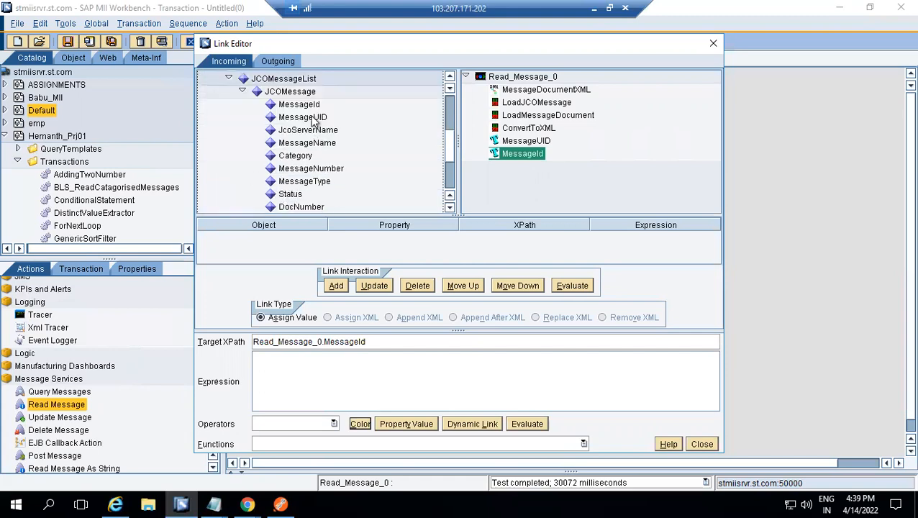
click(315, 106)
alt+click(537, 154)
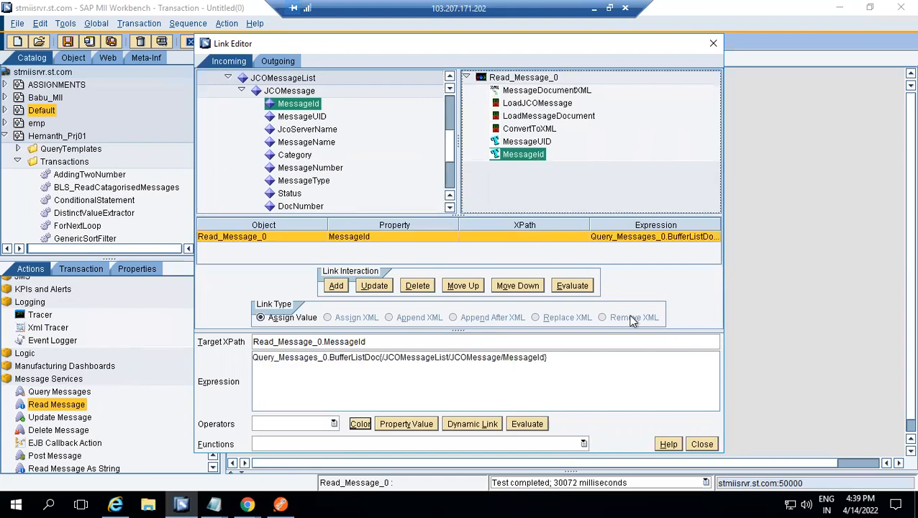
click(702, 444)
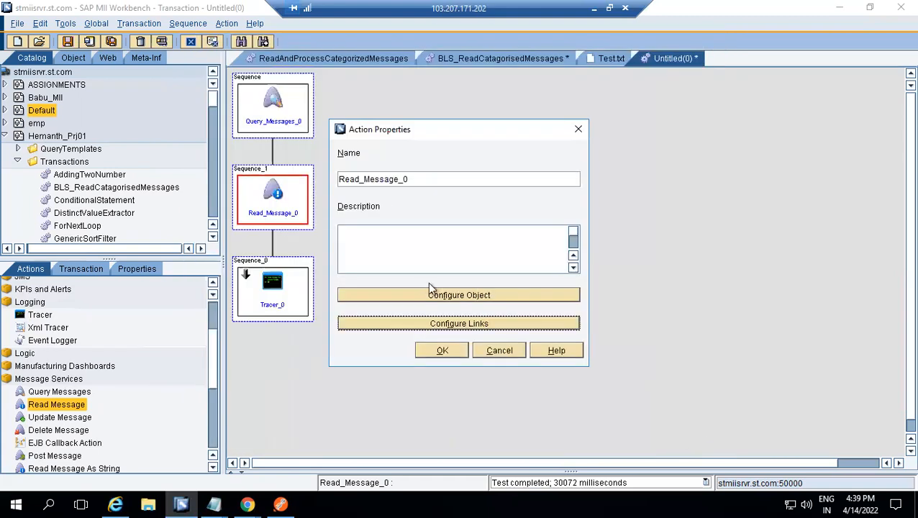
Add an incoming link that assigns 1 to the Read Message action's ConvertToXML property, and accept the action's properties
click(437, 324)
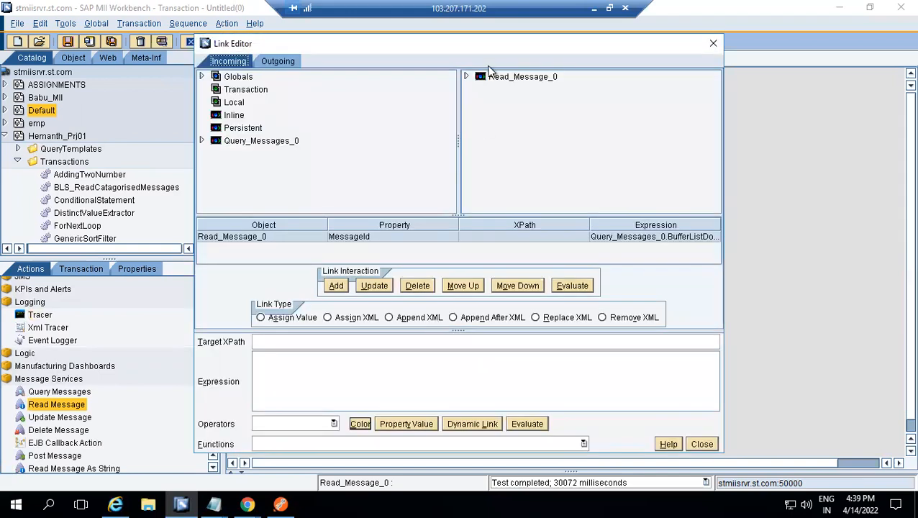
click(466, 76)
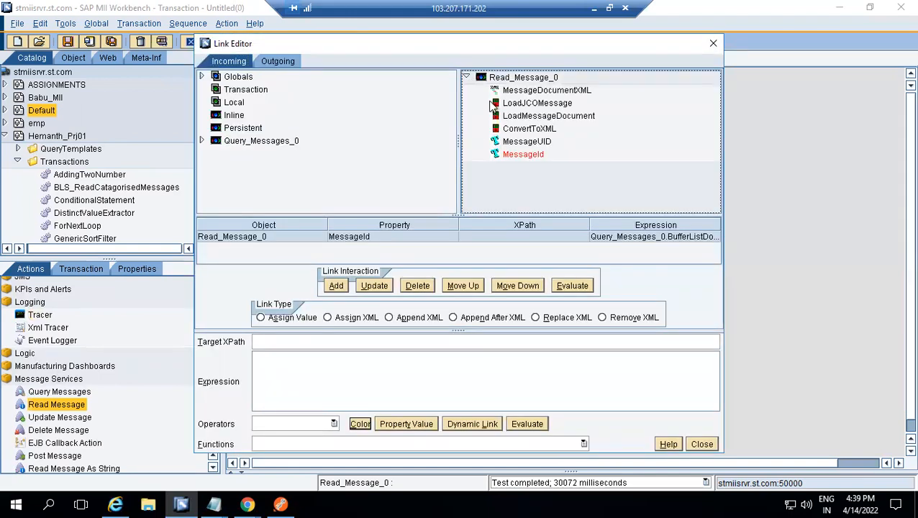
click(520, 131)
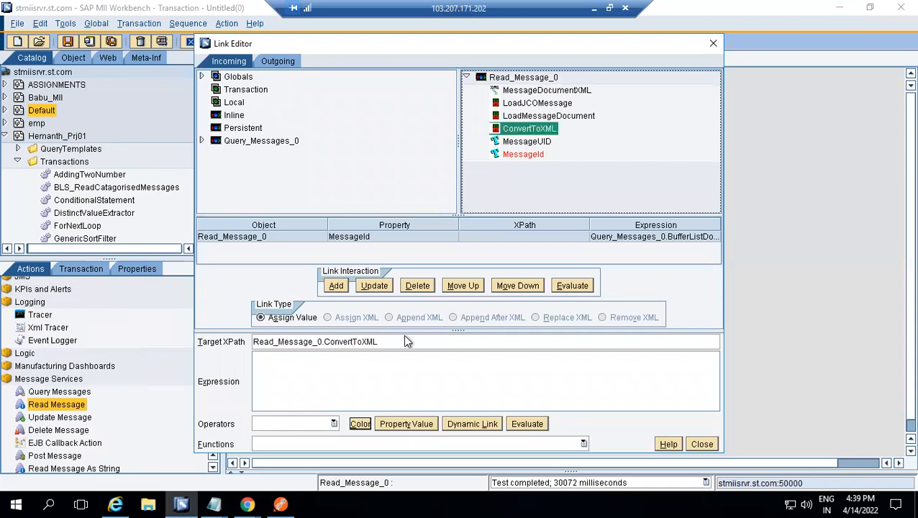
click(391, 376)
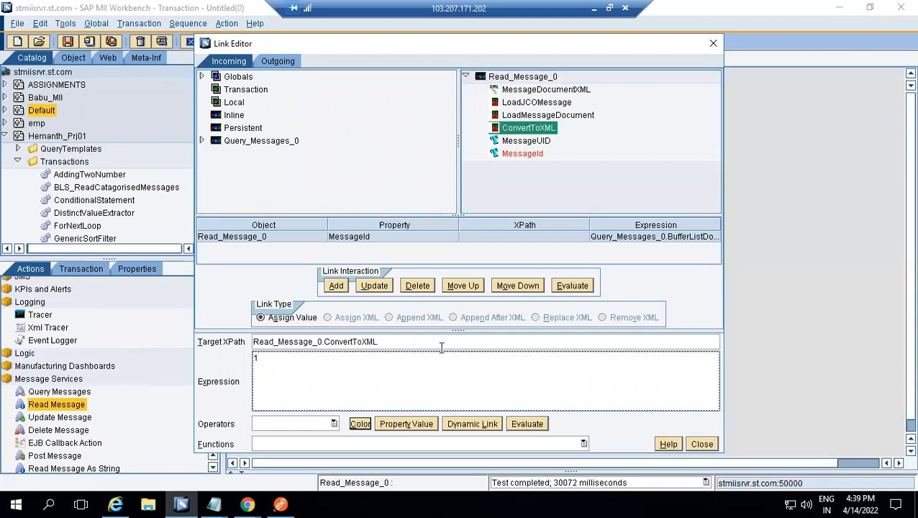
click(374, 286)
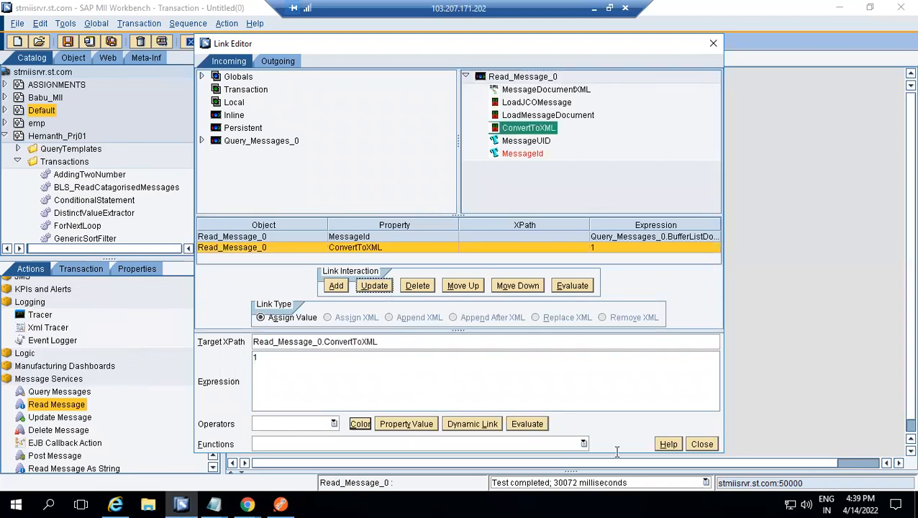
click(701, 444)
click(456, 348)
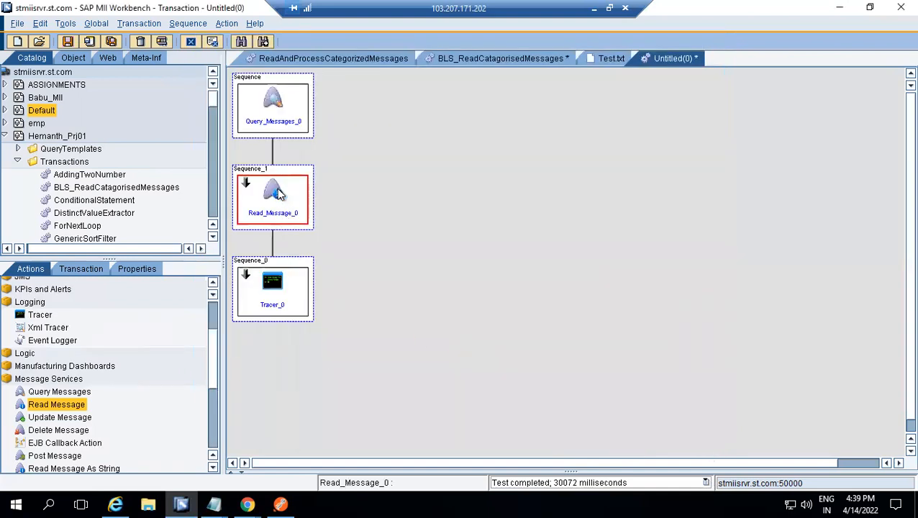
Relink the Tracer action's Message to Read_Message_0.MessageDocumentXML in place of the Query Messages BufferListDoc expression
double_click(287, 296)
click(440, 322)
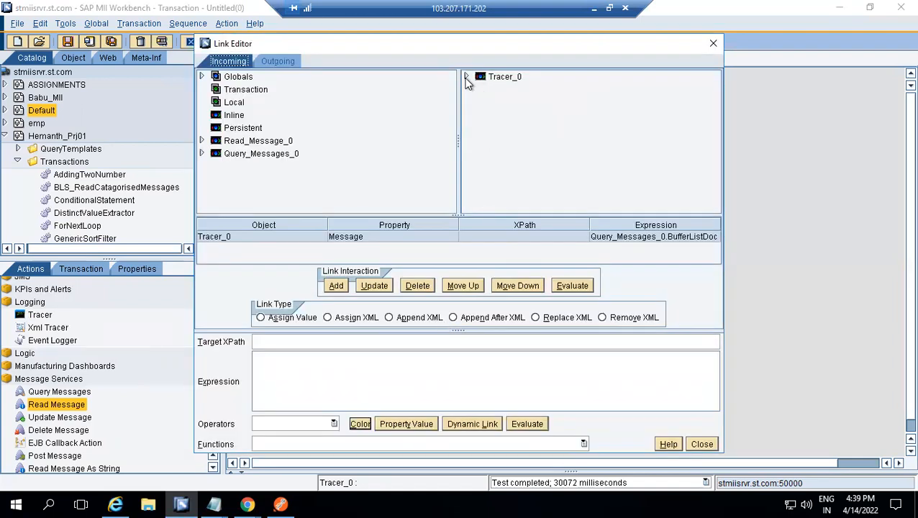
click(466, 76)
click(517, 91)
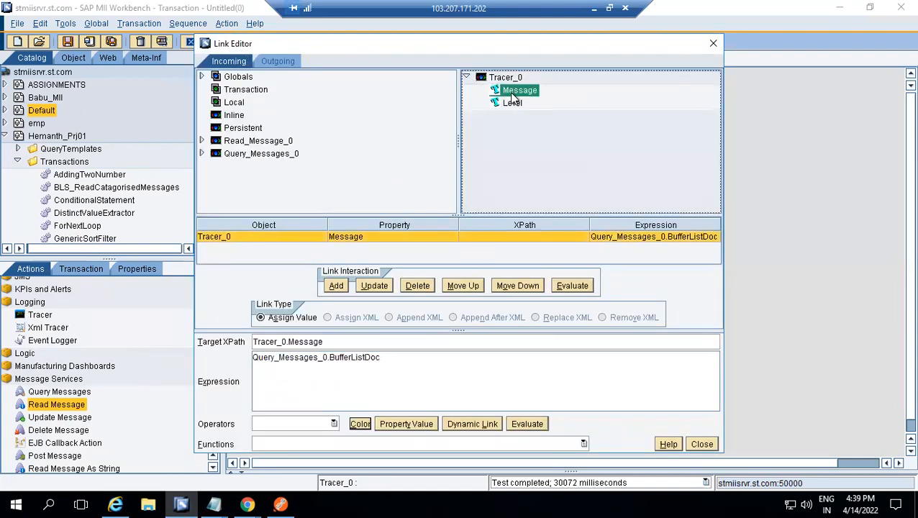
triple_click(395, 360)
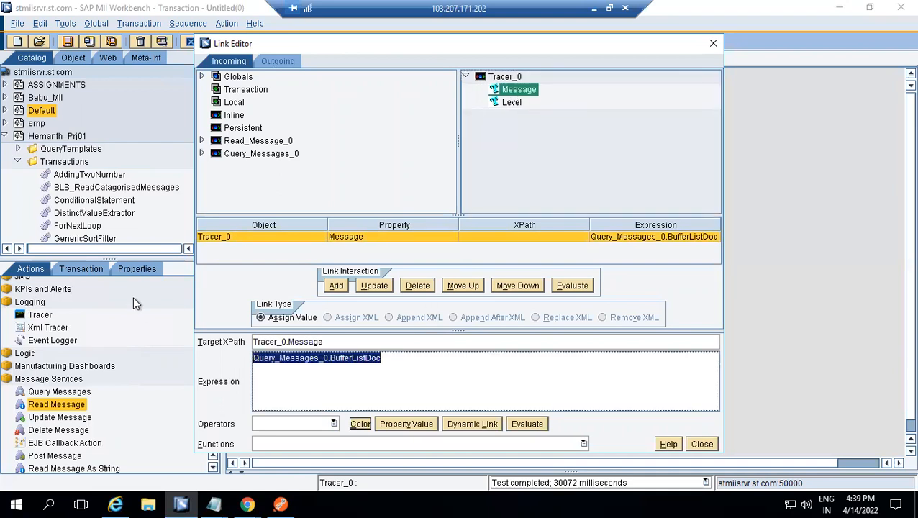
click(203, 141)
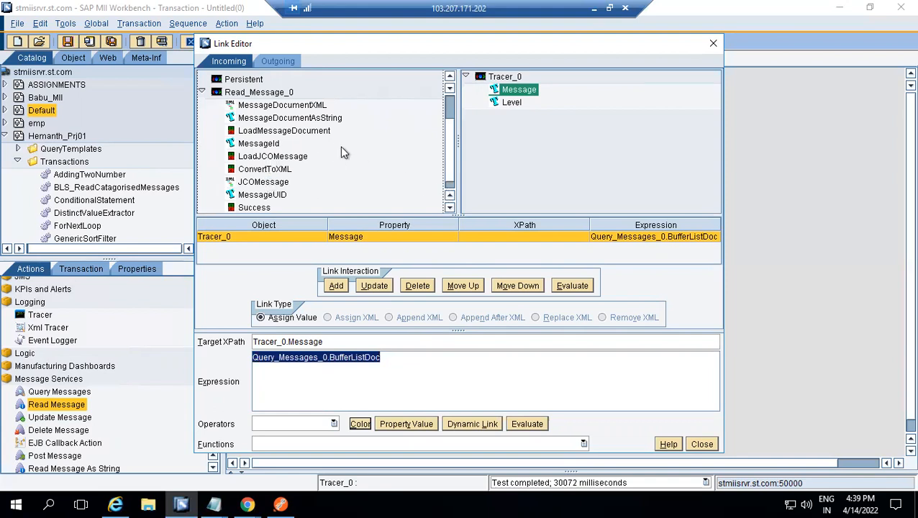
double_click(314, 106)
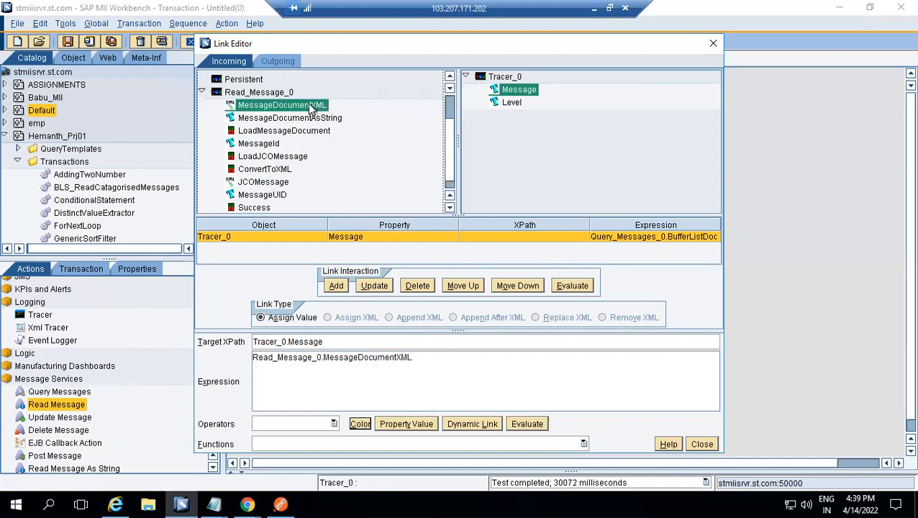
click(375, 285)
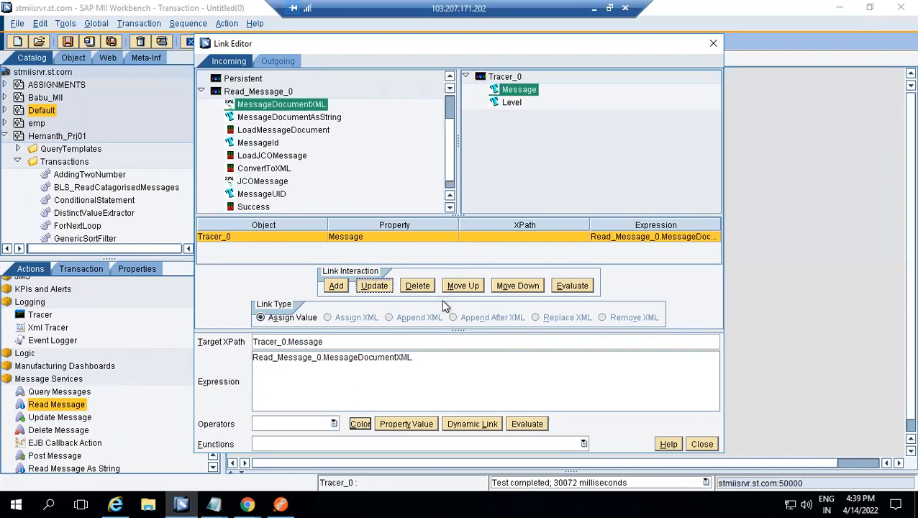
click(701, 443)
click(438, 348)
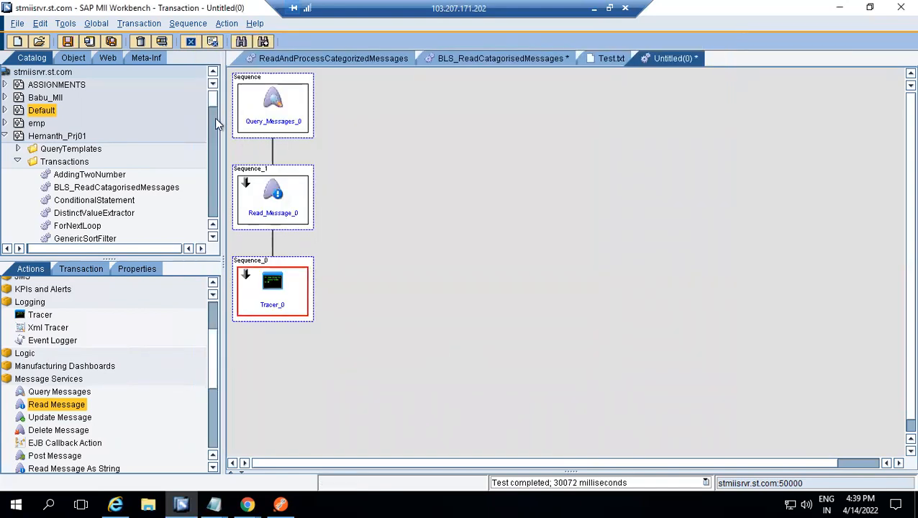
Execute the transaction at log level INFO and replace the JCOMessageList text in the untitled Notepad window with the Tracer output line
click(162, 41)
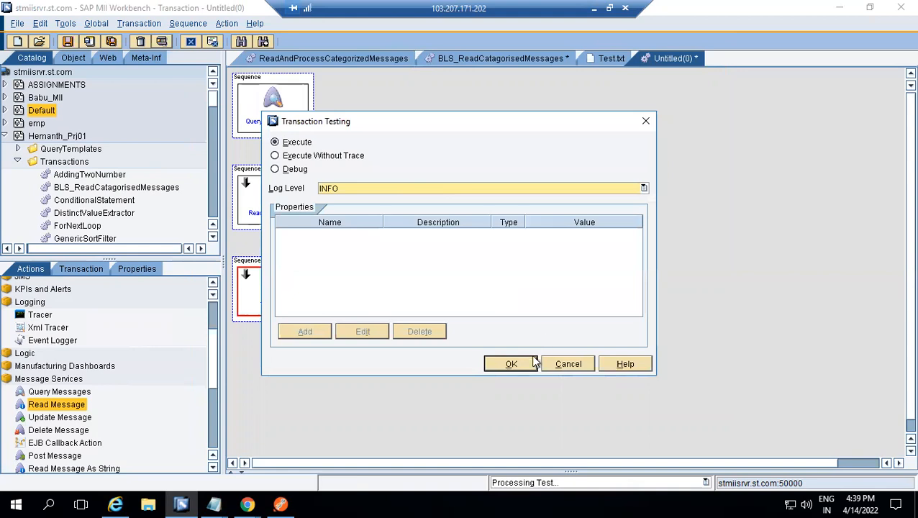
click(528, 362)
click(423, 104)
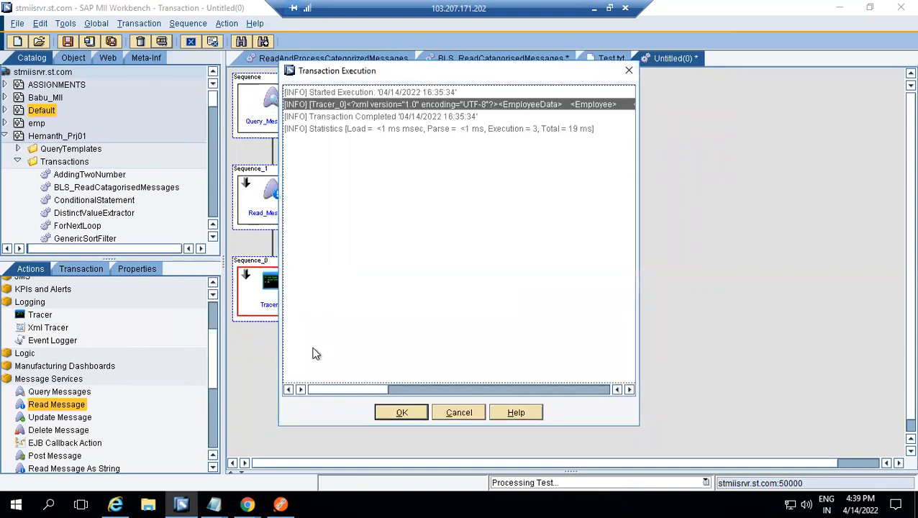
mouse_move(218, 501)
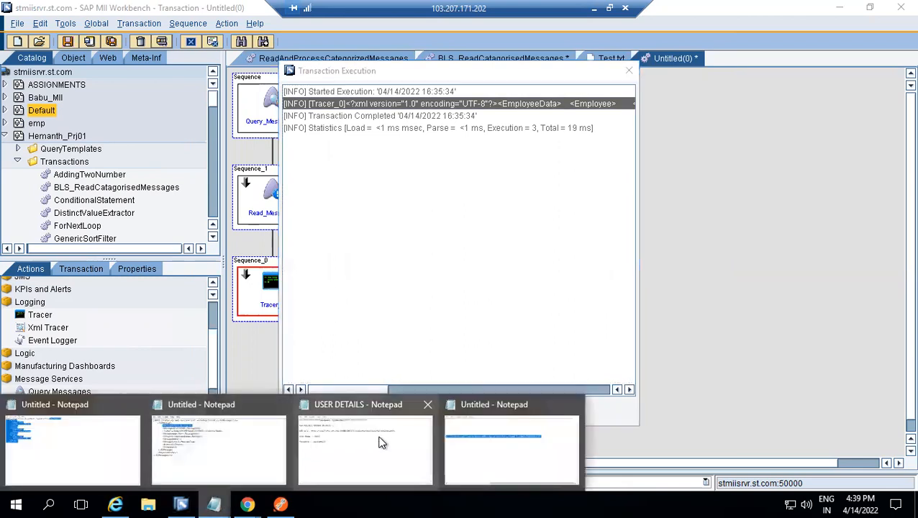
mouse_move(475, 446)
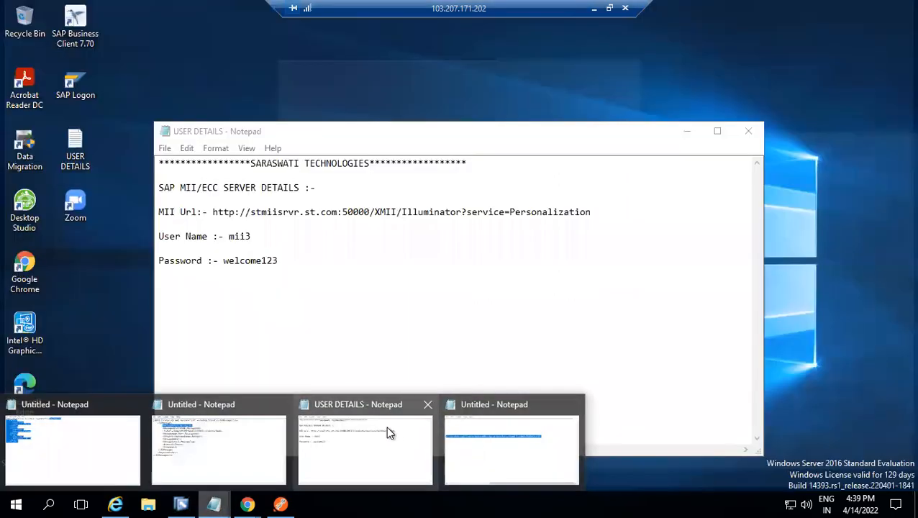
click(228, 421)
click(310, 305)
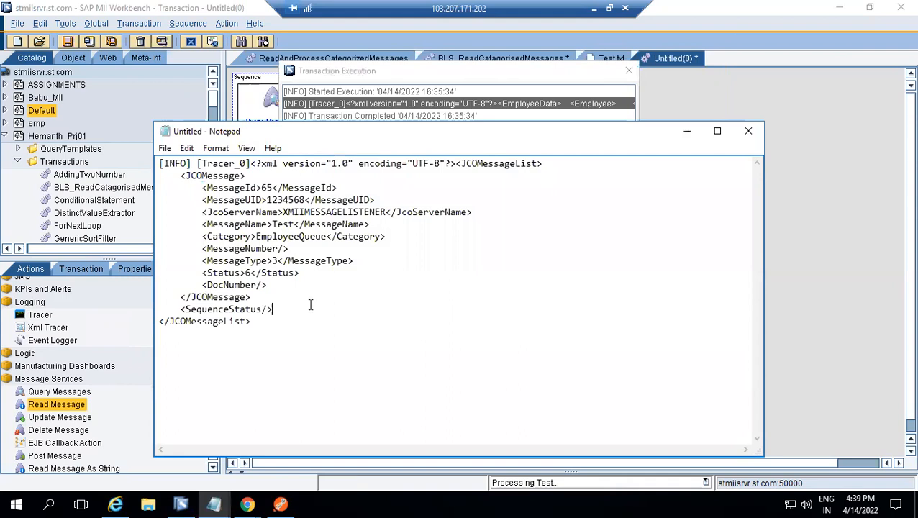
key(ctrl+a)
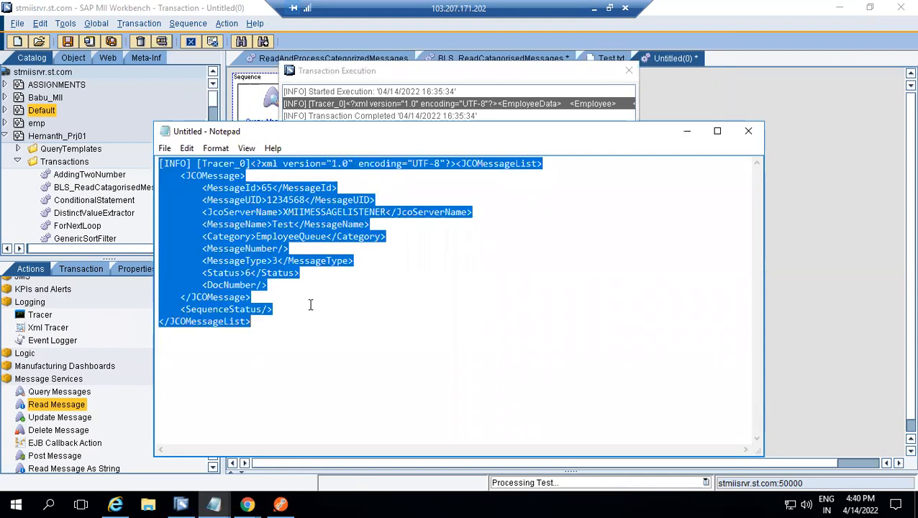
text([INFO] [Tracer_0]<?xml version="1.0" encoding="UTF-8"?><EmployeeData>     <Employee>         <Name>A</Name>         <Address>Pune</Address>     </Employee>     <Employee>         <Name>B</Name>         <Address>Pune</Address>     </Employee>     <Employee>         <Name>C</Name>         <Address>Pune</Address>     </Employee> </EmployeeData>)
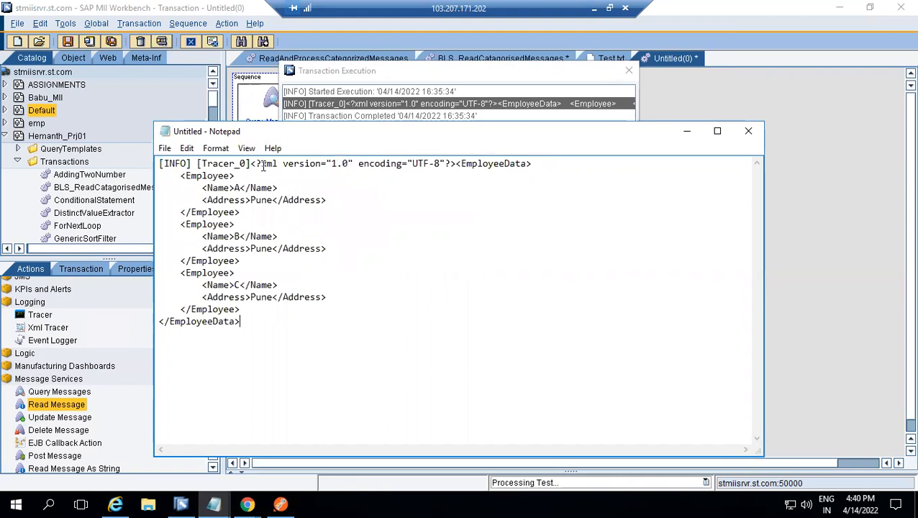
Compare the EmployeeData XML in the Tracer output with the raw request body in Postman, and dismiss the transaction execution results
drag(251, 163, 290, 328)
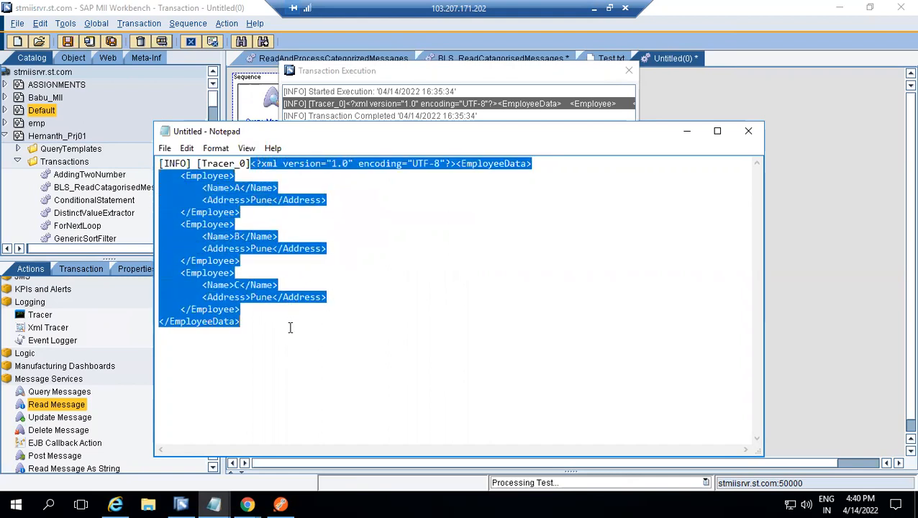
click(300, 236)
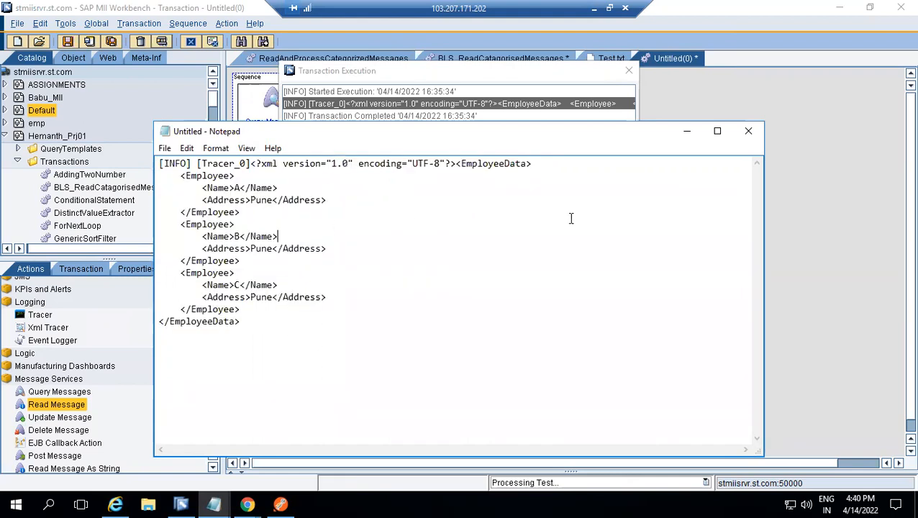
click(691, 131)
click(280, 504)
click(351, 255)
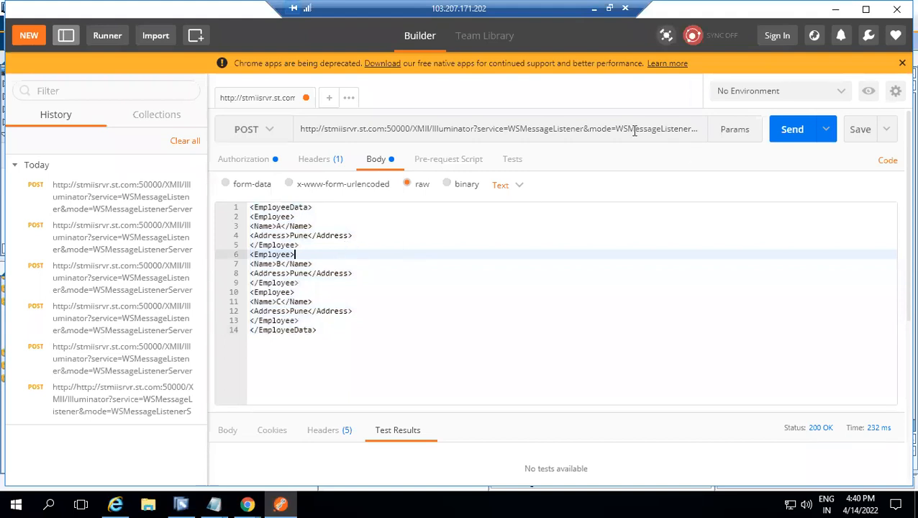
click(181, 504)
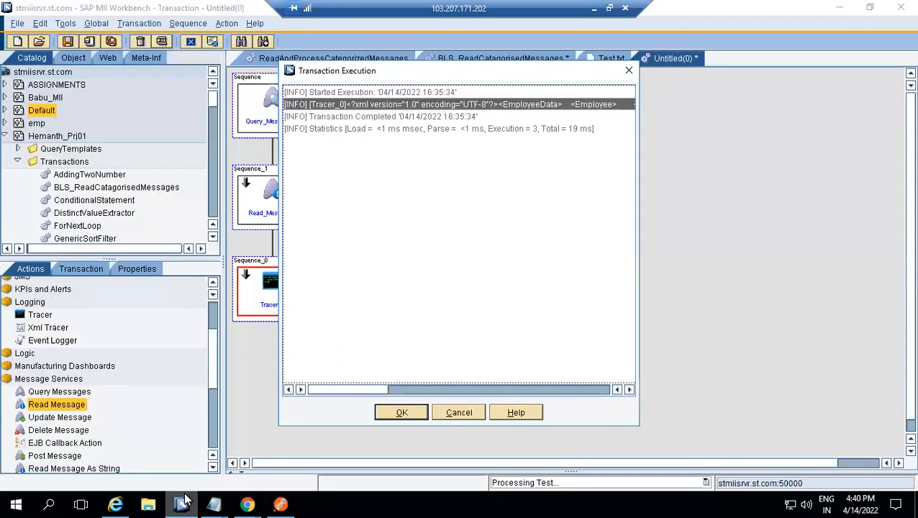
click(401, 412)
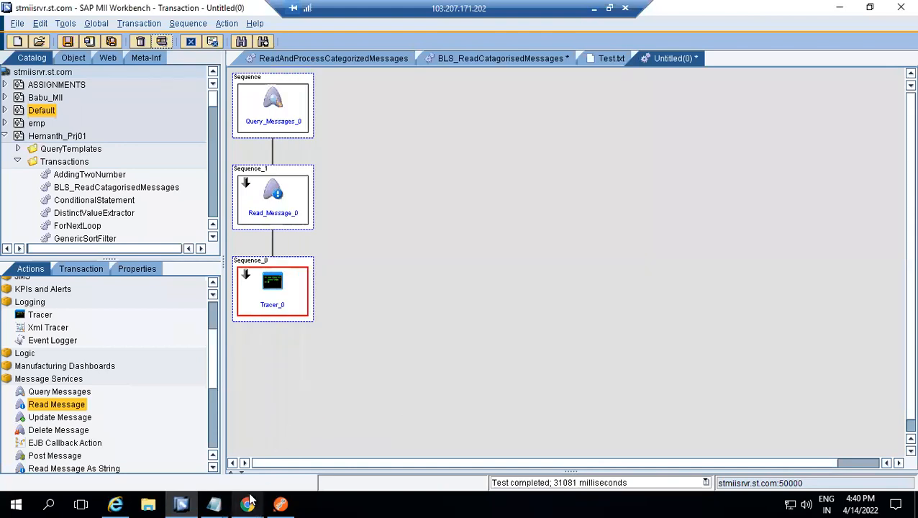
Check the status of the Test message in the MII Message Monitor in Chrome, and return to the Workbench
mouse_move(249, 499)
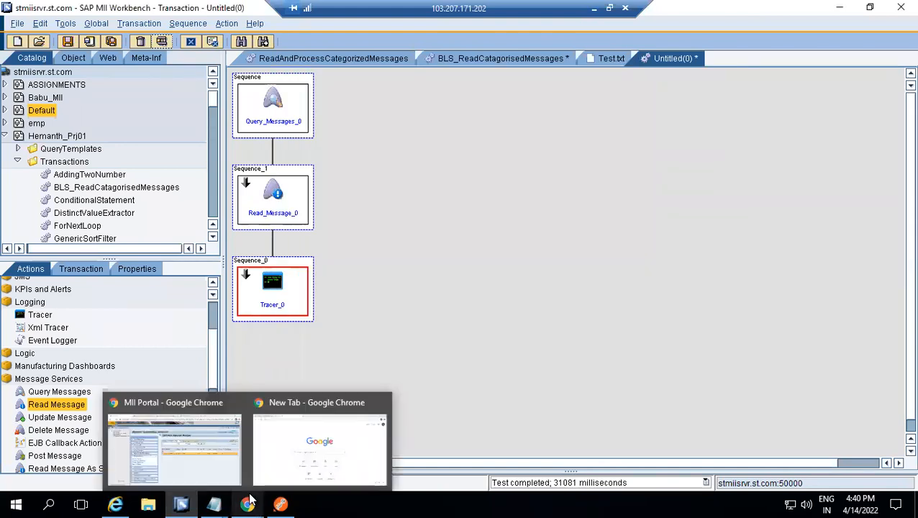
click(201, 468)
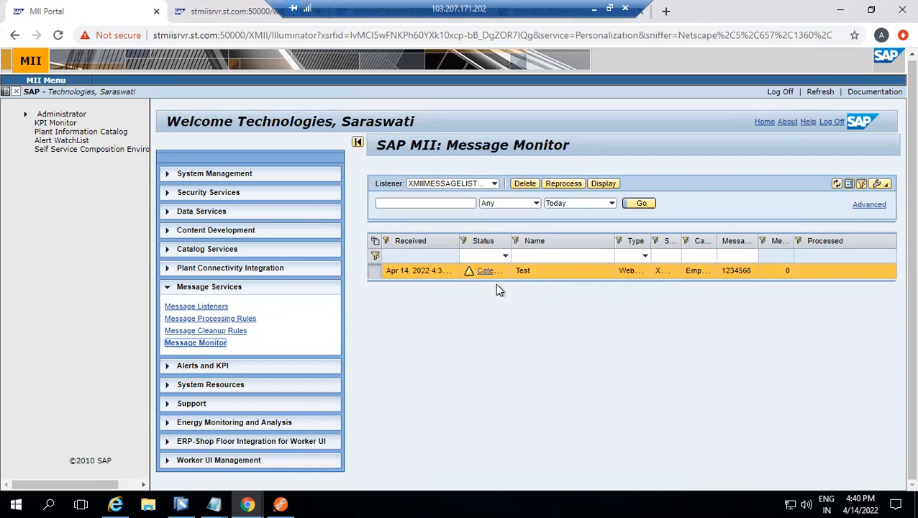
click(180, 504)
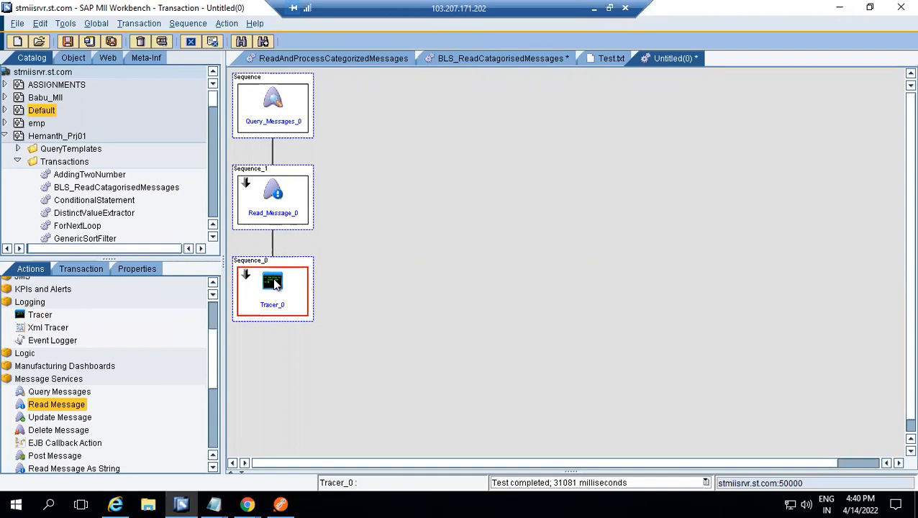
Delete the Tracer action from the last sequence and place an Update Message action there instead
key(Delete)
click(439, 266)
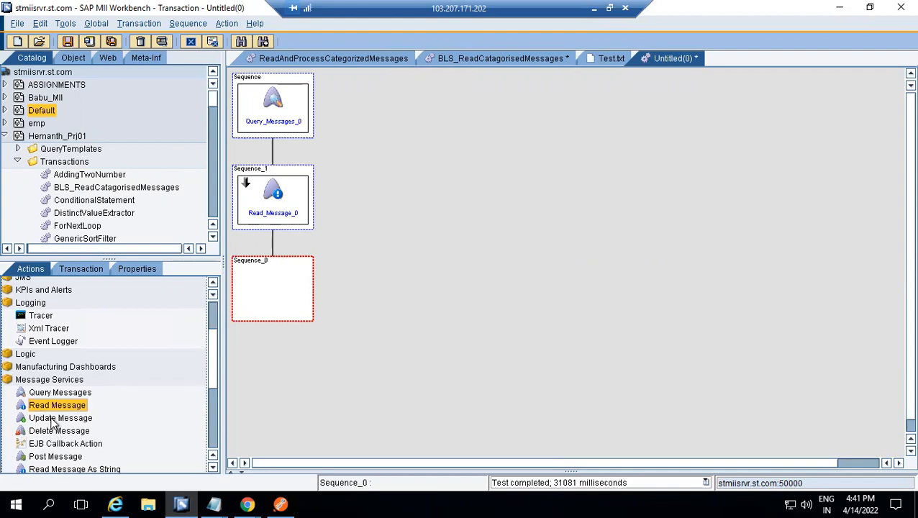
drag(51, 422, 266, 274)
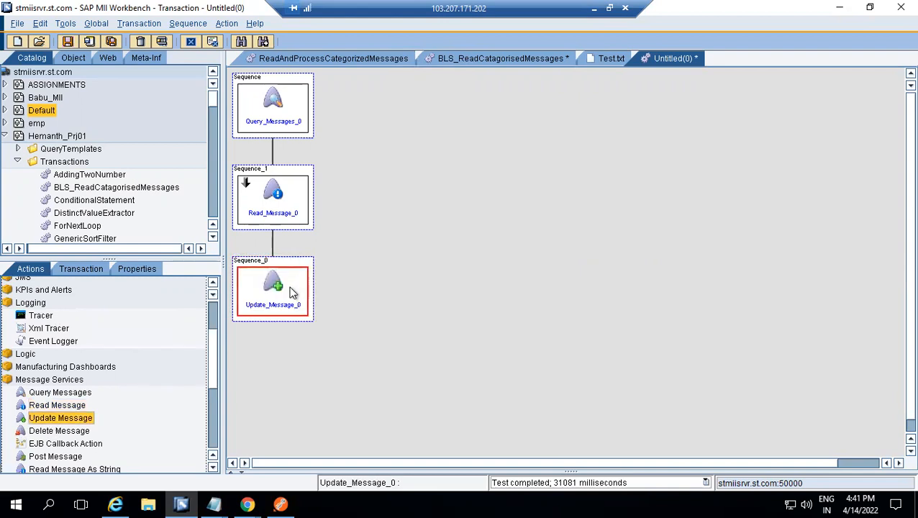
Link the Update Message action's incoming MessageId to the MessageId under JCOMessage in Query_Messages_0's BufferListDoc and confirm the action properties
click(446, 324)
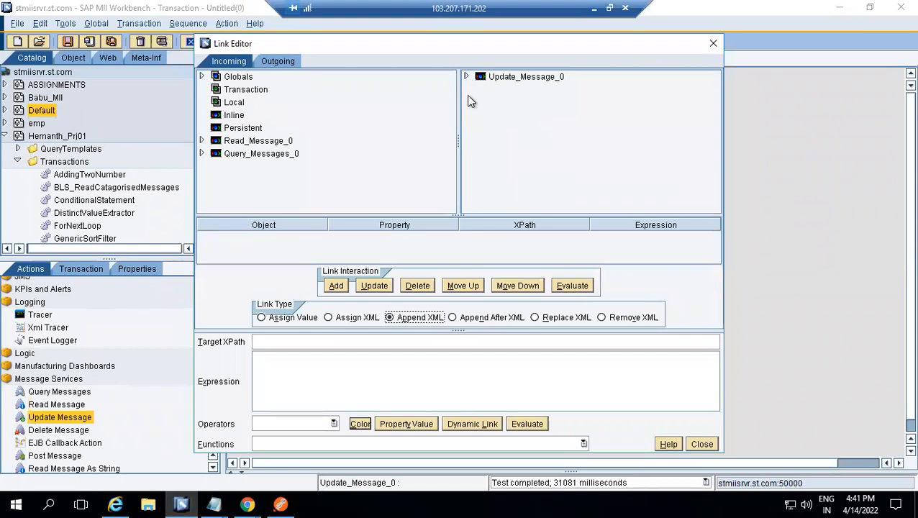
click(466, 76)
click(519, 116)
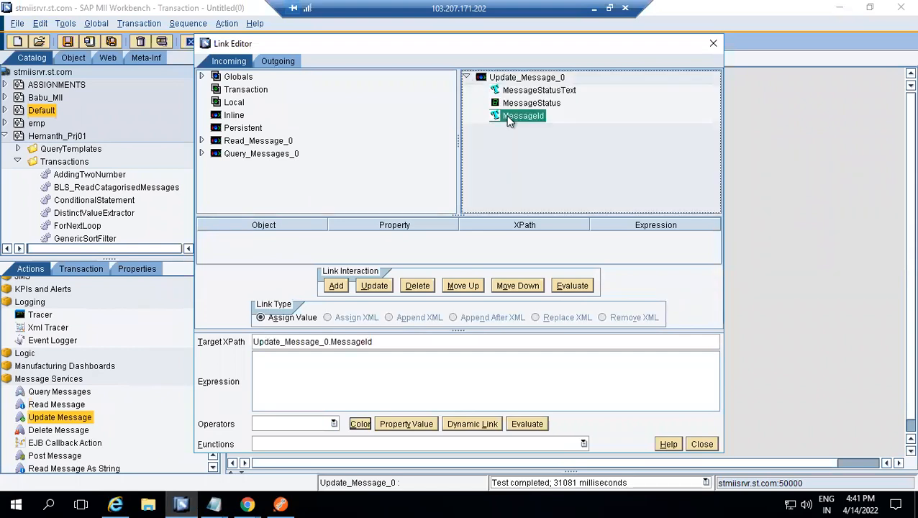
click(202, 153)
click(216, 141)
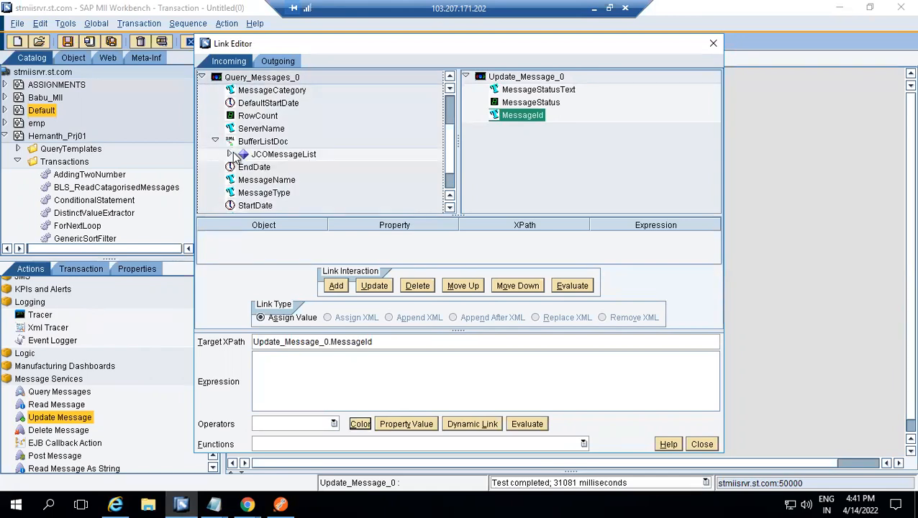
click(229, 154)
click(244, 167)
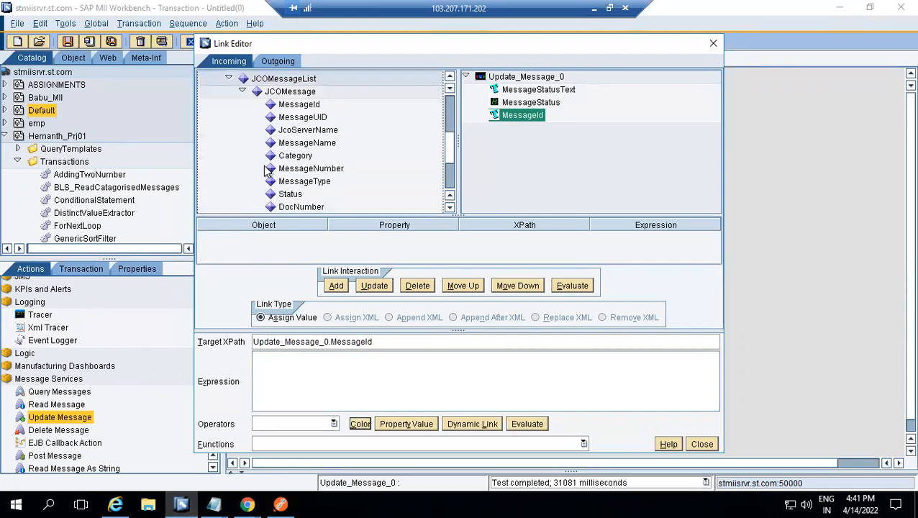
click(299, 105)
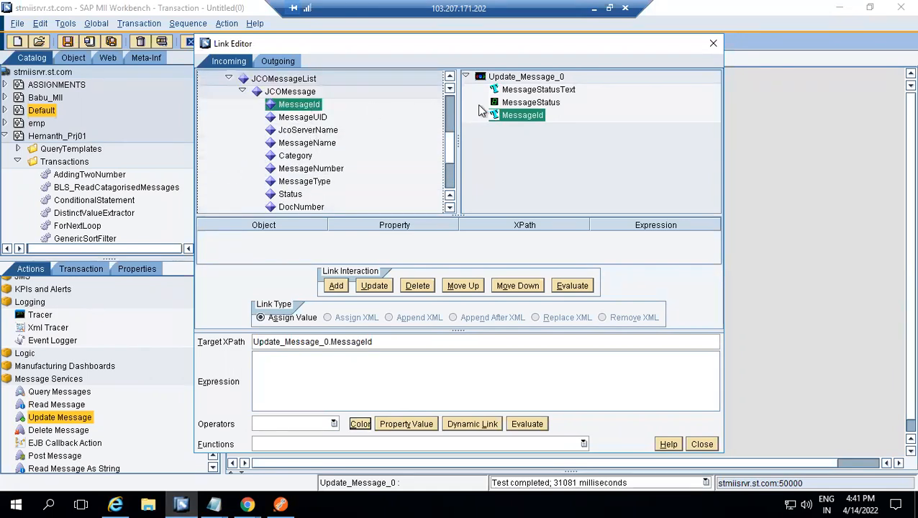
double_click(521, 117)
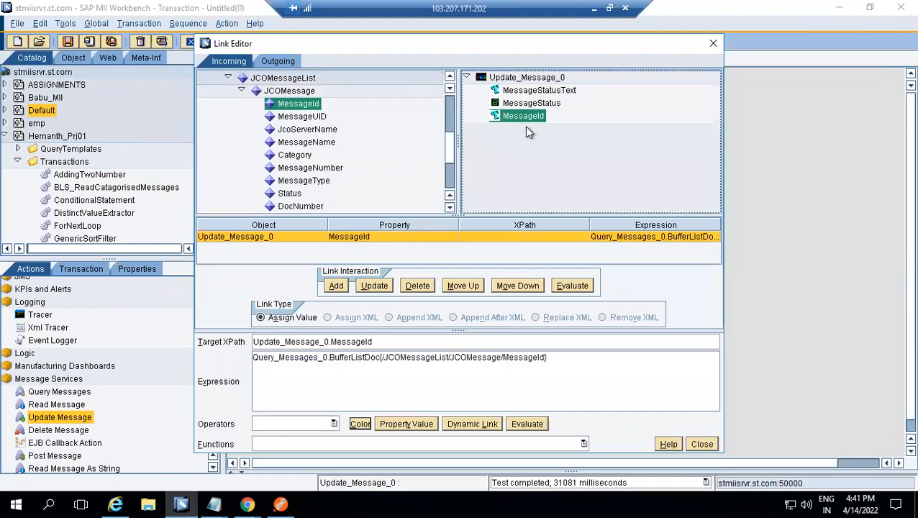
click(701, 444)
click(443, 350)
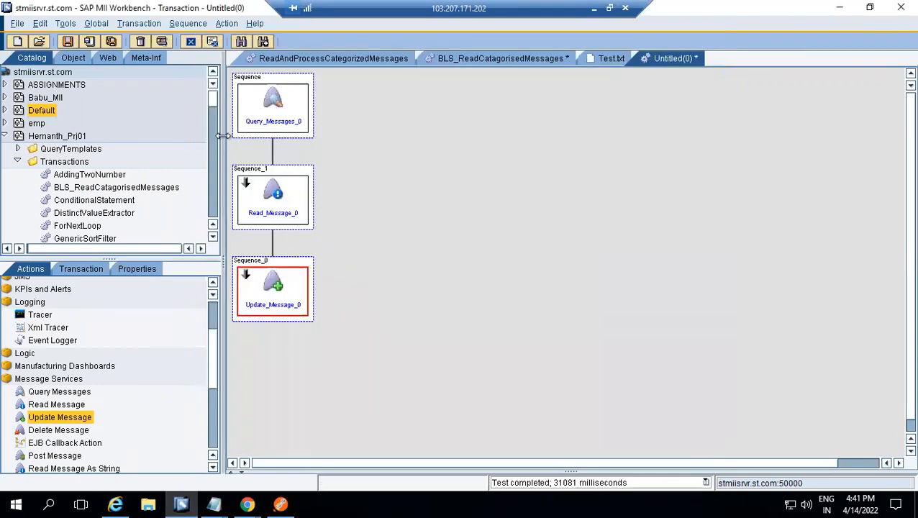
Execute the transaction at log level INFO, check the Test message's status in Chrome's Message Monitor, and dismiss the execution results in the Workbench
click(161, 42)
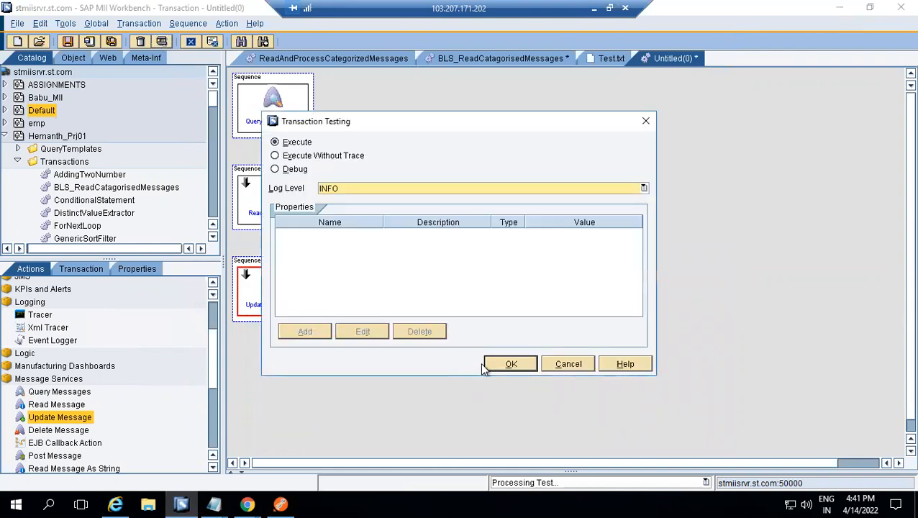
click(509, 363)
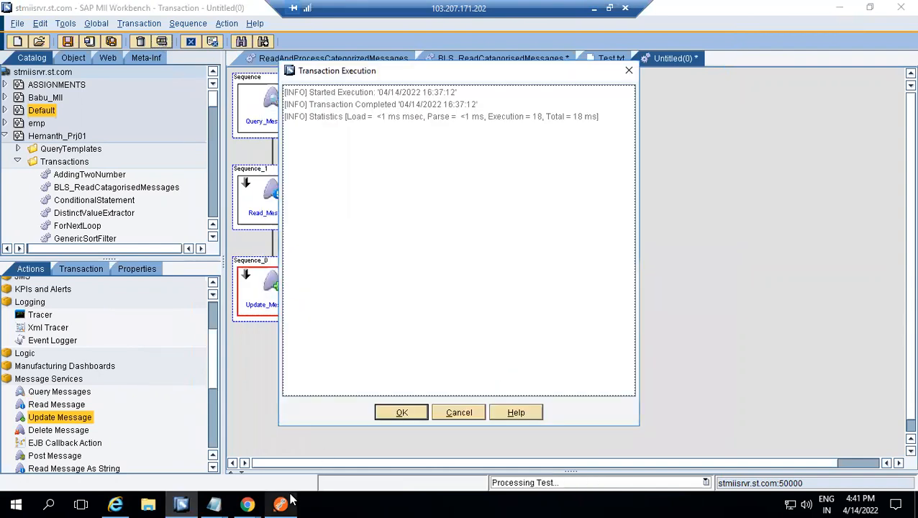
mouse_move(250, 498)
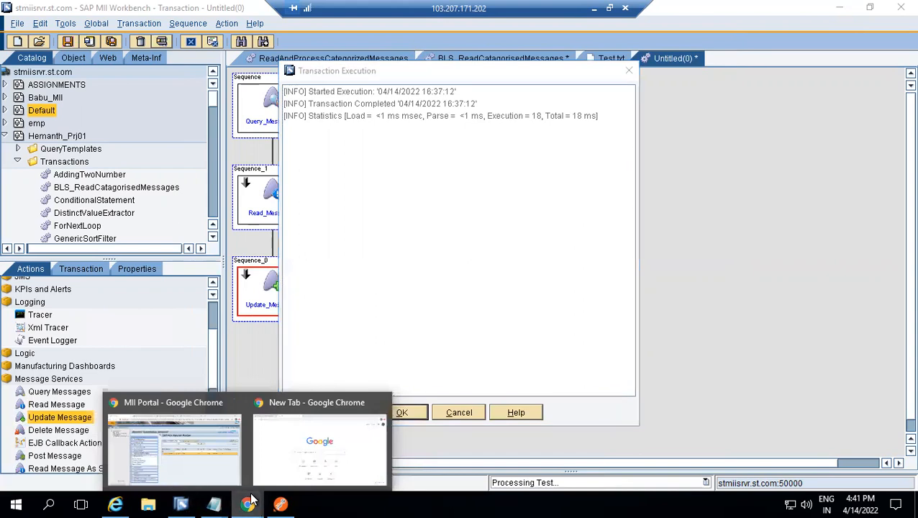
click(193, 424)
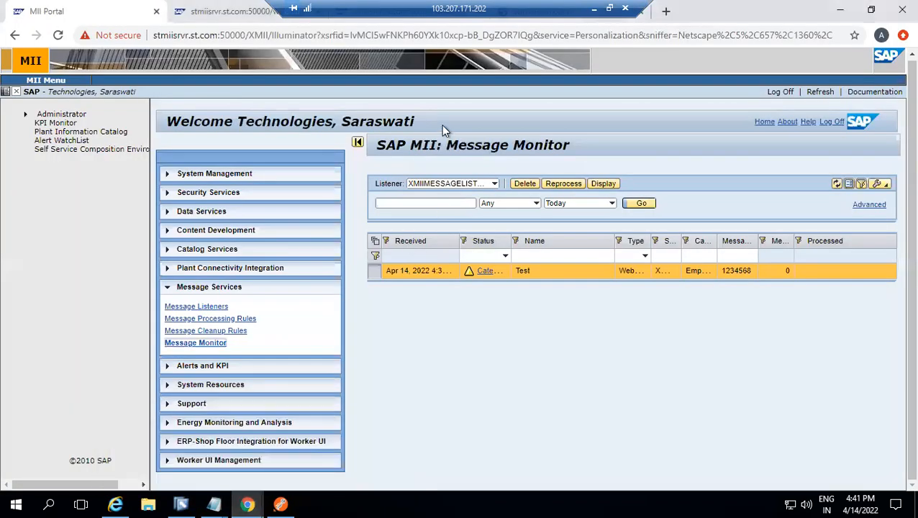
click(191, 345)
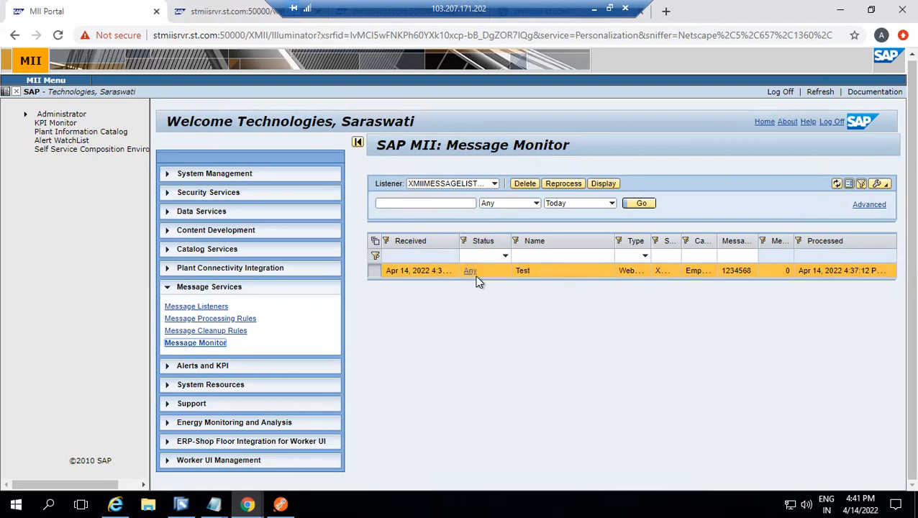
click(180, 504)
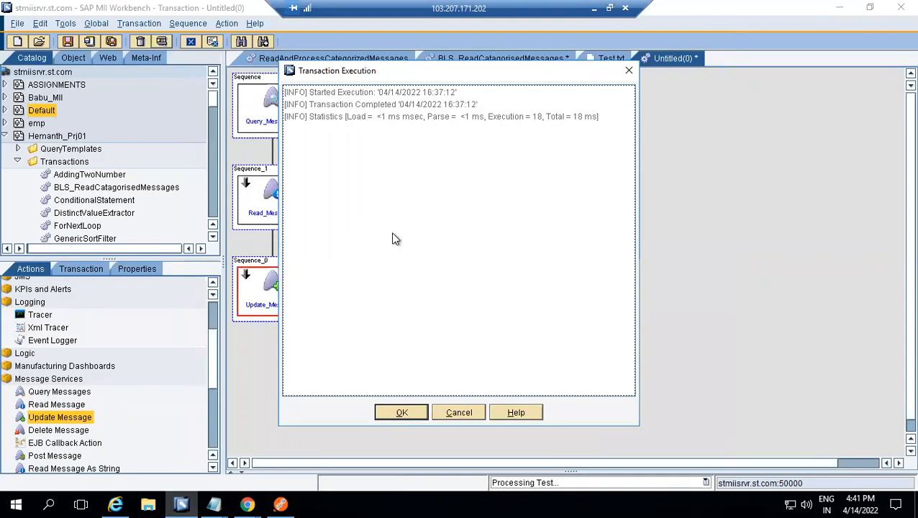
click(402, 413)
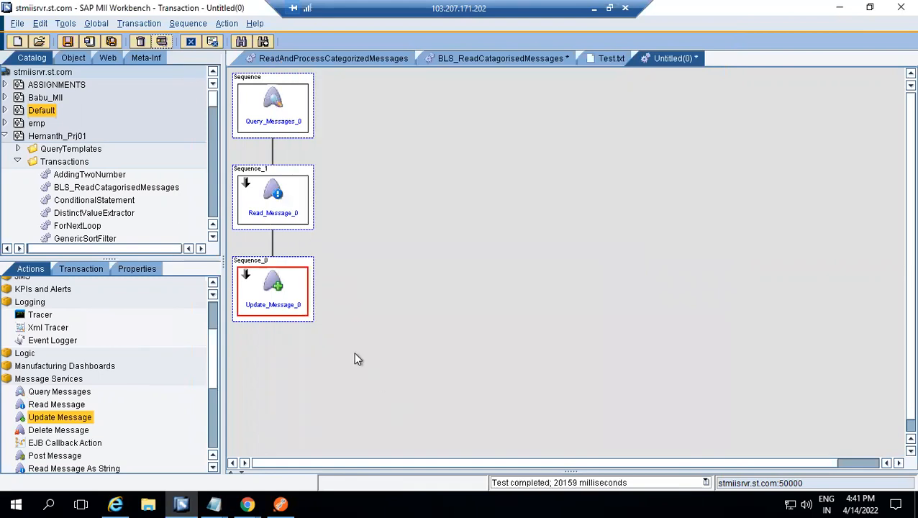
Configure the Update_Message_0 object with the message status Received
double_click(276, 282)
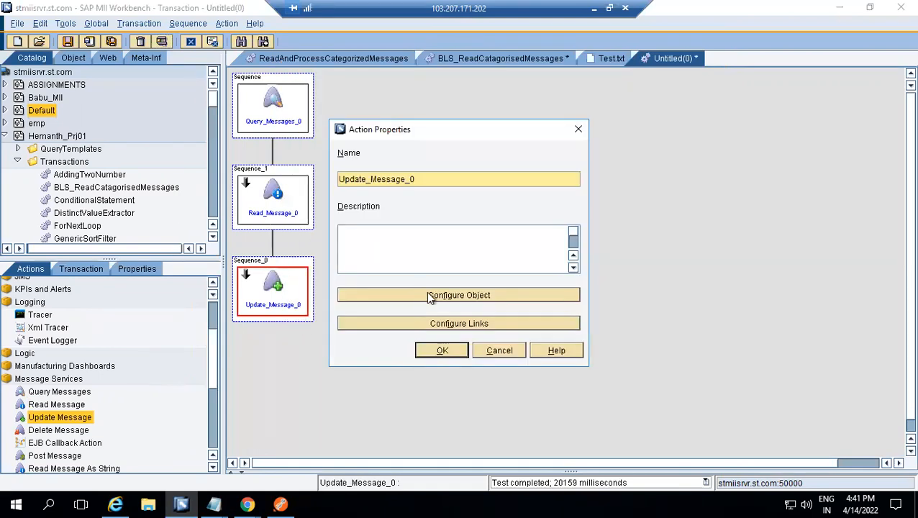
click(429, 296)
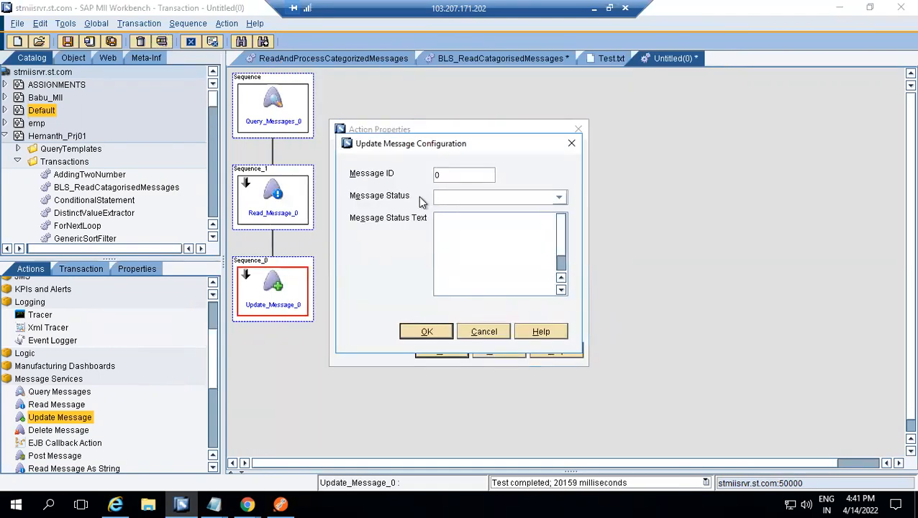
click(487, 207)
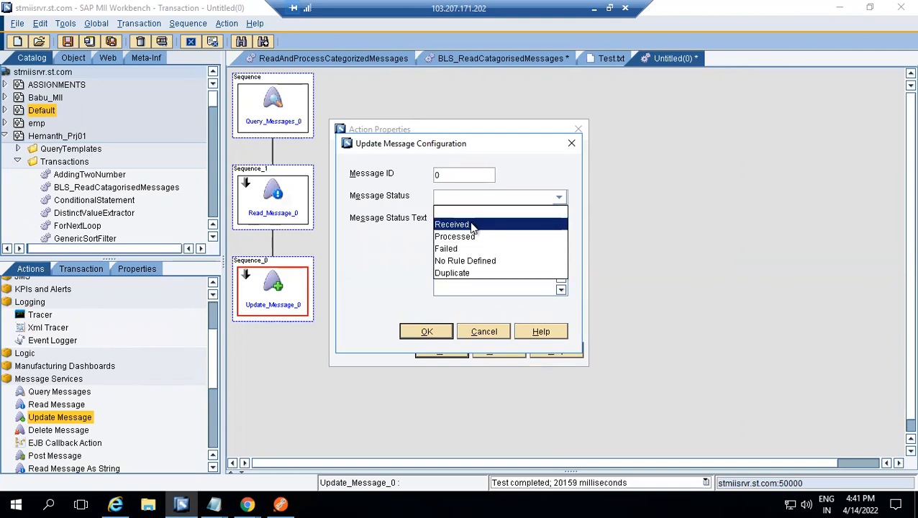
click(468, 223)
click(427, 332)
click(439, 351)
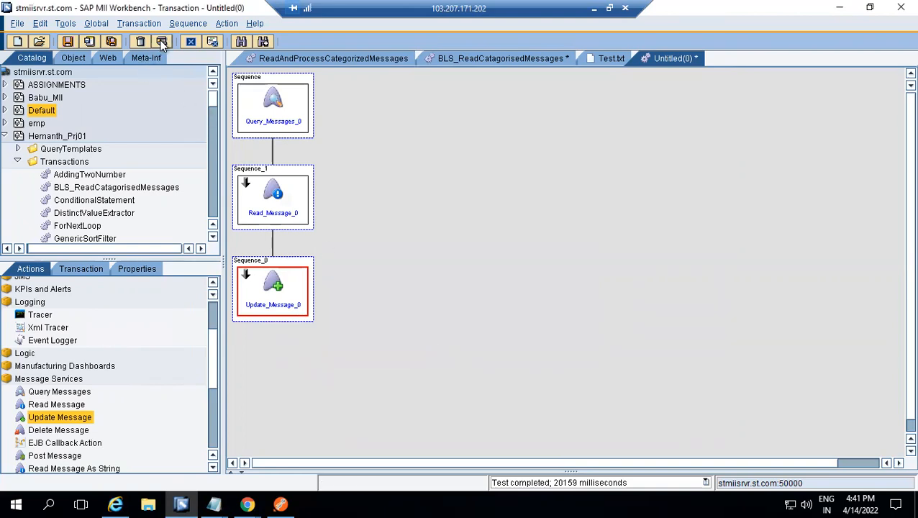
Execute the reconfigured transaction and dismiss the execution results
click(162, 42)
click(501, 364)
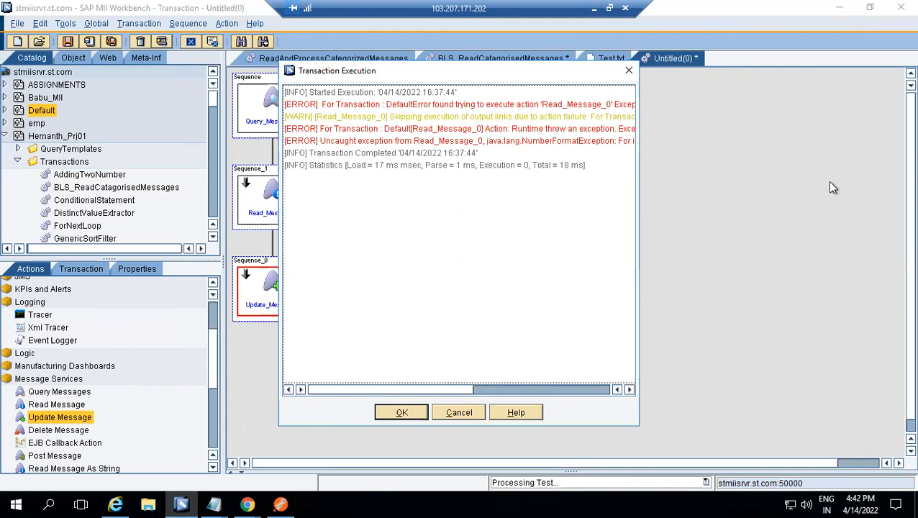
click(401, 414)
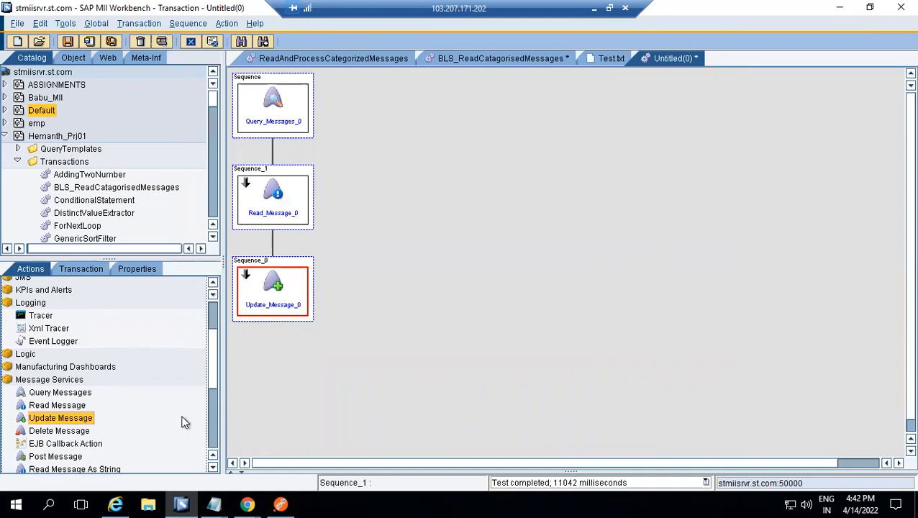
Inspect the full POST request URL with its MESSAGEUID parameter in Postman, and return to the Workbench
click(279, 504)
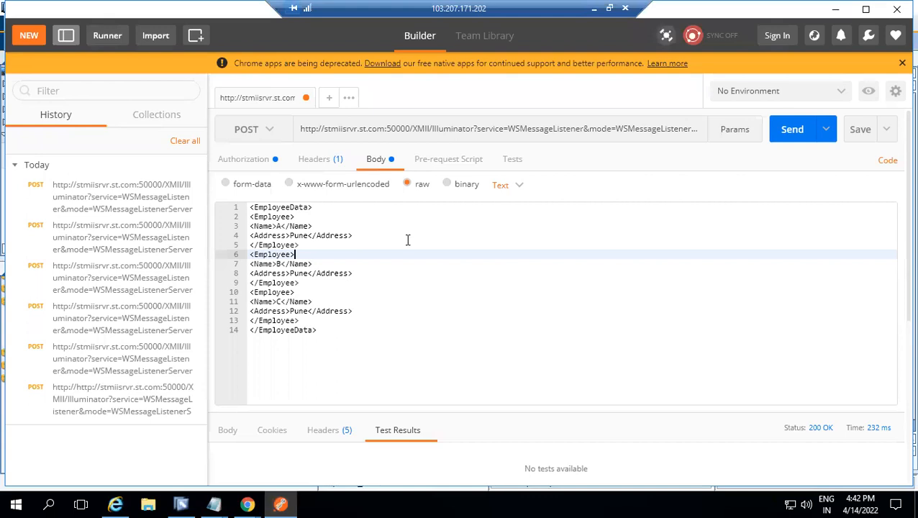
click(672, 129)
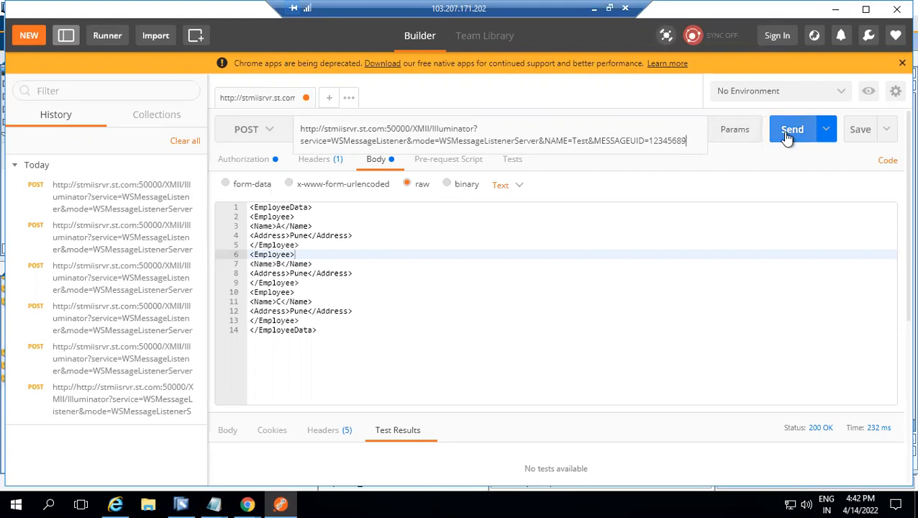
click(181, 502)
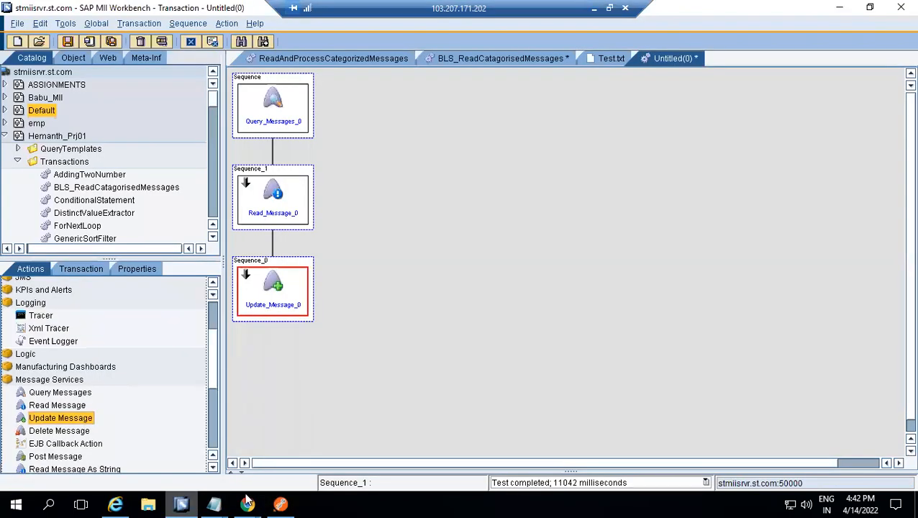
Delete the Test message from the MII Message Monitor in Chrome and reload the message list
click(247, 504)
click(199, 463)
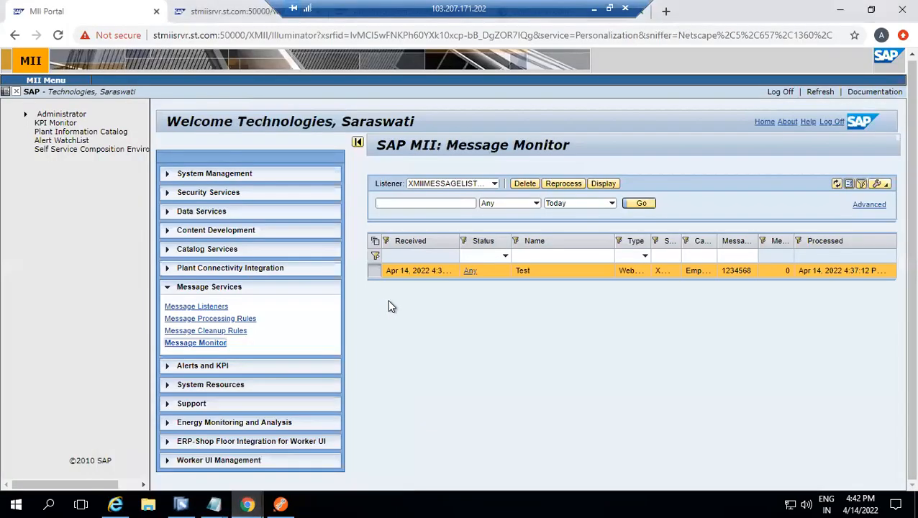
click(525, 184)
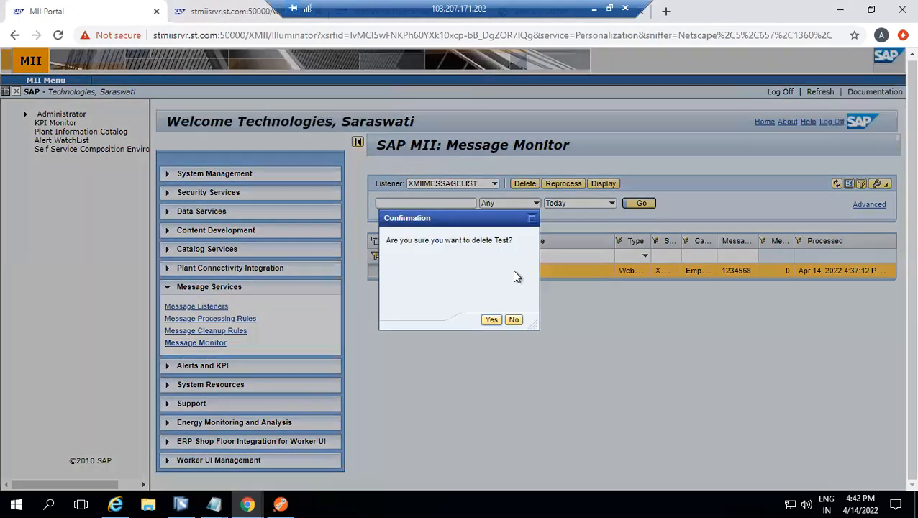
click(491, 321)
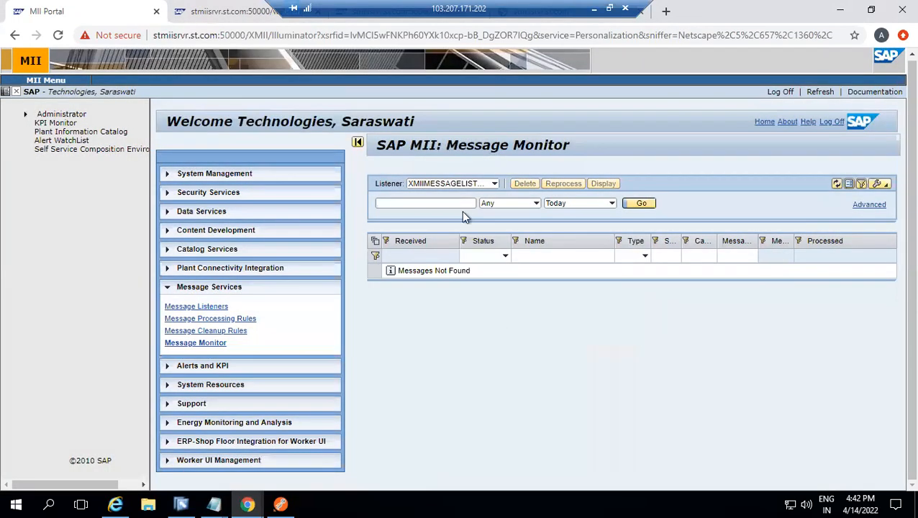
click(640, 204)
click(214, 345)
double_click(213, 346)
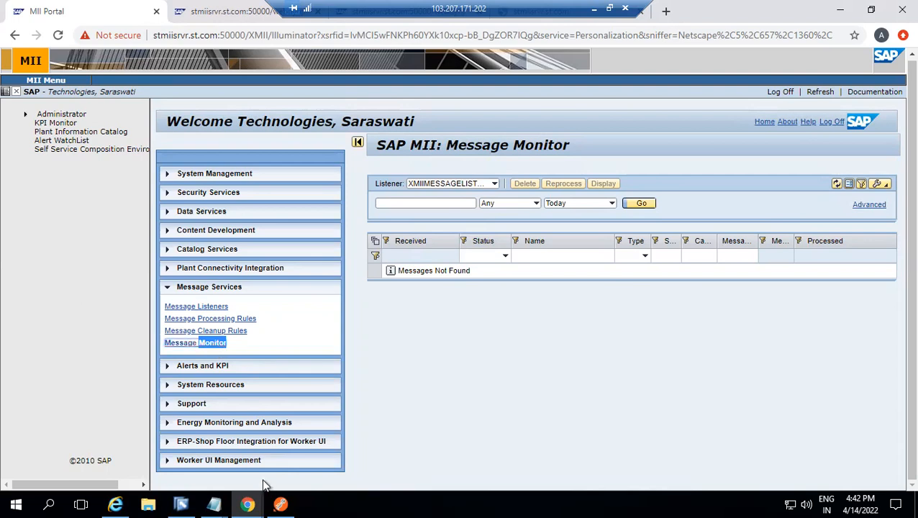
Send the POST request from Postman with a new MESSAGEUID, and check the reloaded Message Monitor in Chrome for the Test message
click(280, 502)
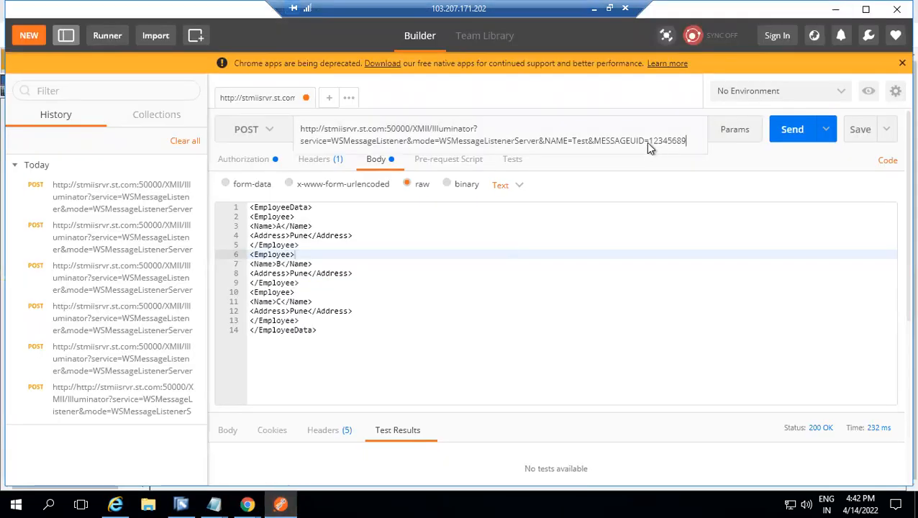
text(5)
click(788, 135)
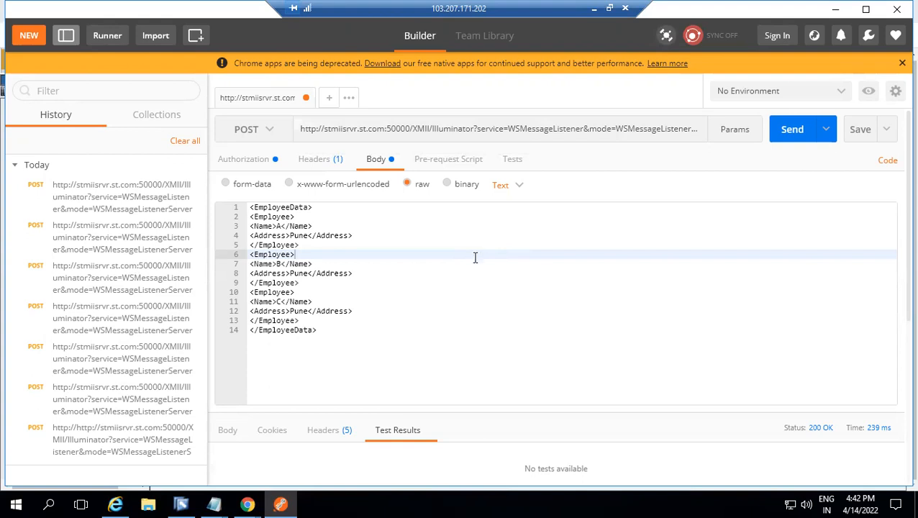
mouse_move(247, 503)
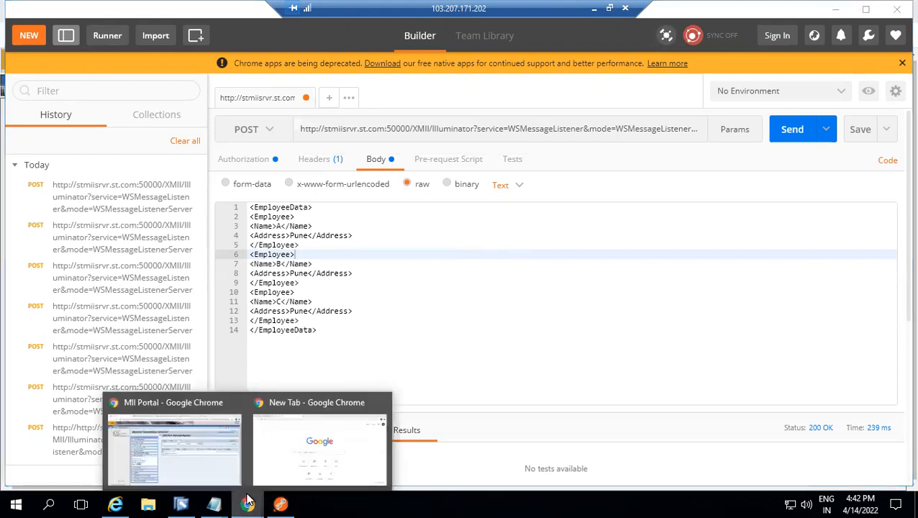
click(227, 464)
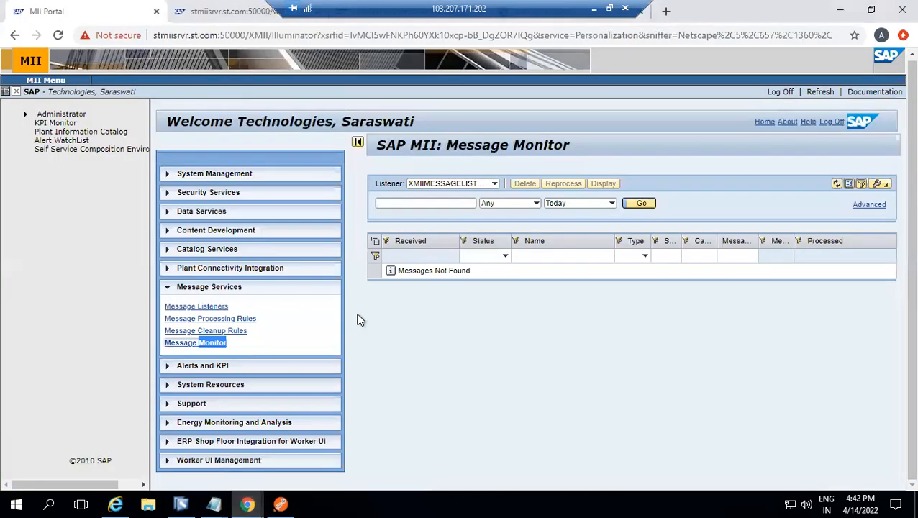
click(204, 344)
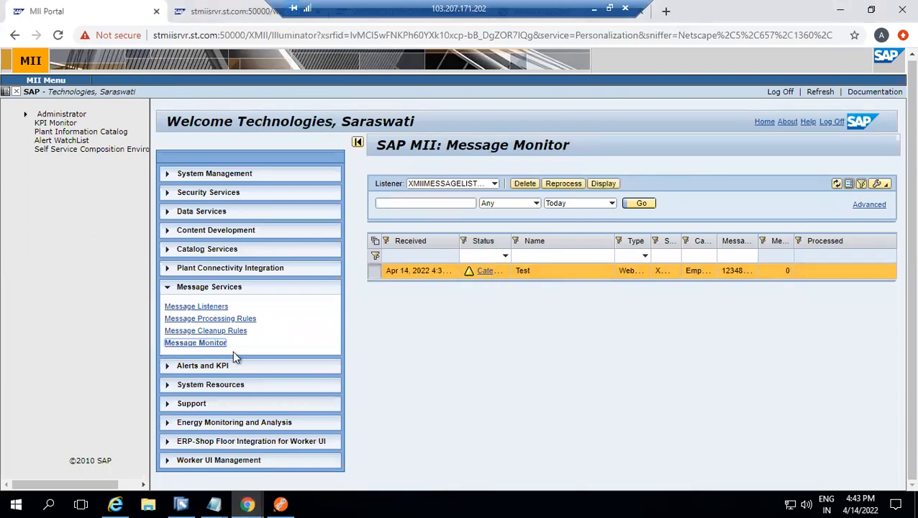
Execute the transaction in the MII Workbench, and check the Test message's status in the reloaded Message Monitor in Chrome
click(181, 505)
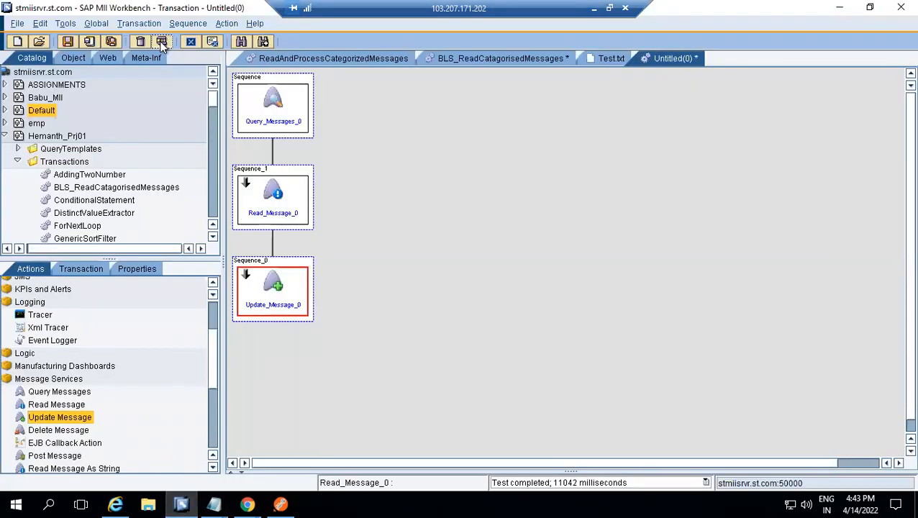
click(162, 42)
click(512, 364)
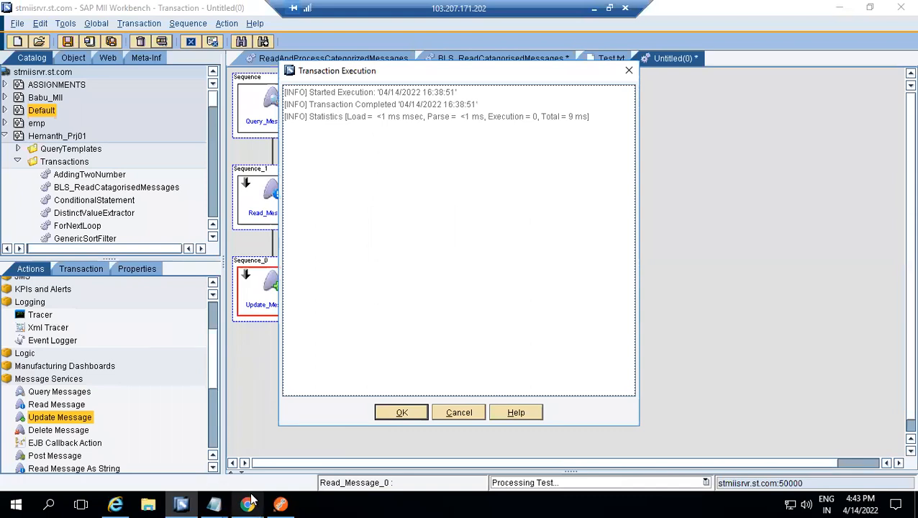
mouse_move(248, 504)
click(193, 443)
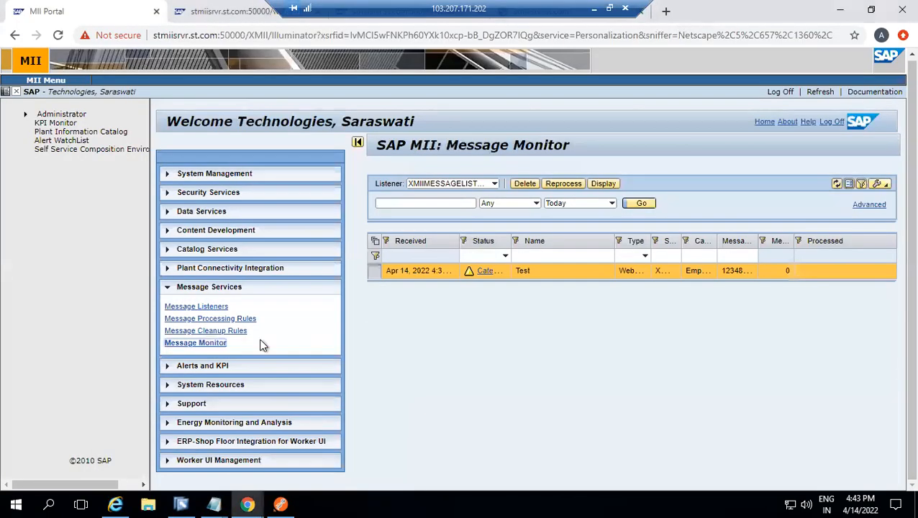
click(213, 348)
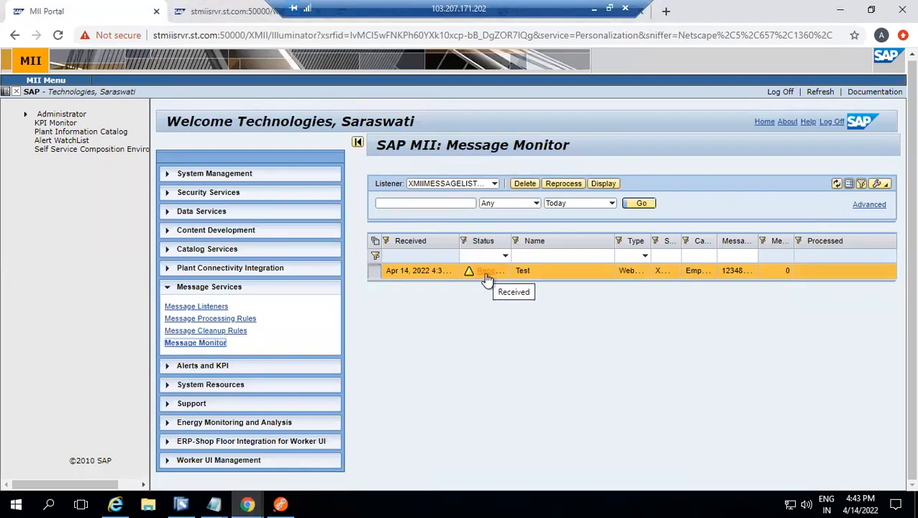
click(651, 202)
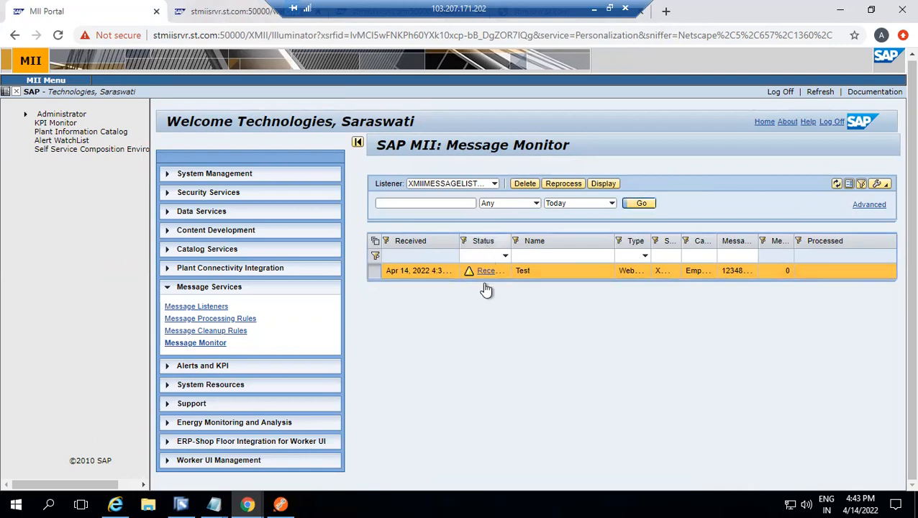
Return to the Workbench, dismiss the execution results and set the Message Status filter of Query_Messages_0 to Received
click(183, 502)
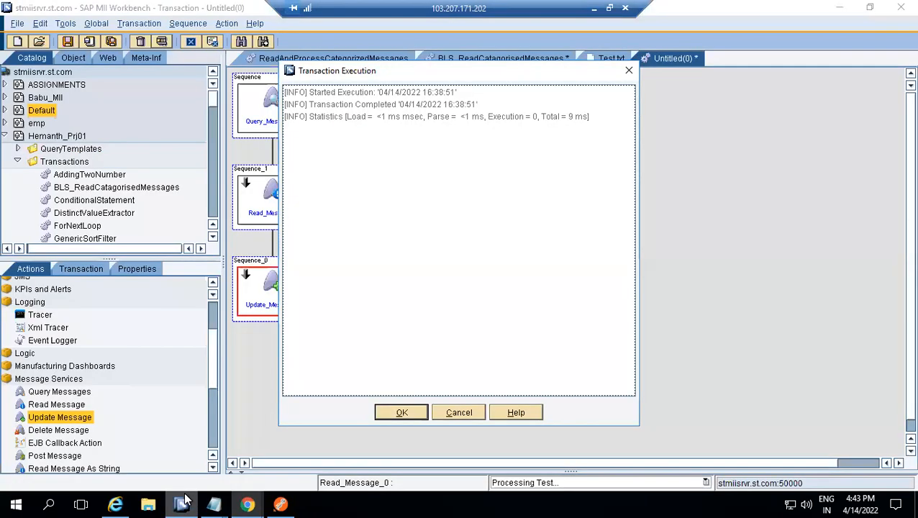
click(401, 413)
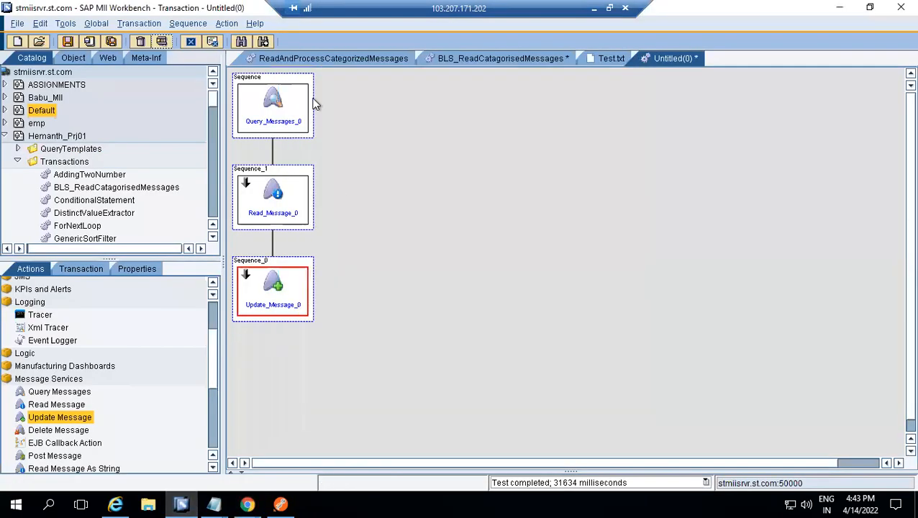
double_click(276, 98)
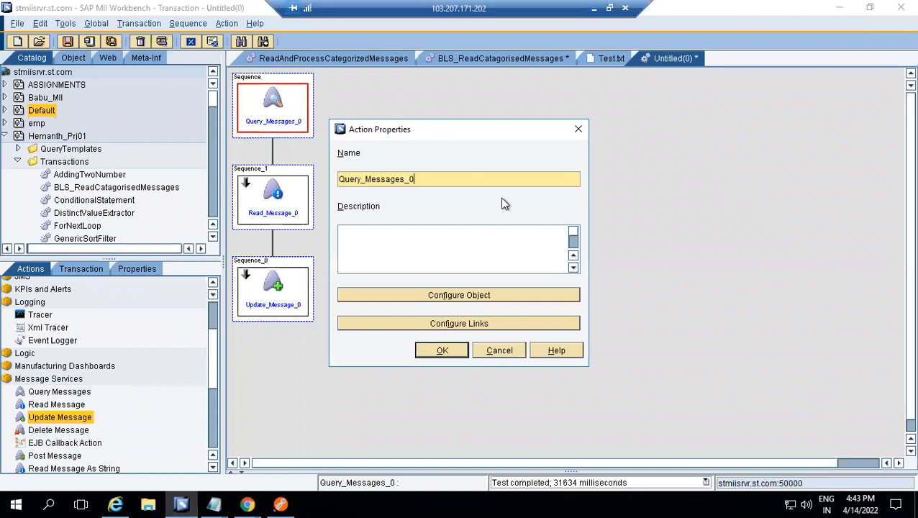
click(473, 297)
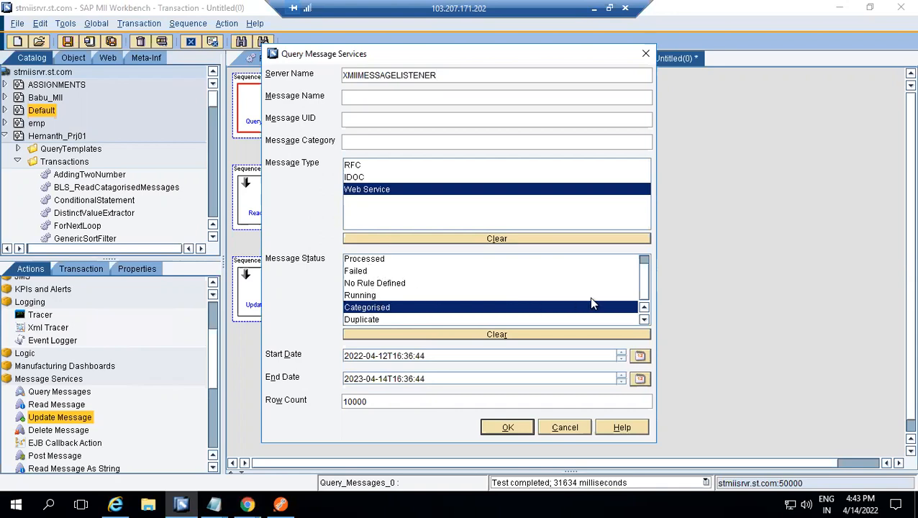
click(643, 261)
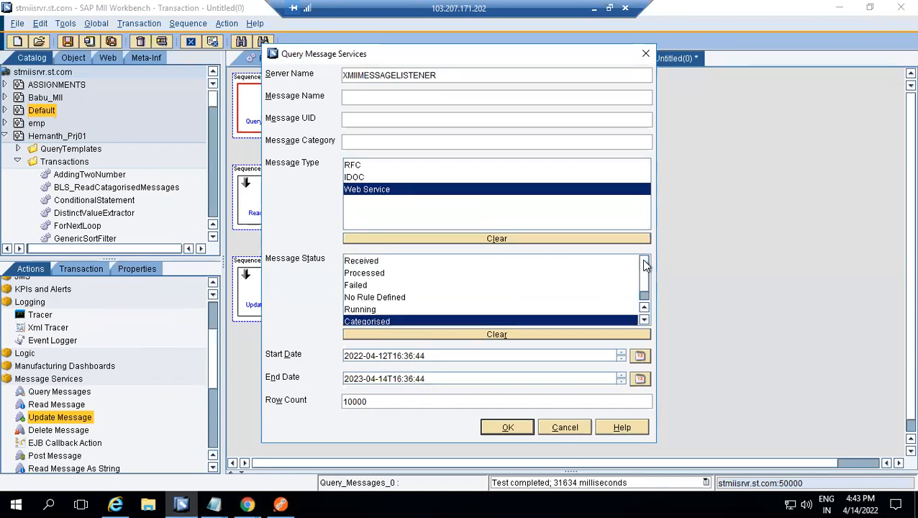
click(403, 262)
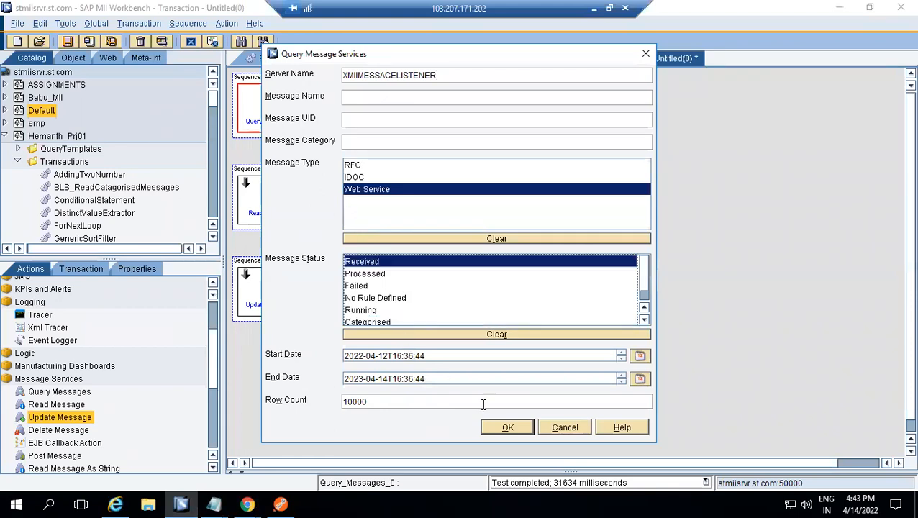
click(504, 427)
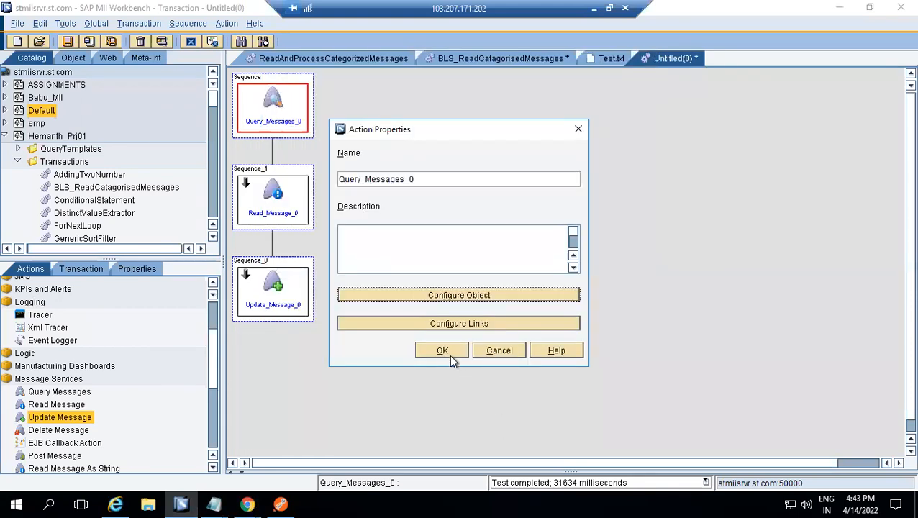
click(445, 350)
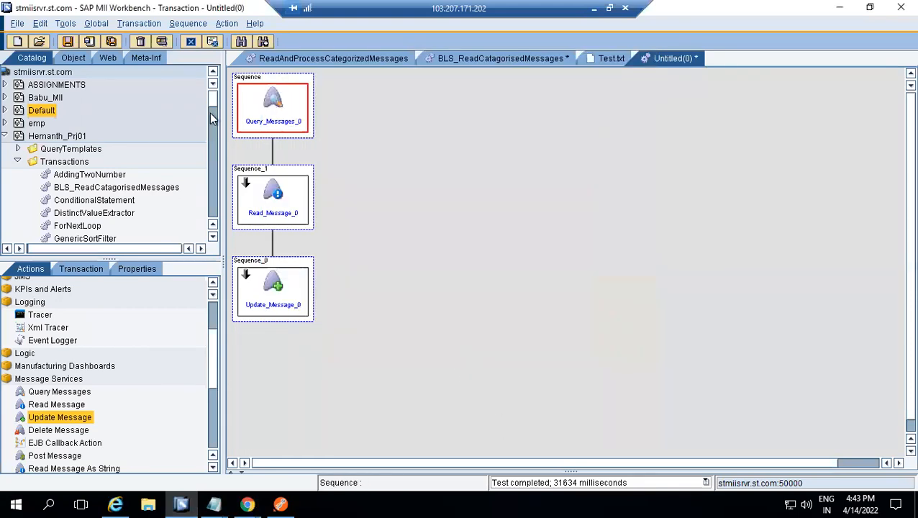
Execute the transaction with the Received filter, and reload the Message Monitor in Chrome to check the Test message
click(165, 40)
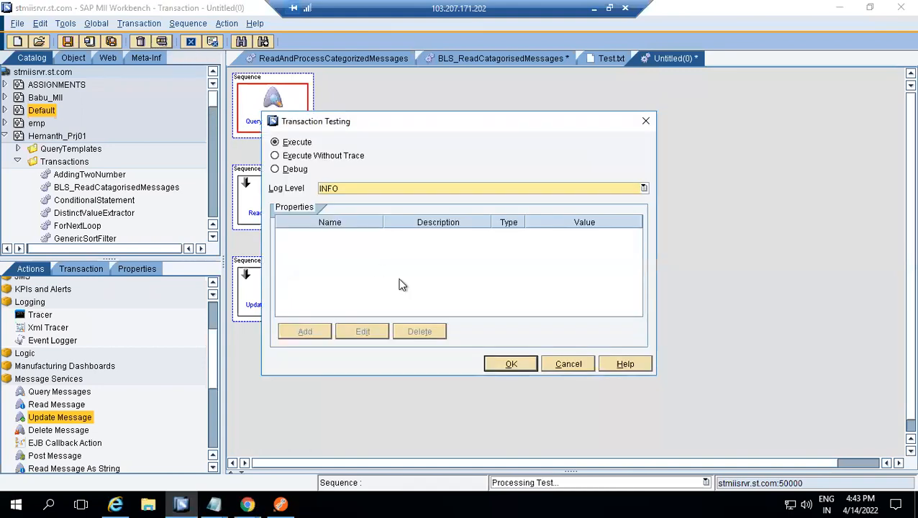
click(511, 364)
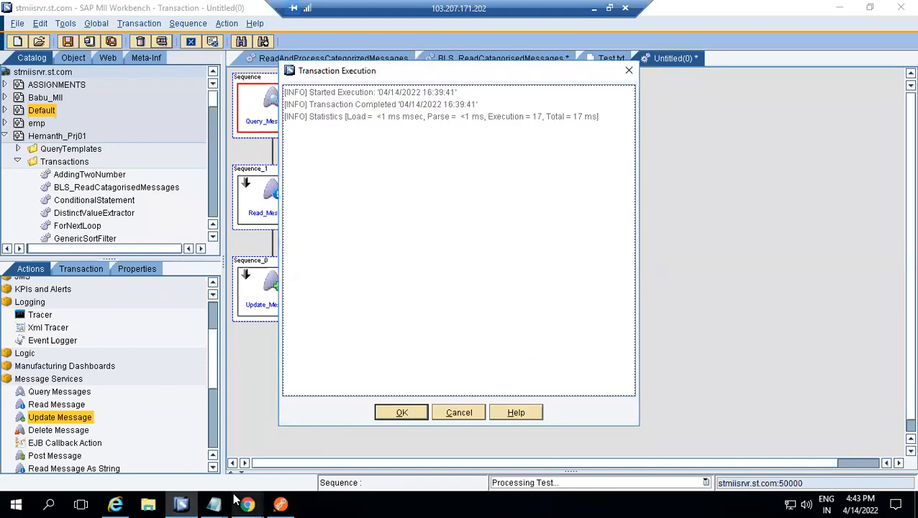
mouse_move(246, 504)
click(175, 441)
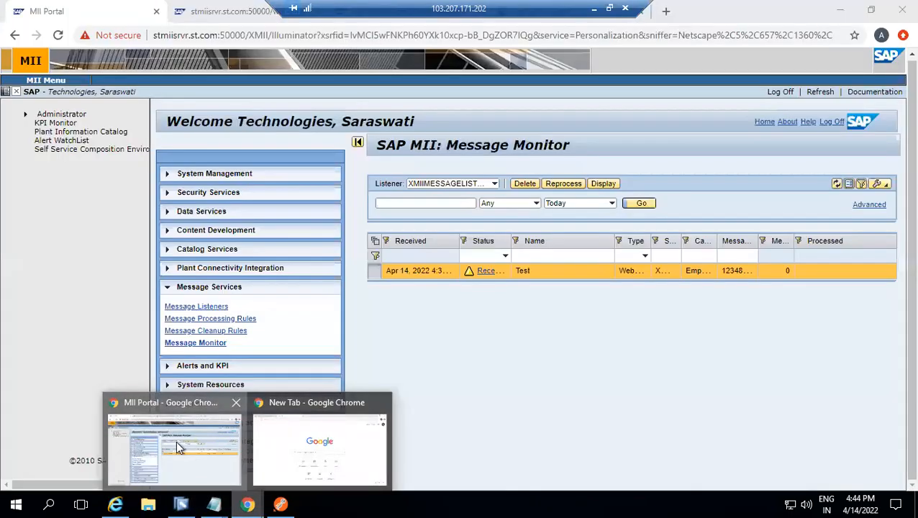
click(636, 204)
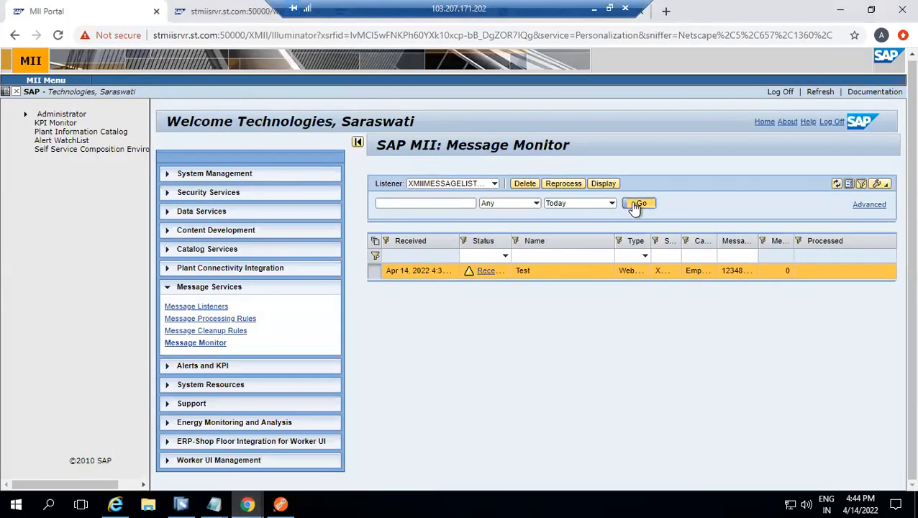
click(640, 205)
Return to the Workbench, dismiss the execution results and review the status setting and MessageId link of Update_Message_0
click(181, 503)
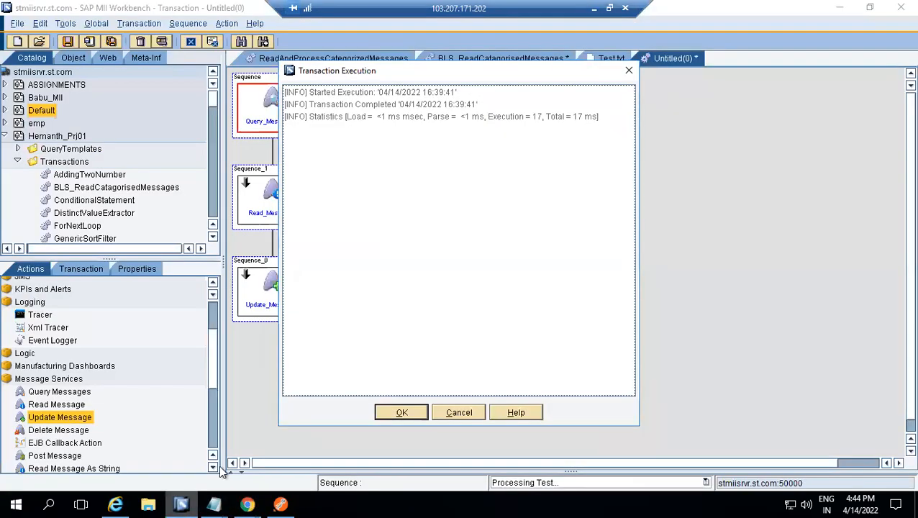
click(397, 414)
double_click(280, 305)
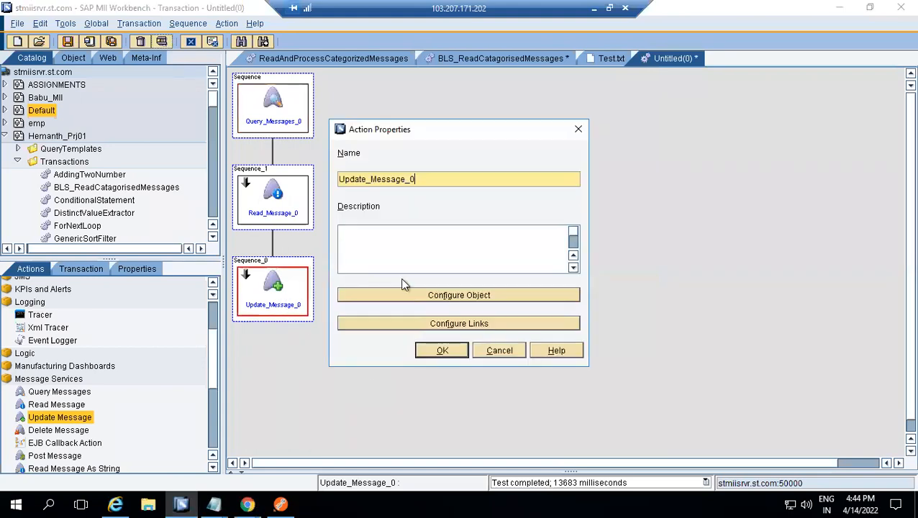
click(444, 295)
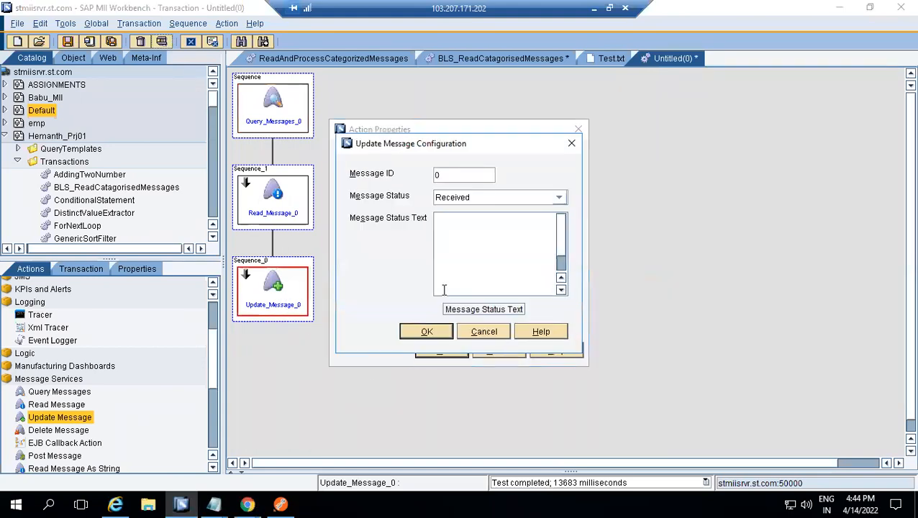
click(429, 331)
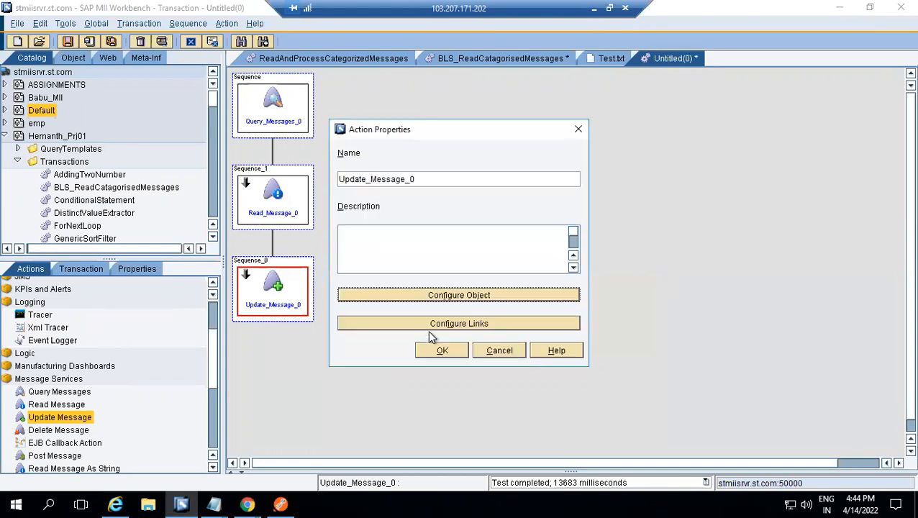
click(432, 323)
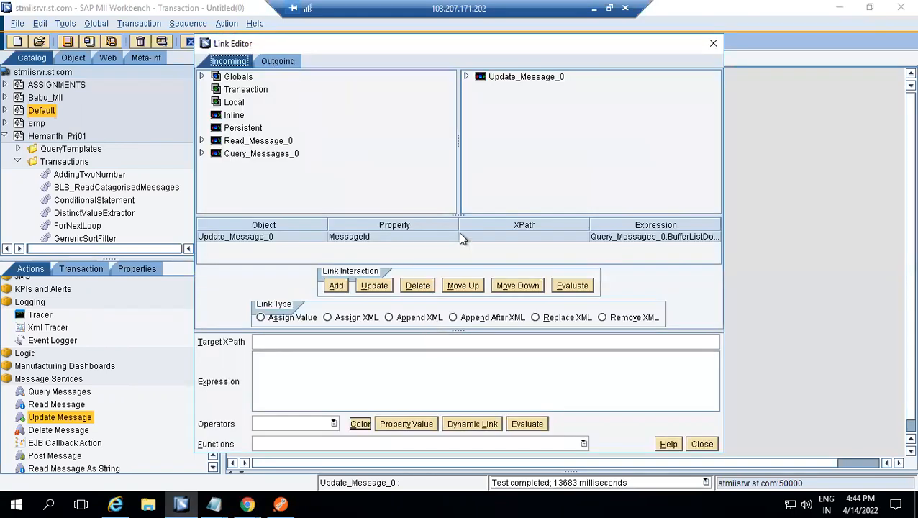
click(461, 238)
click(702, 444)
click(439, 349)
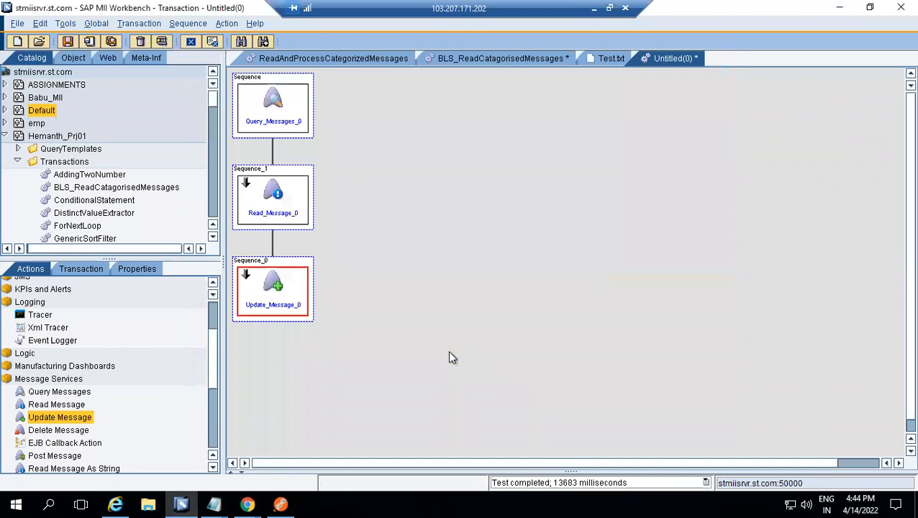
Review the server, message type, status and date range configured in Query_Messages_0
double_click(274, 111)
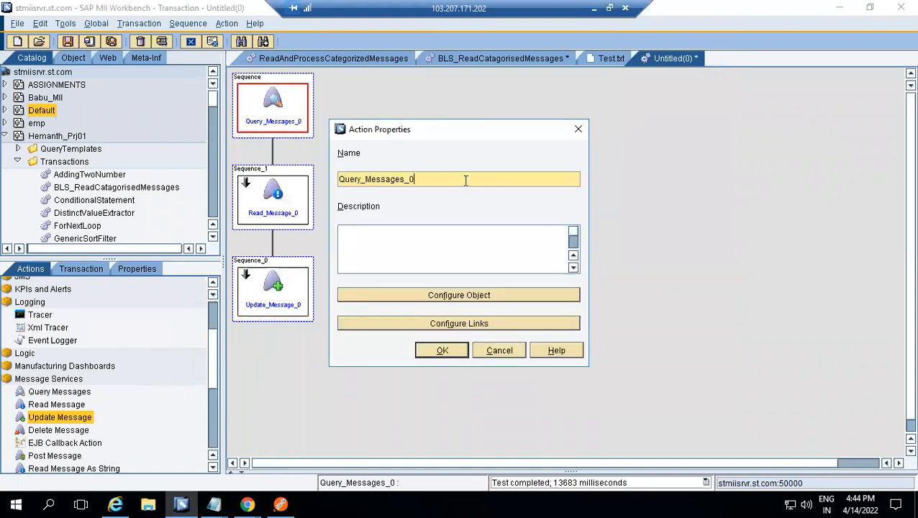
click(472, 295)
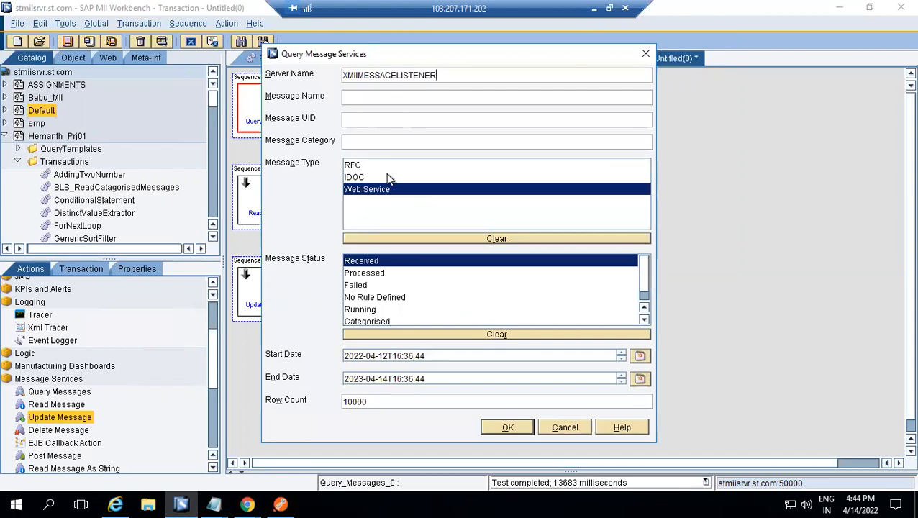
click(507, 426)
click(442, 350)
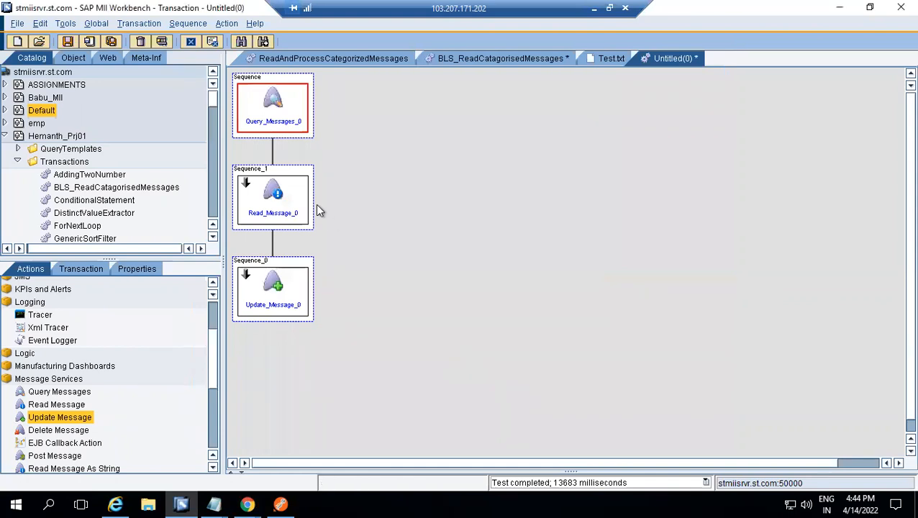
Insert a sequence between Query_Messages_0 and Read_Message_0, and add a Tracer action to it
right_click(298, 177)
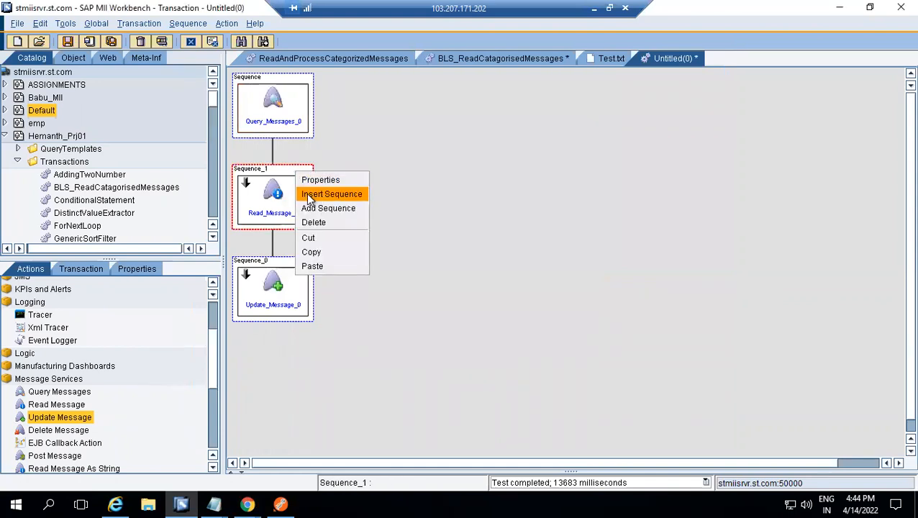
click(308, 197)
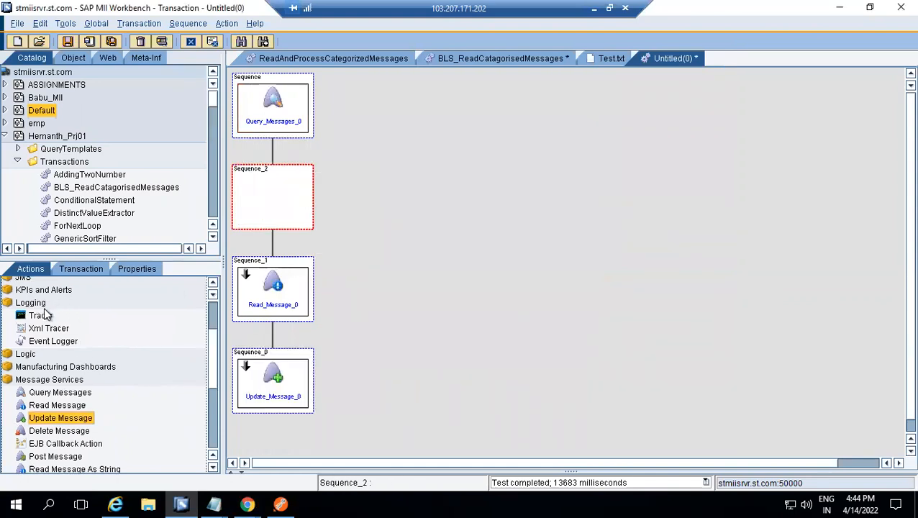
double_click(41, 315)
Link the BufferListDoc output of Query_Messages_0 to the Message property of Tracer_0 as an assigned value
double_click(282, 200)
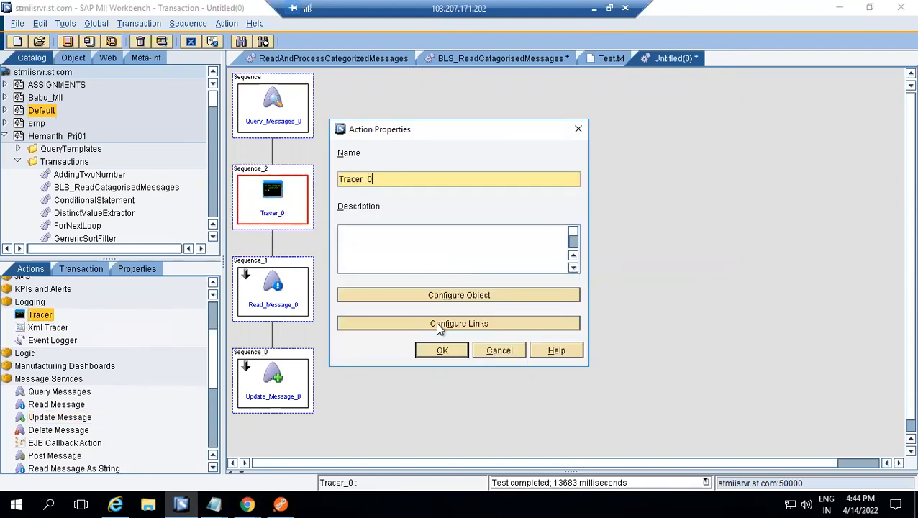
click(436, 323)
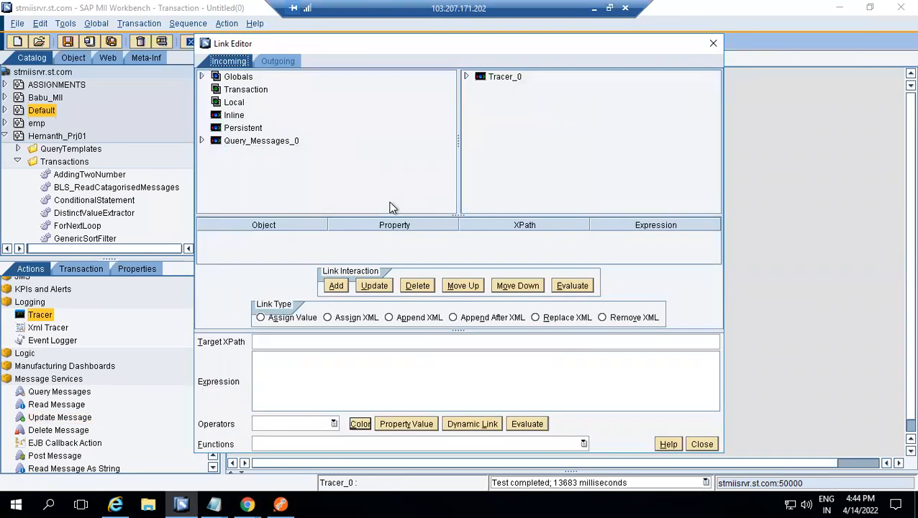
click(202, 141)
click(260, 143)
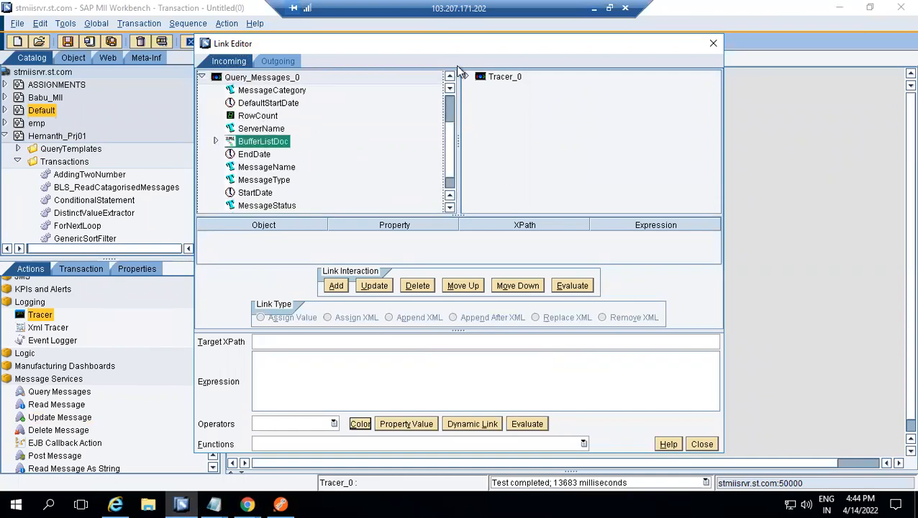
double_click(484, 77)
click(515, 91)
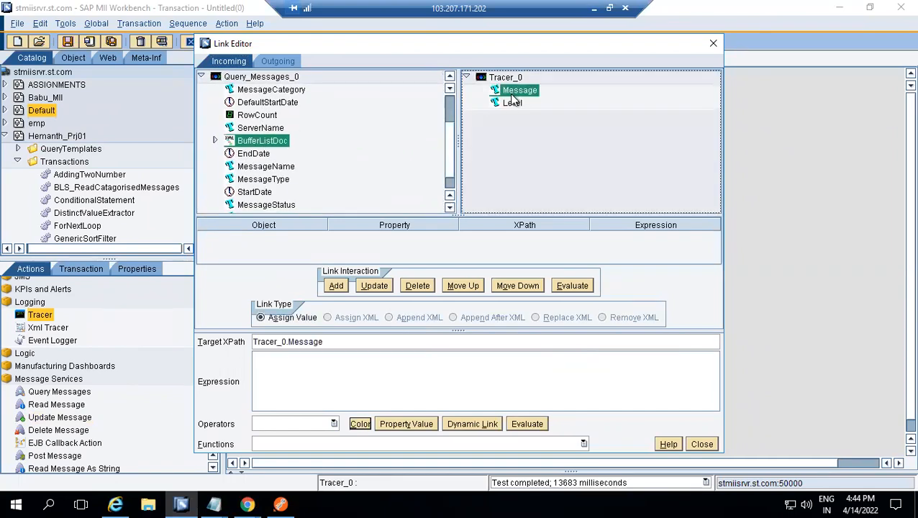
double_click(522, 94)
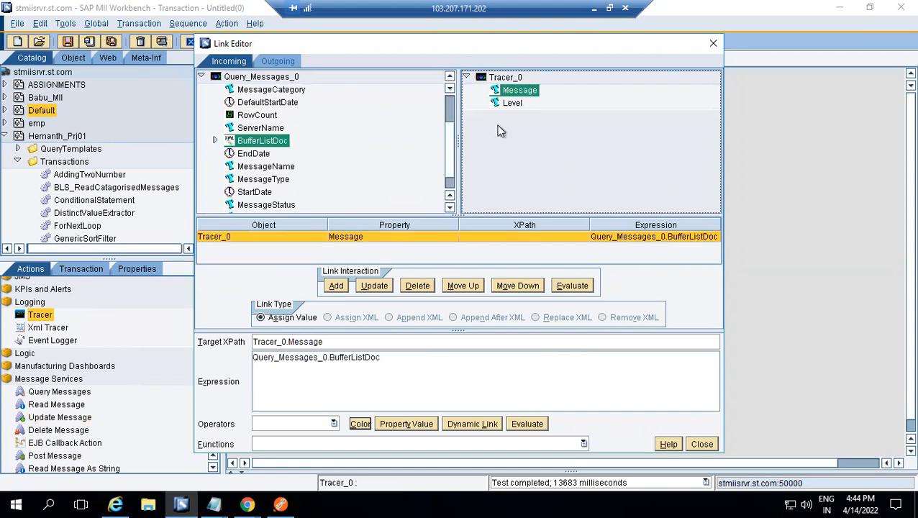
click(701, 444)
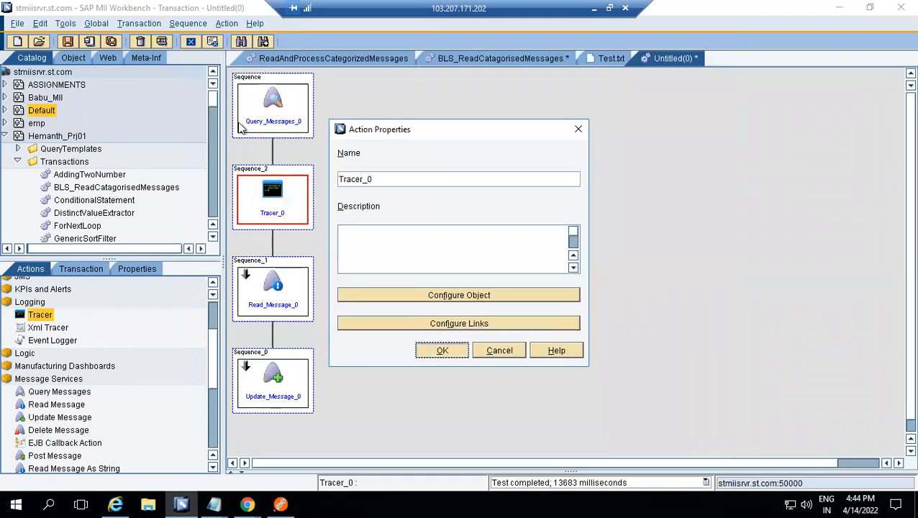
Accept the Tracer_0 properties and execute the transaction with the INFO log level
click(440, 349)
click(162, 42)
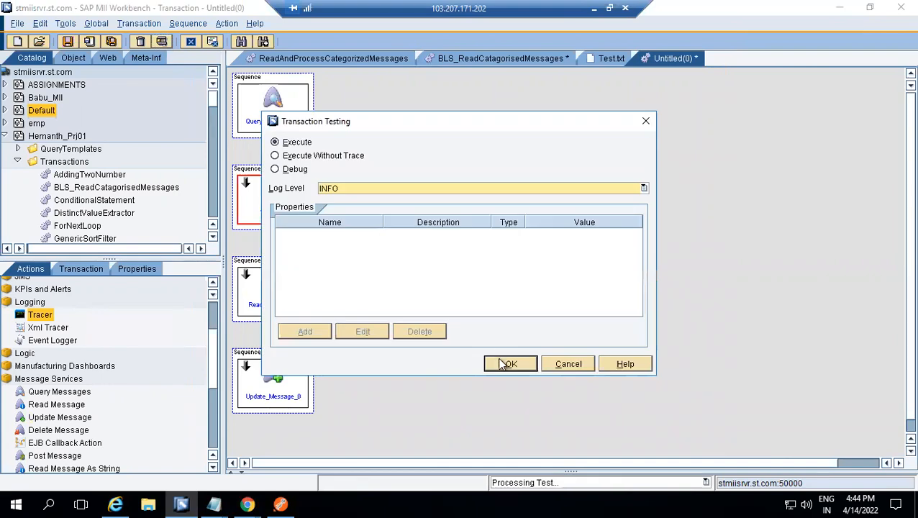
click(508, 363)
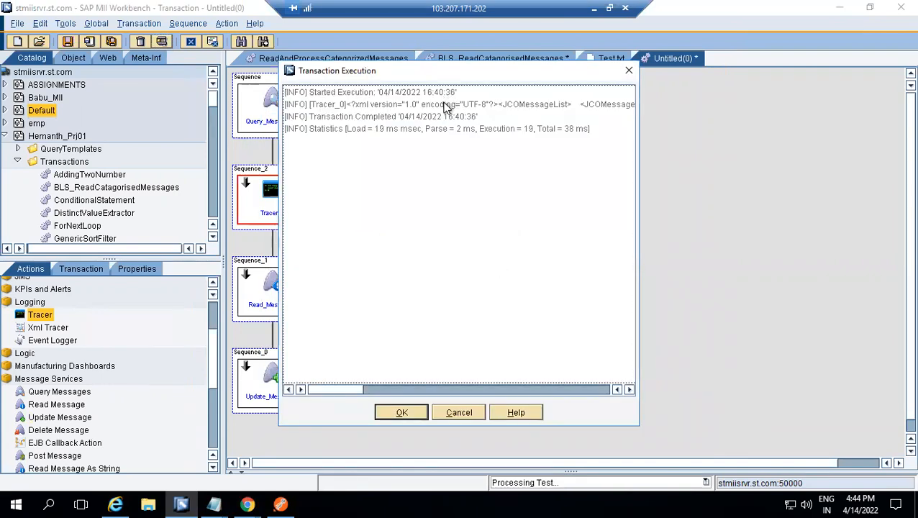
Copy the Tracer_0 line from the execution results over the existing text in the first untitled Notepad file and inspect its MessageId
click(445, 105)
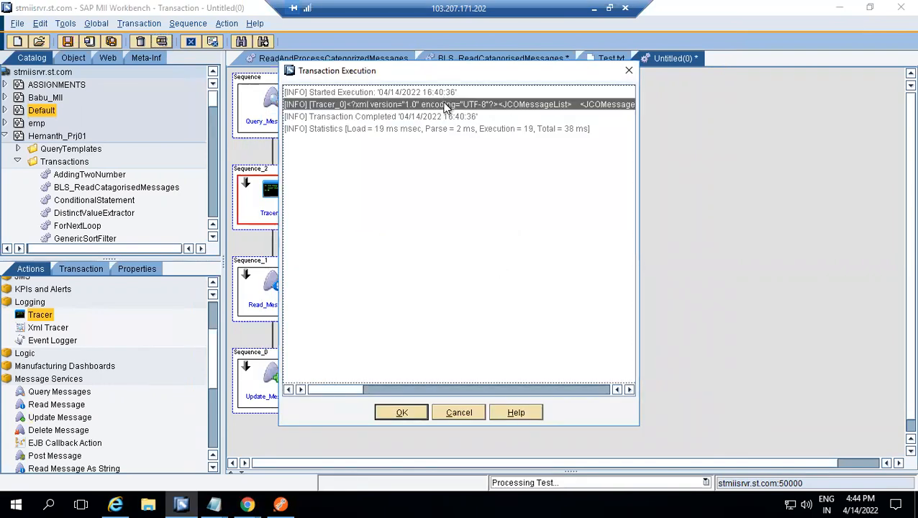
mouse_move(216, 497)
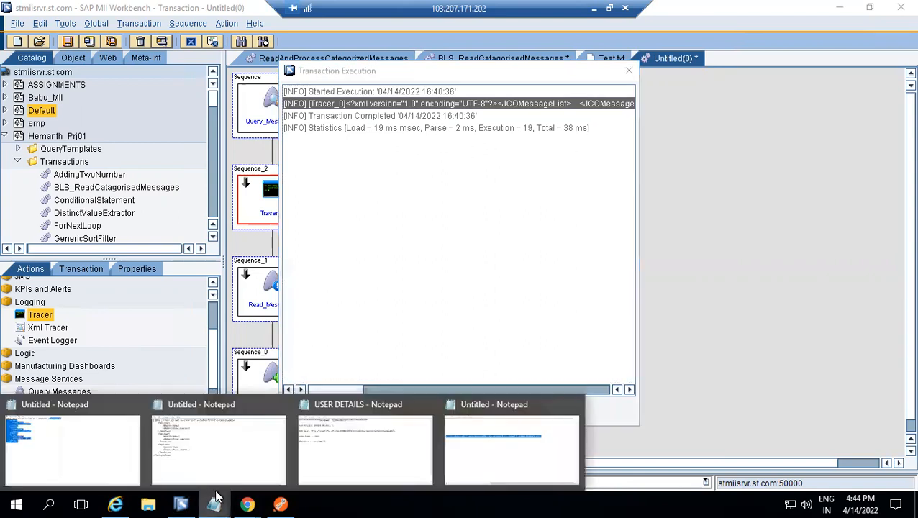
click(78, 444)
click(558, 187)
key(ctrl+a)
text([INFO] [Tracer_0]<?xml version="1.0" encoding="UTF-8"?><JCOMessageList>     <JCOMessage>         <MessageId>66</MessageId>         <MessageUID>123485689</MessageUID>         <JcoServerName>XMIIMESSAGELISTENER</JcoServerName>         <MessageName>Test</MessageName>         <Category>EmployeeQueue</Category>         <MessageNumber/>         <MessageType>3</MessageType>         <Status>1</Status>         <DocNumber/>     </JCOMessage>     <SequenceStatus/> </JCOMessageList>)
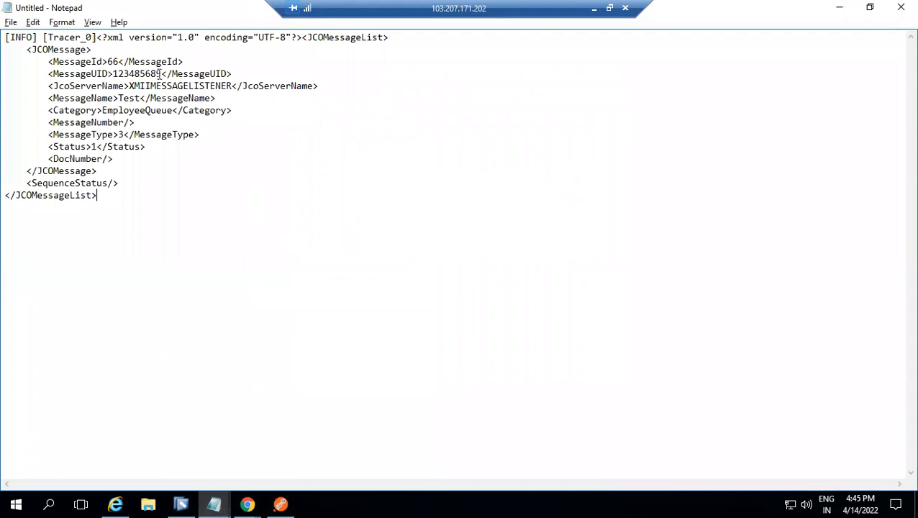
click(112, 62)
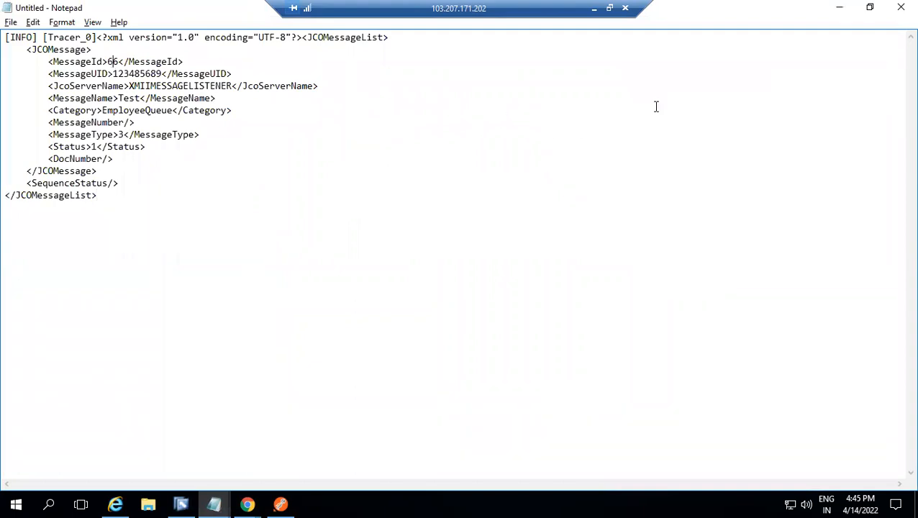
click(841, 8)
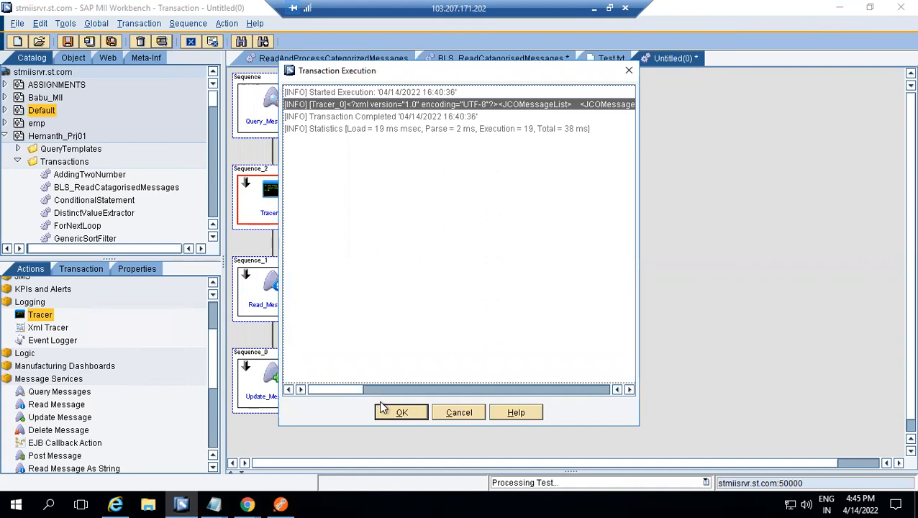
Dismiss the execution results and check the Test message's status in the MII Portal's Message Monitor
click(397, 411)
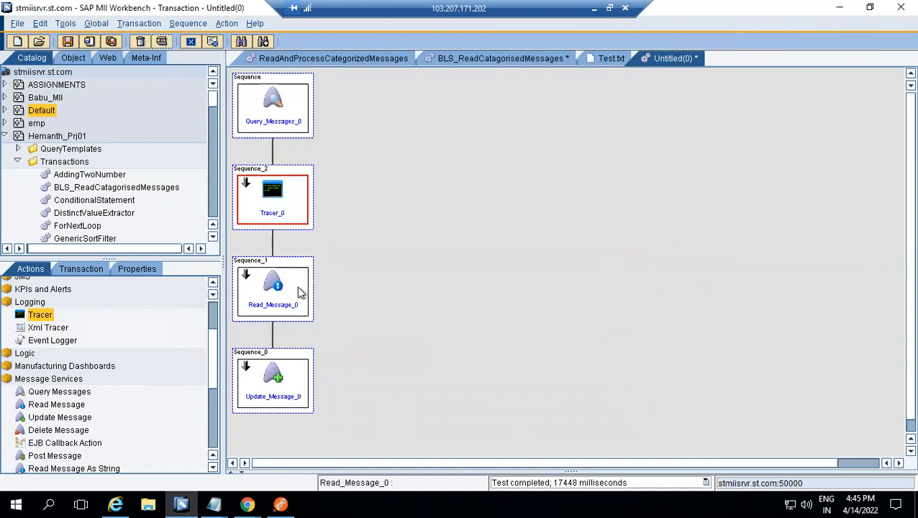
click(276, 380)
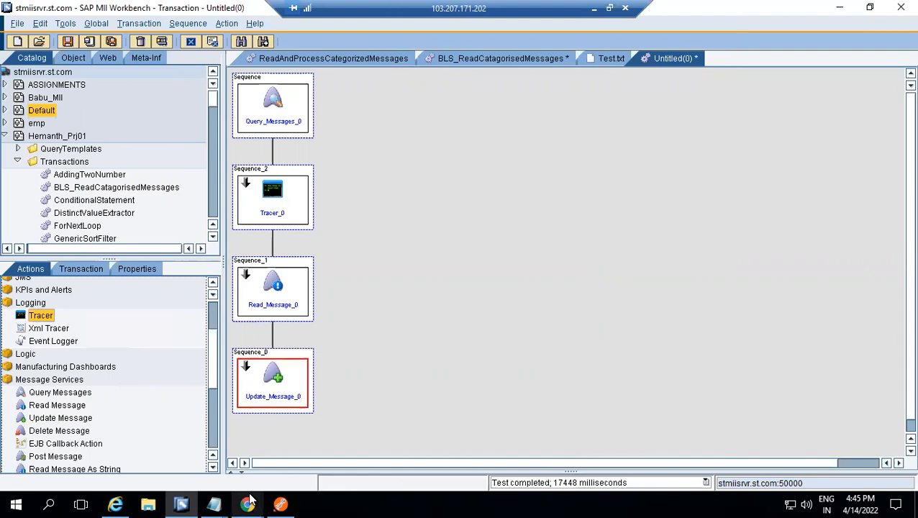
mouse_move(247, 504)
click(219, 457)
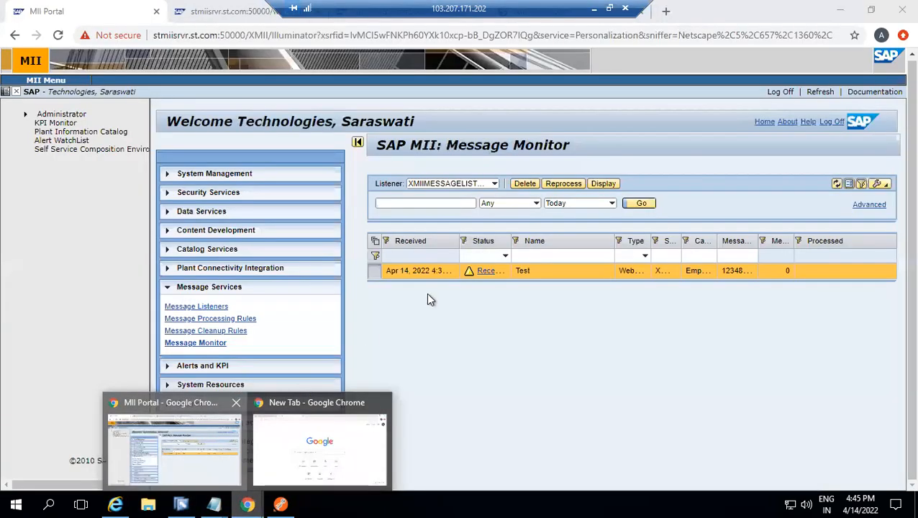
click(215, 332)
click(214, 343)
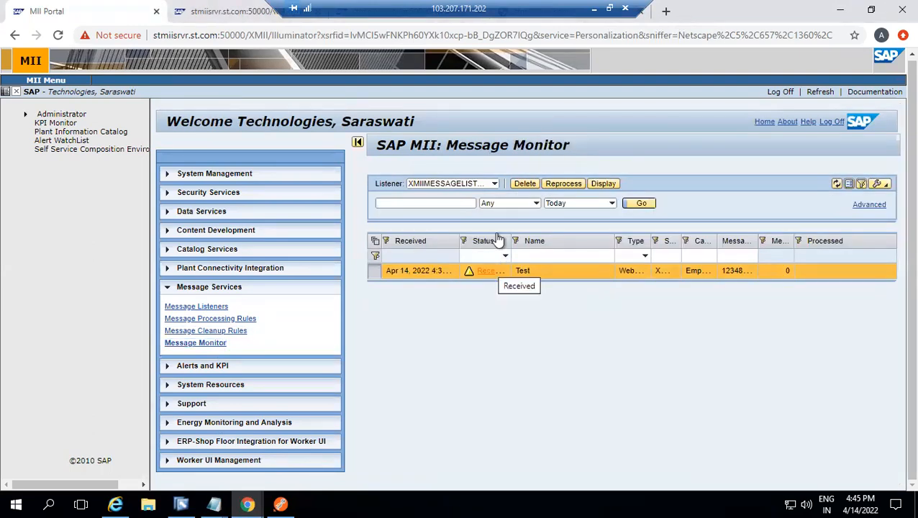
Return to the Workbench and review the expression linked to the MessageId property of Update_Message_0
click(190, 498)
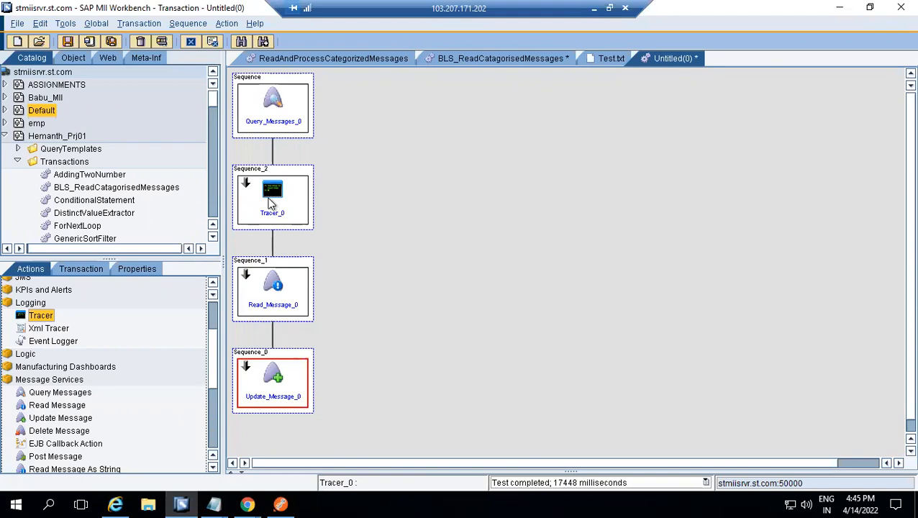
click(212, 502)
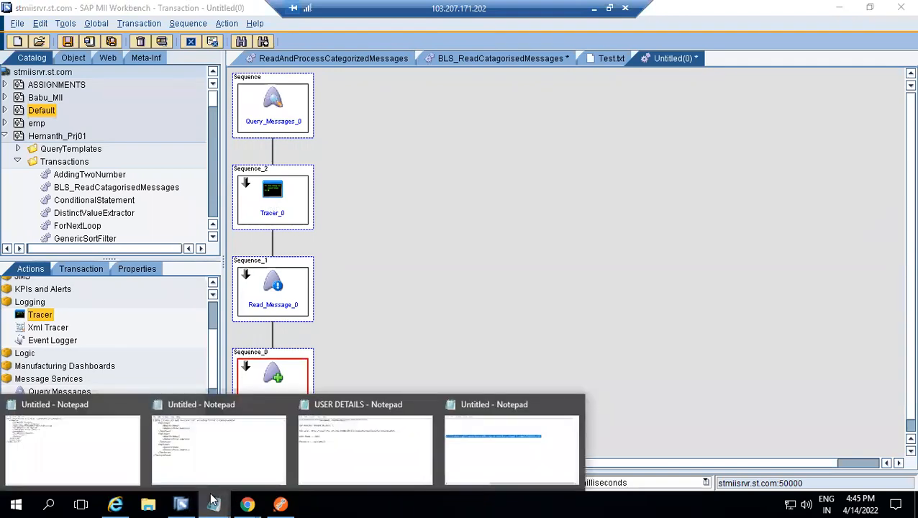
click(350, 275)
right_click(302, 354)
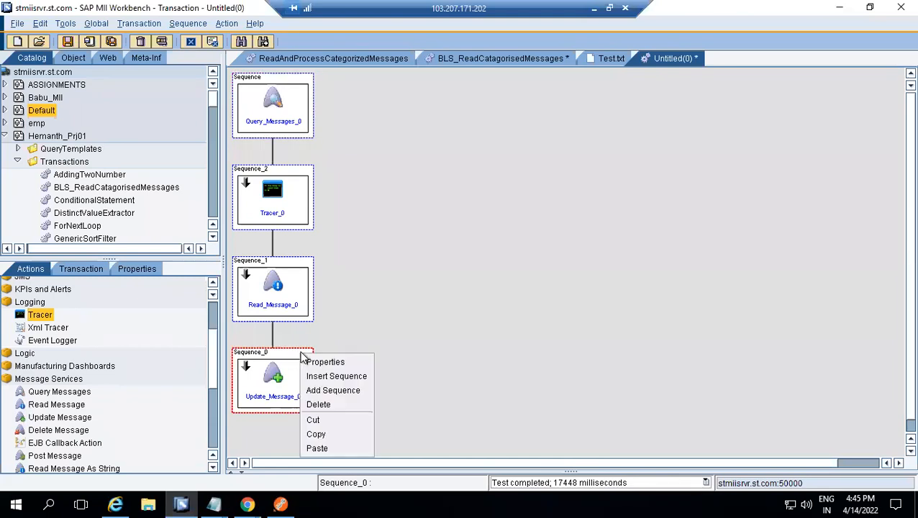
click(274, 384)
click(274, 383)
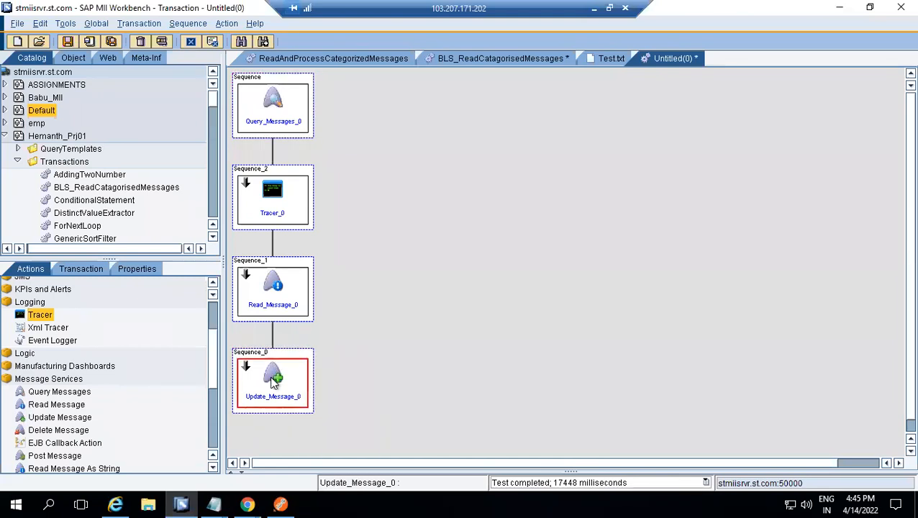
double_click(274, 383)
click(412, 325)
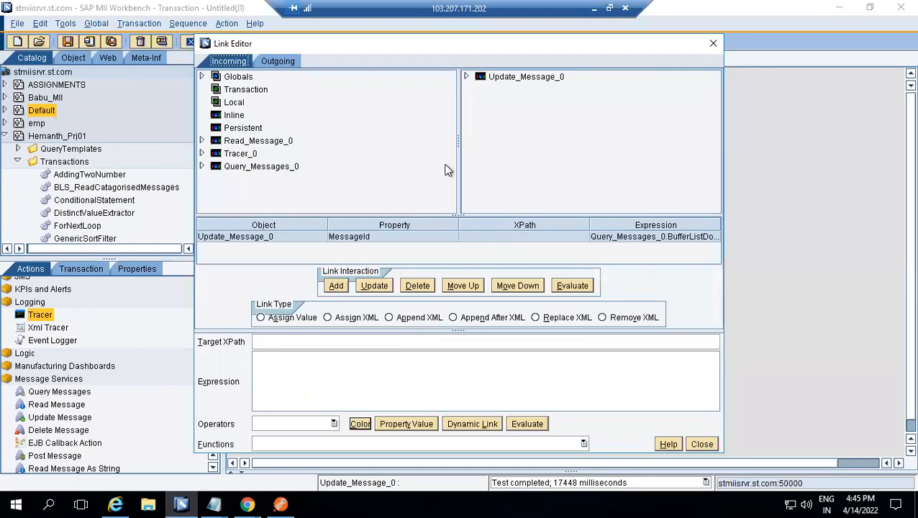
click(437, 237)
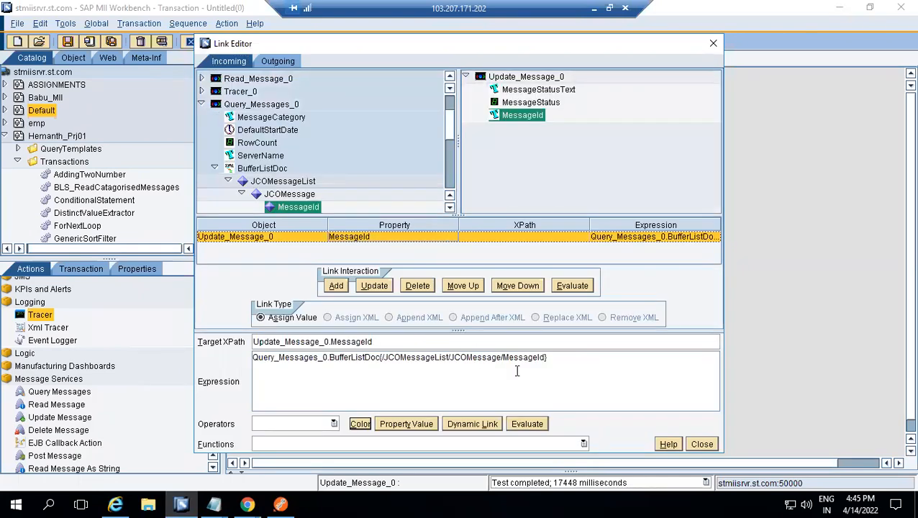
click(701, 444)
click(453, 350)
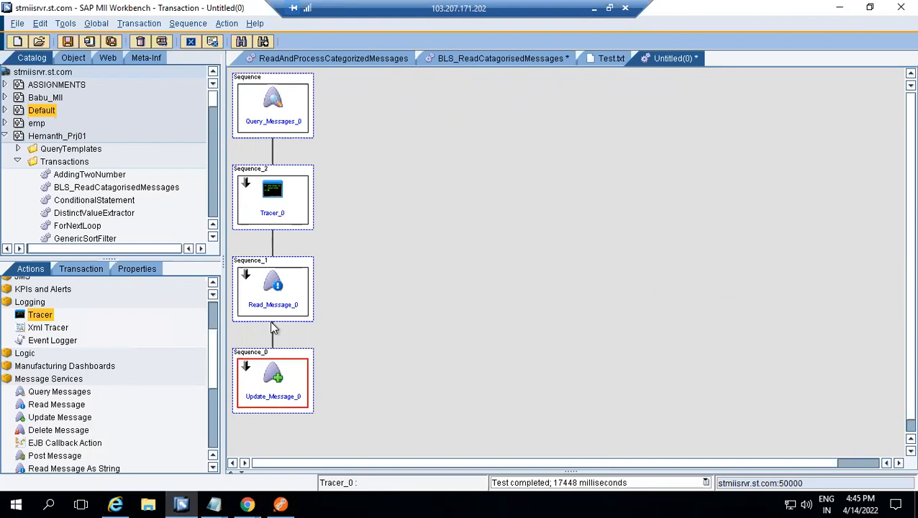
Add a sequence after Update_Message_0 and paste a copy of Tracer_0 into it
right_click(286, 358)
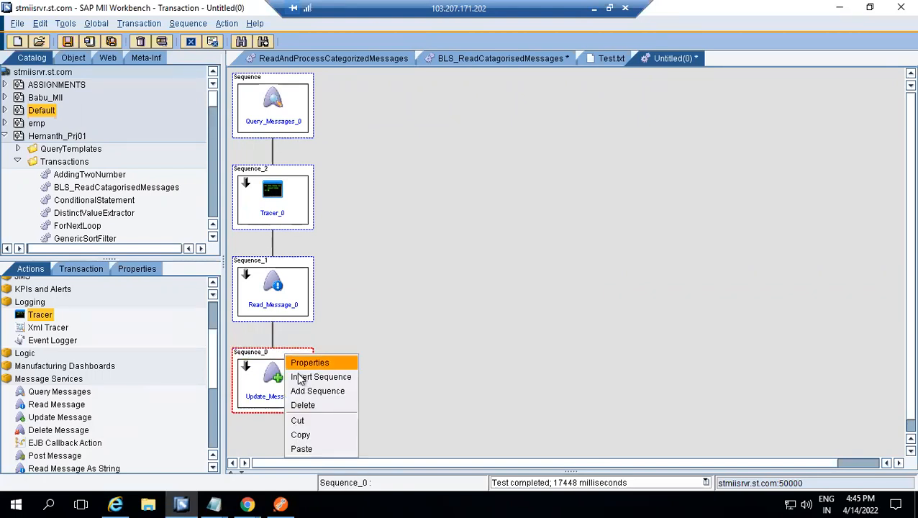
click(307, 392)
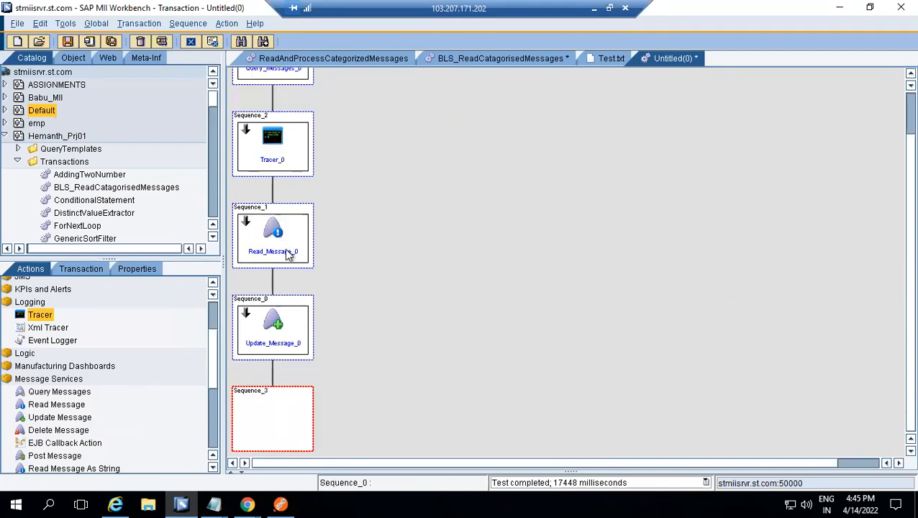
click(274, 157)
click(274, 155)
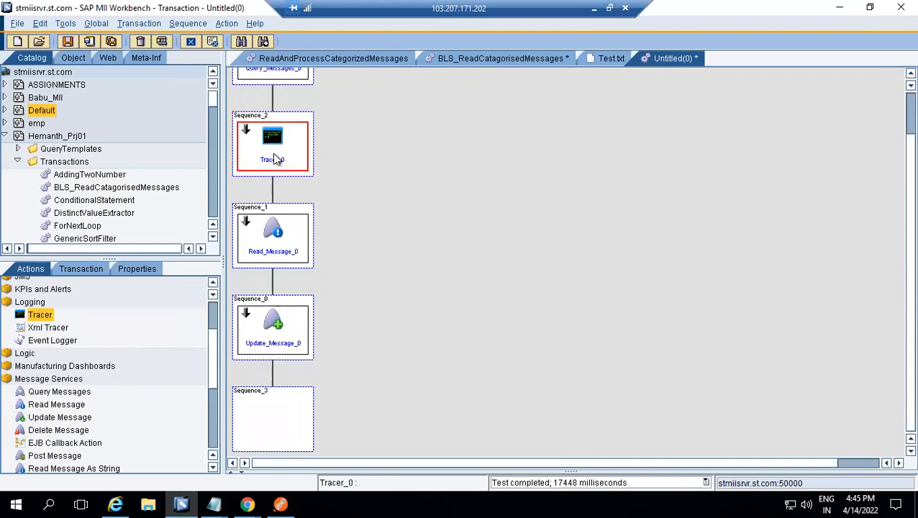
key(ctrl+c)
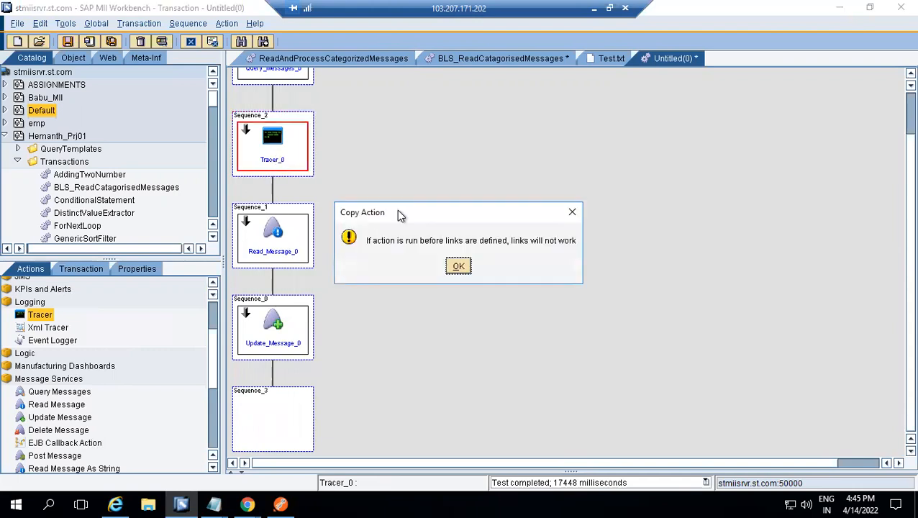
click(460, 264)
click(283, 427)
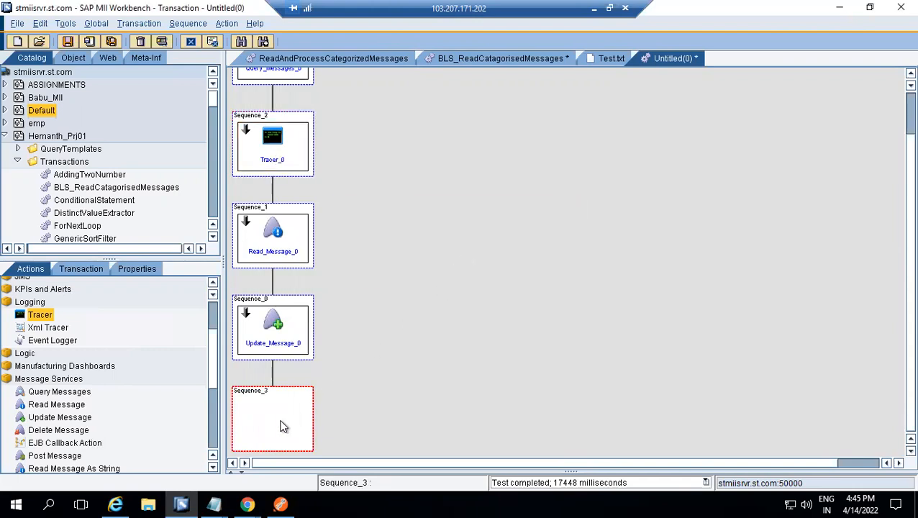
key(ctrl+v)
Set the message status in the Update_Message_0 configuration to Processed
double_click(267, 315)
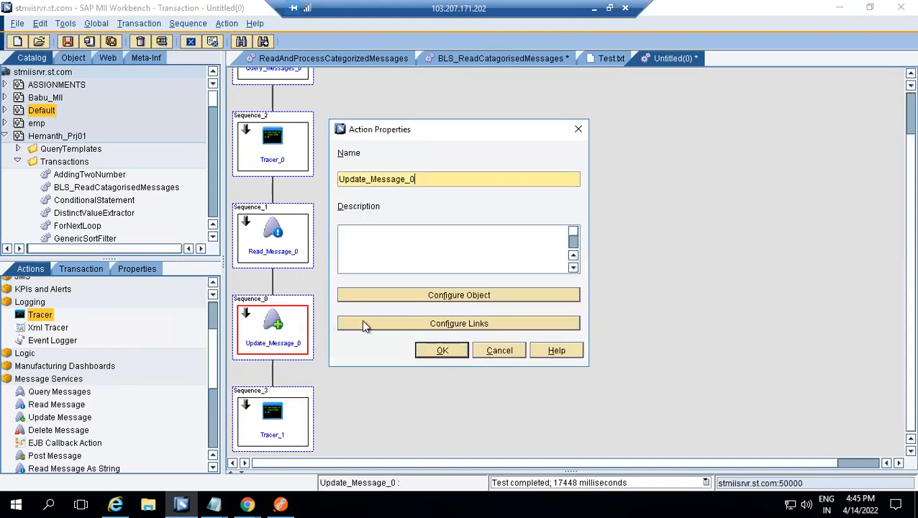
click(425, 296)
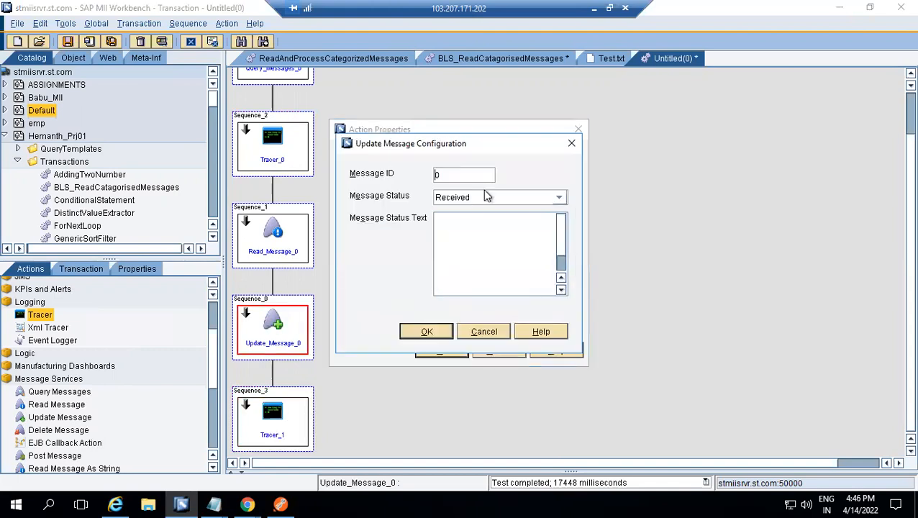
click(557, 199)
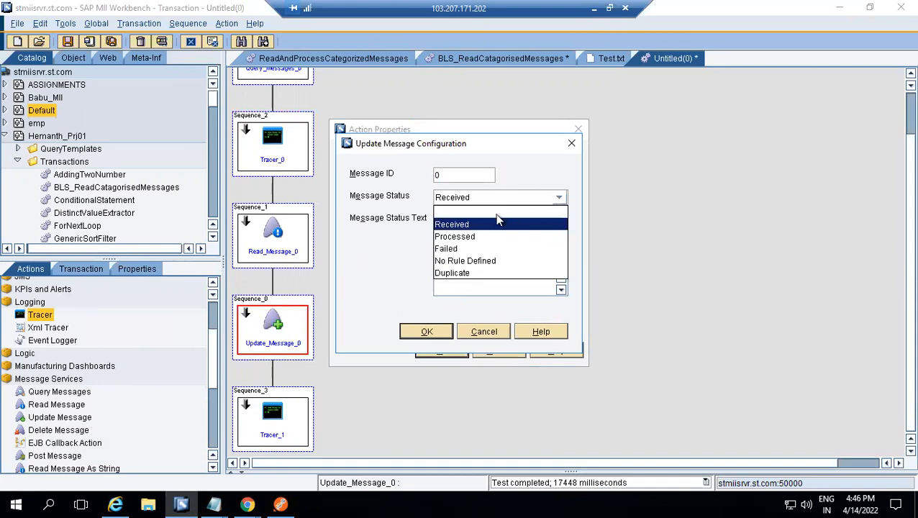
click(467, 237)
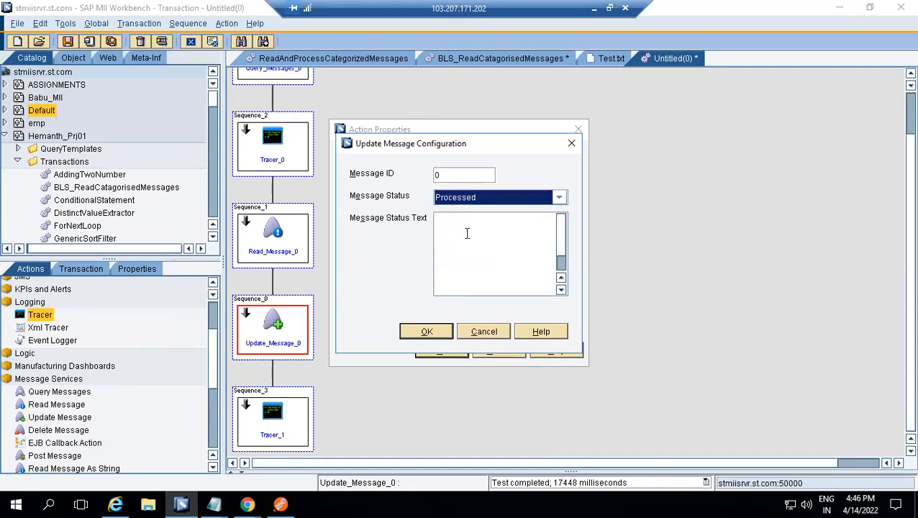
click(429, 331)
click(439, 349)
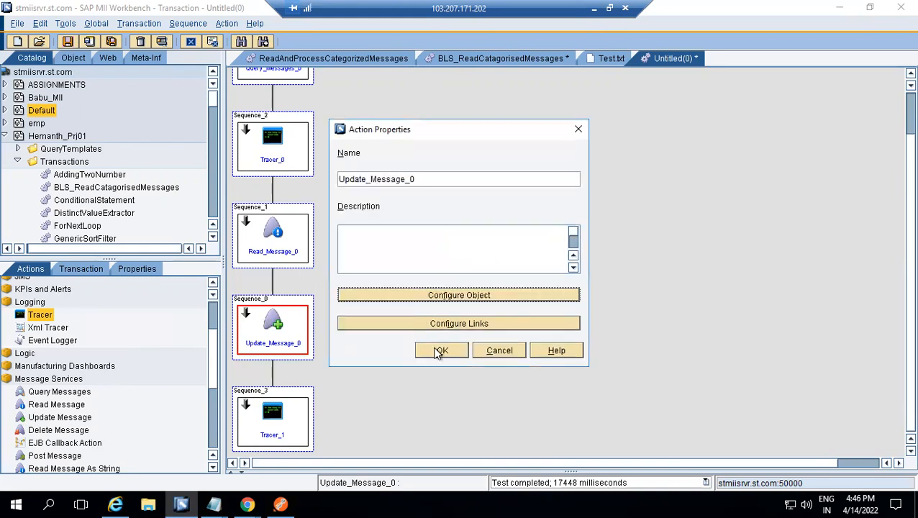
Execute the transaction again and recheck the Test message's status in the portal's Message Monitor
click(163, 41)
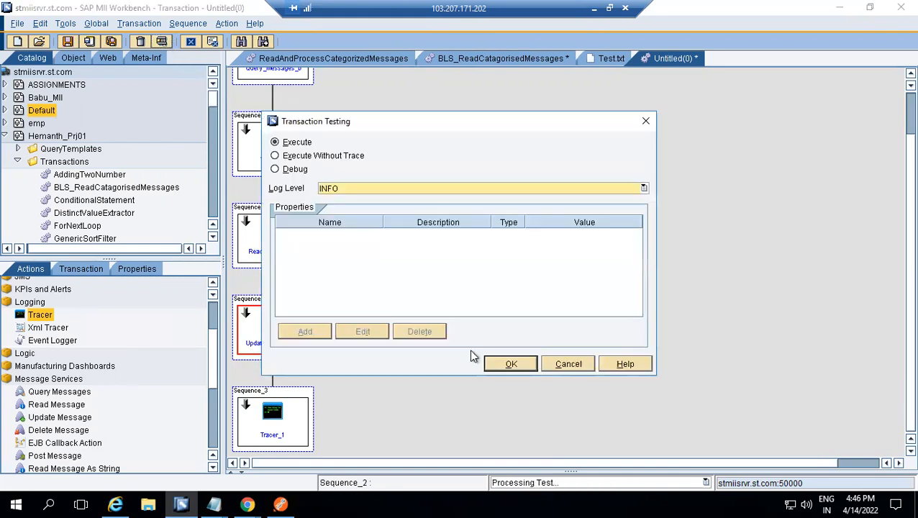
click(505, 363)
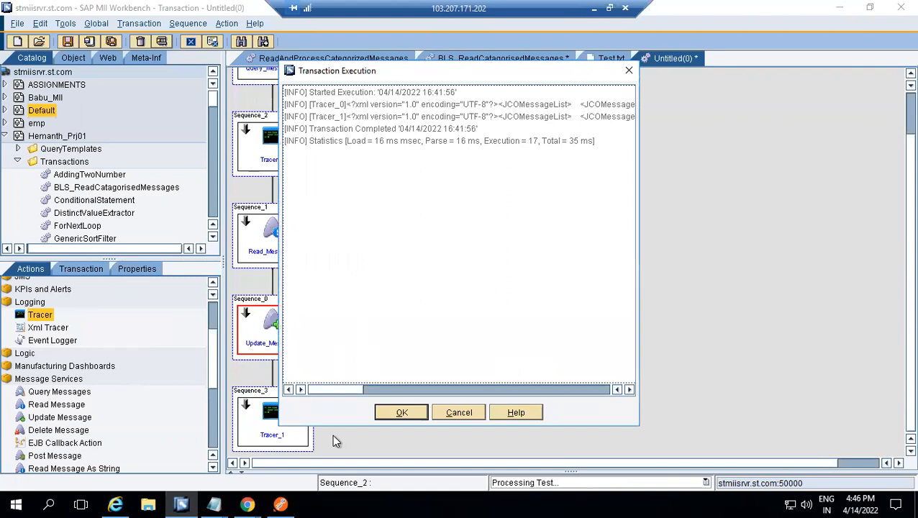
mouse_move(246, 504)
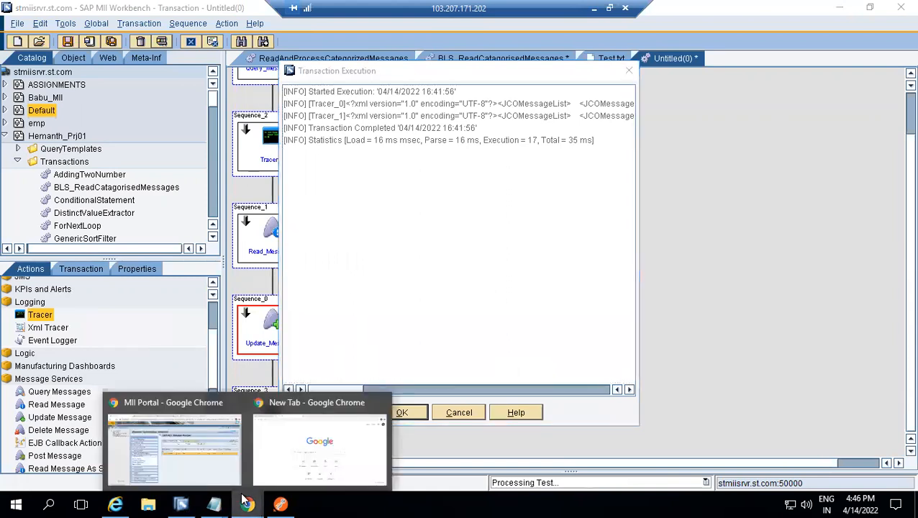
click(205, 459)
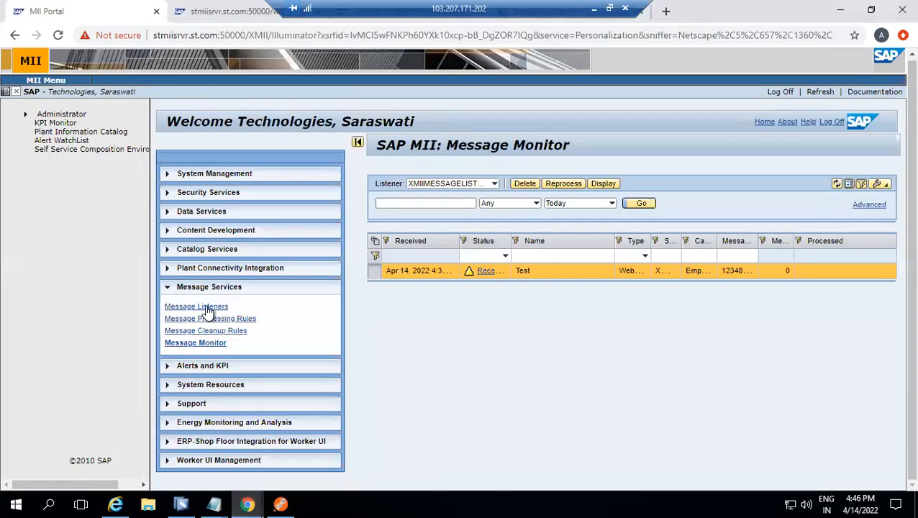
click(199, 343)
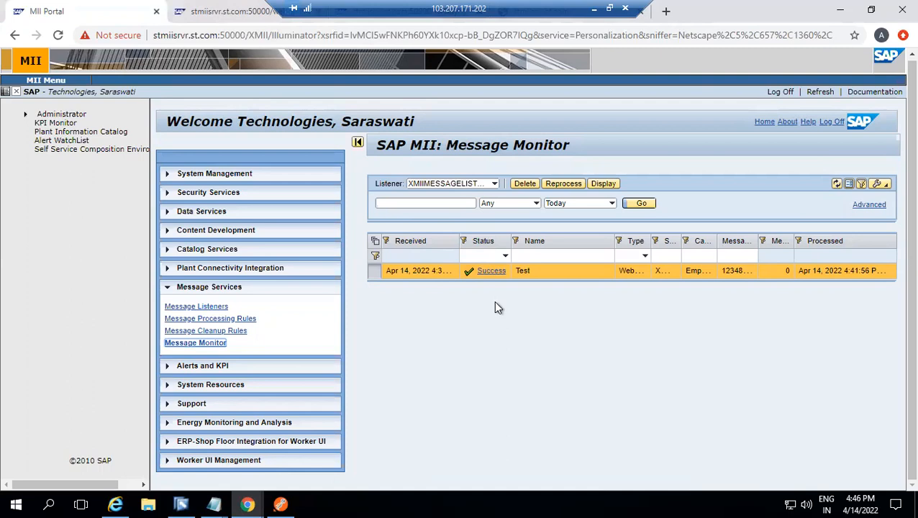
Create a message cleanup rule named TEST with the message name Test for web service messages on XMIIMESSAGELISTENER
click(216, 331)
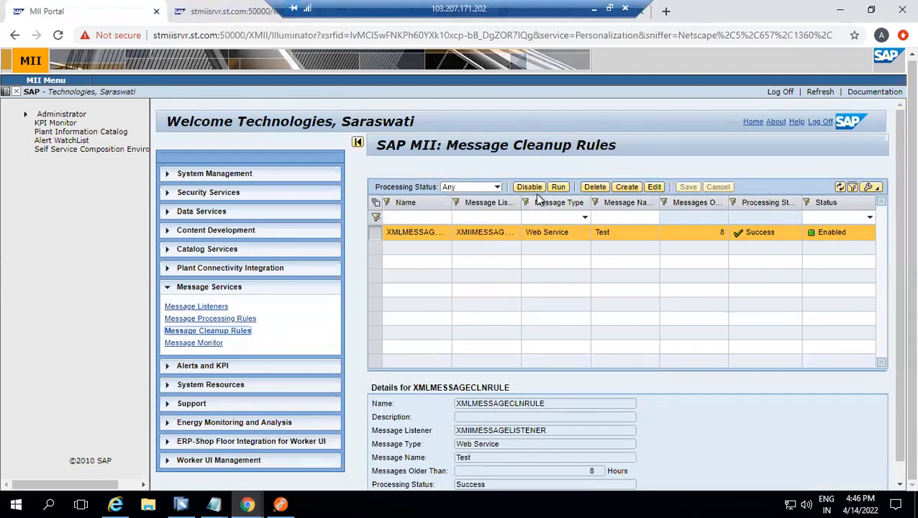
click(623, 188)
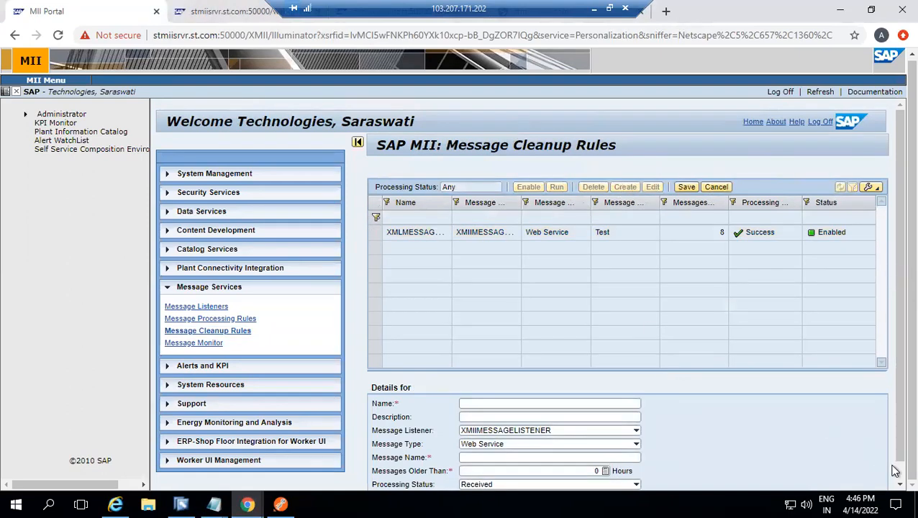
scroll(891, 466, down, 1)
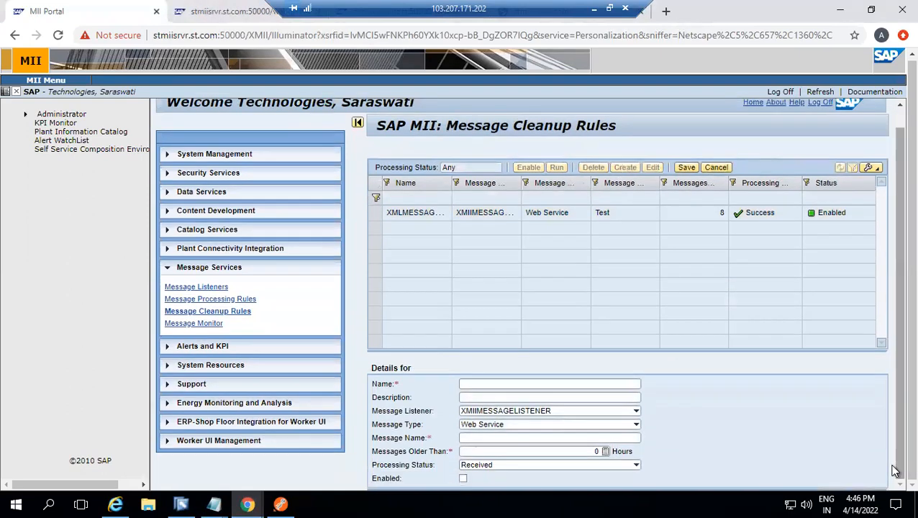
click(519, 386)
text(TEST)
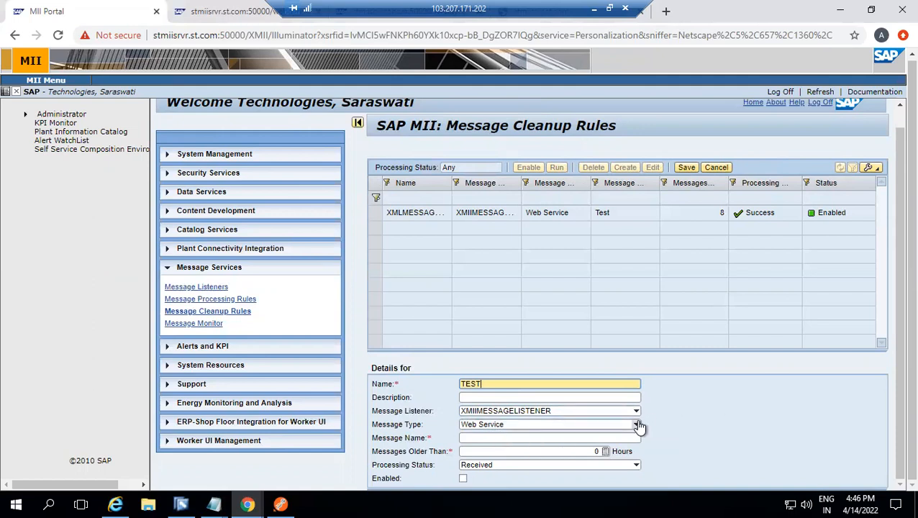
click(476, 438)
text(tES)
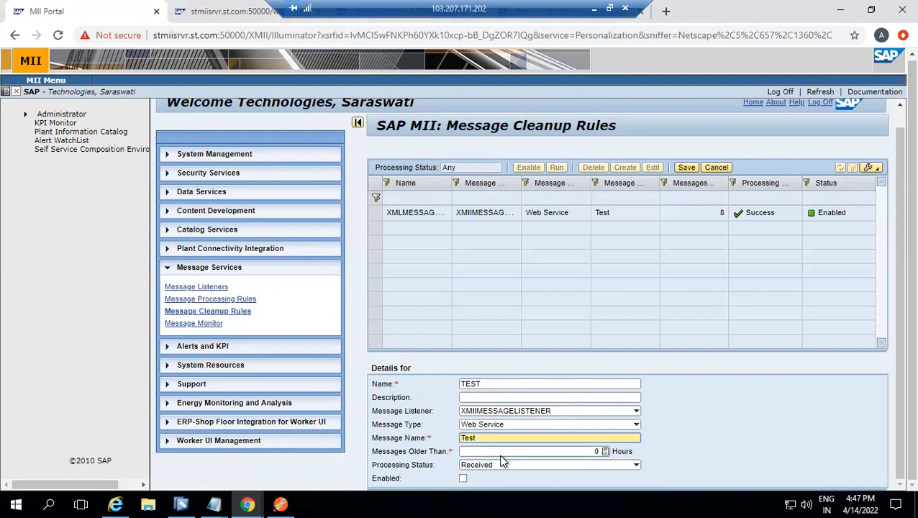
Set the TEST cleanup rule to messages older than 8 hours with processing status Success, then enable and save it
click(545, 452)
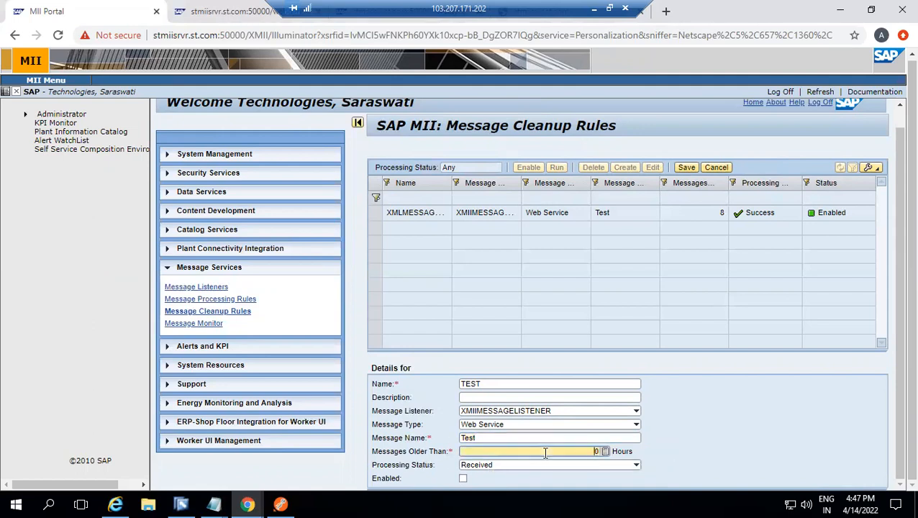
click(668, 454)
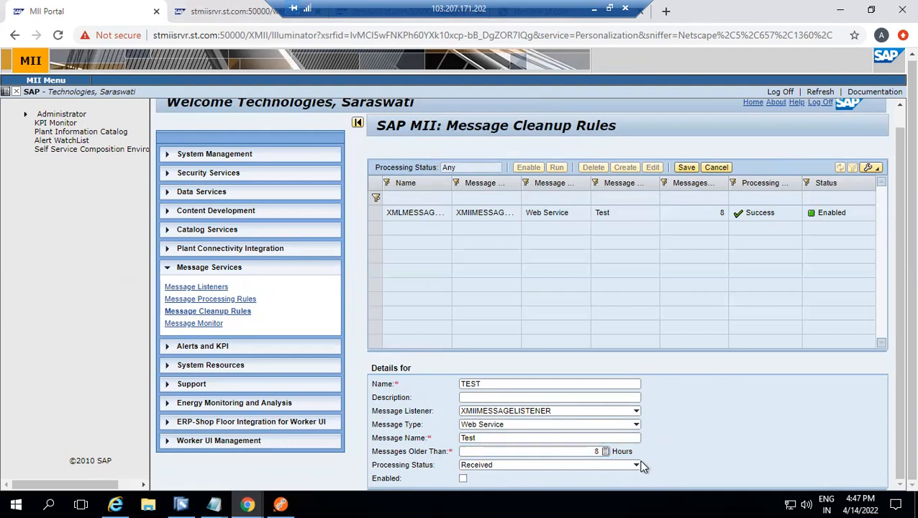
click(636, 466)
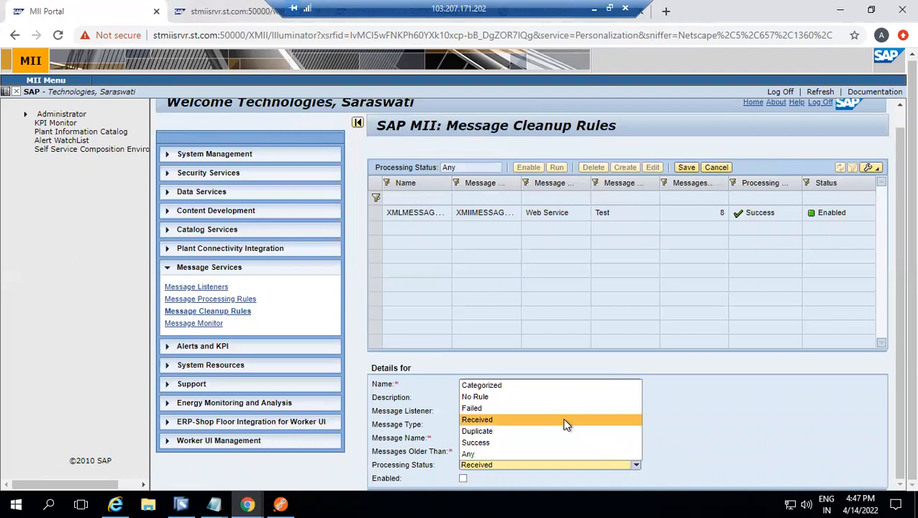
click(504, 440)
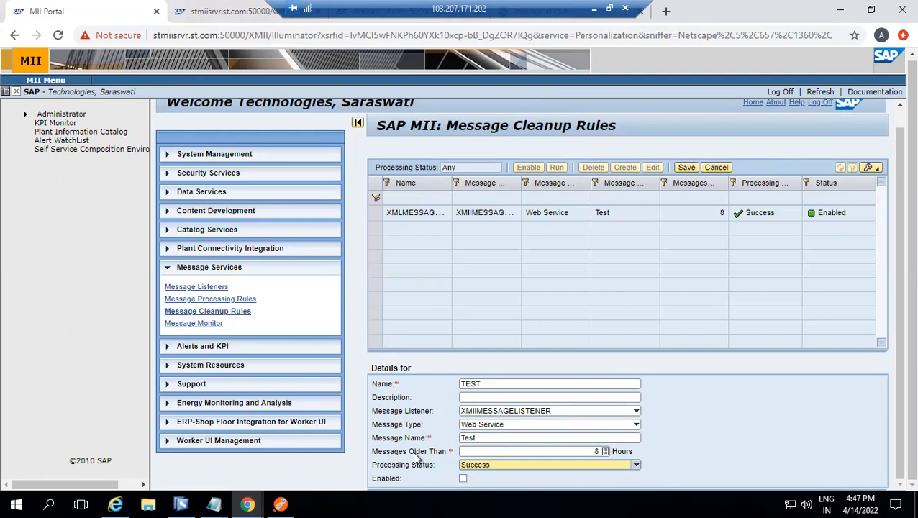
click(601, 451)
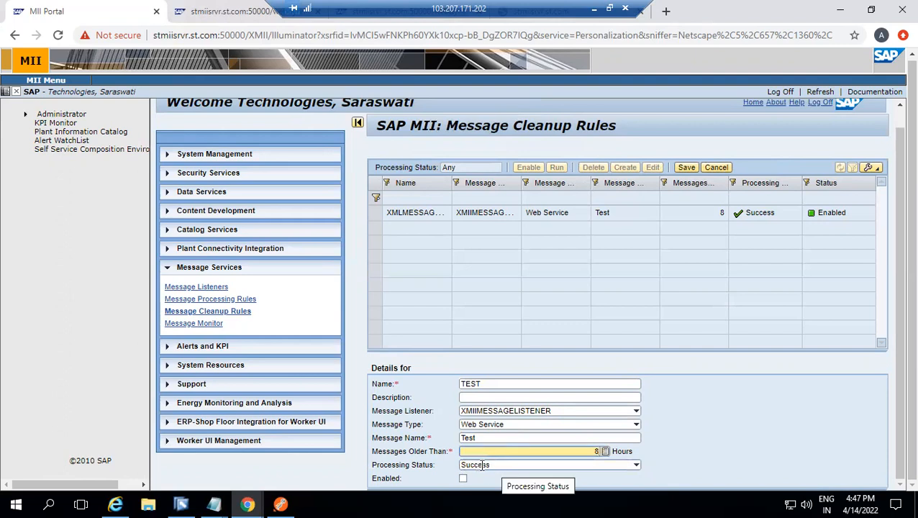
click(462, 479)
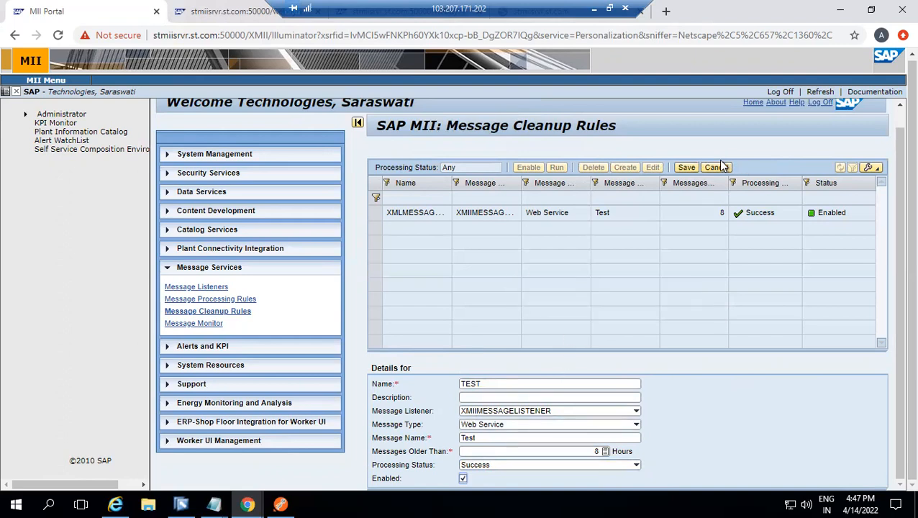
click(686, 167)
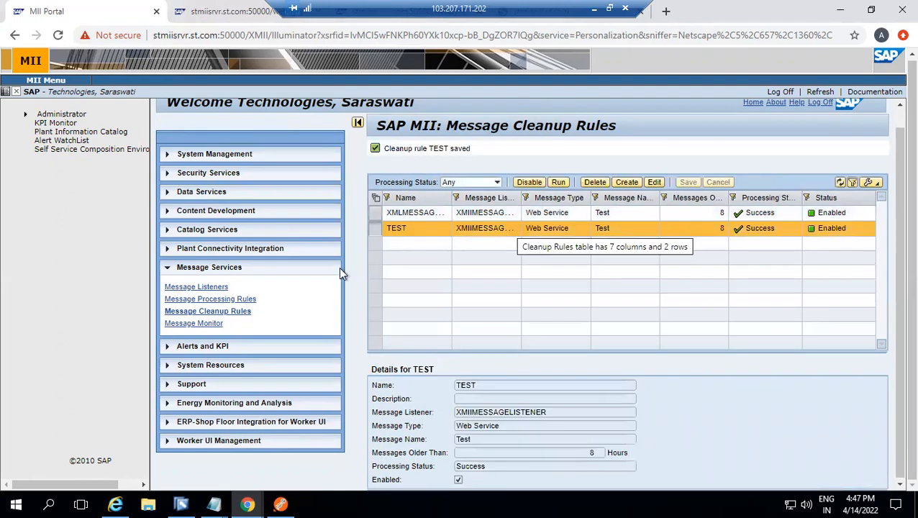
Check the Test message in the Message Monitor, then minimise the remote session to return to the PowerPoint presentation
click(210, 324)
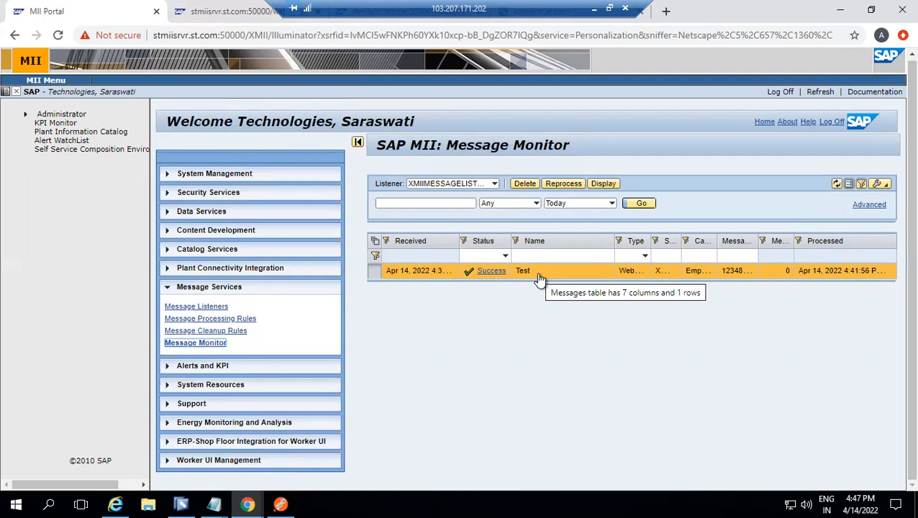
click(657, 172)
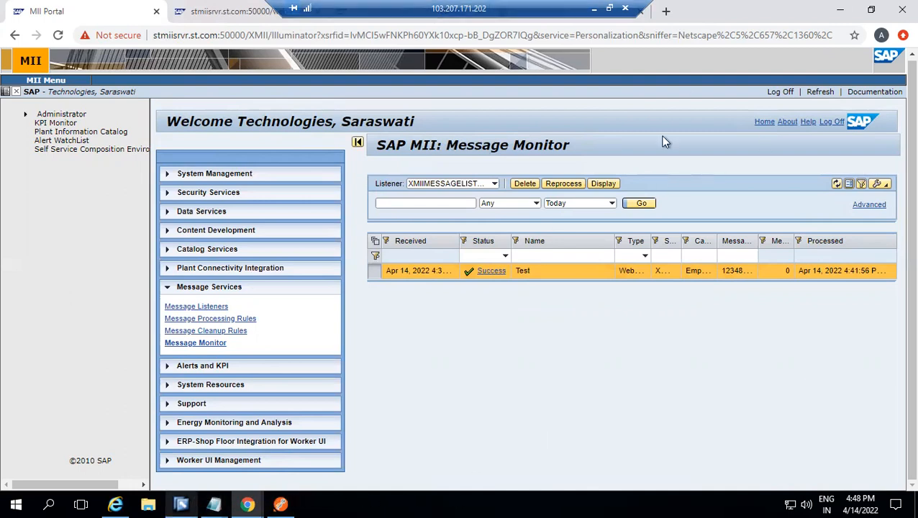
click(594, 12)
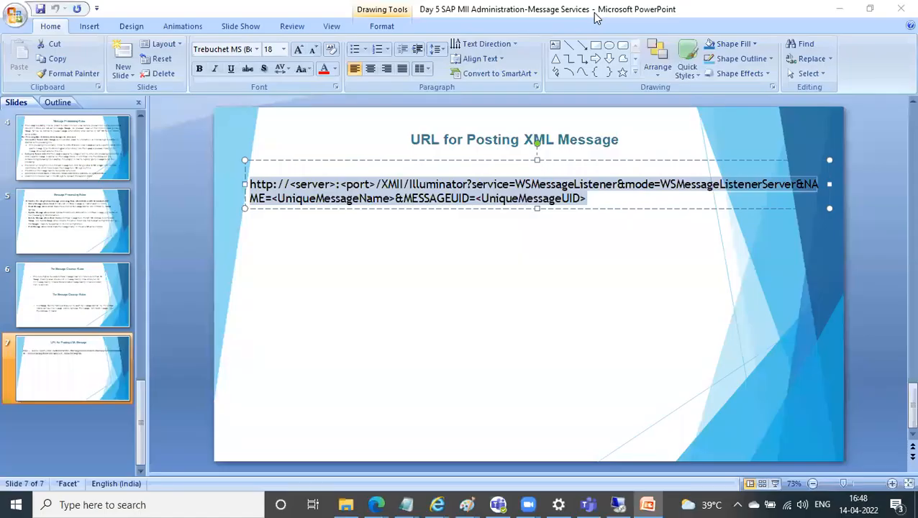